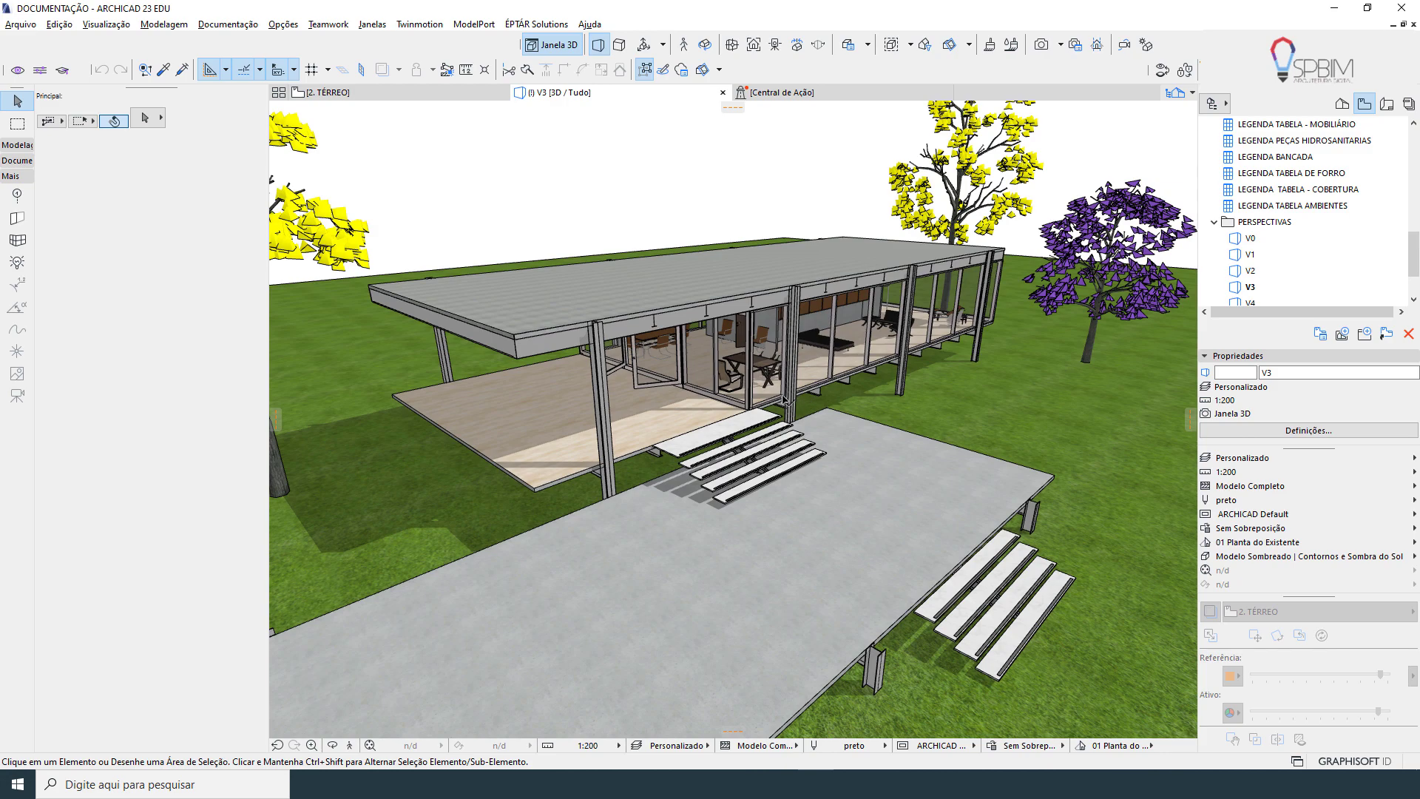
# Examine the pavilion's exterior, its terraces, steps and surrounding trees from several angles in the 3D perspective
pyautogui.keyDown('shift'); pyautogui.moveTo(751, 371); pyautogui.dragTo(830, 335, button='middle'); pyautogui.keyUp('shift')
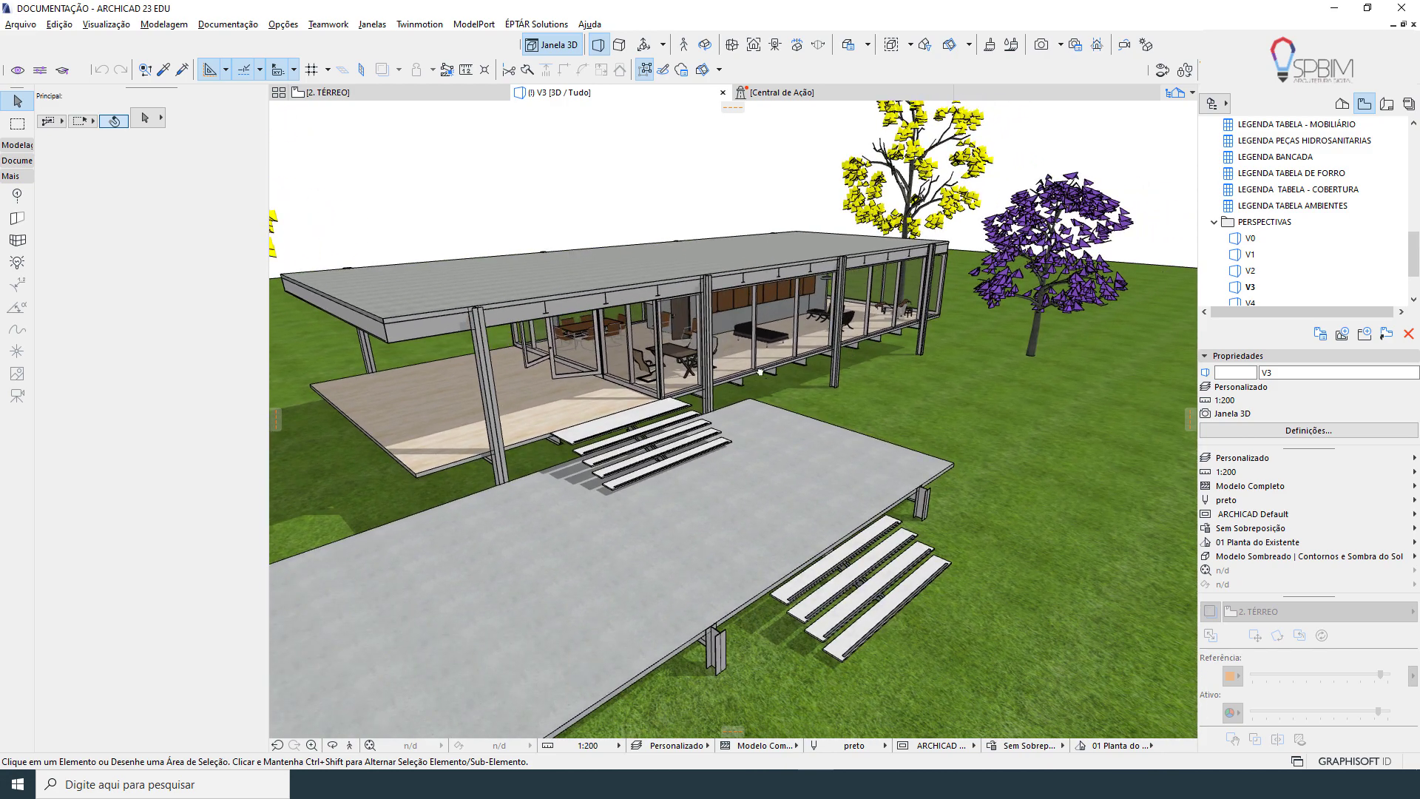
pyautogui.keyDown('shift'); pyautogui.moveTo(757, 369); pyautogui.dragTo(592, 441, button='middle'); pyautogui.keyUp('shift')
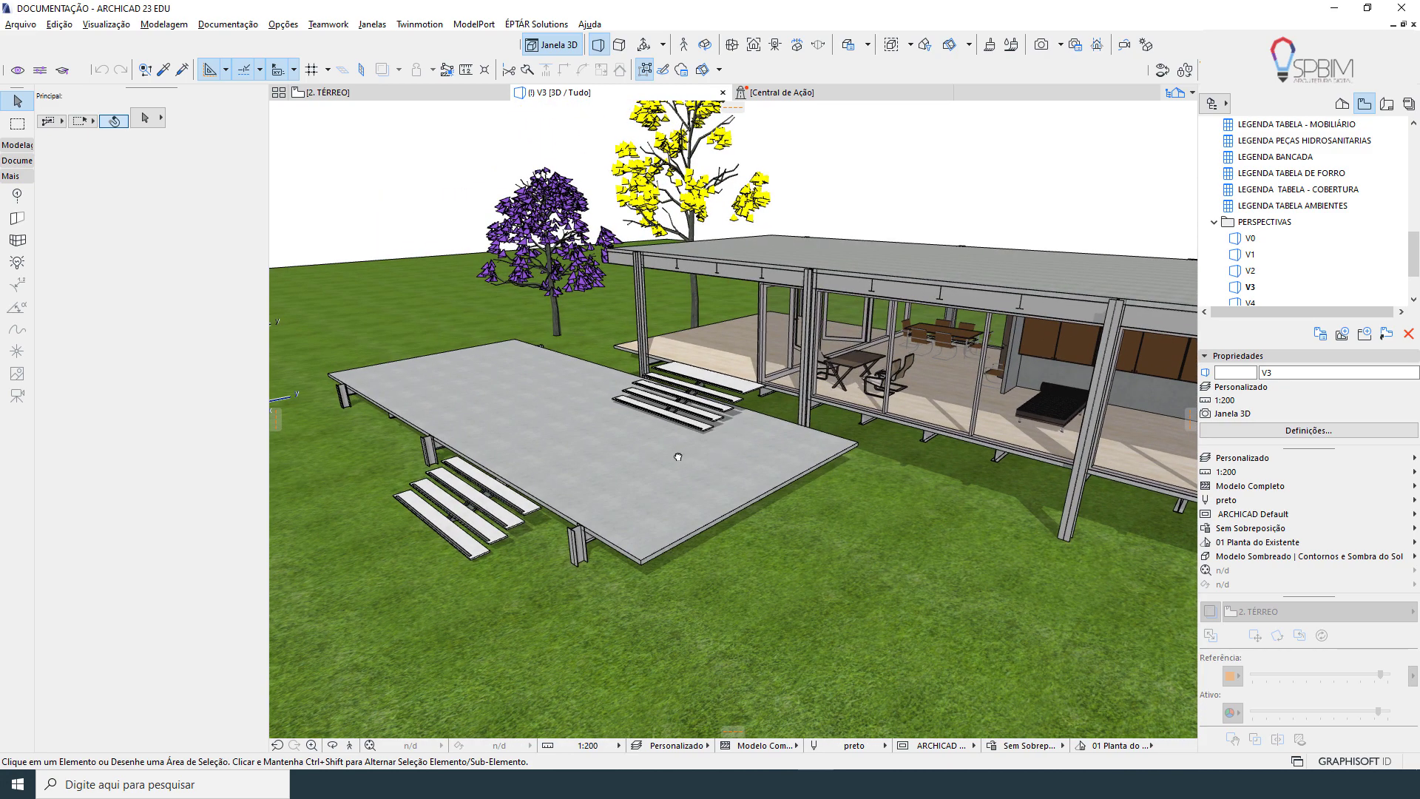
pyautogui.keyDown('shift'); pyautogui.moveTo(677, 457); pyautogui.dragTo(327, 408, button='middle'); pyautogui.keyUp('shift')
pyautogui.scroll(-10, 620, 386)
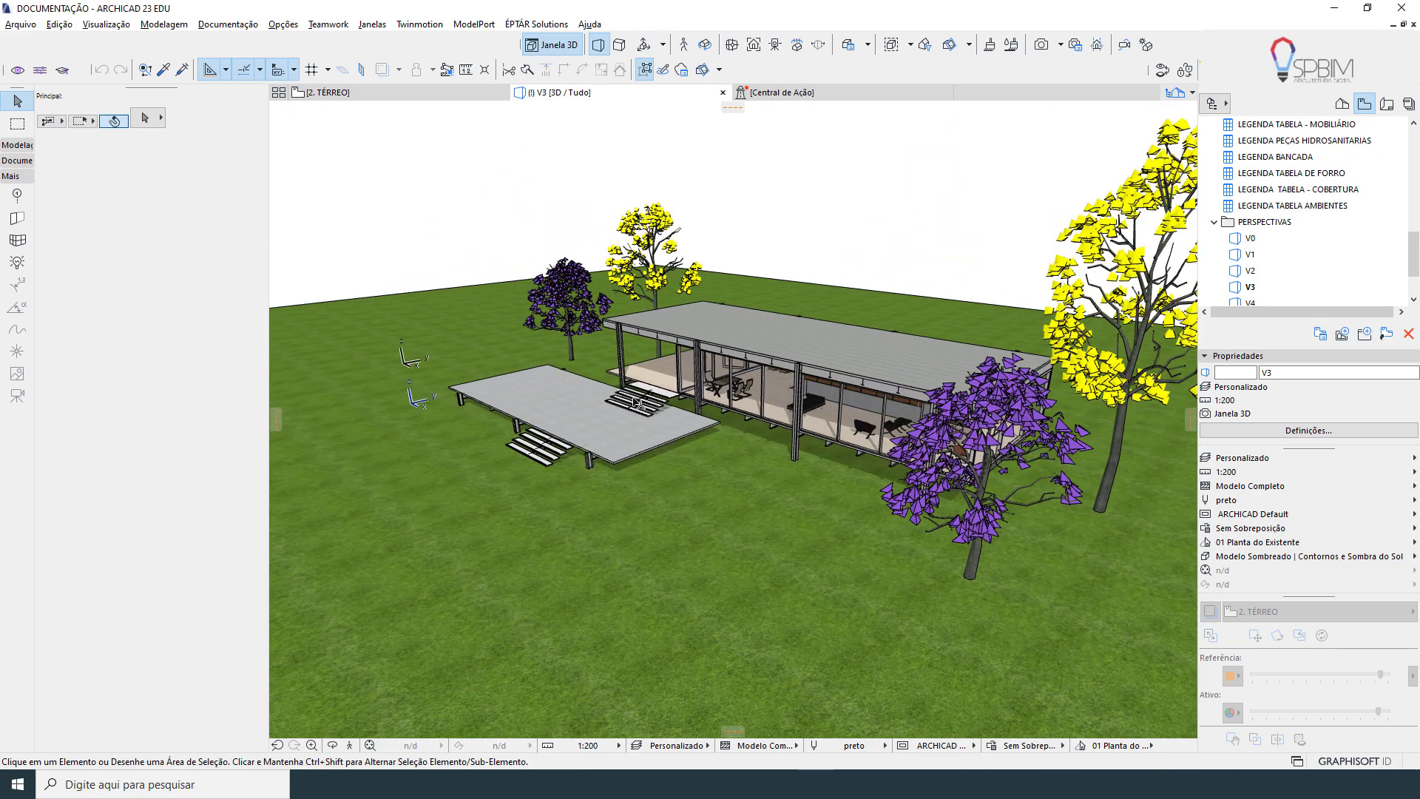
pyautogui.keyDown('shift'); pyautogui.moveTo(592, 440); pyautogui.dragTo(884, 458, button='middle'); pyautogui.keyUp('shift')
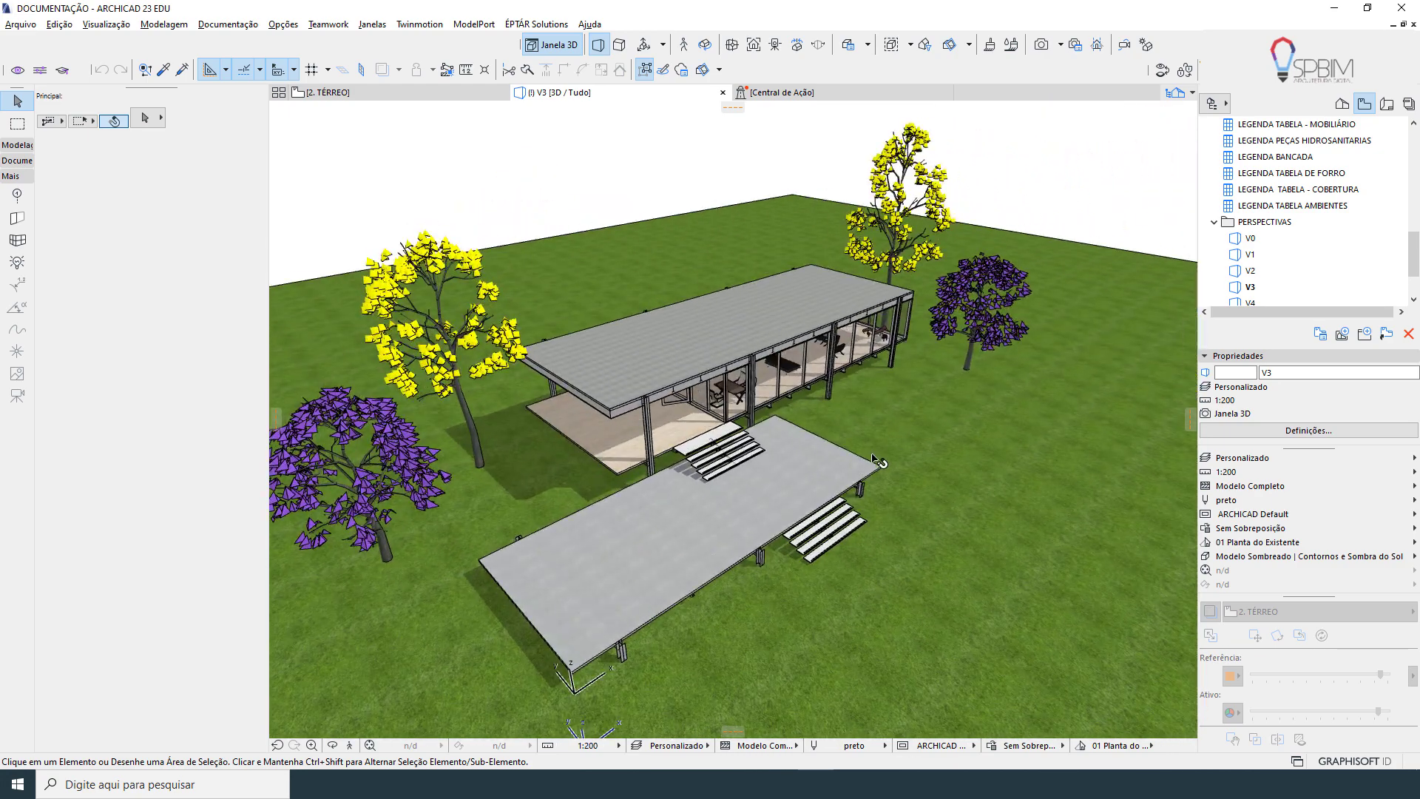
pyautogui.scroll(3, 860, 424)
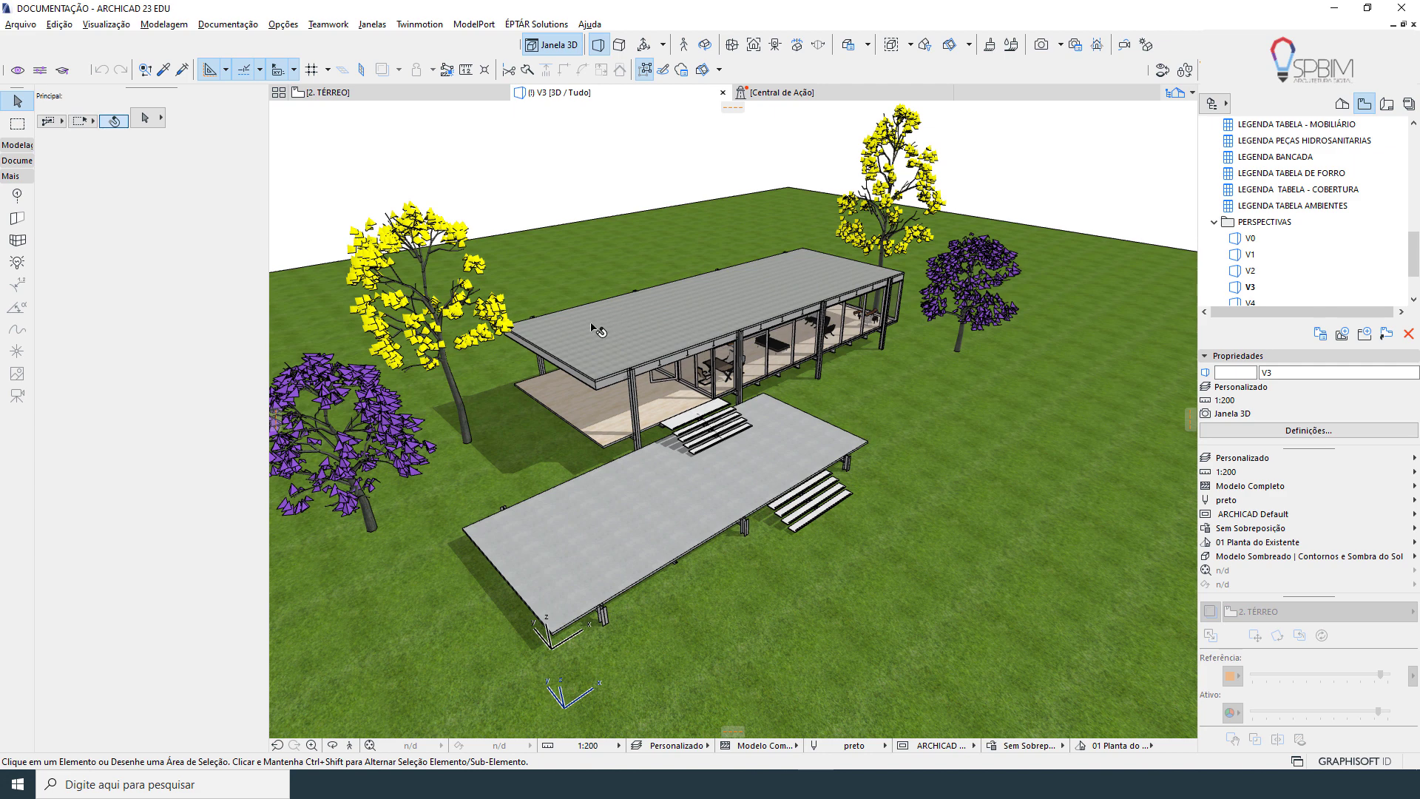
pyautogui.moveTo(590, 334)
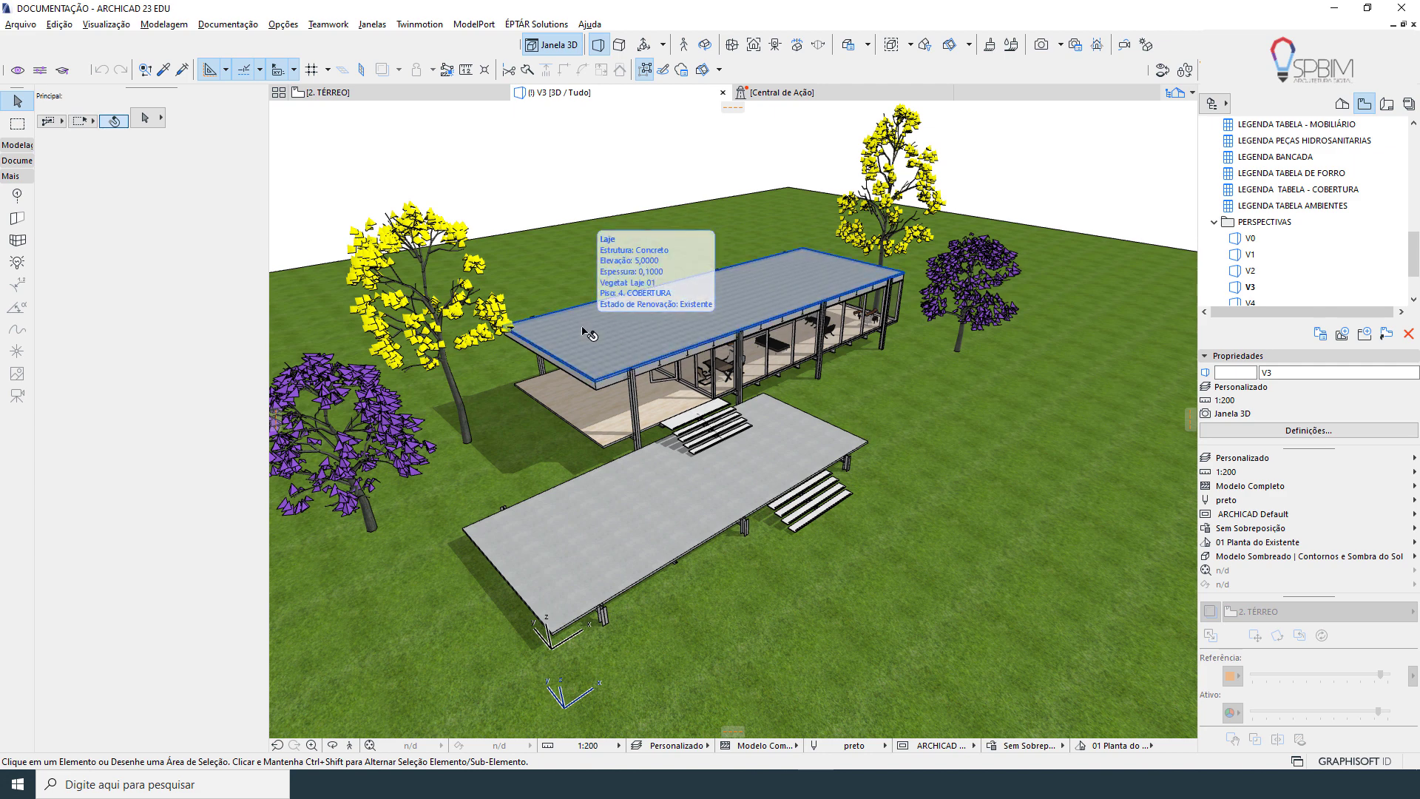
pyautogui.scroll(-1, 824, 354)
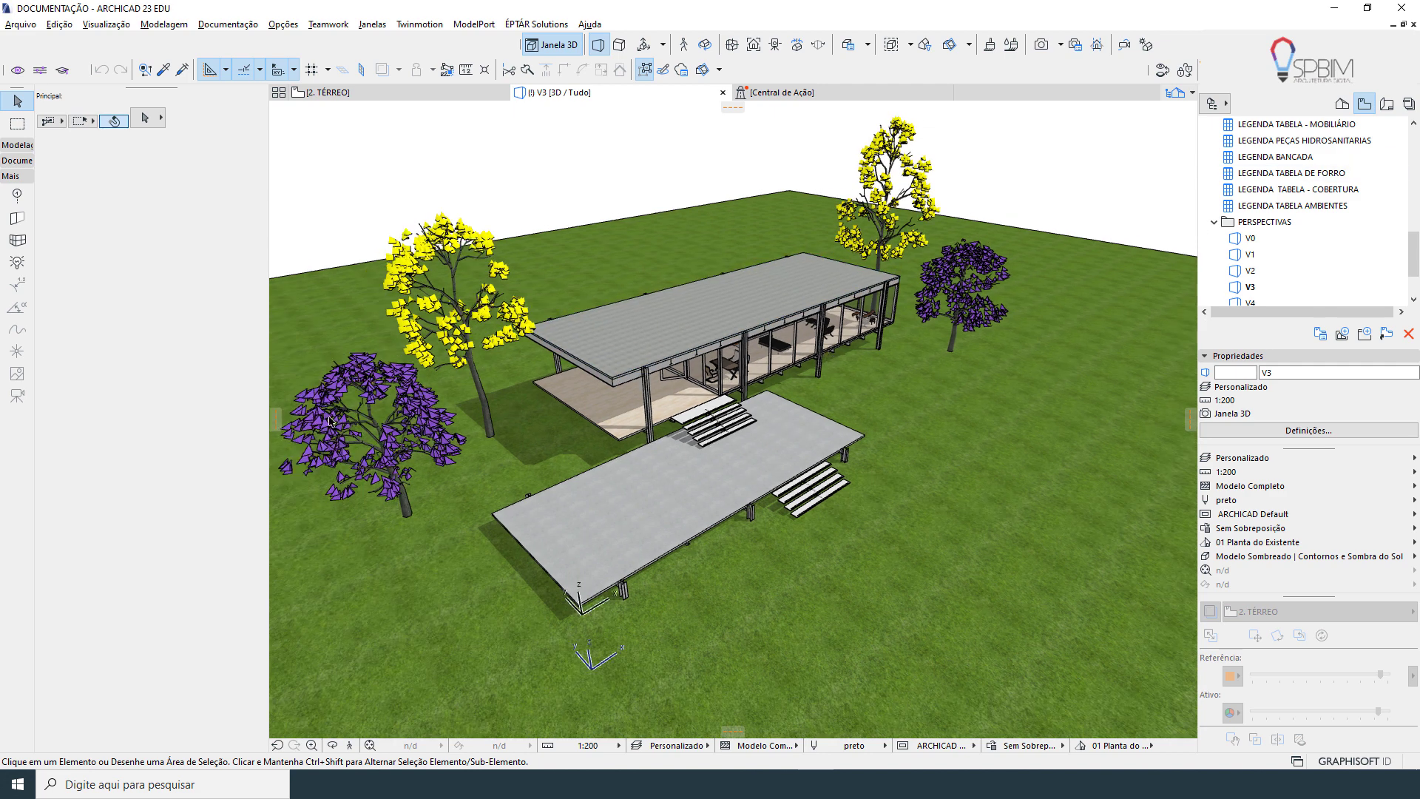
pyautogui.scroll(-2, 1275, 267)
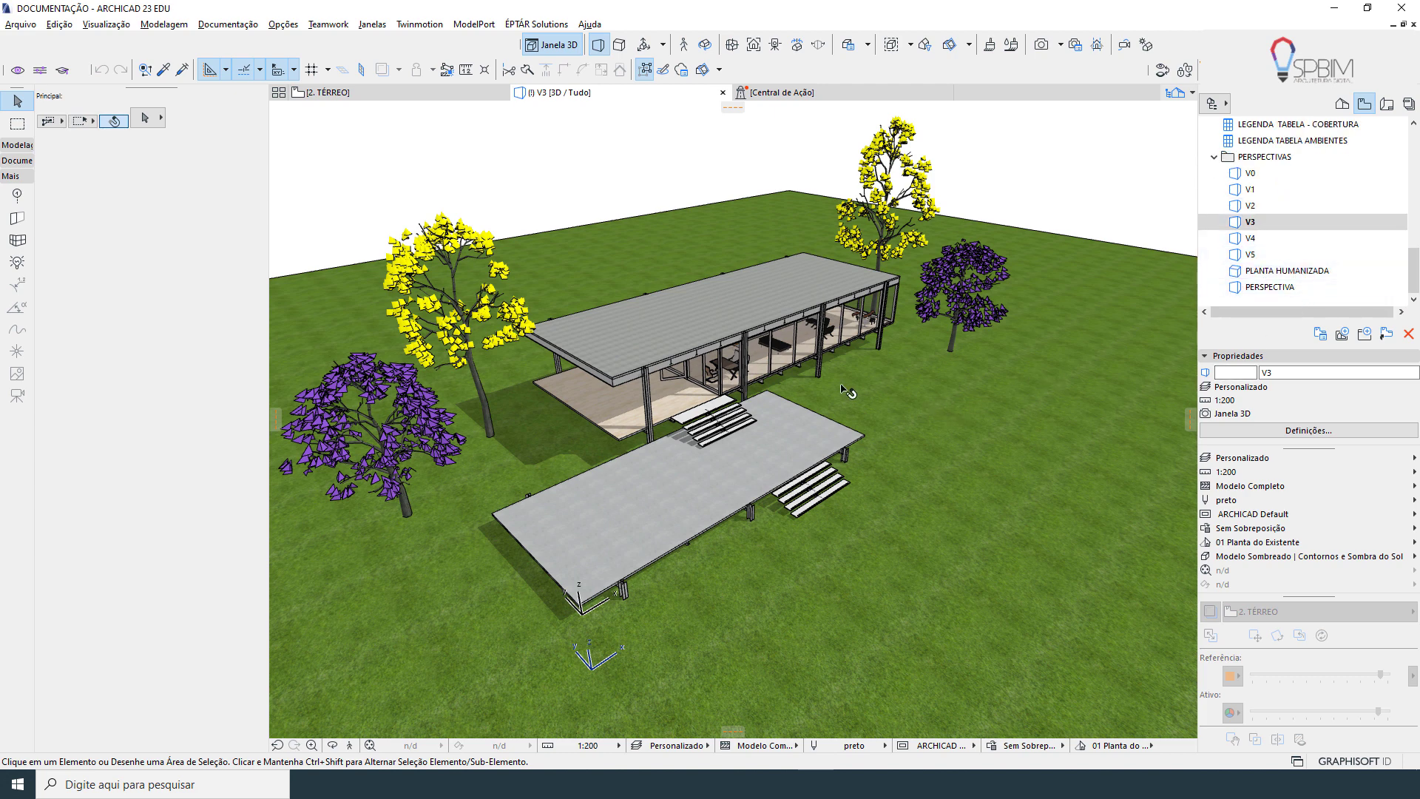
pyautogui.scroll(2, 845, 390)
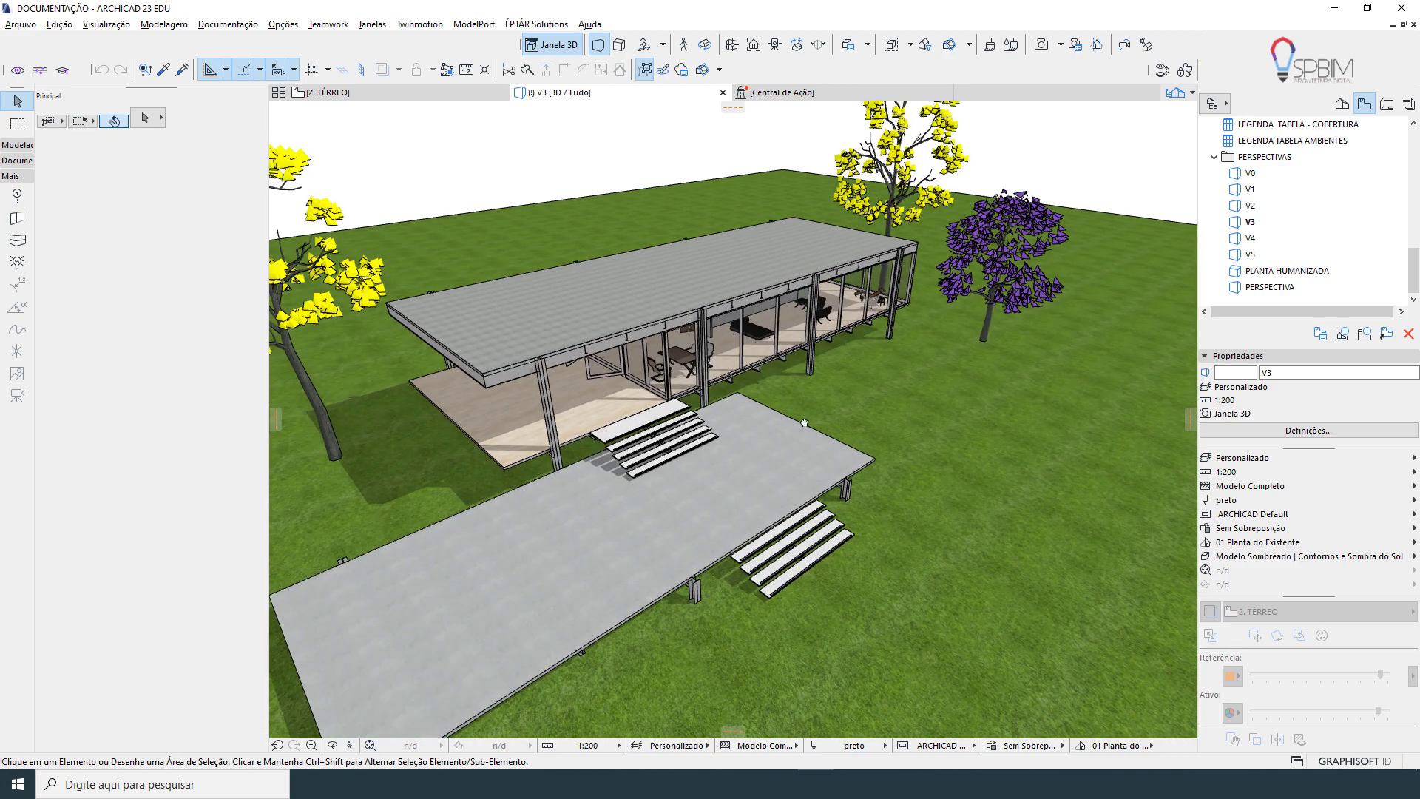
pyautogui.keyDown('shift'); pyautogui.moveTo(805, 424); pyautogui.dragTo(942, 354, button='middle'); pyautogui.keyUp('shift')
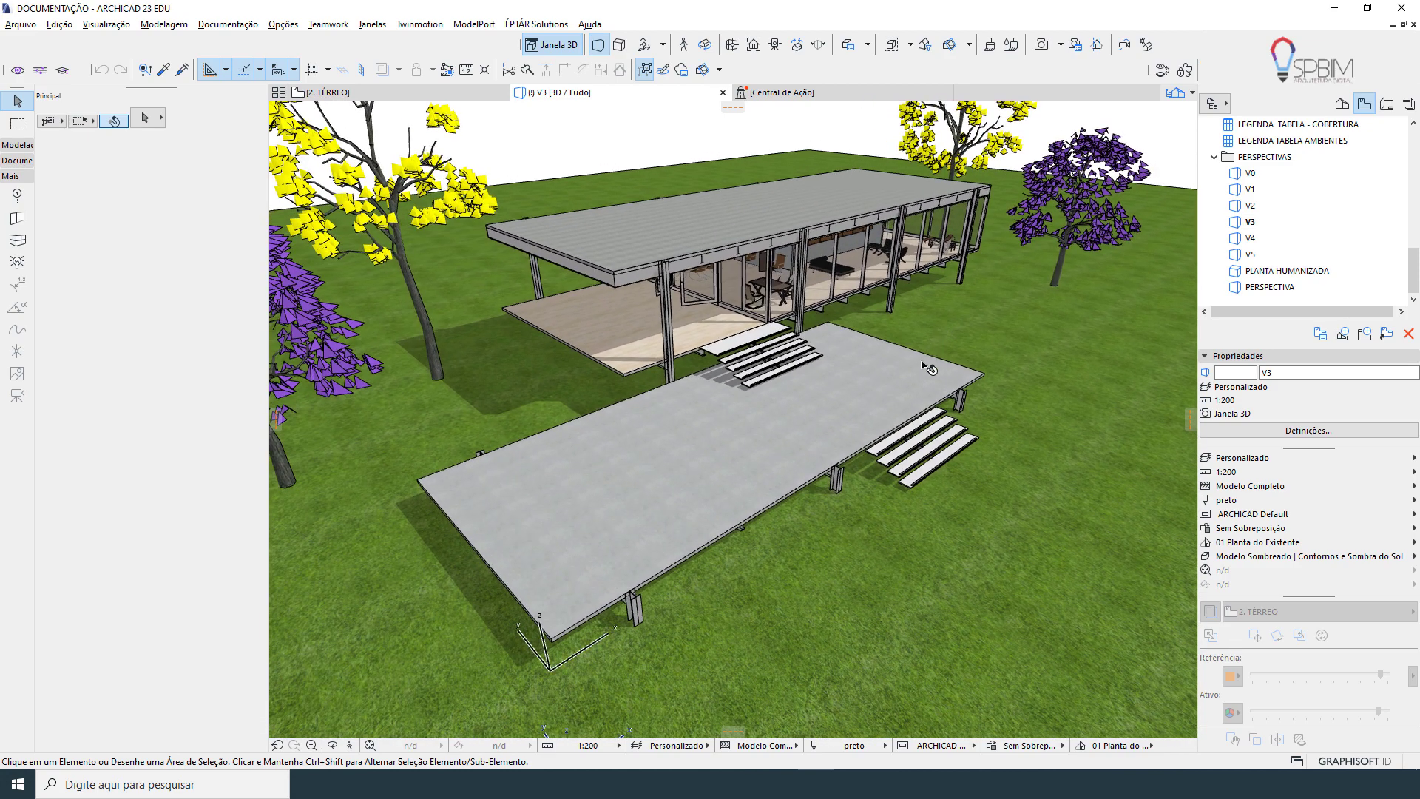
# Inspect the furnished interior through the glass doors and facade, and return to an exterior perspective of the pavilion
pyautogui.moveTo(858, 385); pyautogui.dragTo(1072, 311, button='middle')
pyautogui.scroll(6, 584, 322)
pyautogui.scroll(5, 585, 323)
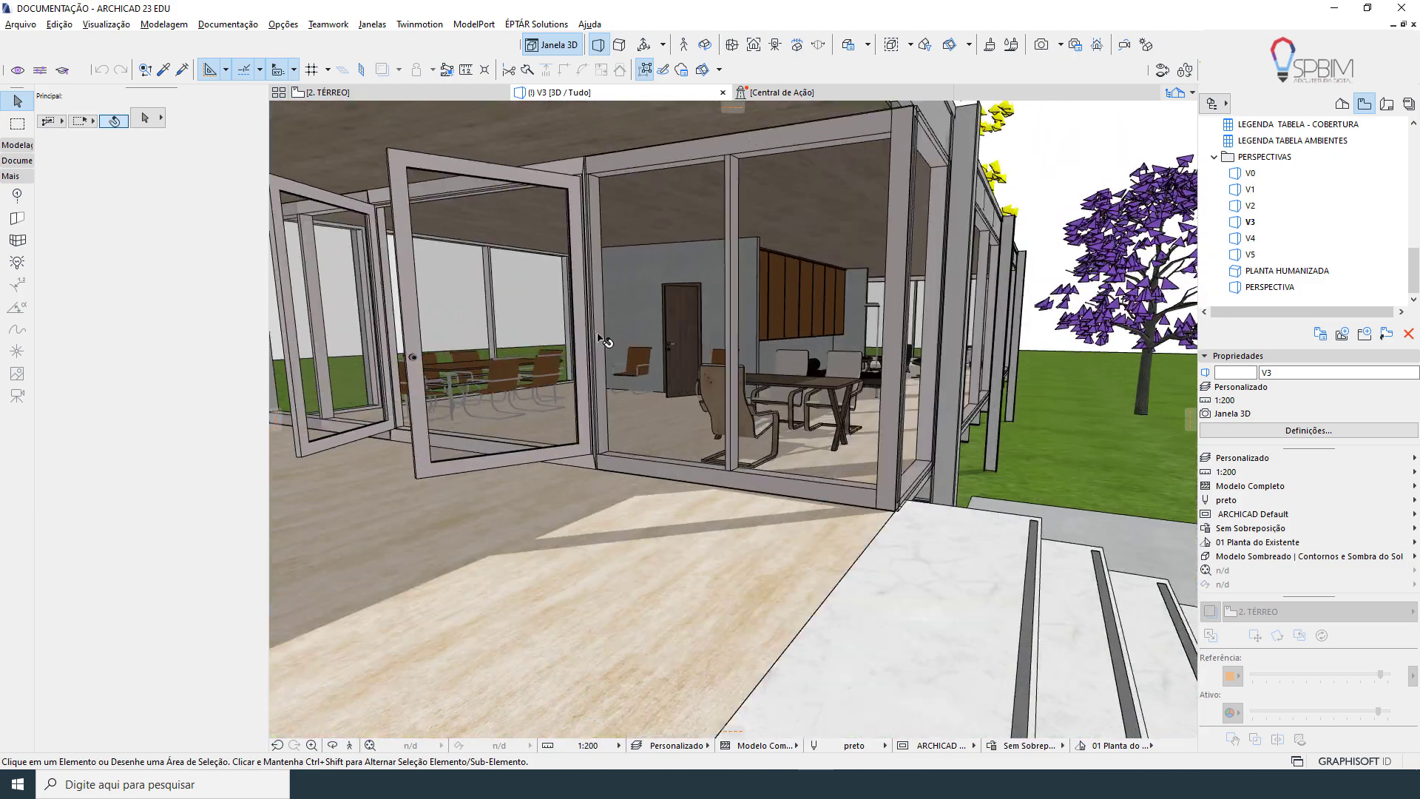
pyautogui.keyDown('shift'); pyautogui.moveTo(602, 343); pyautogui.dragTo(970, 428, button='middle'); pyautogui.keyUp('shift')
pyautogui.moveTo(695, 423); pyautogui.dragTo(980, 424, button='middle')
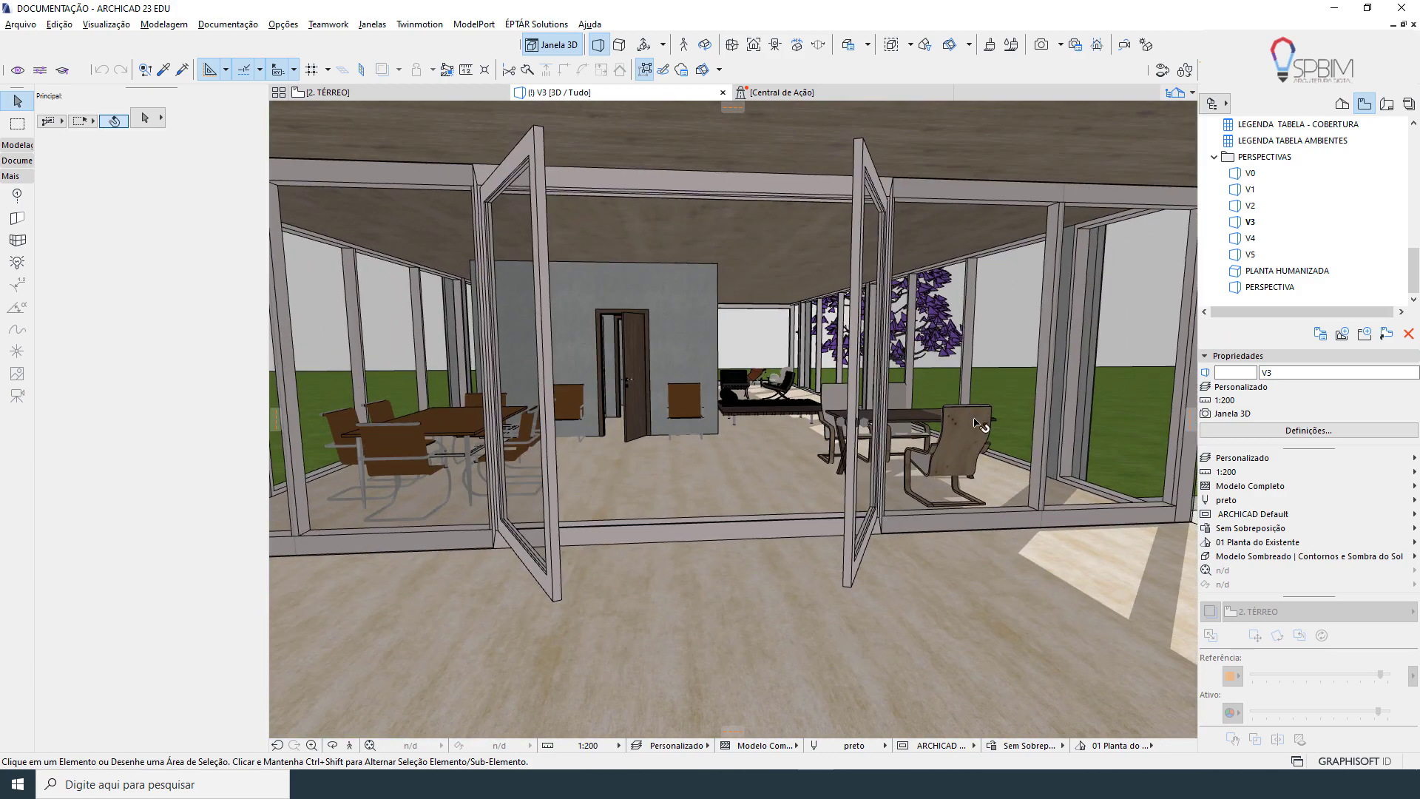
pyautogui.scroll(-5, 655, 390)
pyautogui.keyDown('shift'); pyautogui.moveTo(1147, 409); pyautogui.dragTo(422, 423, button='middle'); pyautogui.keyUp('shift')
pyautogui.scroll(-5, 664, 384)
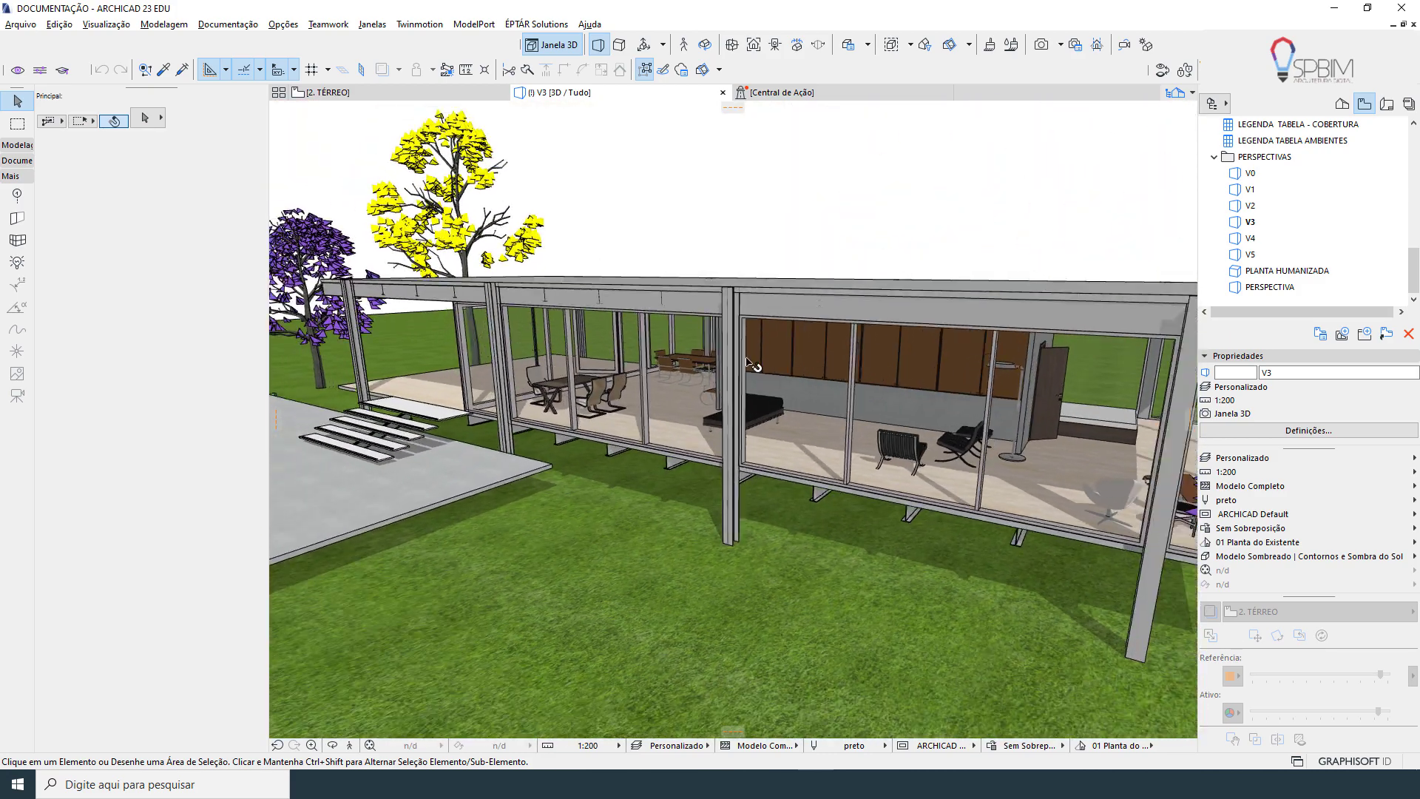
pyautogui.keyDown('shift'); pyautogui.moveTo(670, 387); pyautogui.dragTo(1123, 367, button='middle'); pyautogui.keyUp('shift')
pyautogui.scroll(-2, 1043, 377)
pyautogui.scroll(-3, 938, 366)
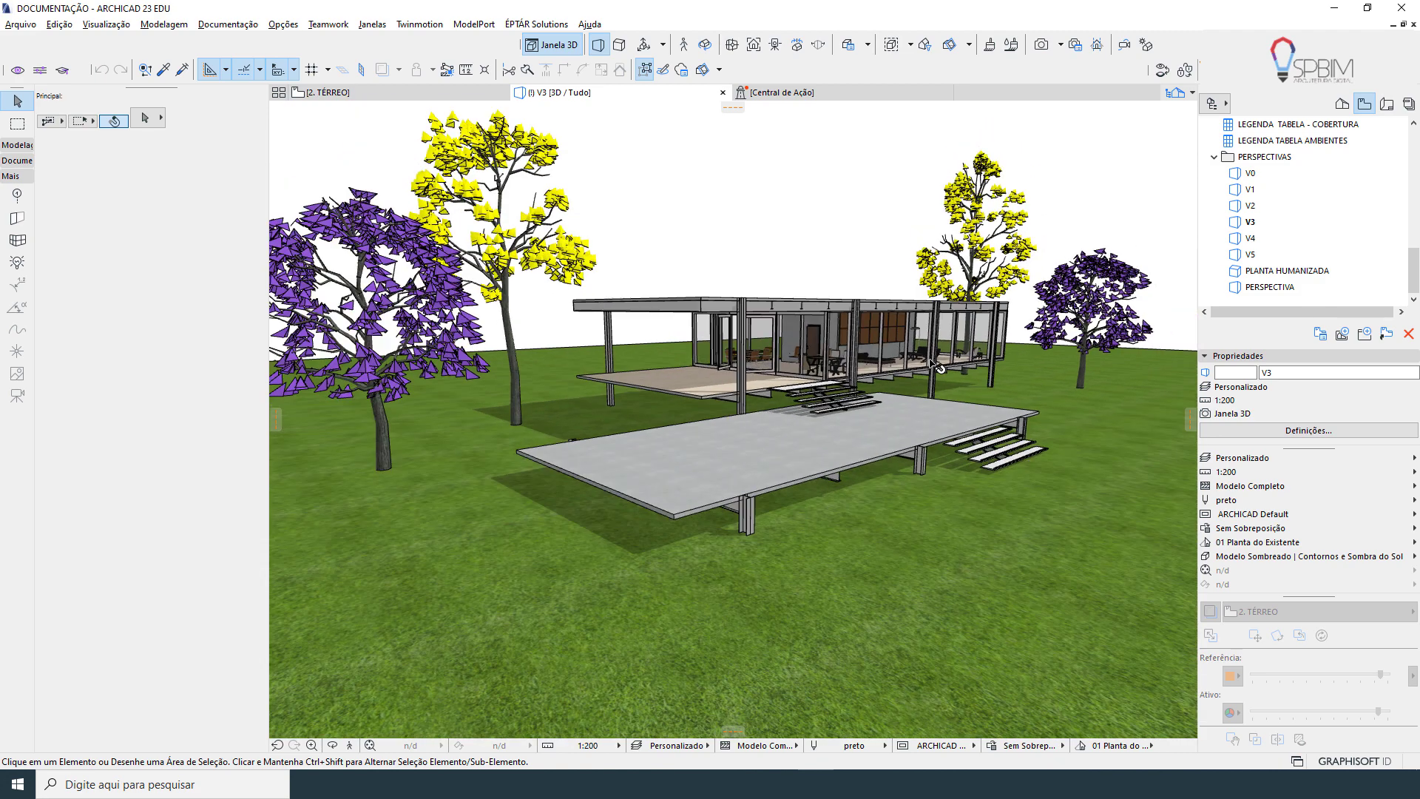
pyautogui.moveTo(1070, 418); pyautogui.dragTo(1033, 425, button='middle')
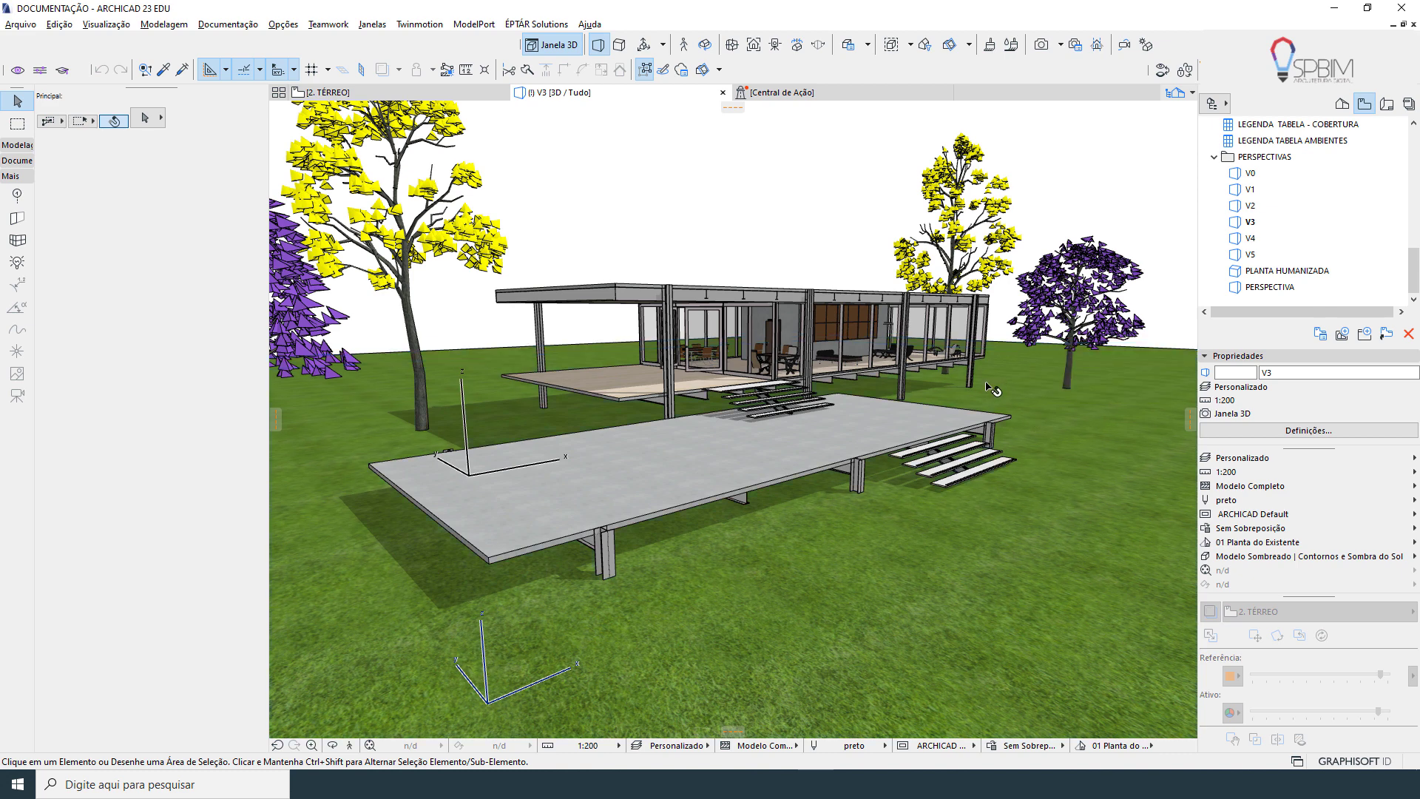
# Open the 2. TÉRREO floor plan and hide the ceiling slab's layer, ARQ - Forro
pyautogui.press('F2')
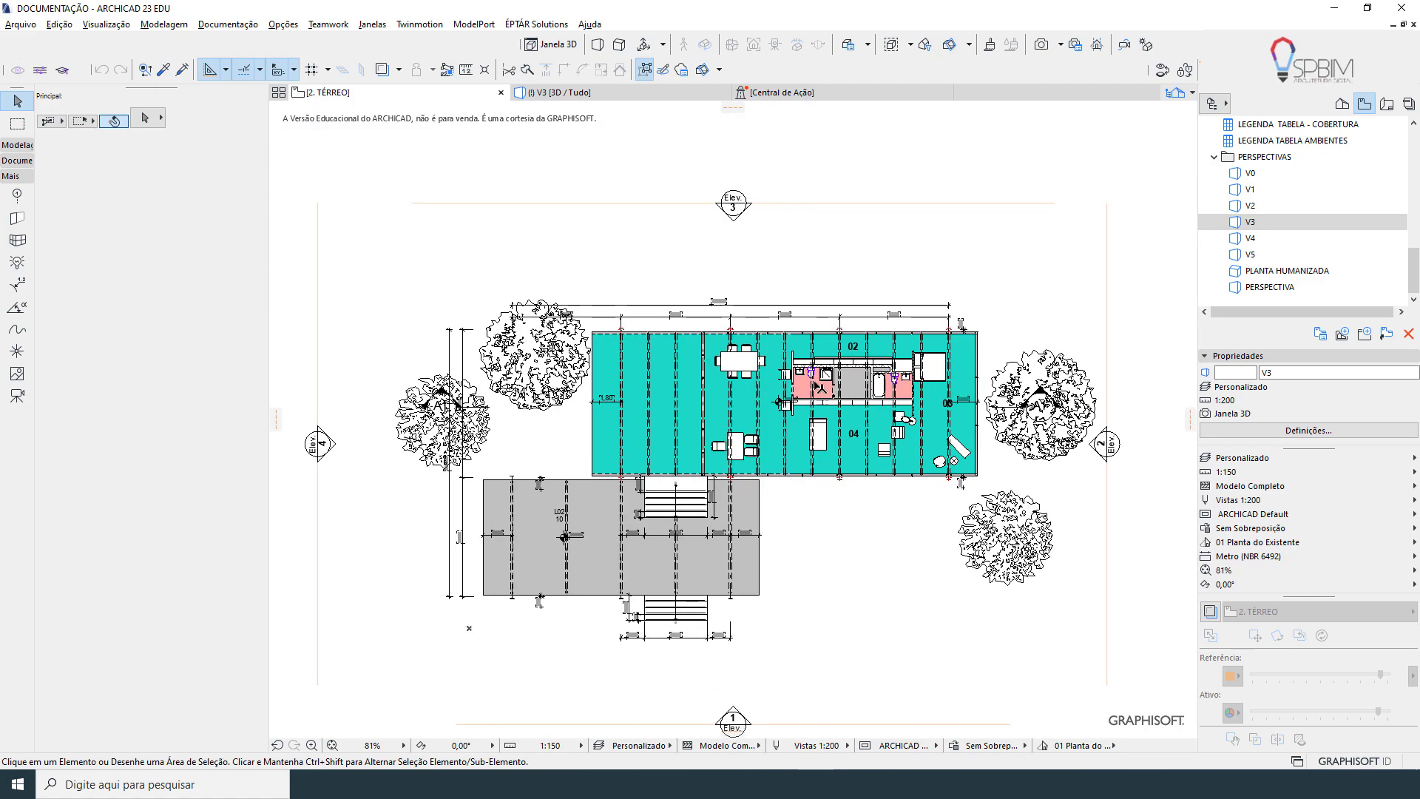
pyautogui.scroll(4, 820, 387)
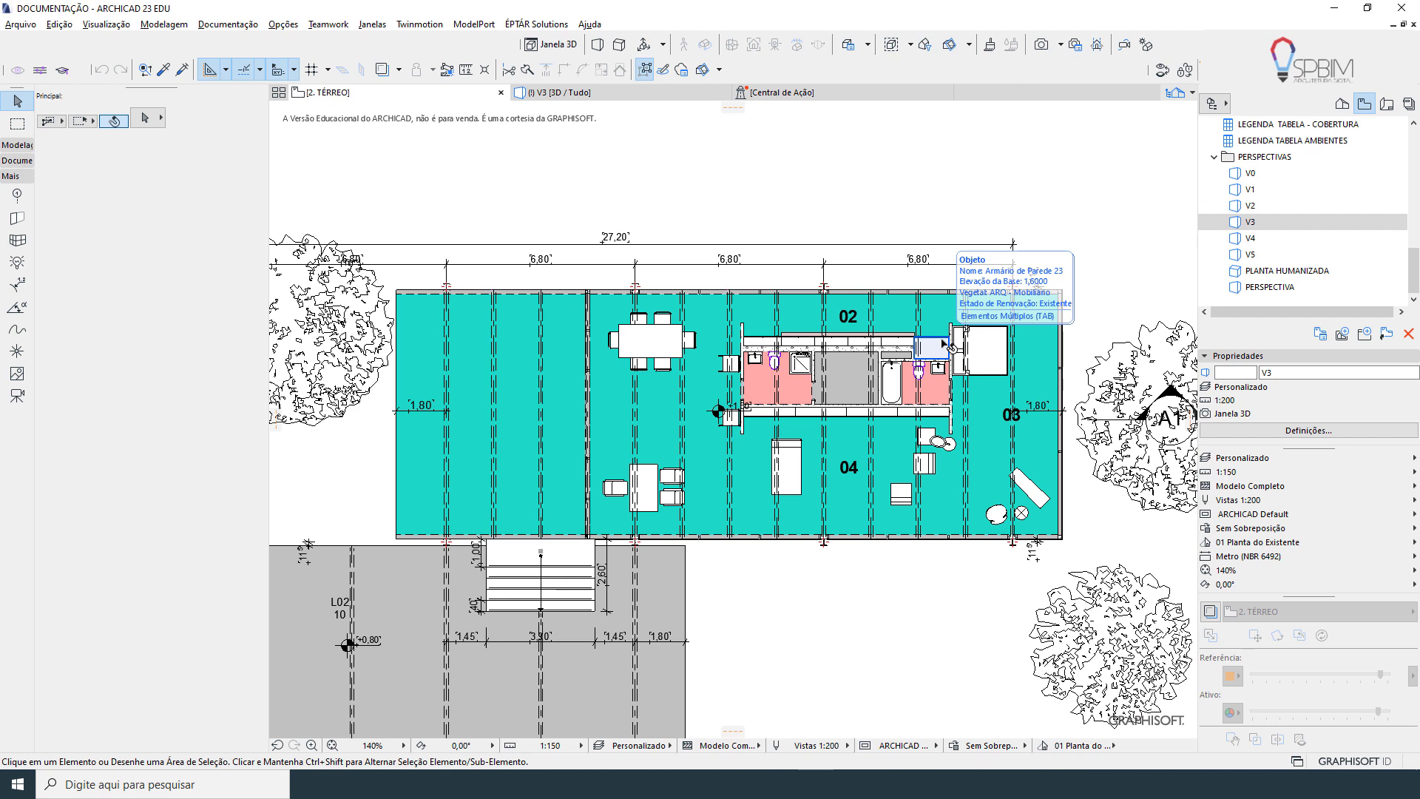
pyautogui.scroll(1, 949, 346)
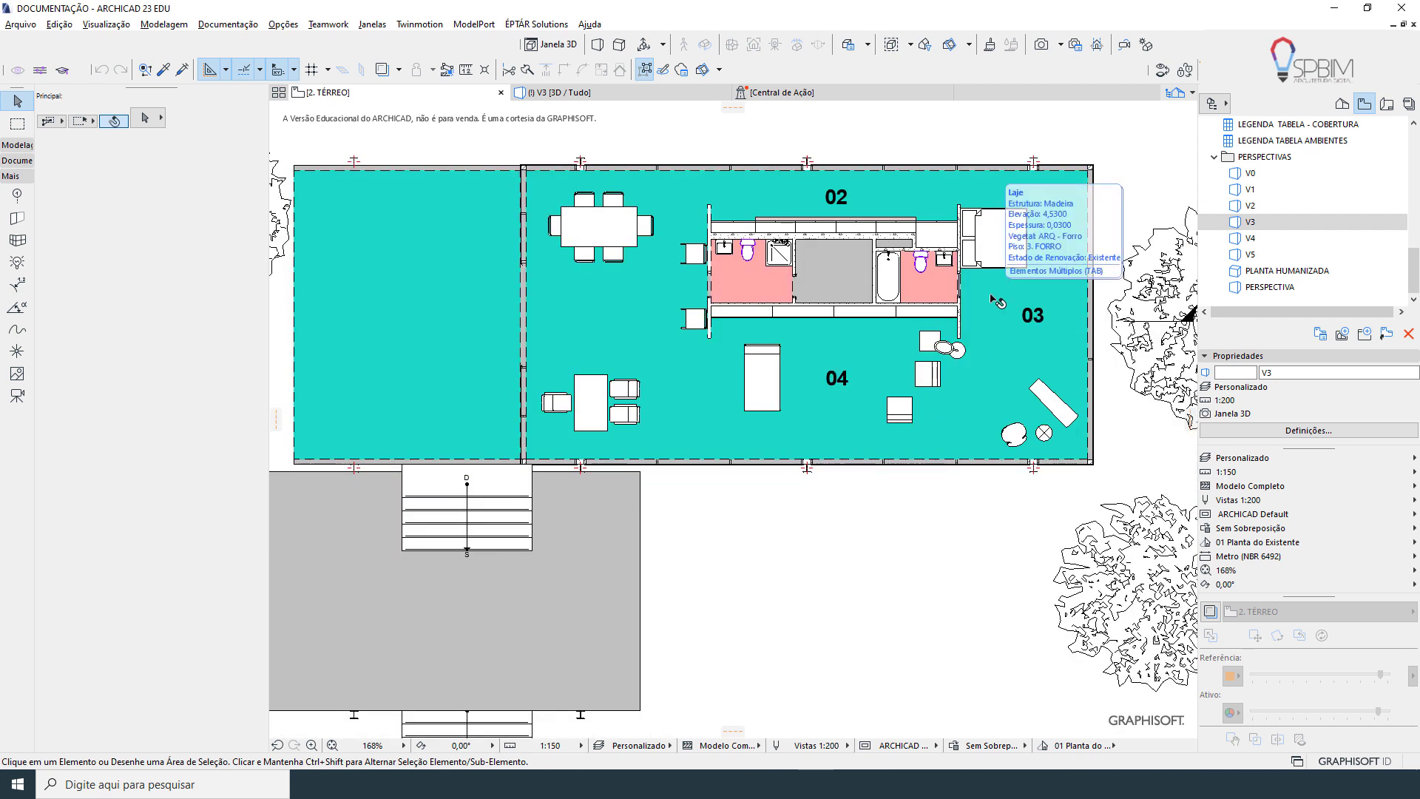
pyautogui.click(827, 384)
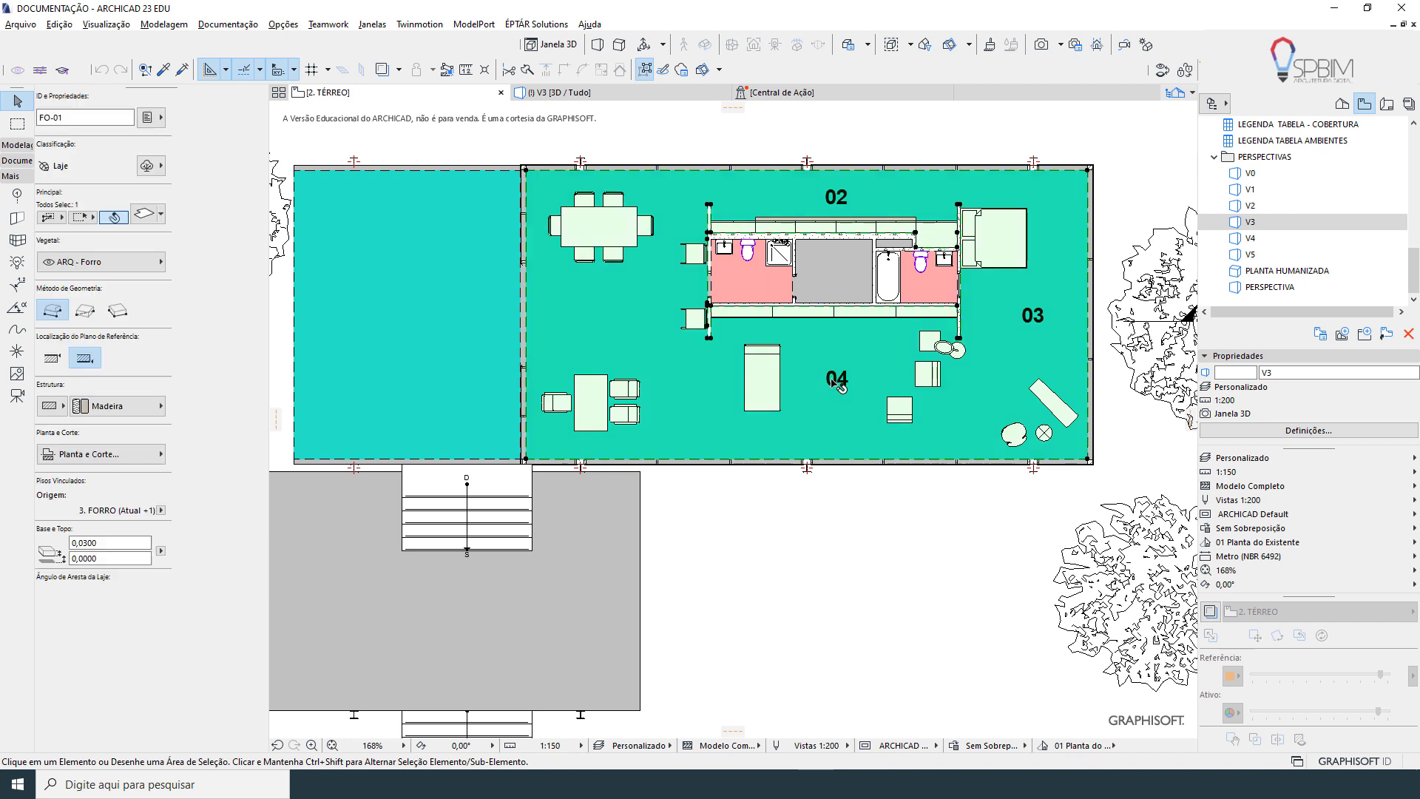
pyautogui.rightClick(827, 384)
pyautogui.moveTo(1050, 571)
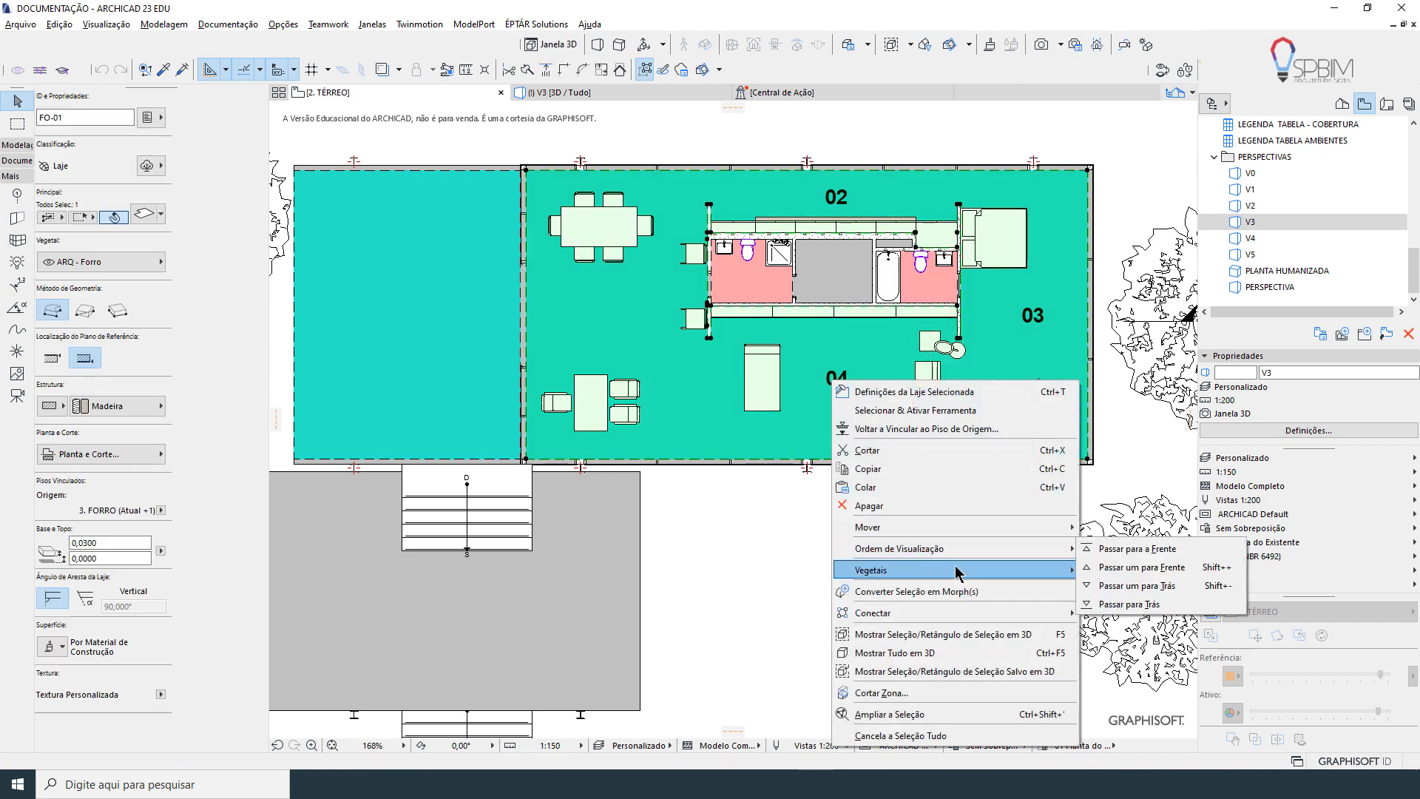
pyautogui.click(1114, 594)
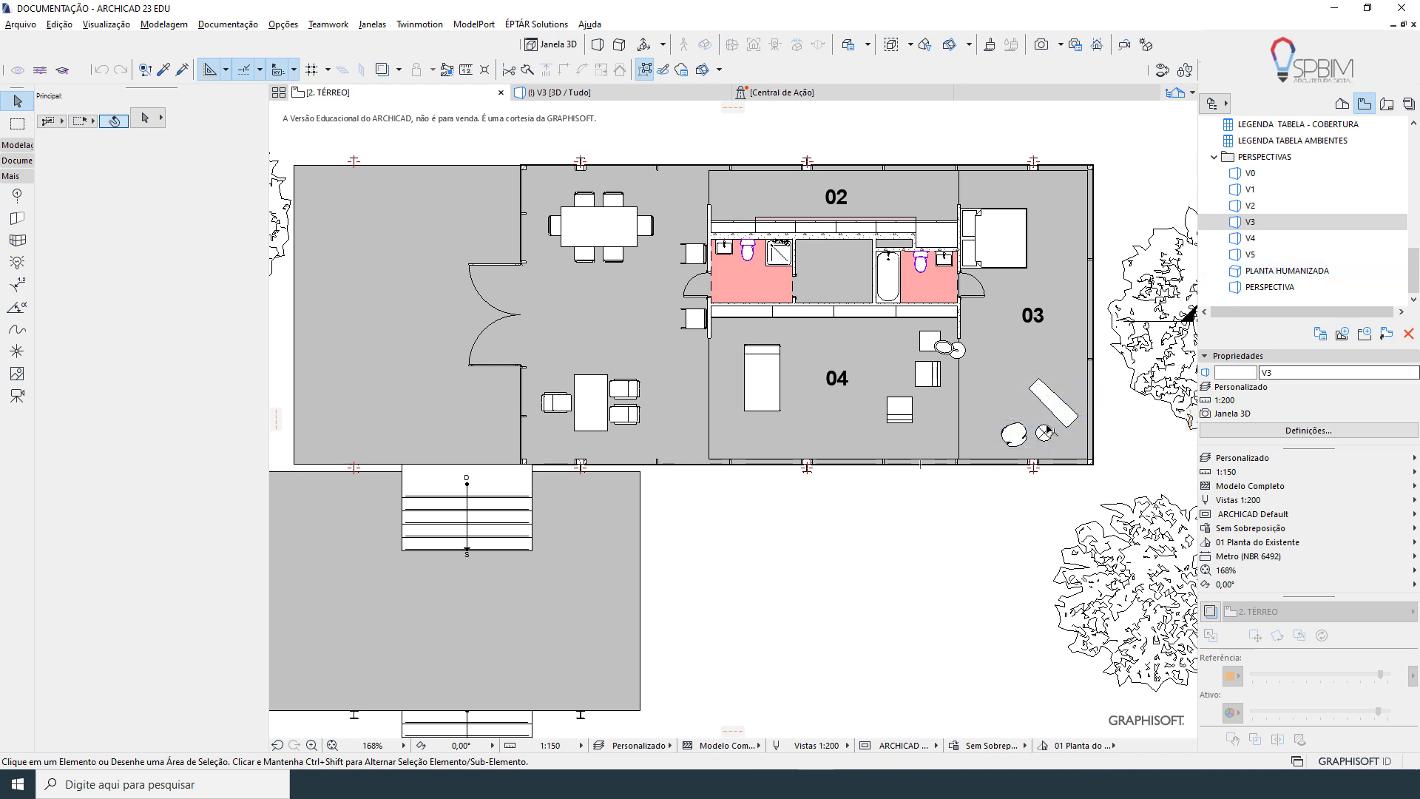
# Hide the ARQ - Zona layer of zone 04 (SALA) in the ground floor plan
pyautogui.click(737, 456)
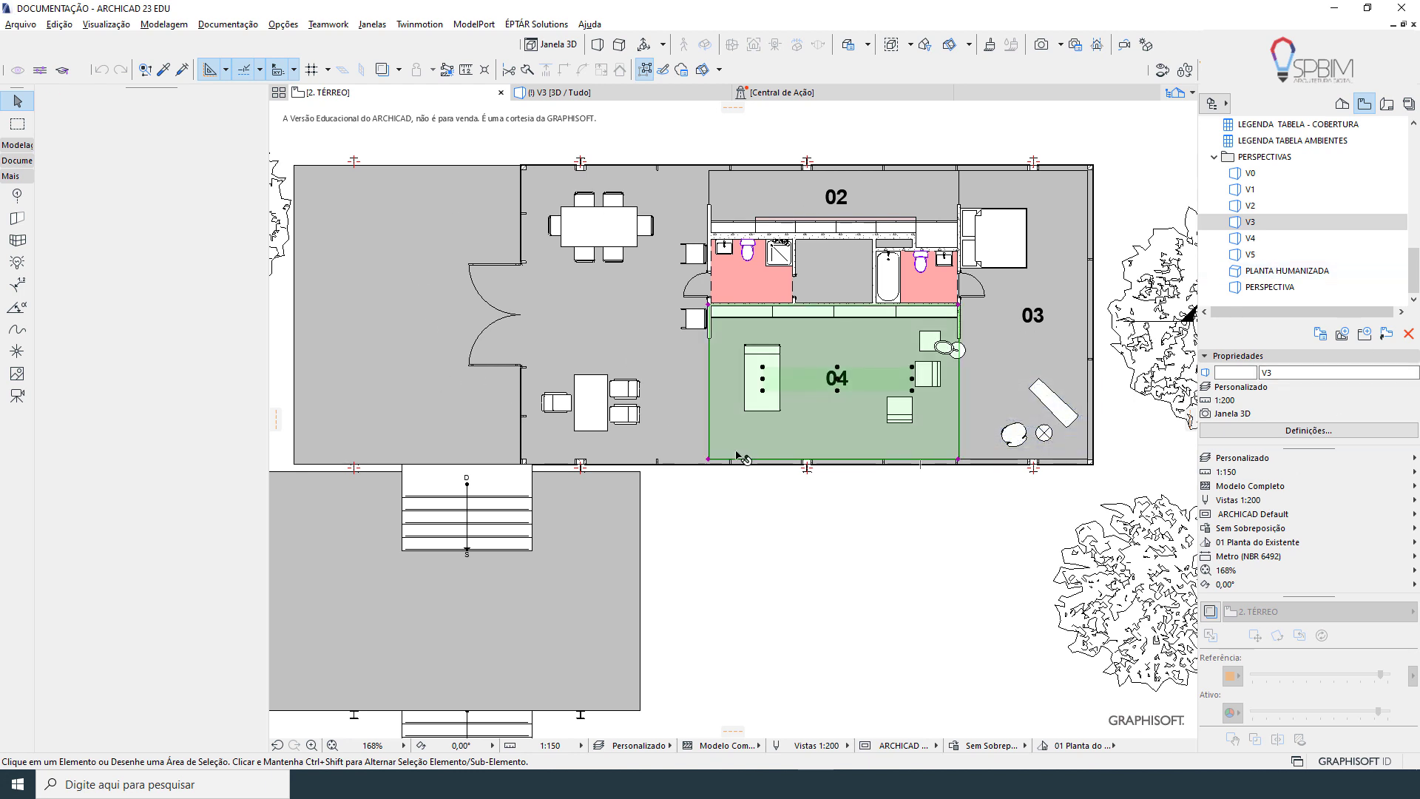
pyautogui.rightClick(831, 400)
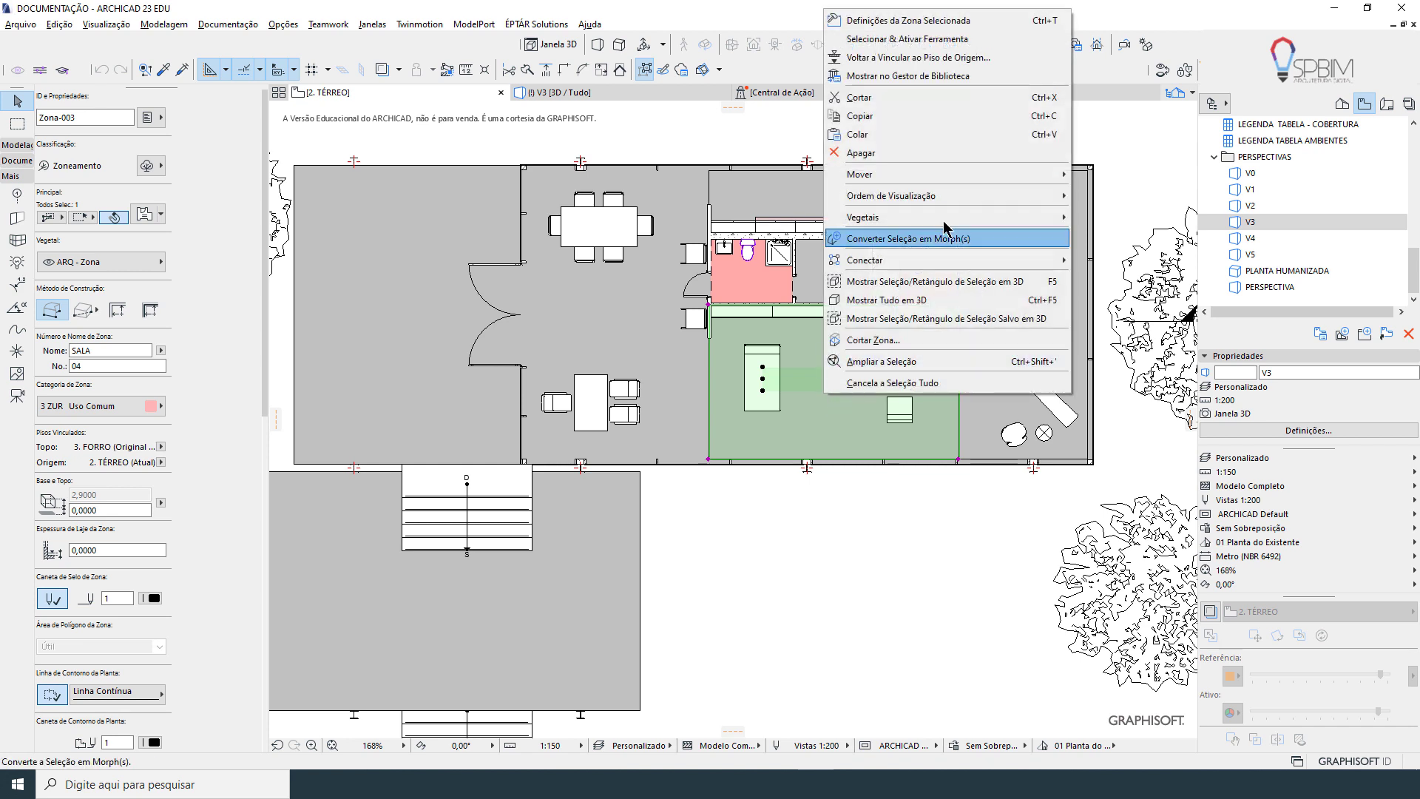
pyautogui.moveTo(912, 216)
pyautogui.click(1123, 237)
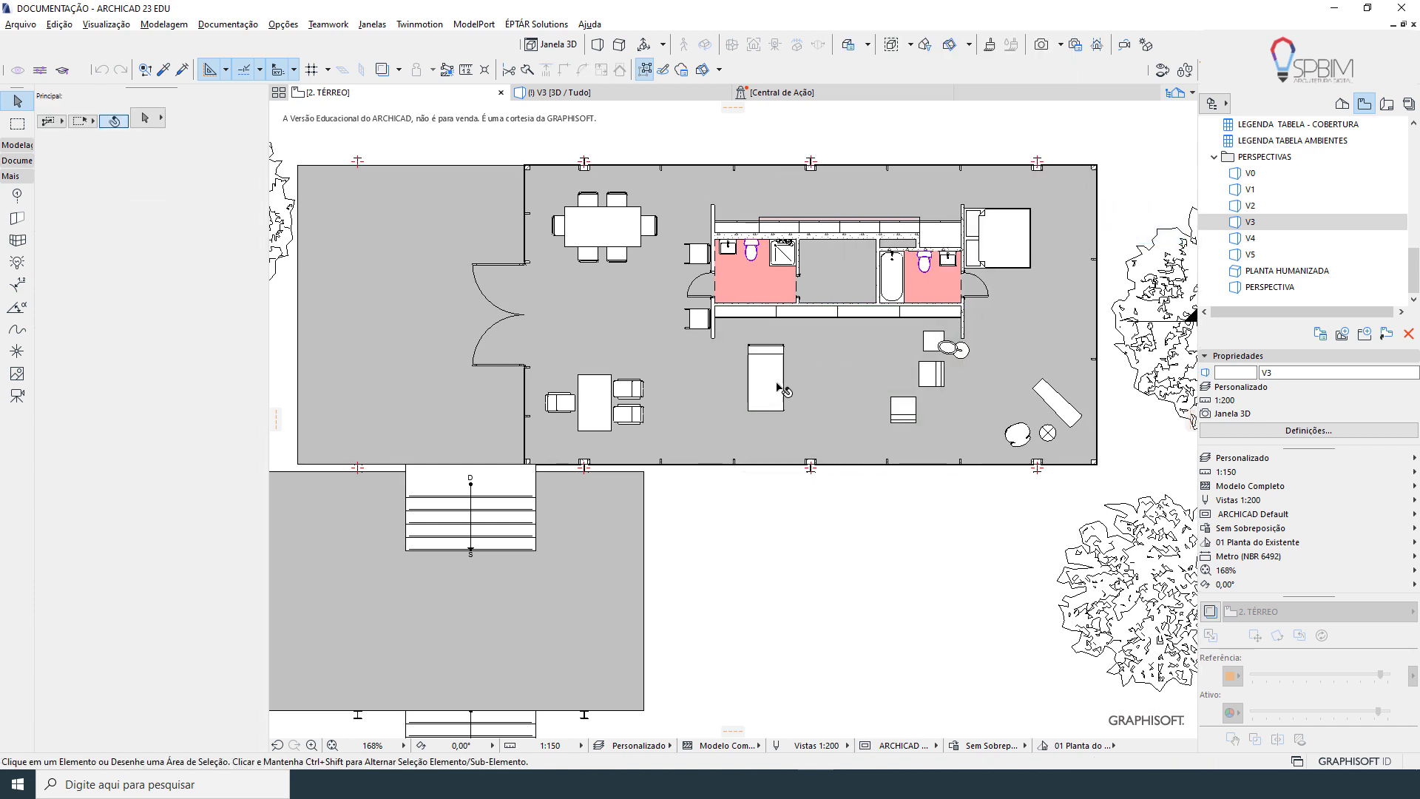
# Examine the furniture inside the pavilion in the 3D view and in the ground floor plan
pyautogui.press('F3')
pyautogui.scroll(8, 736, 355)
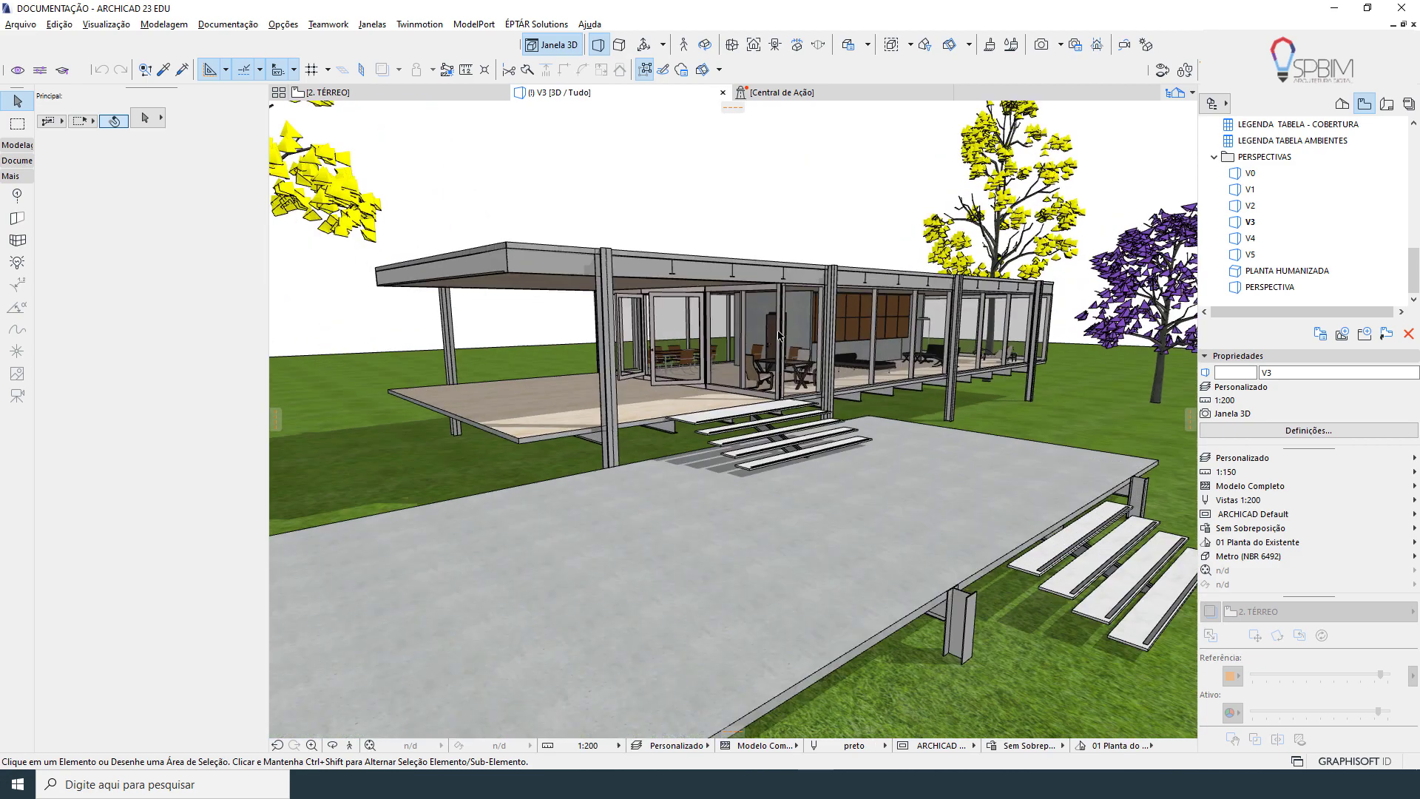
pyautogui.keyDown('shift'); pyautogui.moveTo(683, 384); pyautogui.dragTo(709, 406, button='middle'); pyautogui.keyUp('shift')
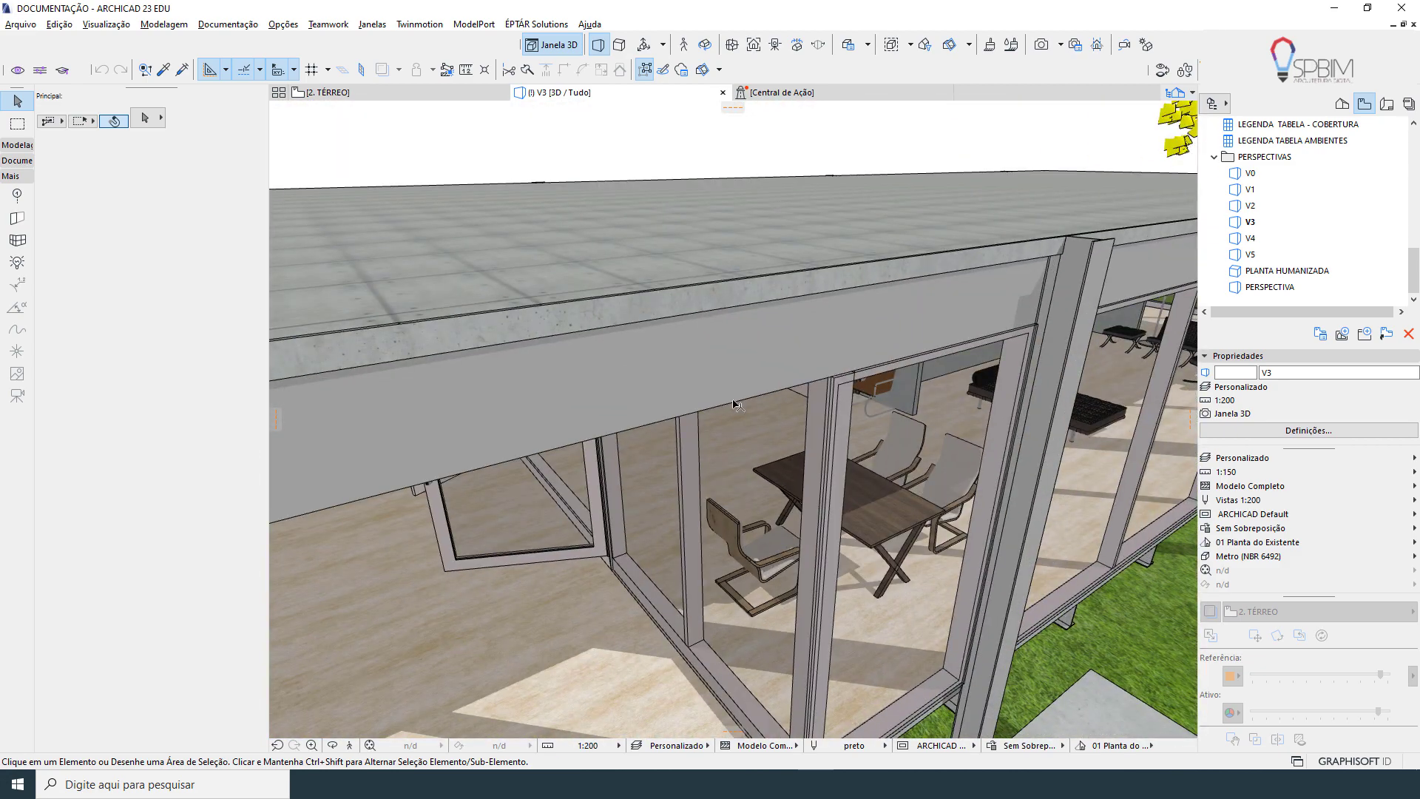
pyautogui.press('F2')
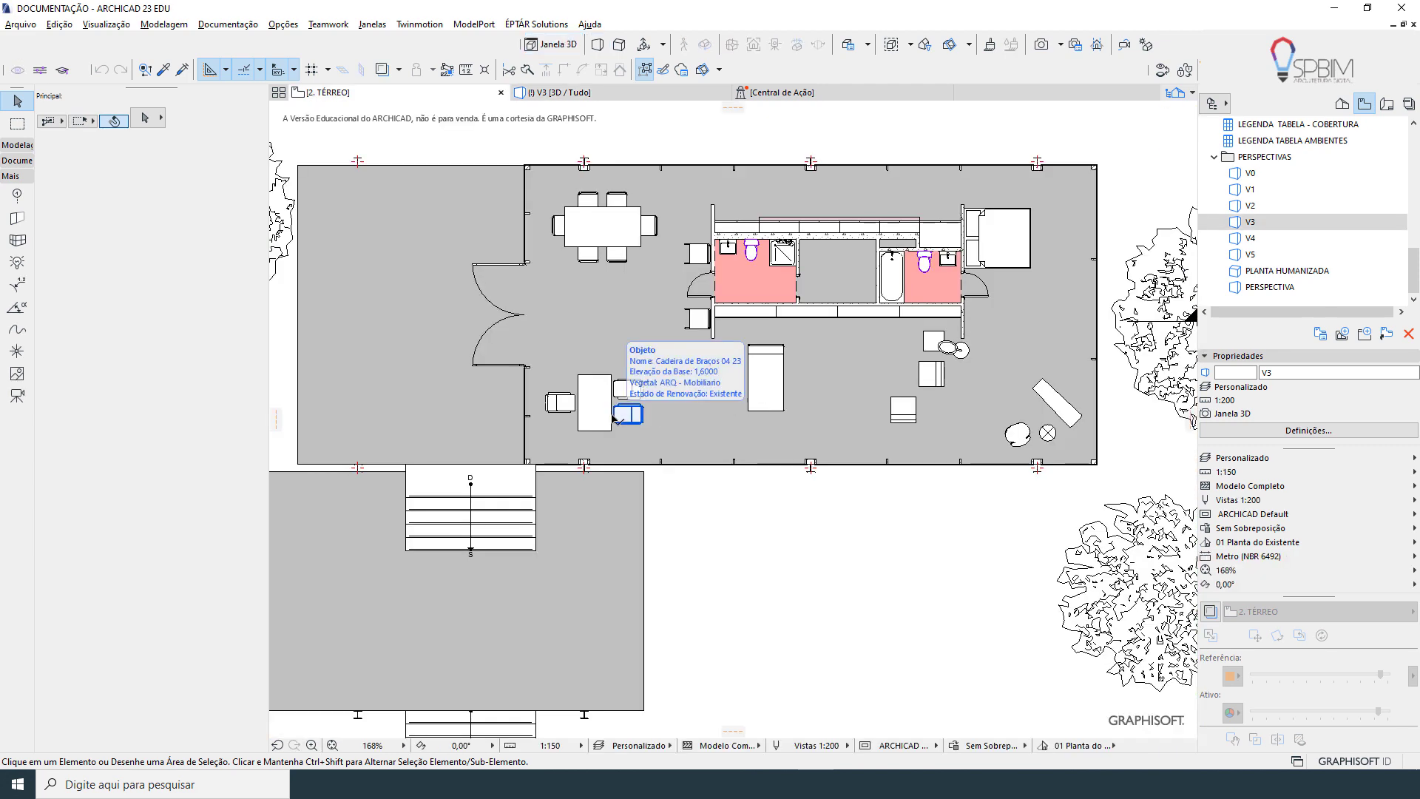
pyautogui.scroll(-1, 613, 419)
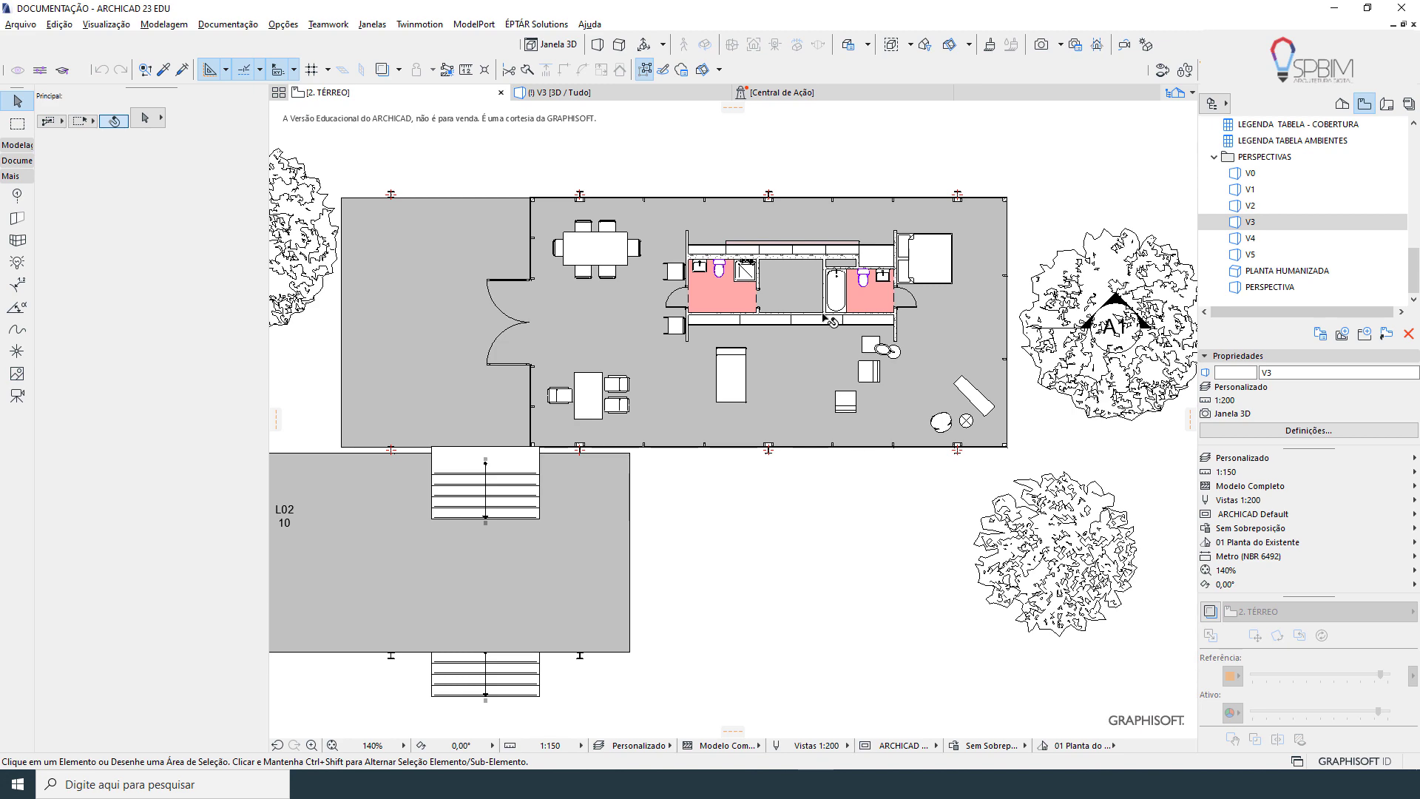
pyautogui.scroll(3, 816, 281)
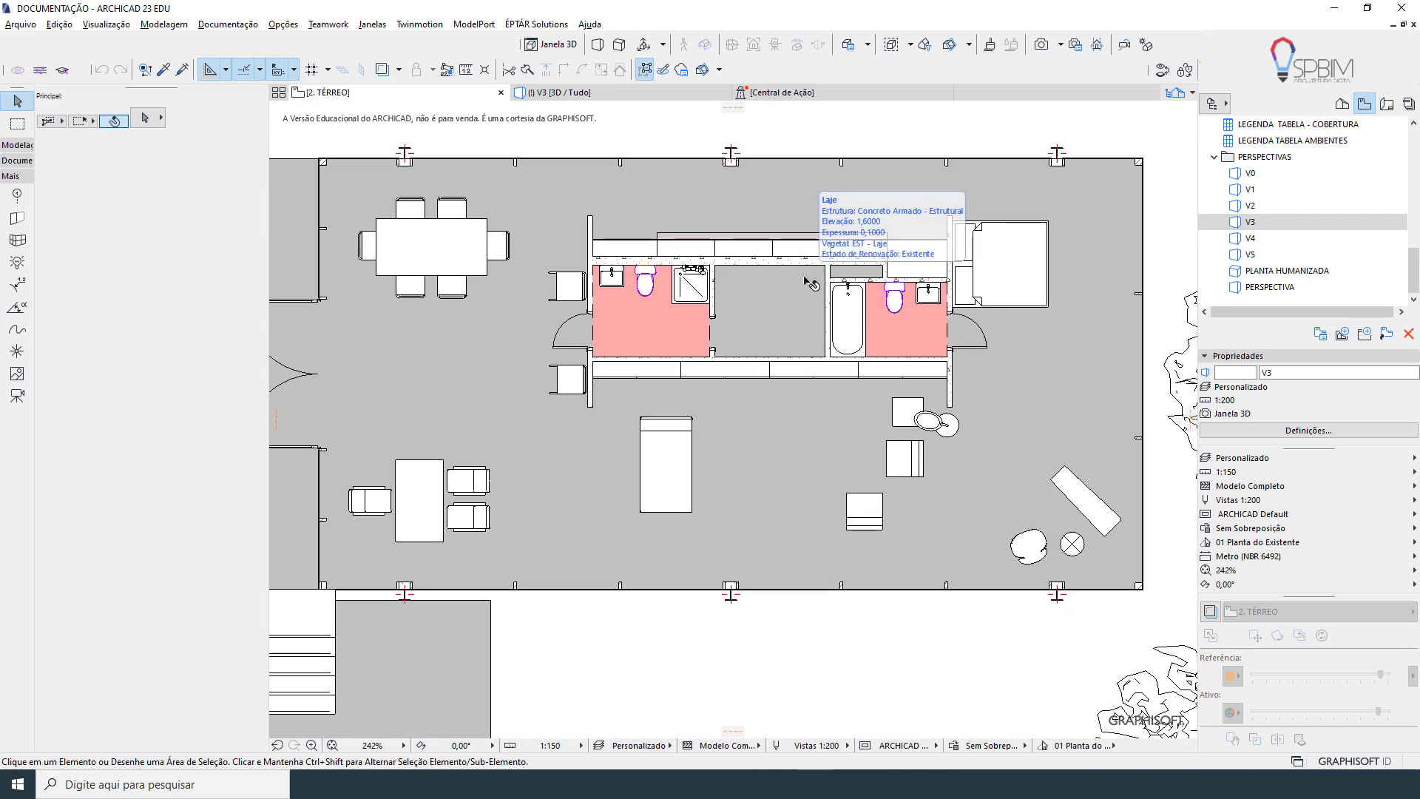
pyautogui.scroll(-1, 874, 437)
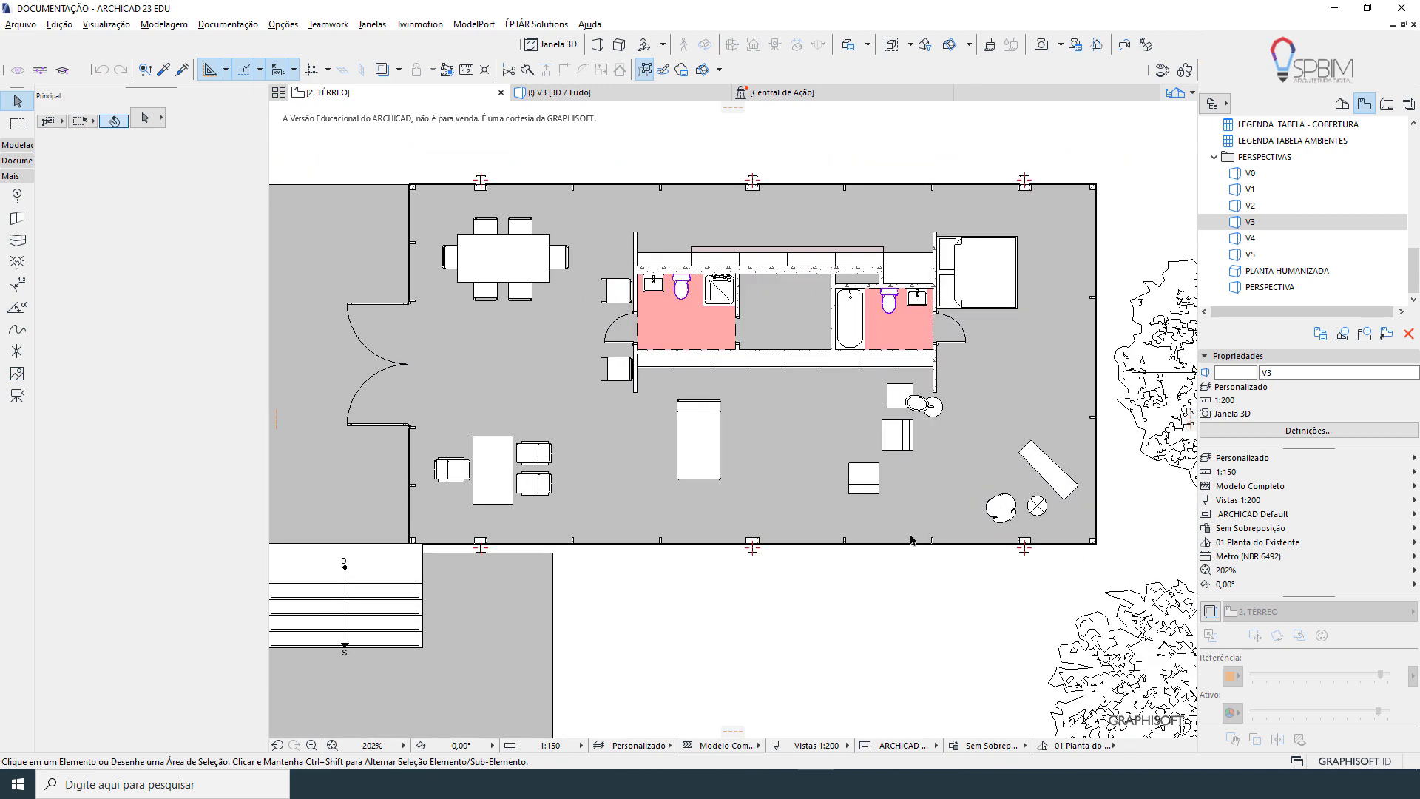
# Create a new graphic override combination named LAYOUT (MOBILIARIO) and enlarge the Sobreposição Gráfica dialog
pyautogui.click(227, 23)
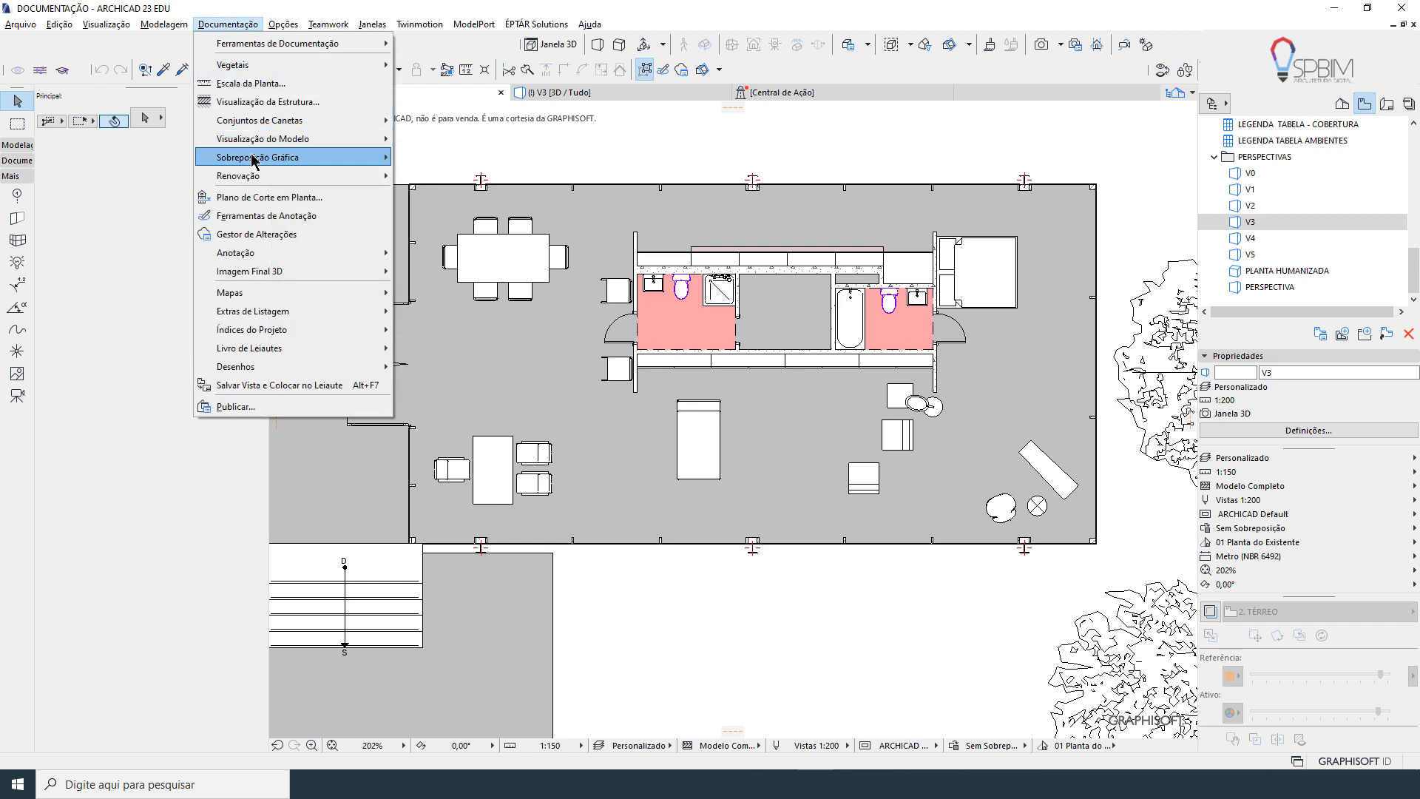
pyautogui.moveTo(253, 157)
pyautogui.click(460, 165)
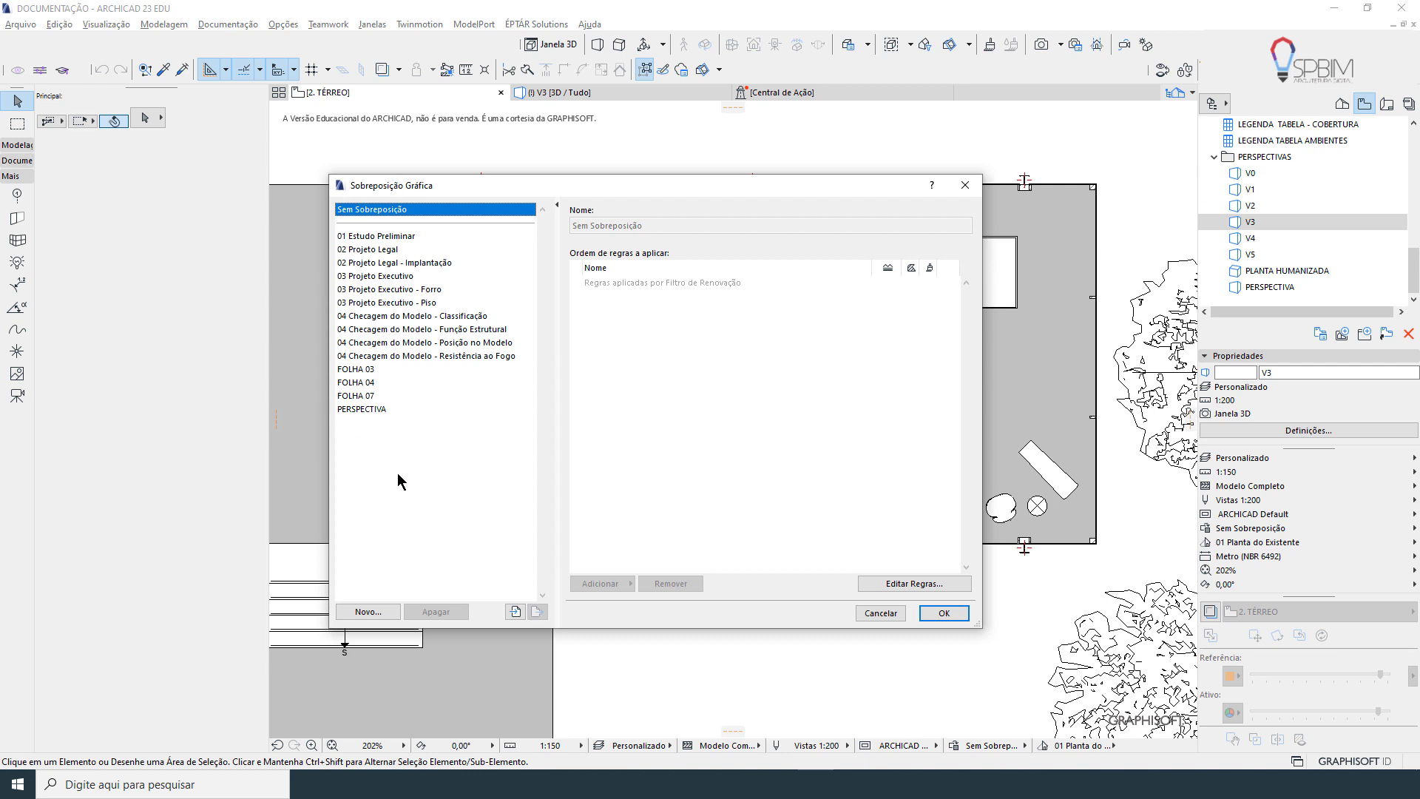
pyautogui.click(371, 612)
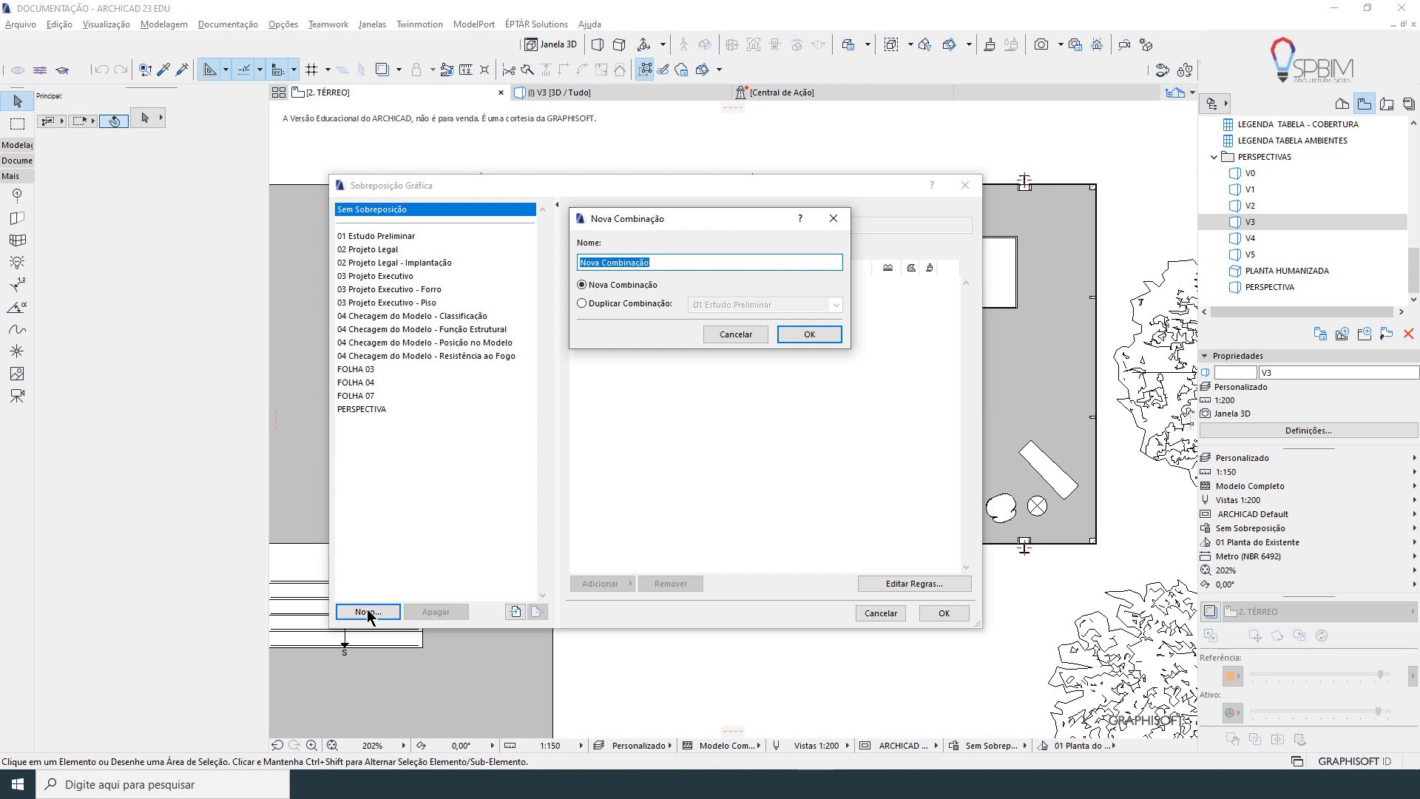
pyautogui.write('LAYOUT (MOBILIARIO')
pyautogui.press('Return')
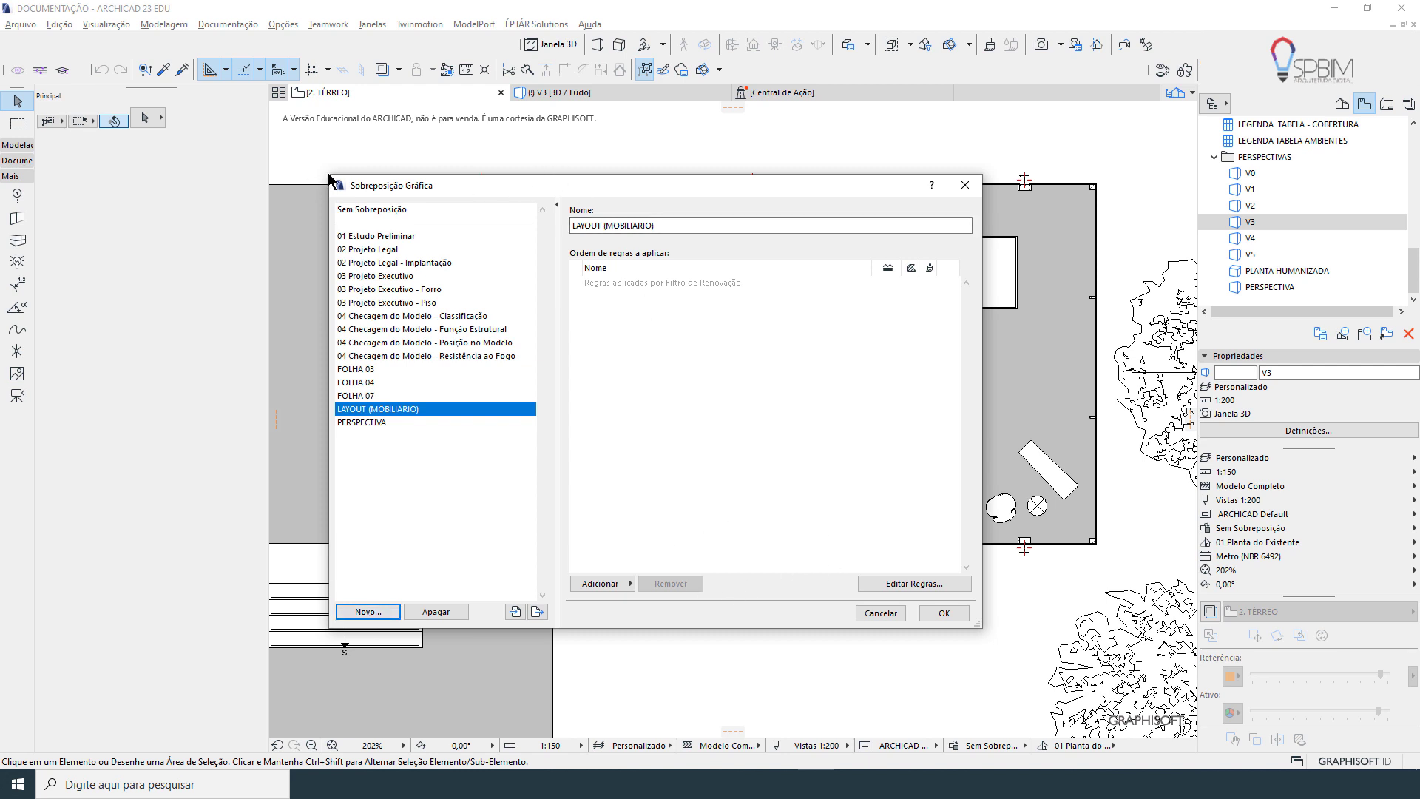
pyautogui.moveTo(329, 175); pyautogui.dragTo(302, 152)
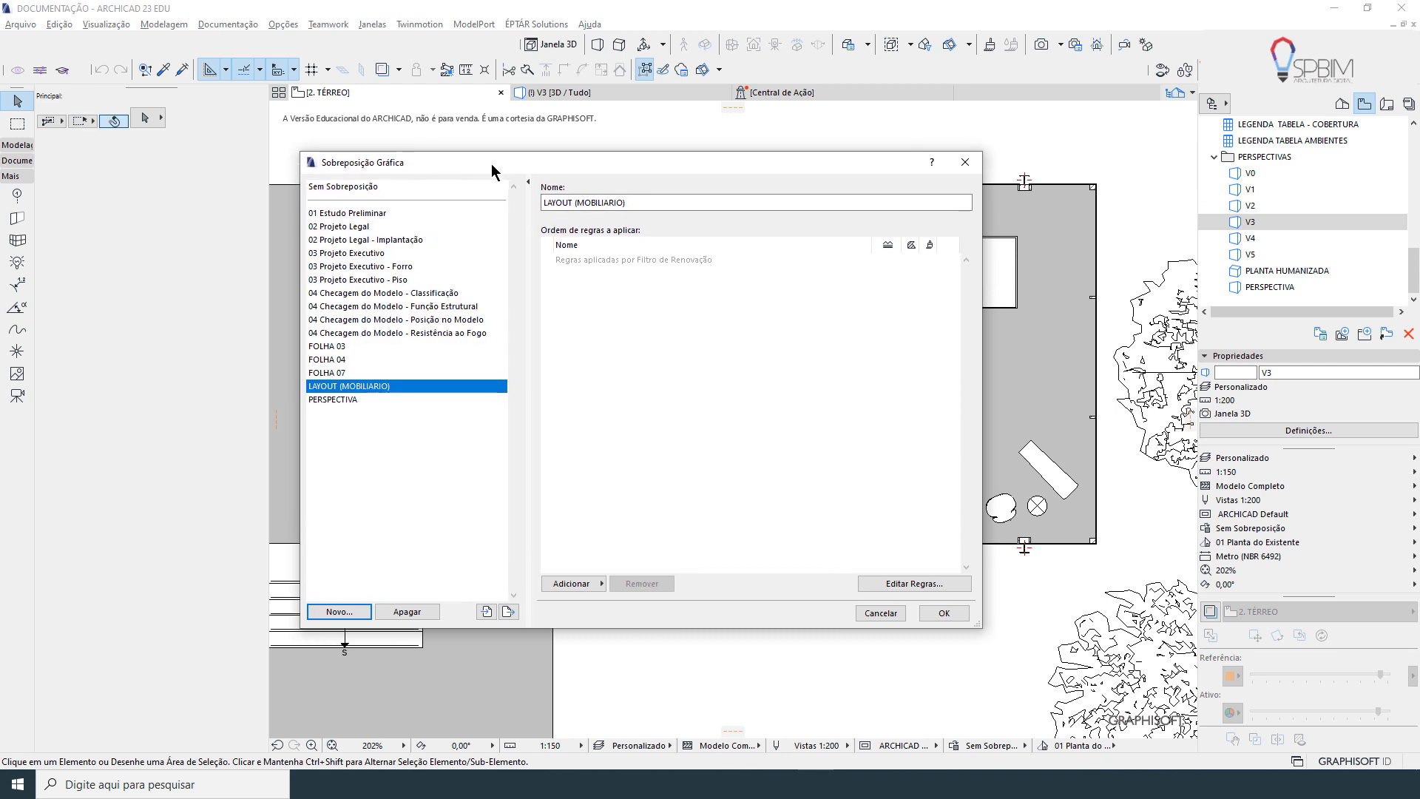
# Apply the LAYOUT (MOBILIARIO) override combination to the floor plan and check the Vistas 1:200 pen set
pyautogui.moveTo(493, 169); pyautogui.dragTo(569, 183)
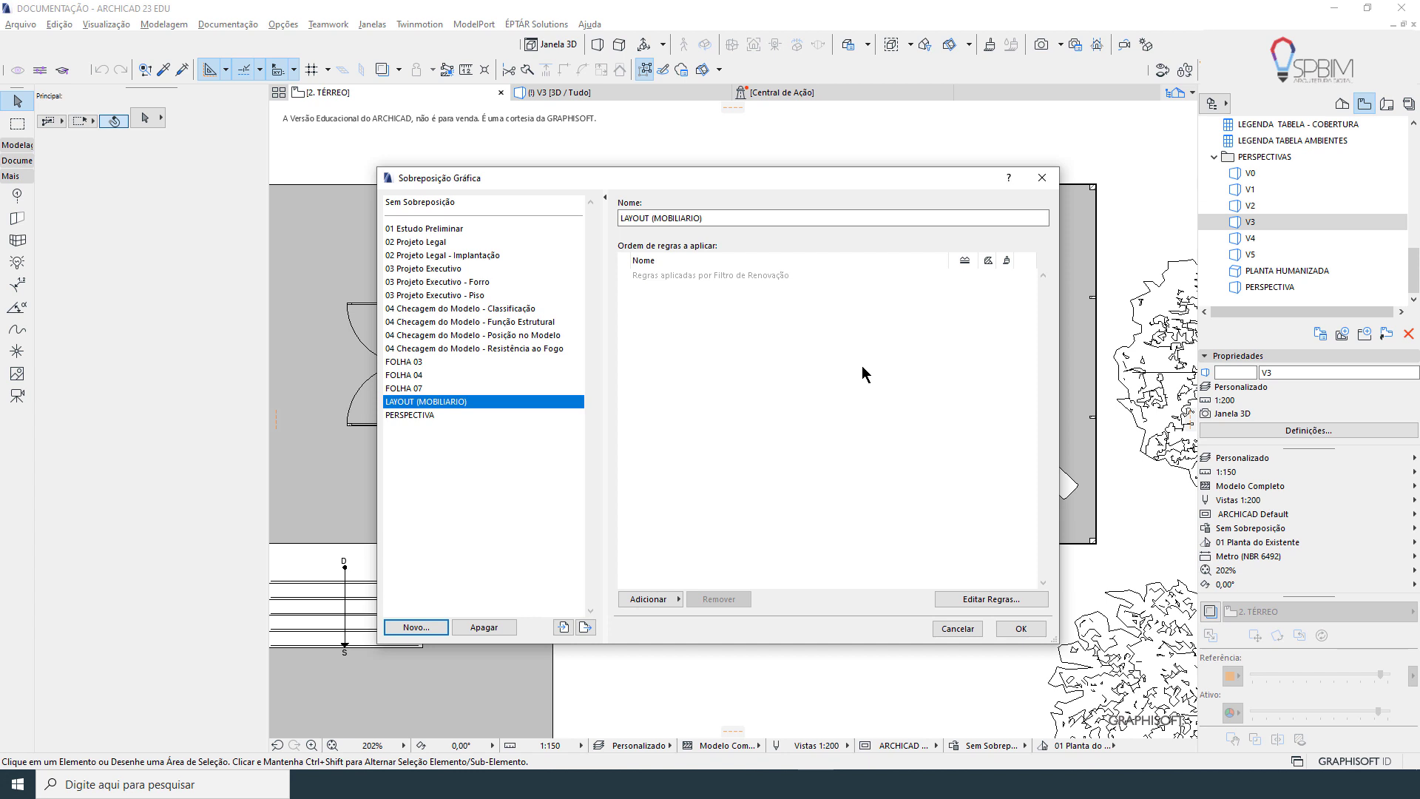
pyautogui.click(1021, 628)
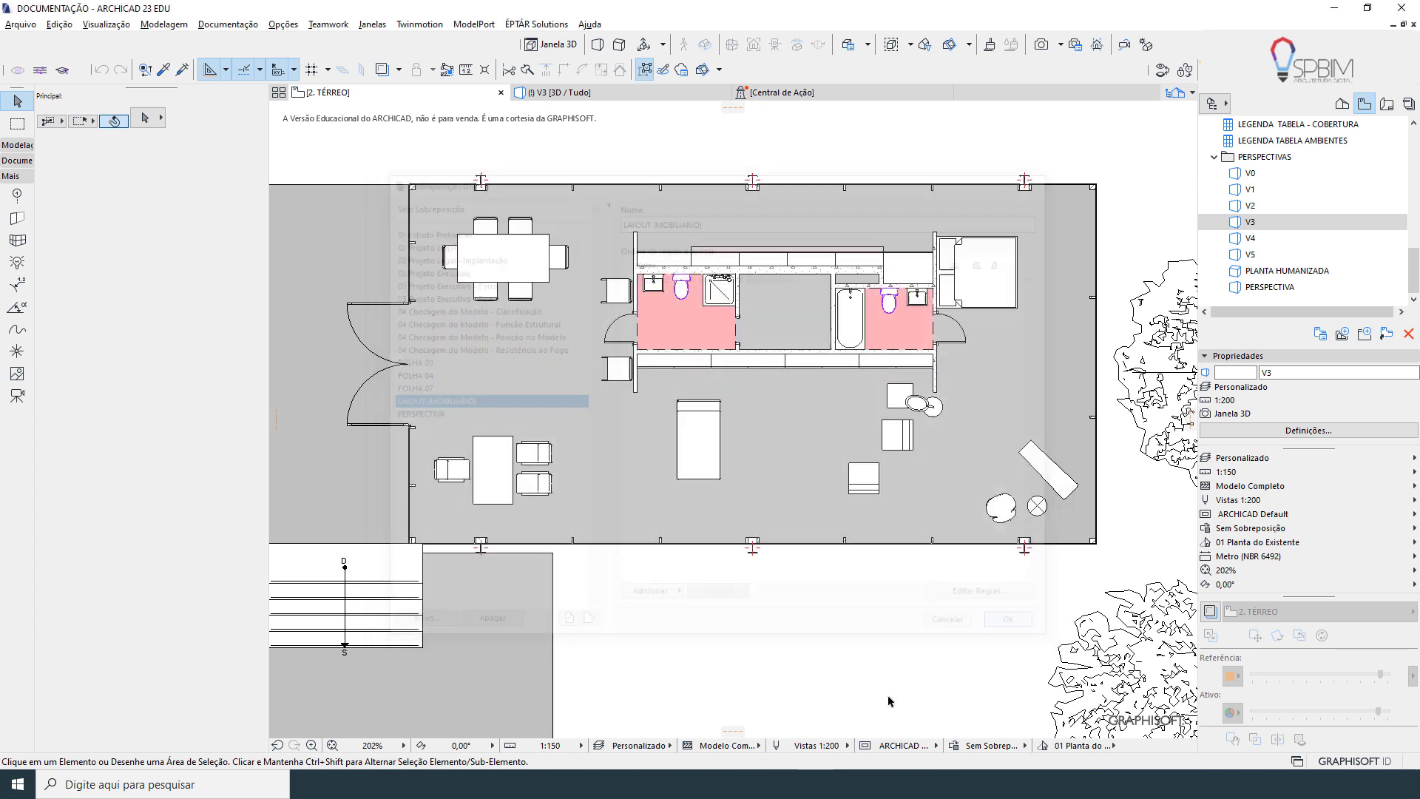
pyautogui.click(777, 746)
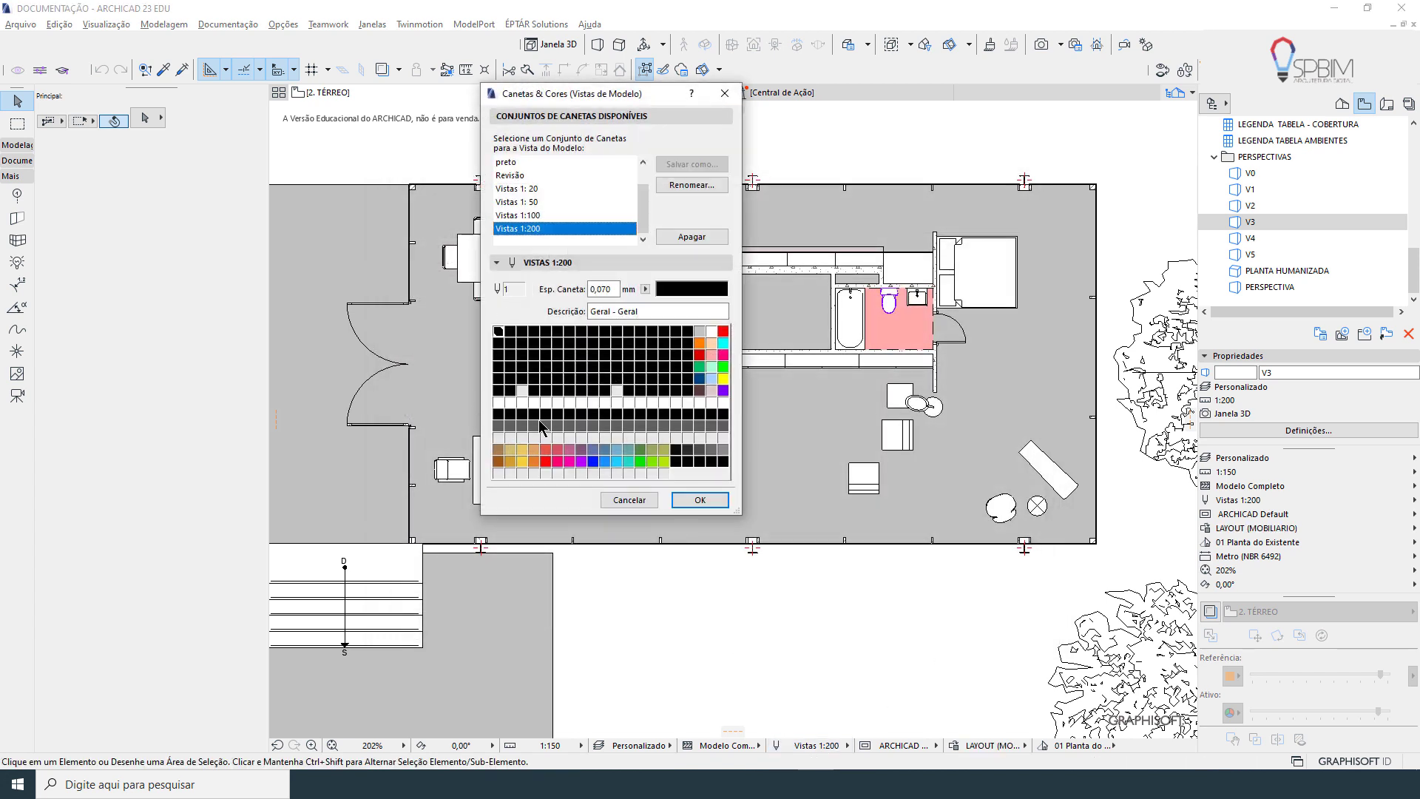
pyautogui.click(628, 495)
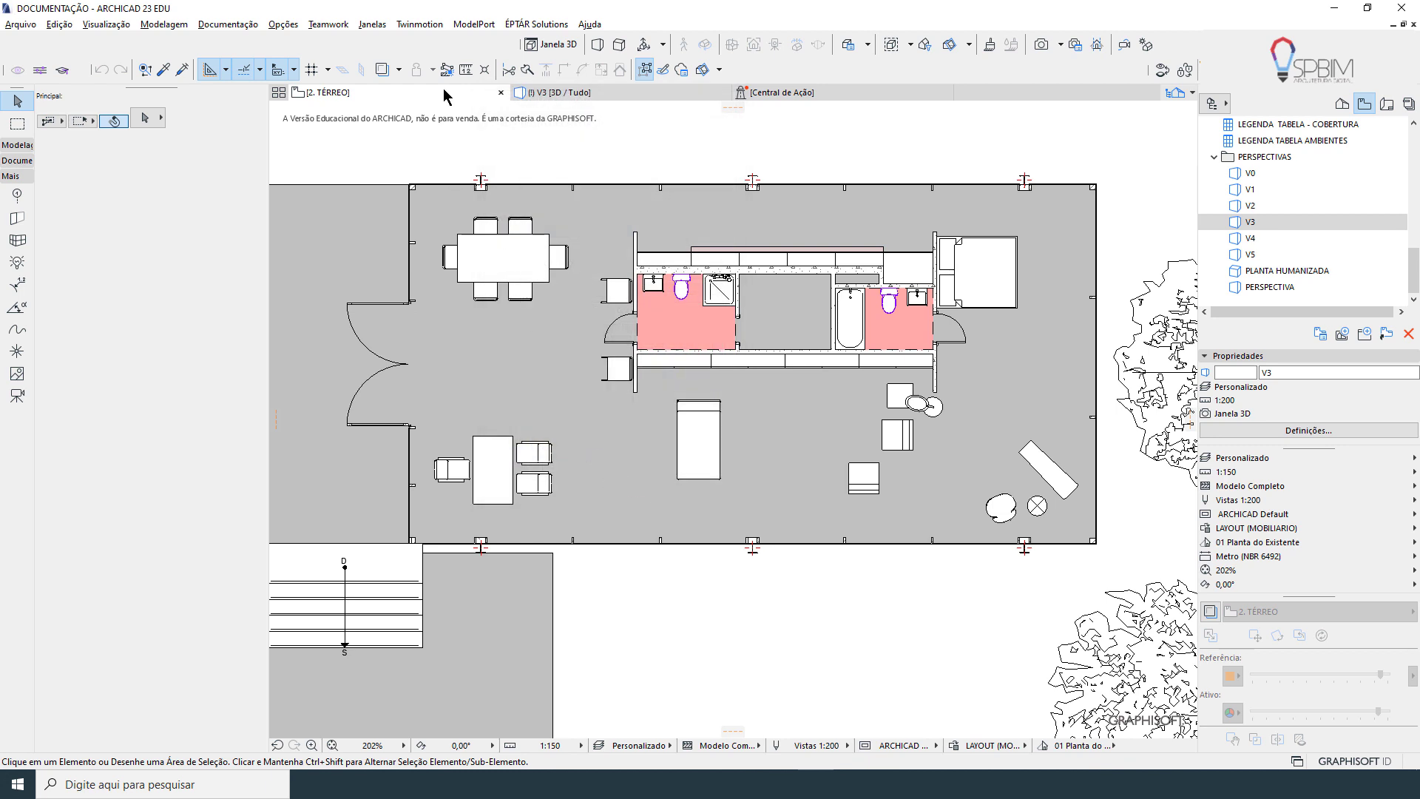
# Reopen the graphic override combinations and examine the rules that can be added to LAYOUT (MOBILIARIO)
pyautogui.click(284, 25)
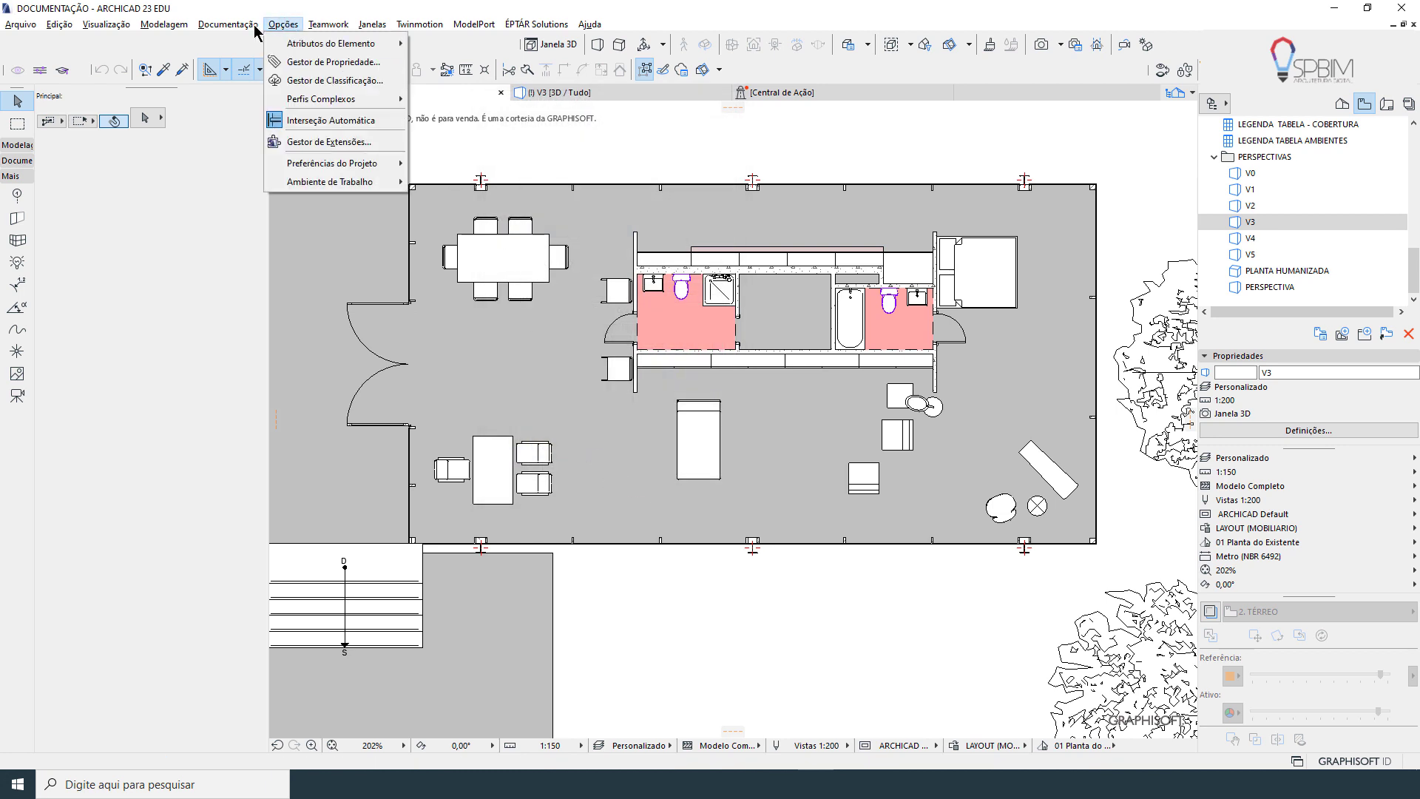
pyautogui.moveTo(228, 25)
pyautogui.moveTo(318, 150)
pyautogui.click(453, 158)
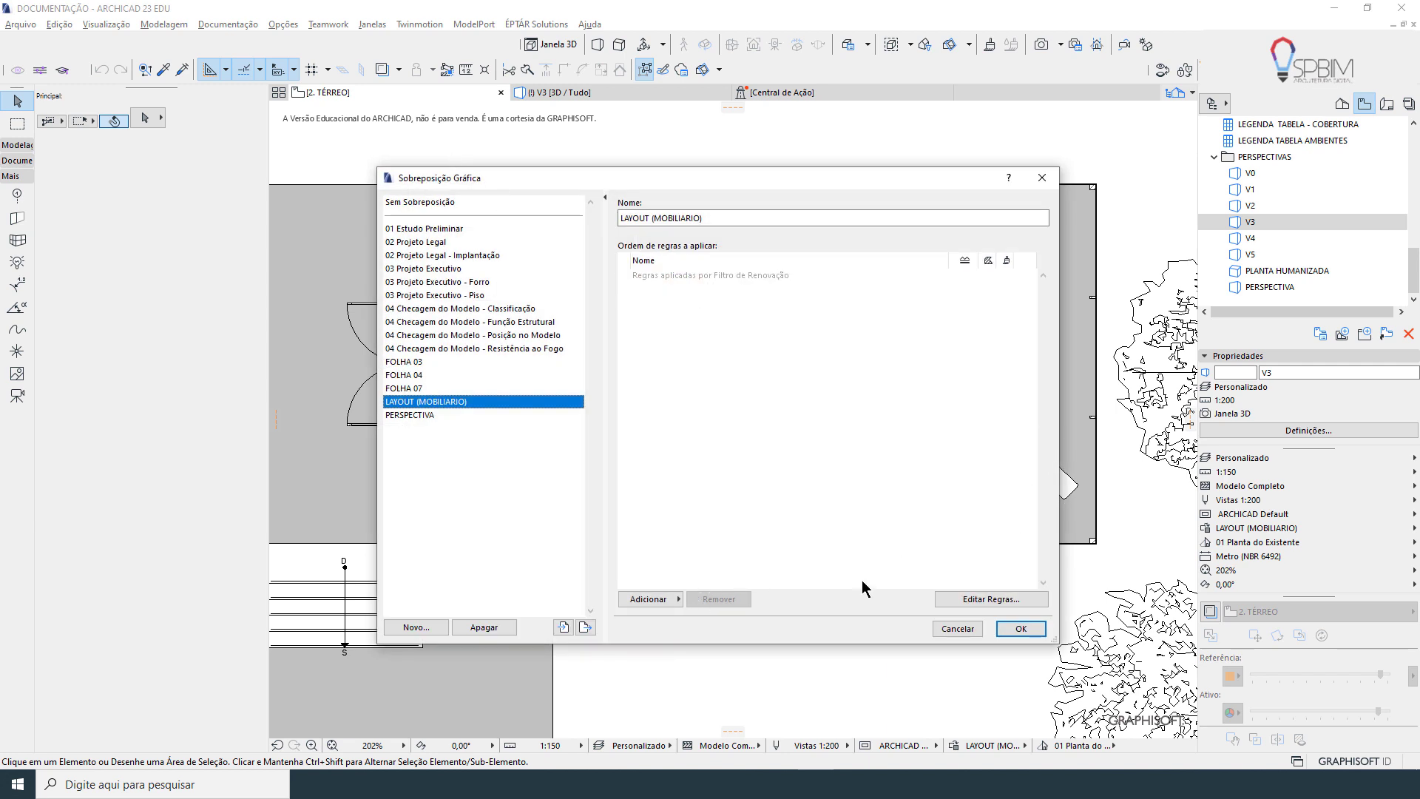
pyautogui.click(666, 601)
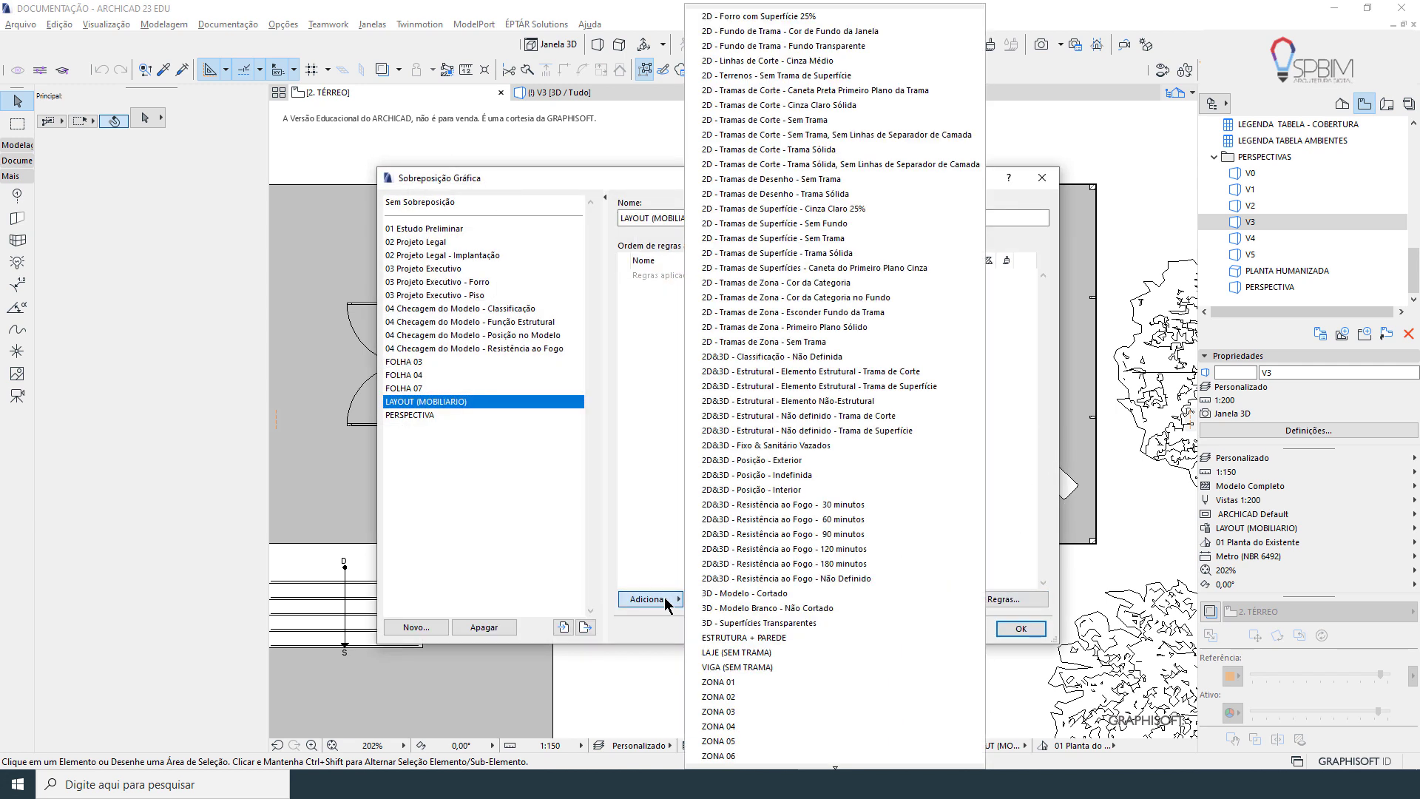
pyautogui.click(546, 492)
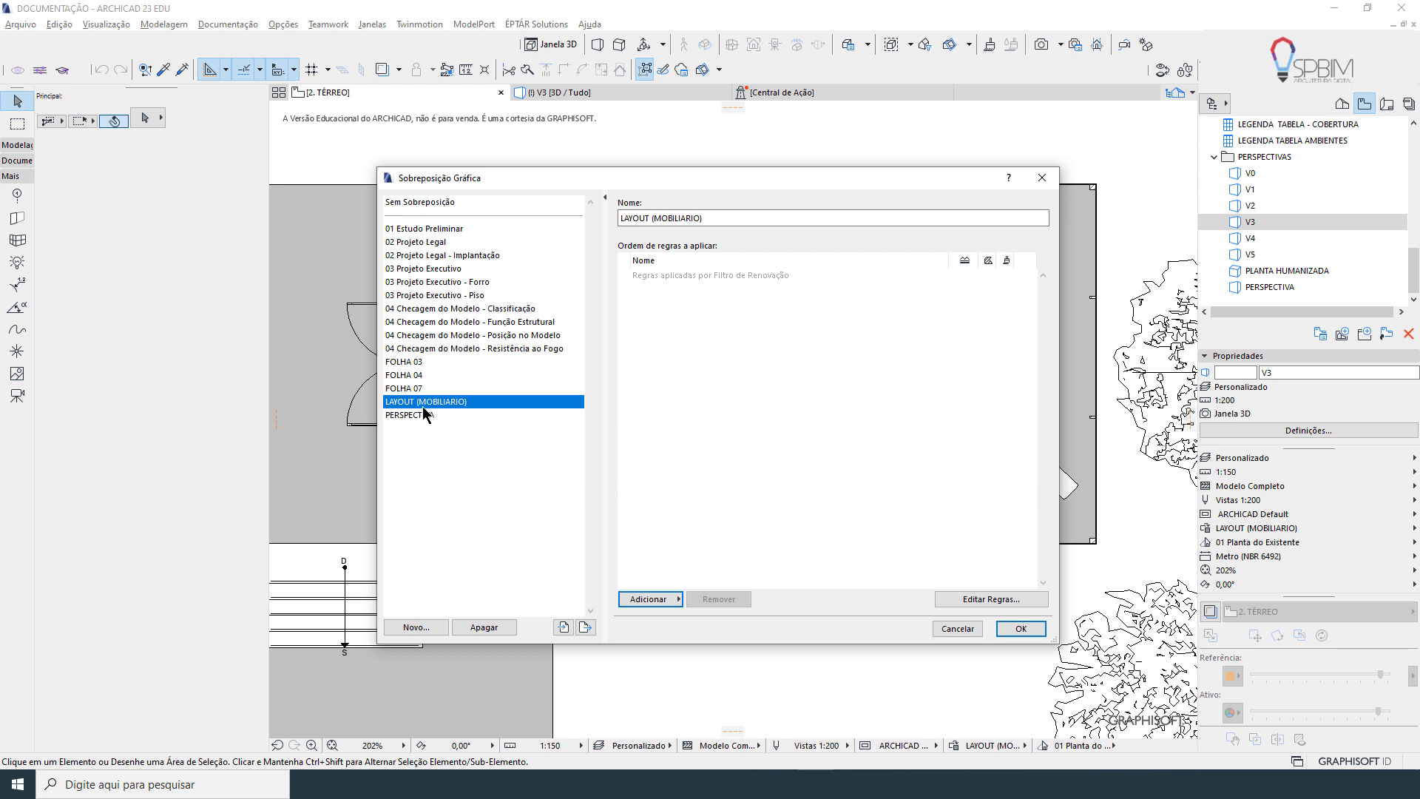
pyautogui.click(648, 600)
pyautogui.scroll(-1, 740, 636)
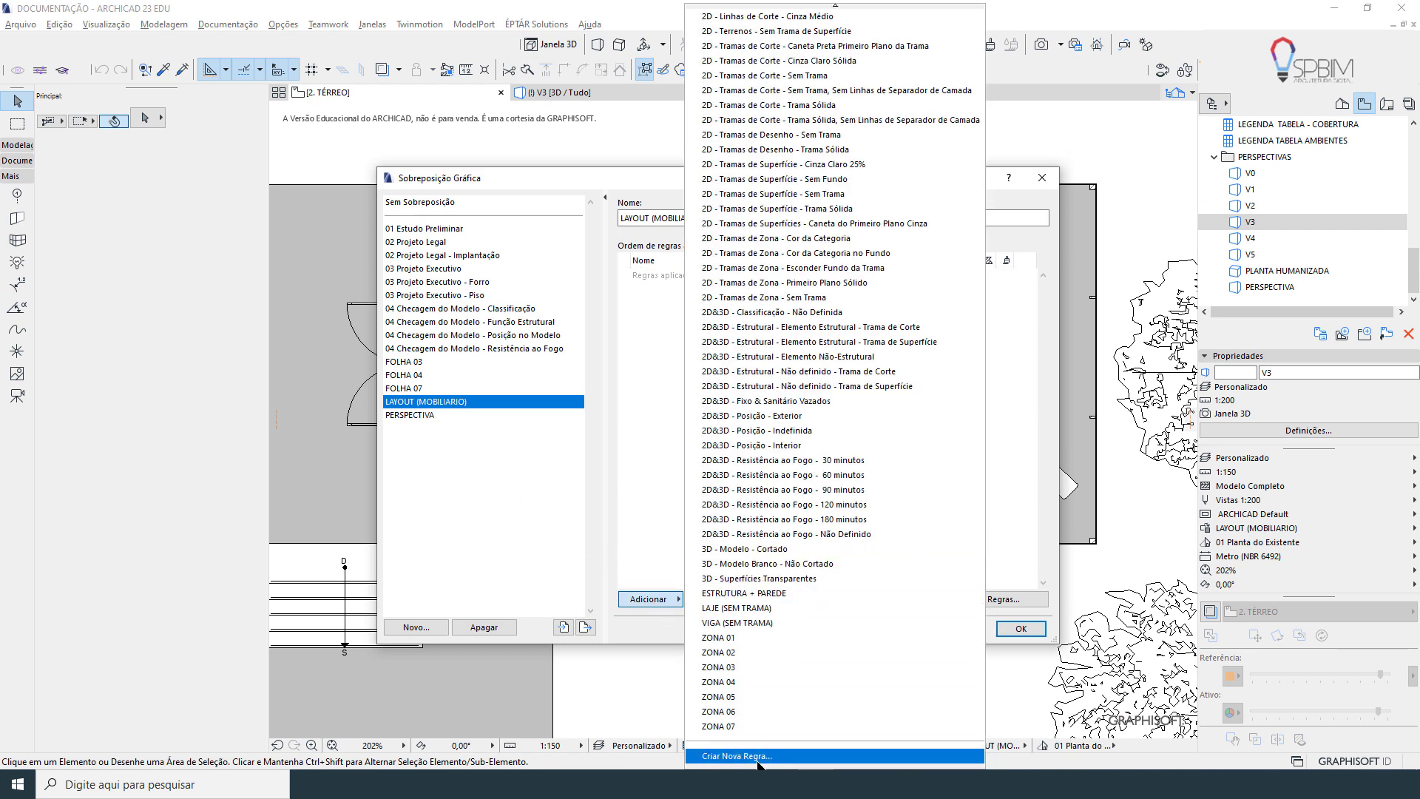
pyautogui.click(674, 538)
# Create a new graphic override rule named MOBILIARIO | CINZA
pyautogui.click(998, 600)
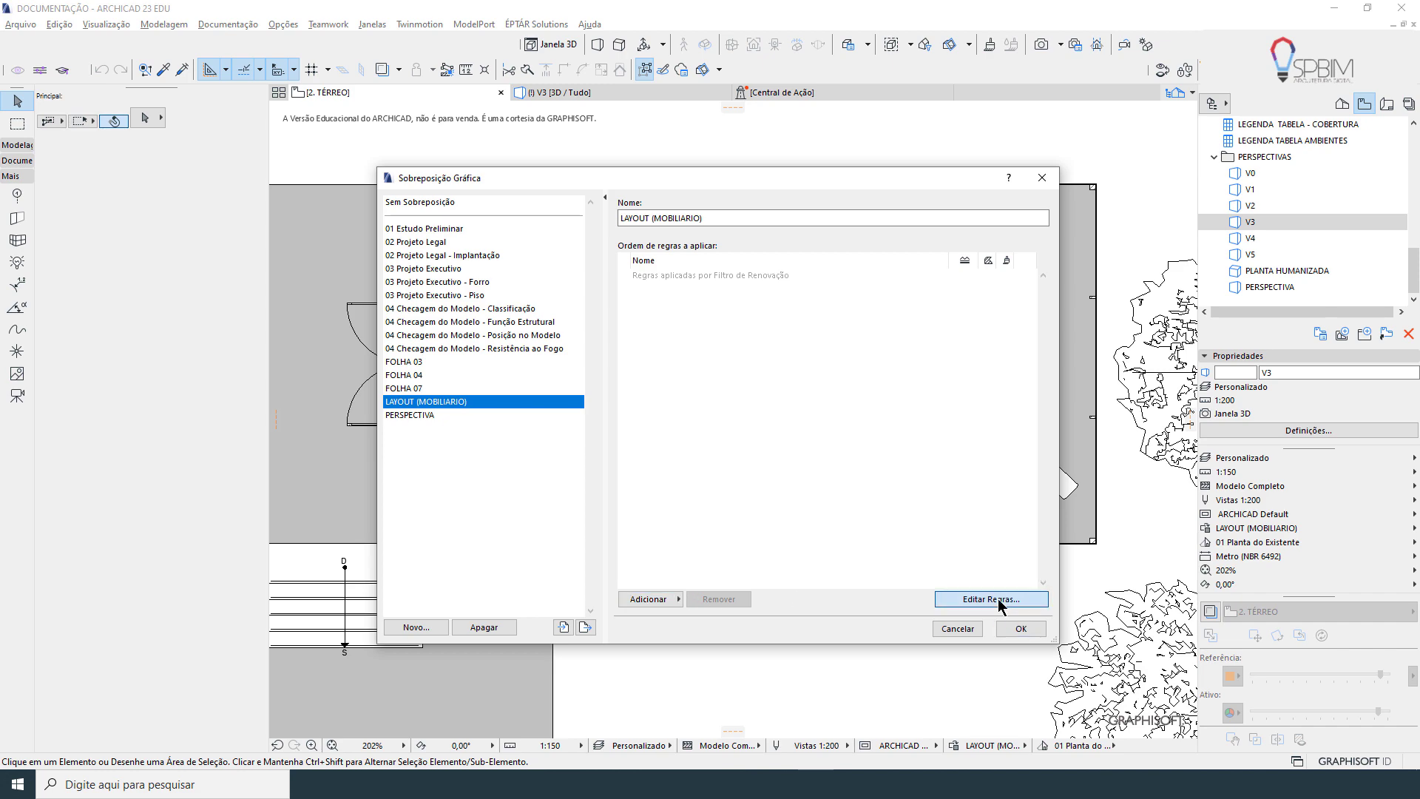
pyautogui.scroll(-5, 384, 457)
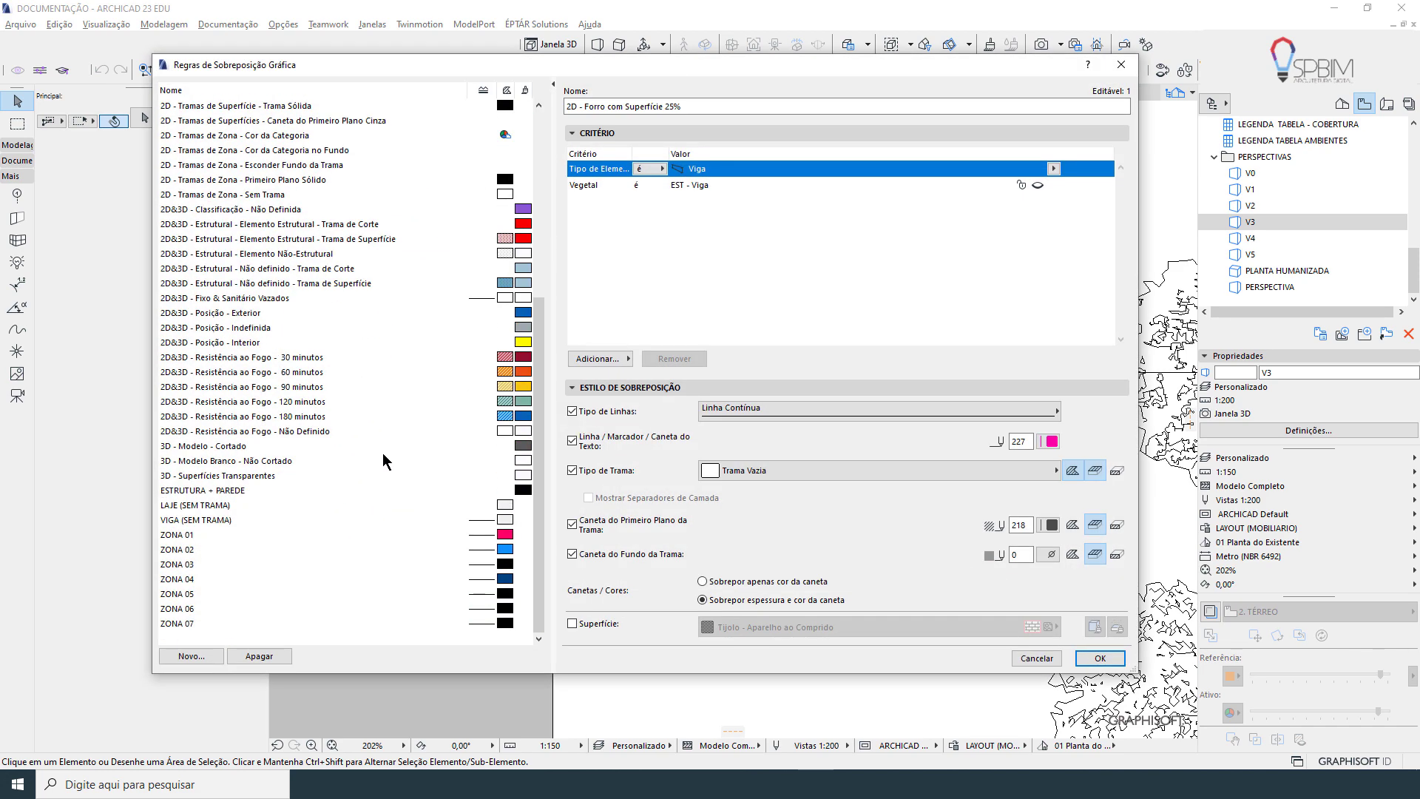
pyautogui.click(194, 656)
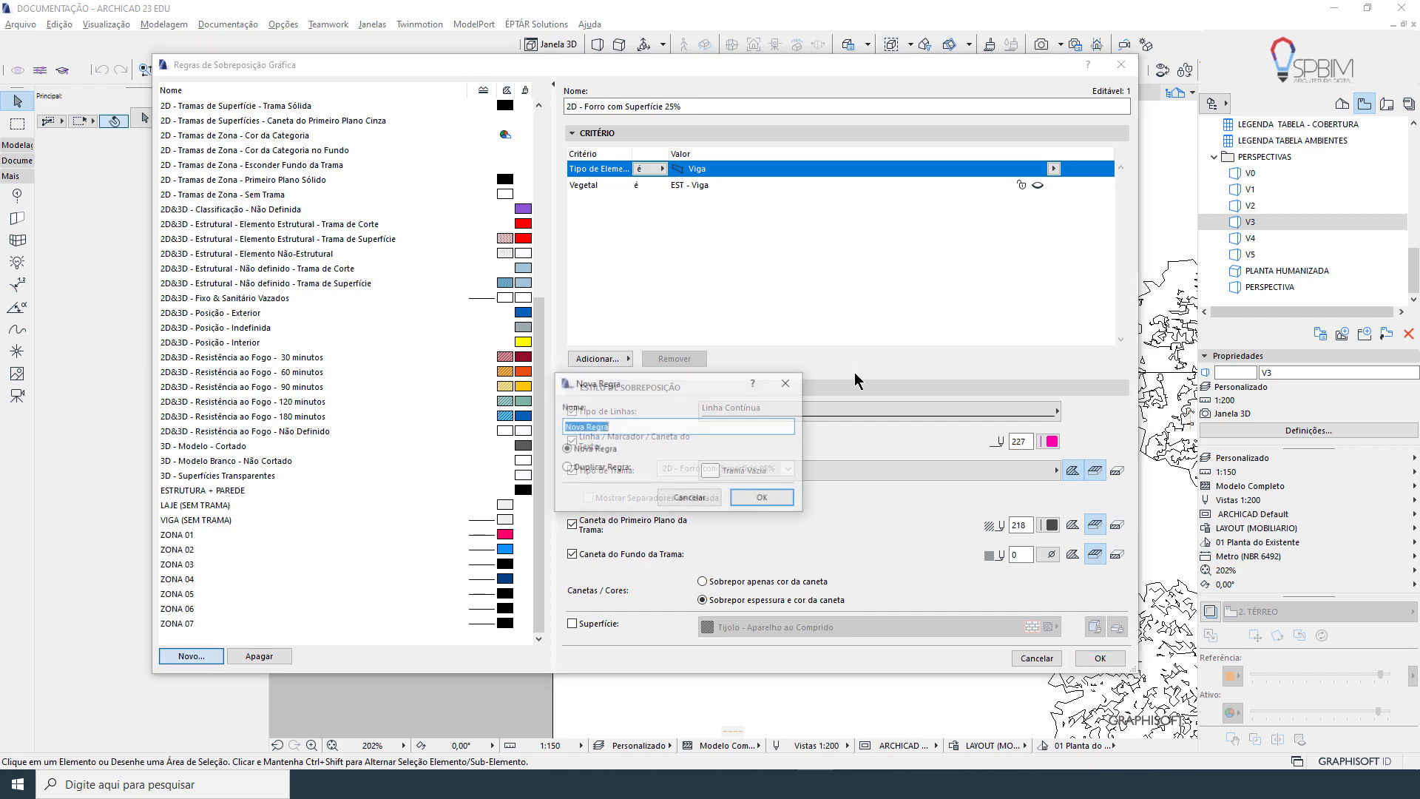
pyautogui.moveTo(701, 387); pyautogui.dragTo(710, 166)
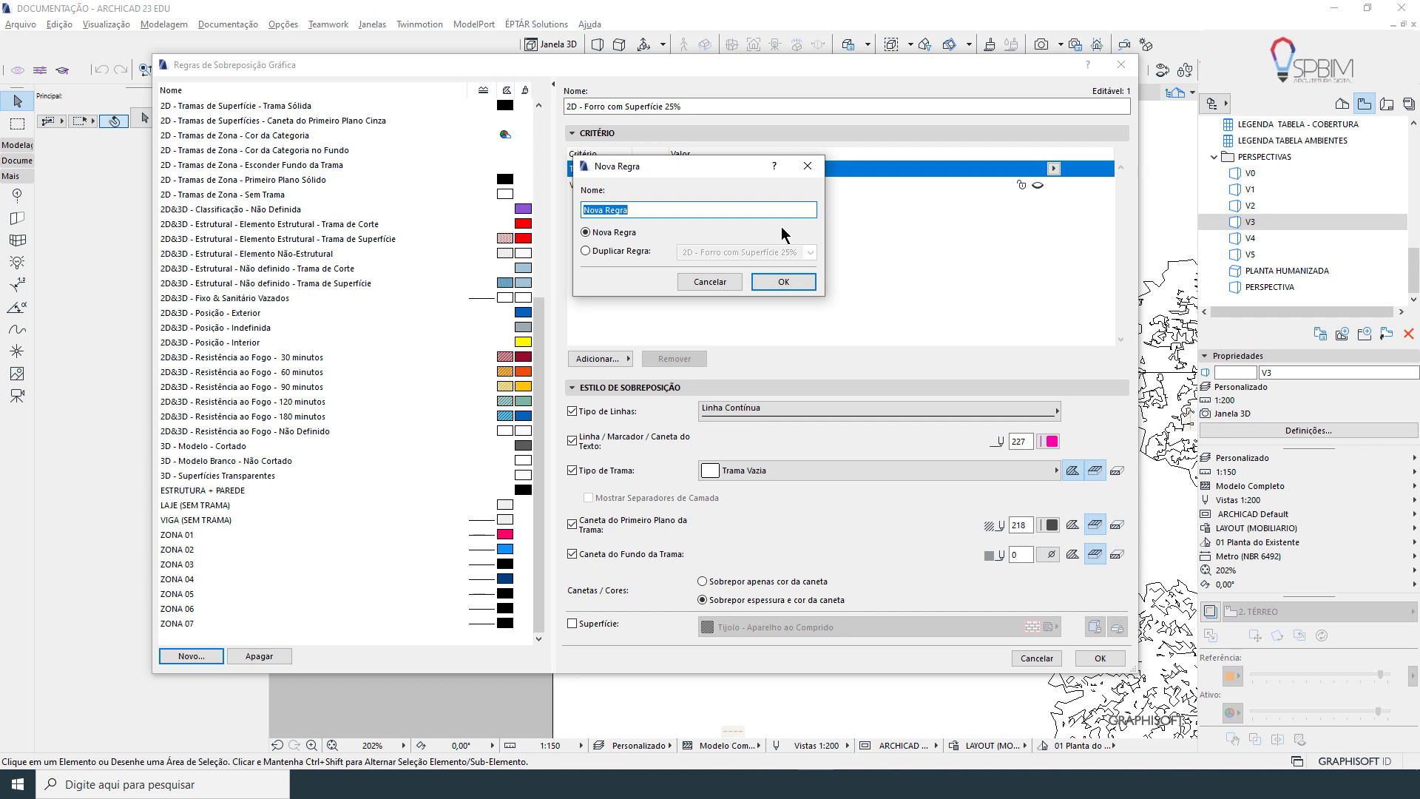
pyautogui.write('MOBILIARIO |')
pyautogui.doubleClick(604, 213)
pyautogui.click(603, 213)
pyautogui.doubleClick(604, 213)
pyautogui.click(613, 211)
pyautogui.doubleClick(620, 212)
pyautogui.click(667, 210)
pyautogui.click(782, 283)
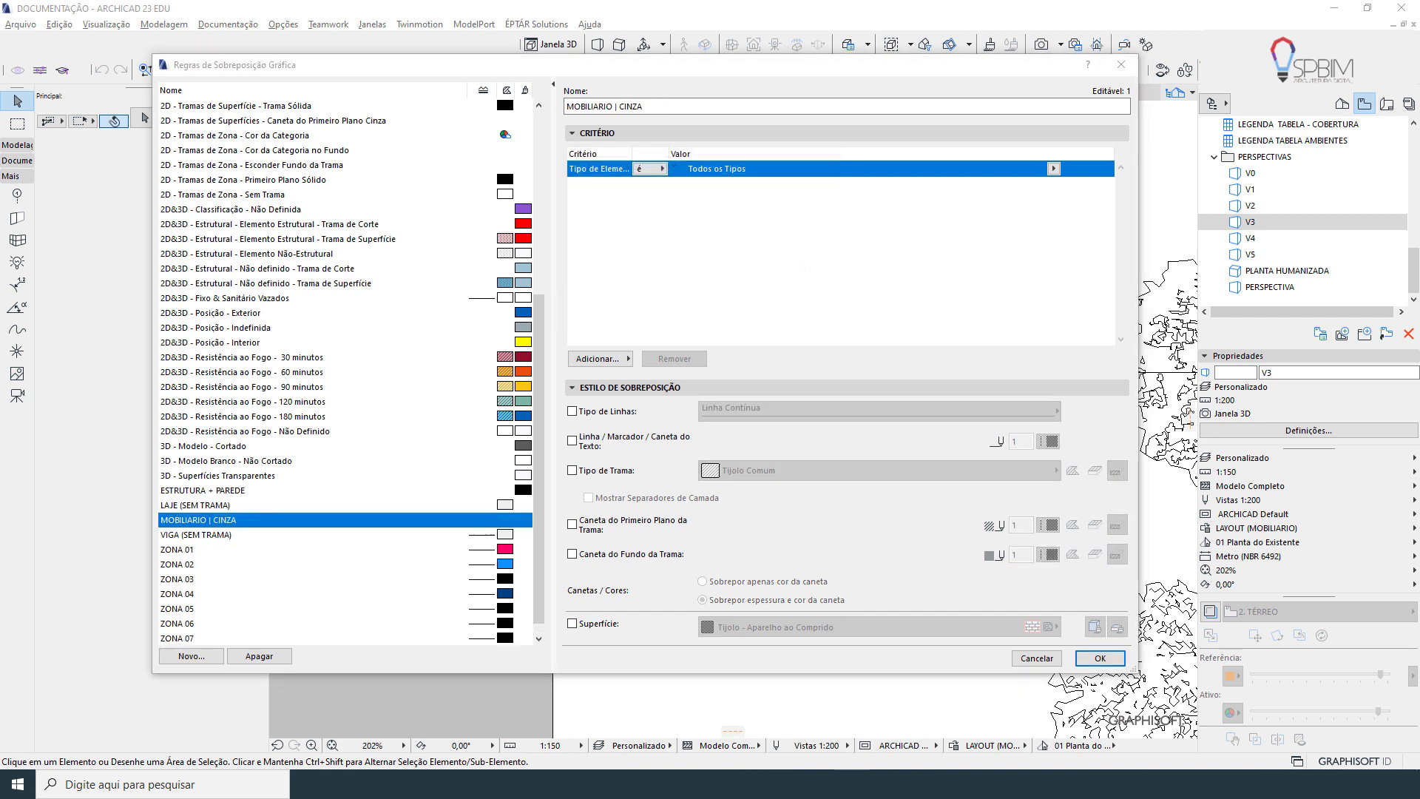
# Set the element type criterion of the MOBILIARIO | CINZA rule to Objeto
pyautogui.click(772, 248)
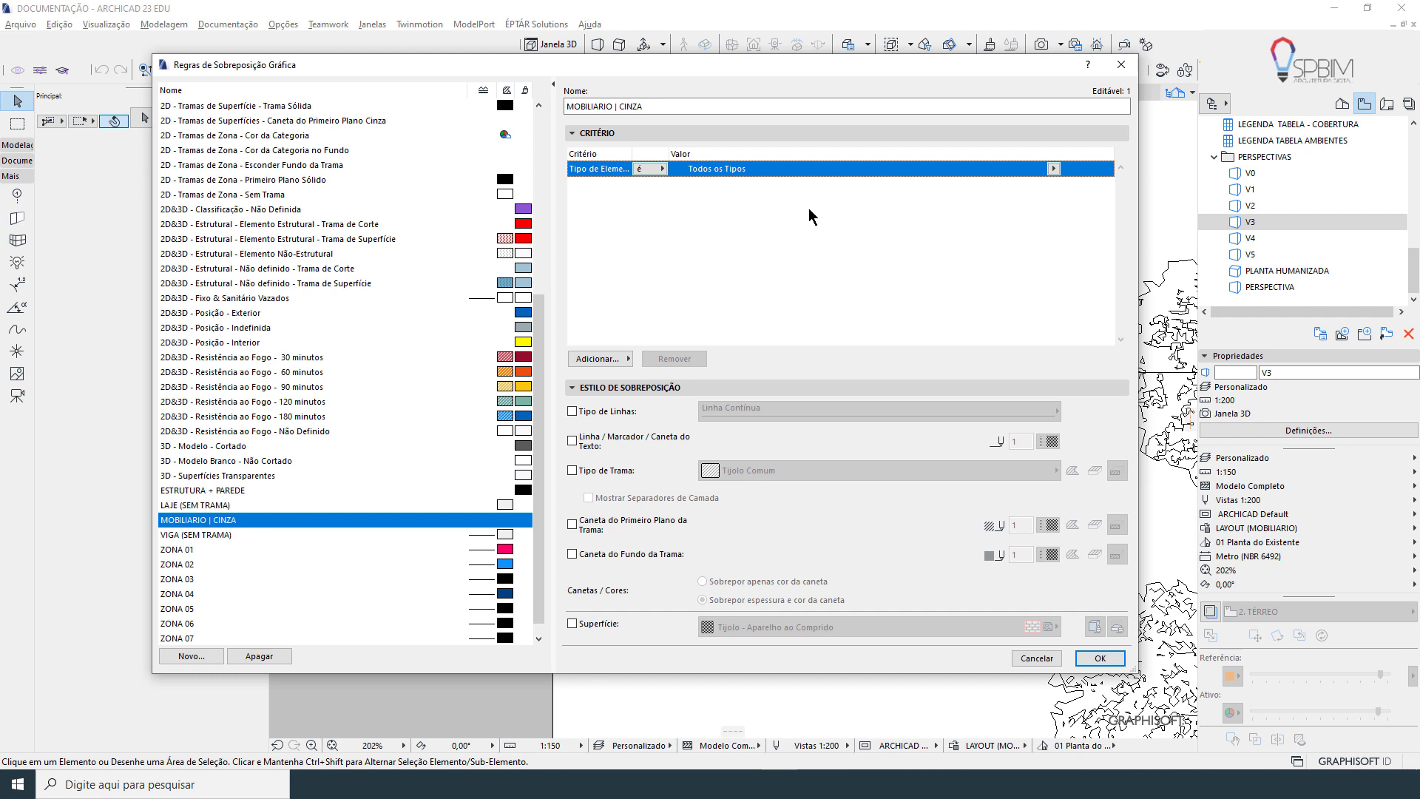
pyautogui.click(1053, 169)
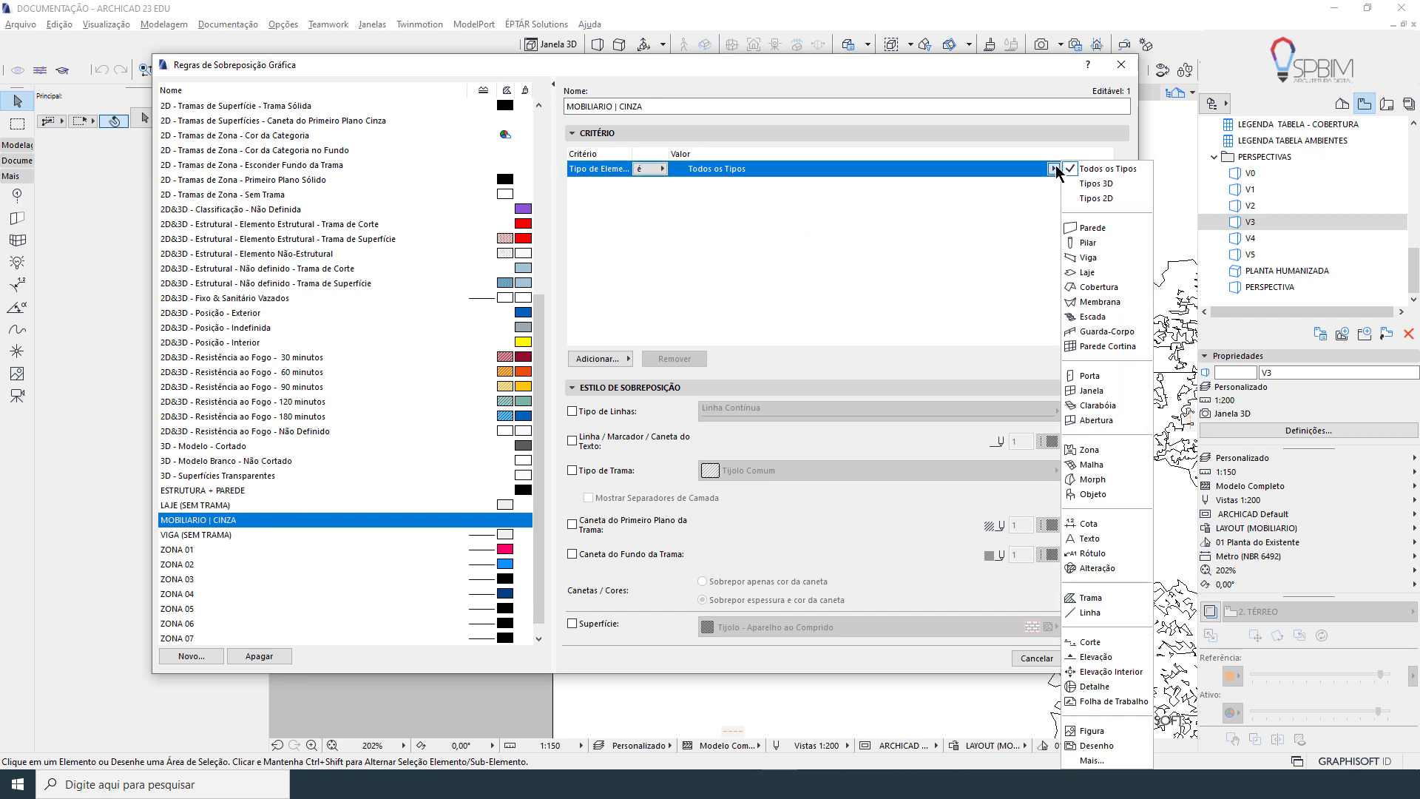
pyautogui.click(1114, 492)
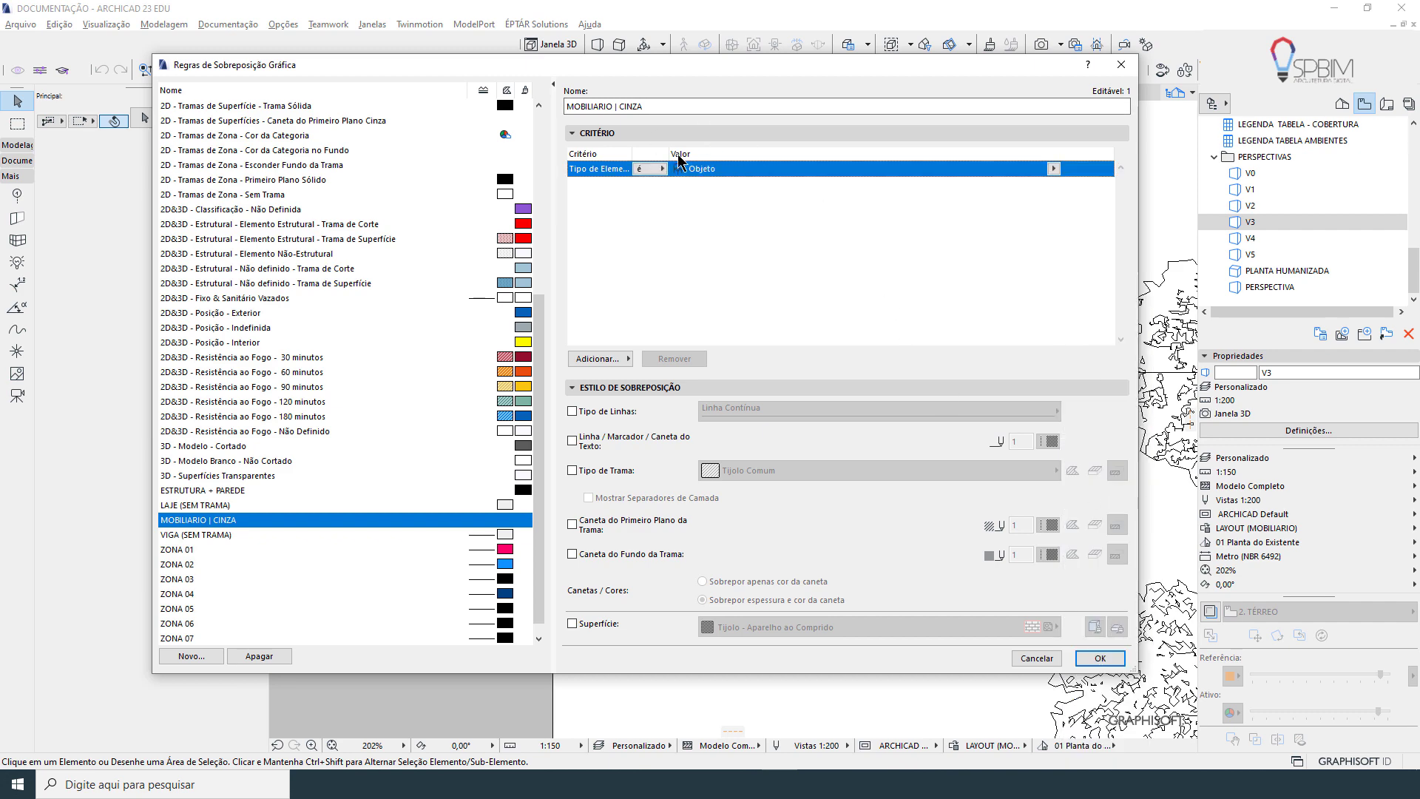
pyautogui.moveTo(726, 62); pyautogui.dragTo(760, 87)
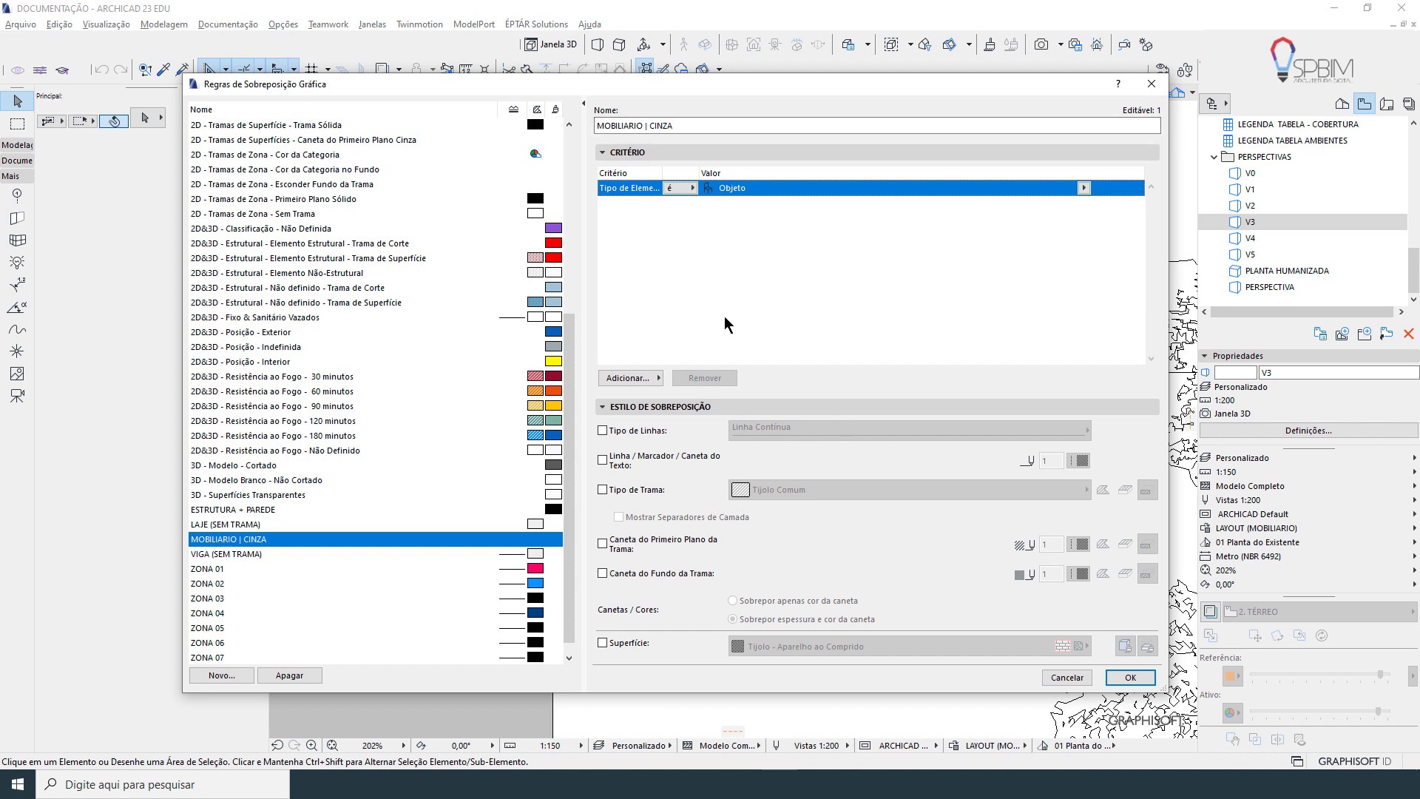
pyautogui.click(644, 384)
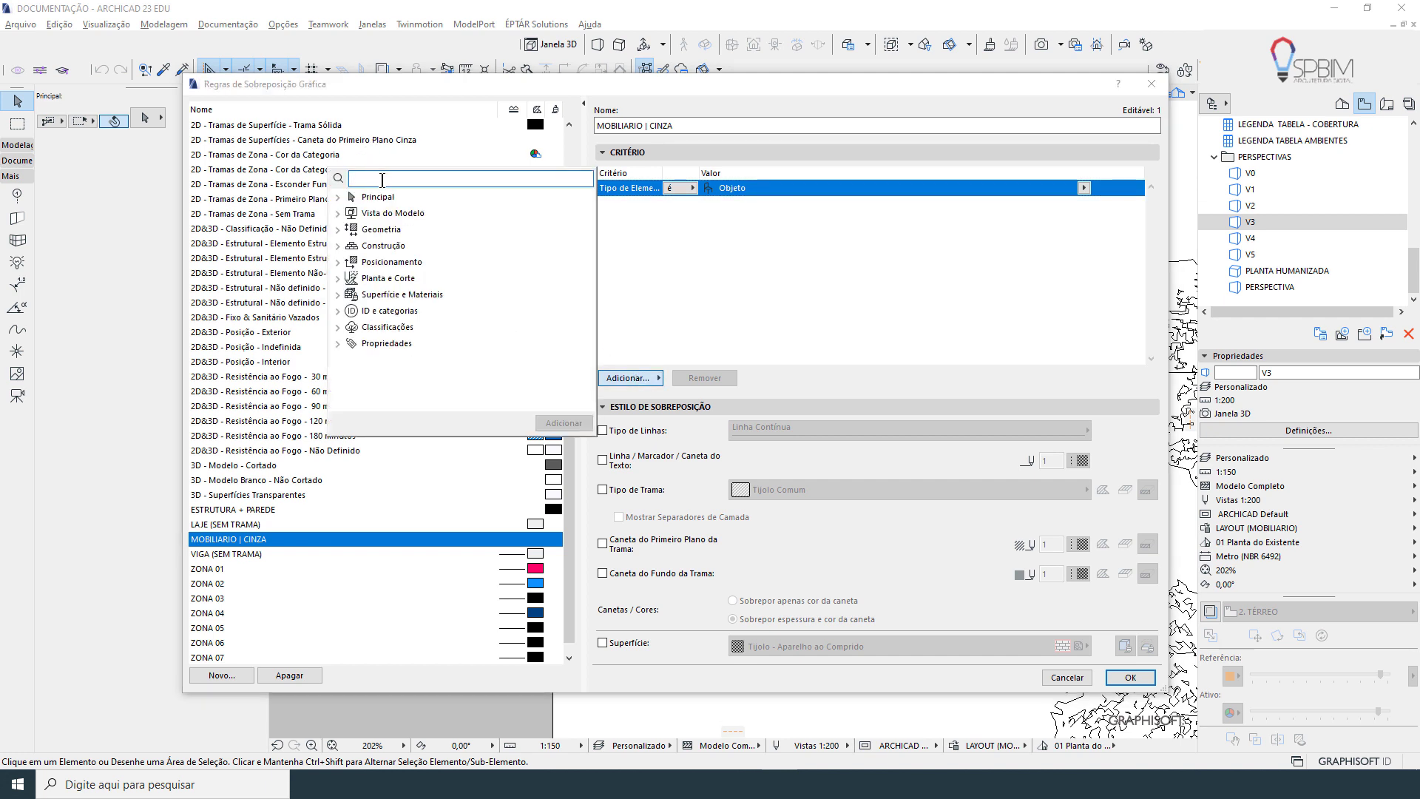
pyautogui.write('veget')
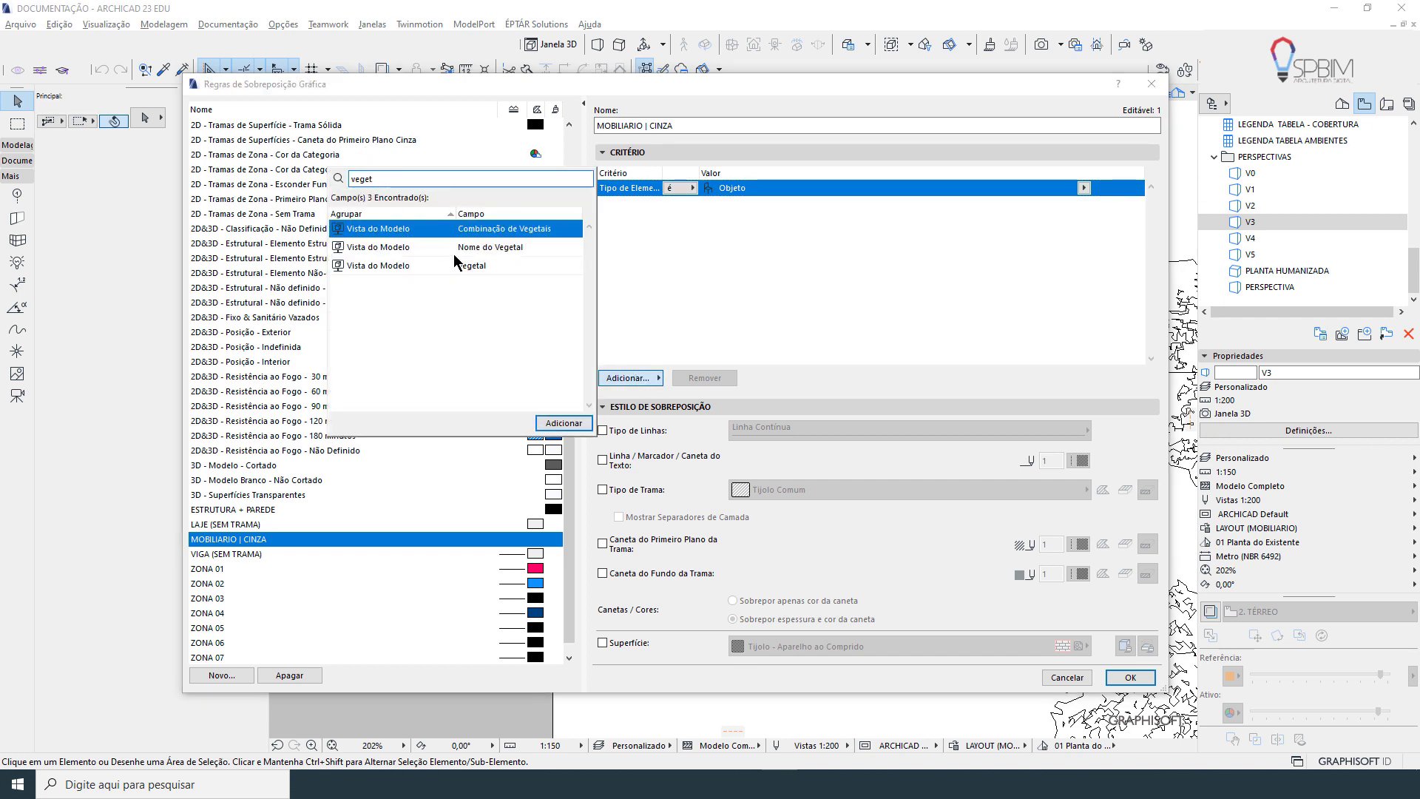
pyautogui.doubleClick(526, 247)
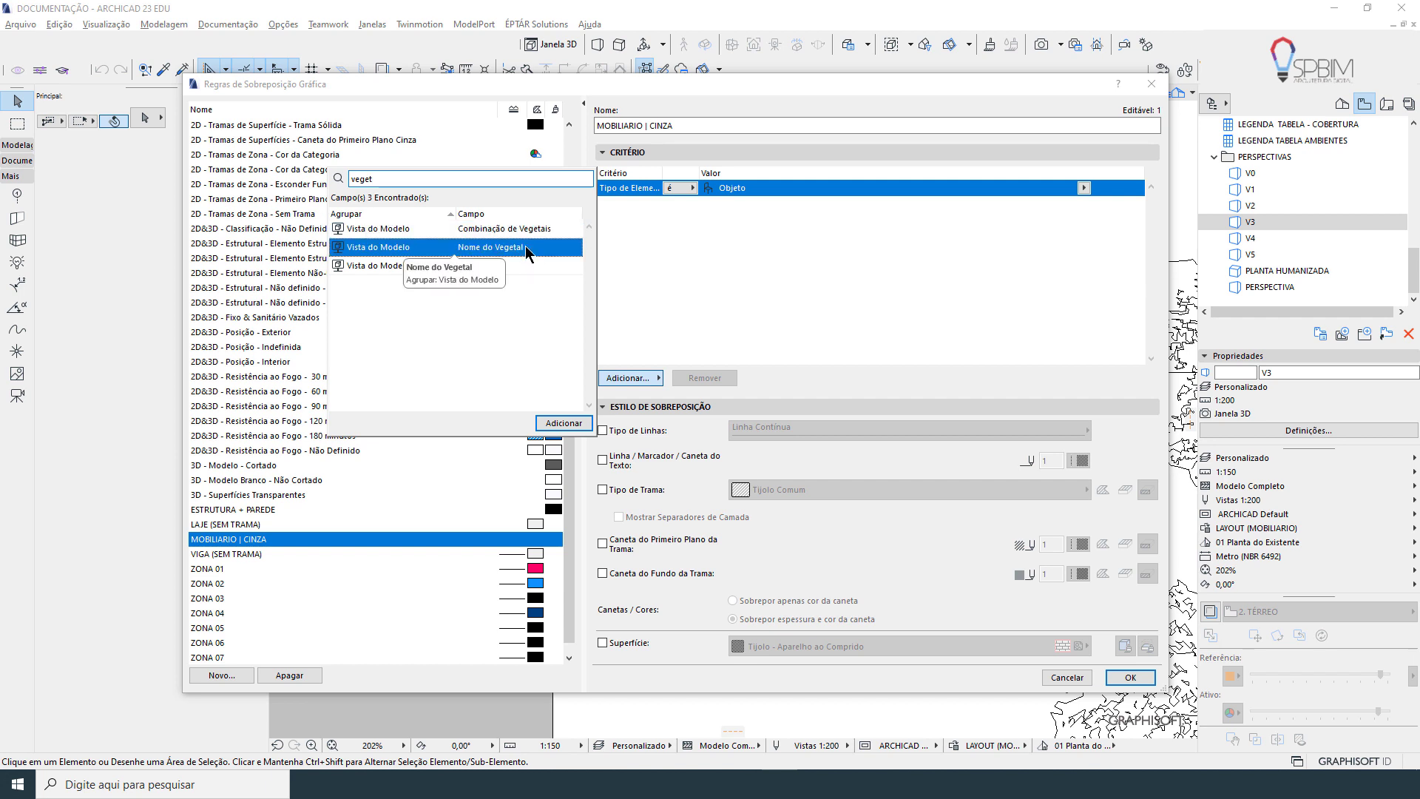
pyautogui.click(725, 206)
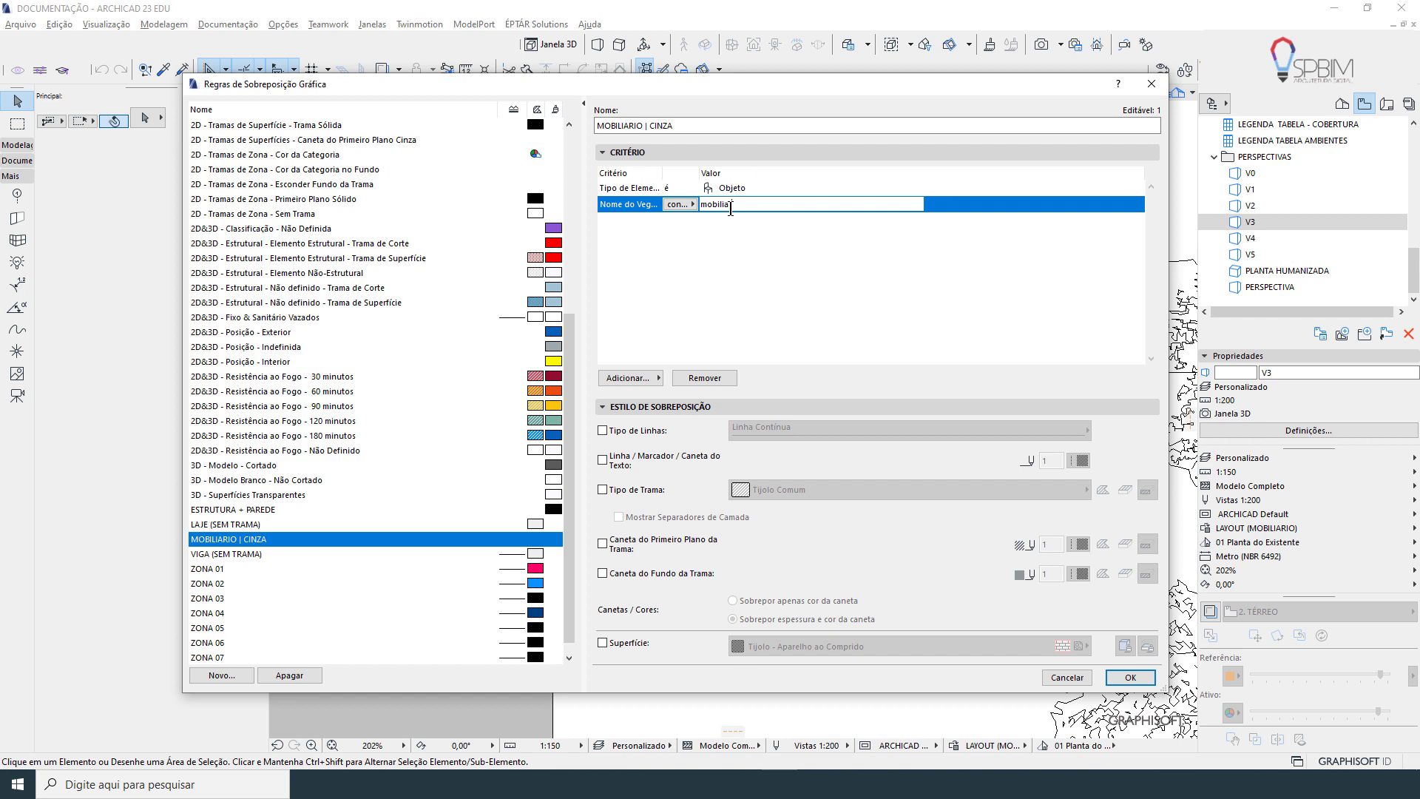
pyautogui.doubleClick(731, 209)
pyautogui.press('BackSpace')
pyautogui.click(733, 378)
# Add a Vegetal criterion to the MOBILIARIO | CINZA rule and set it to the layer ARQ - Fixo & Sanitário
pyautogui.click(634, 381)
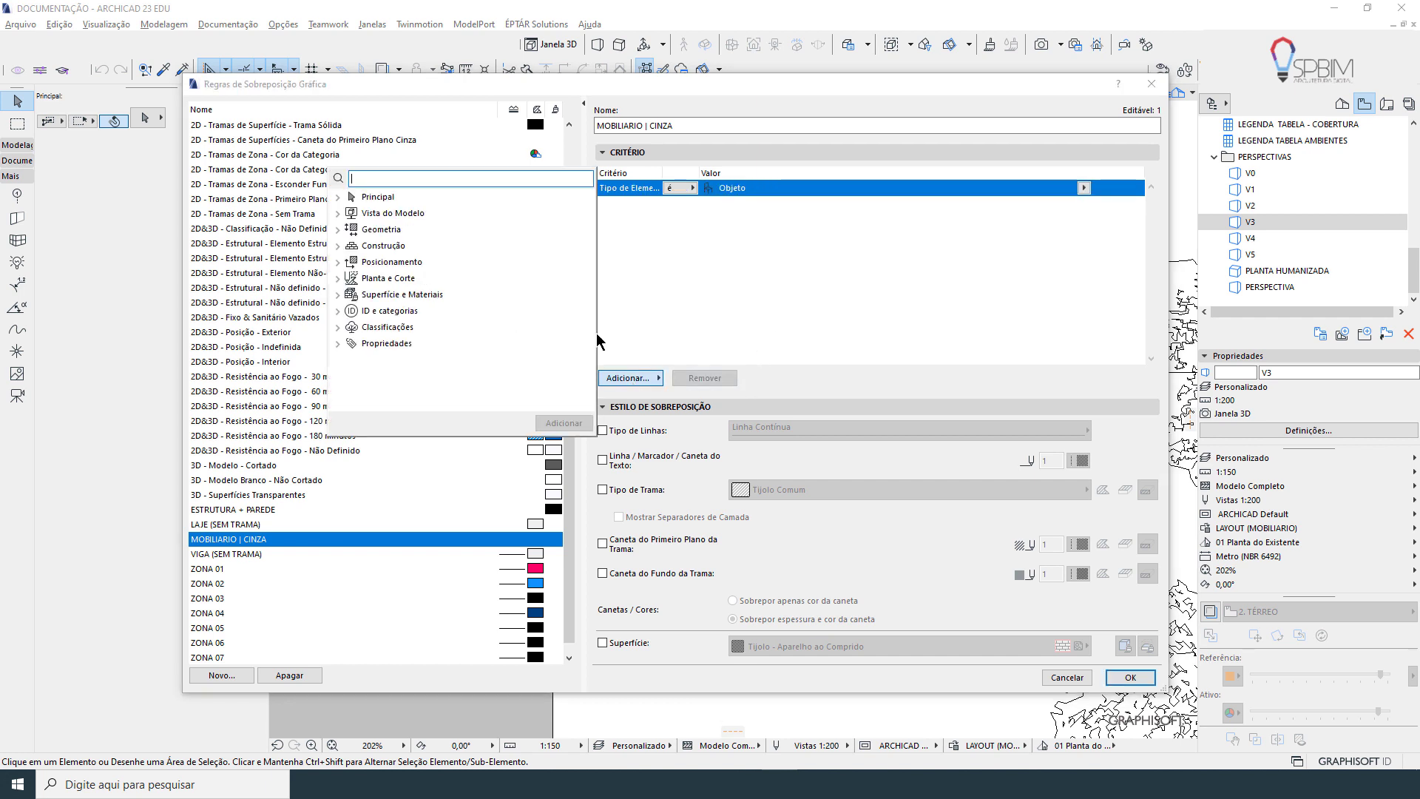
pyautogui.write('veget')
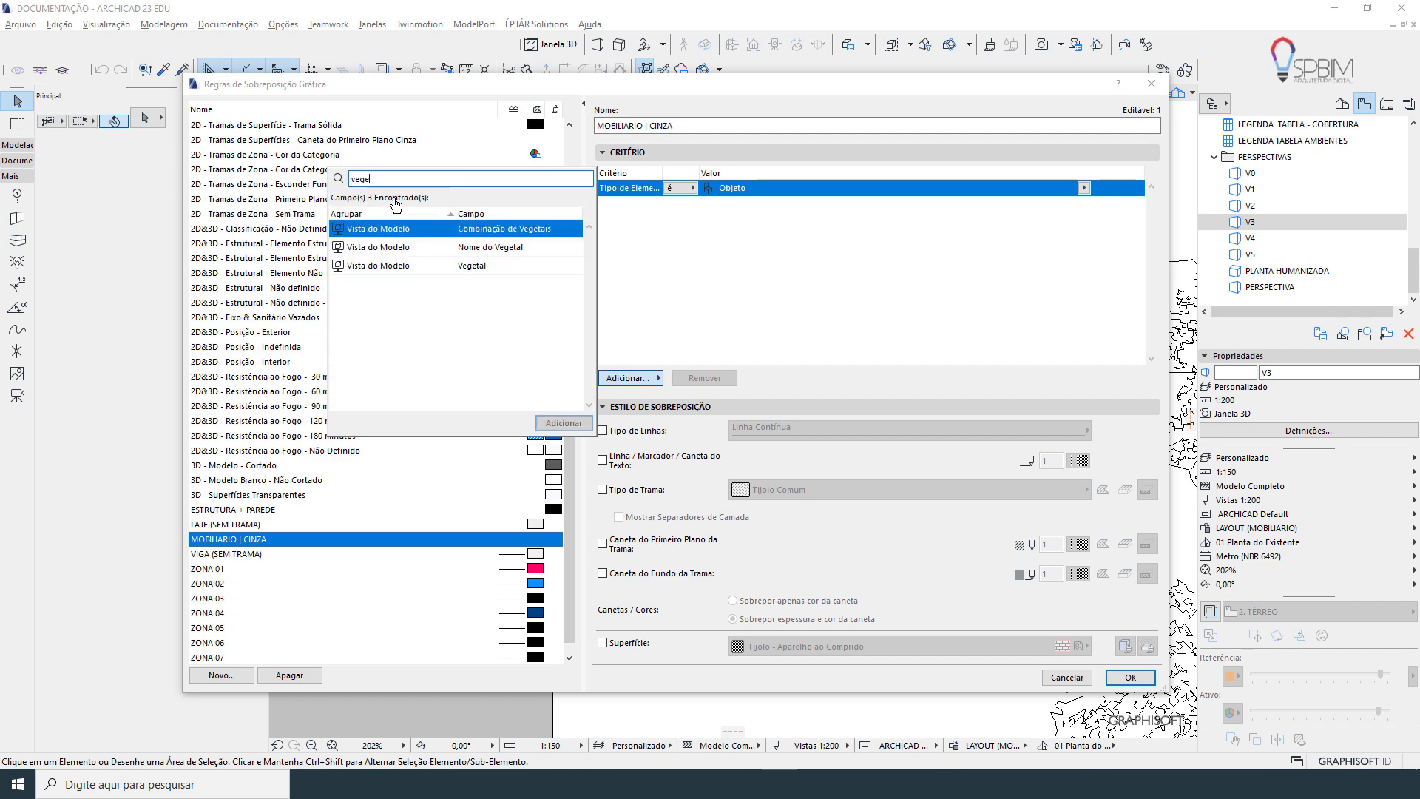
pyautogui.doubleClick(485, 266)
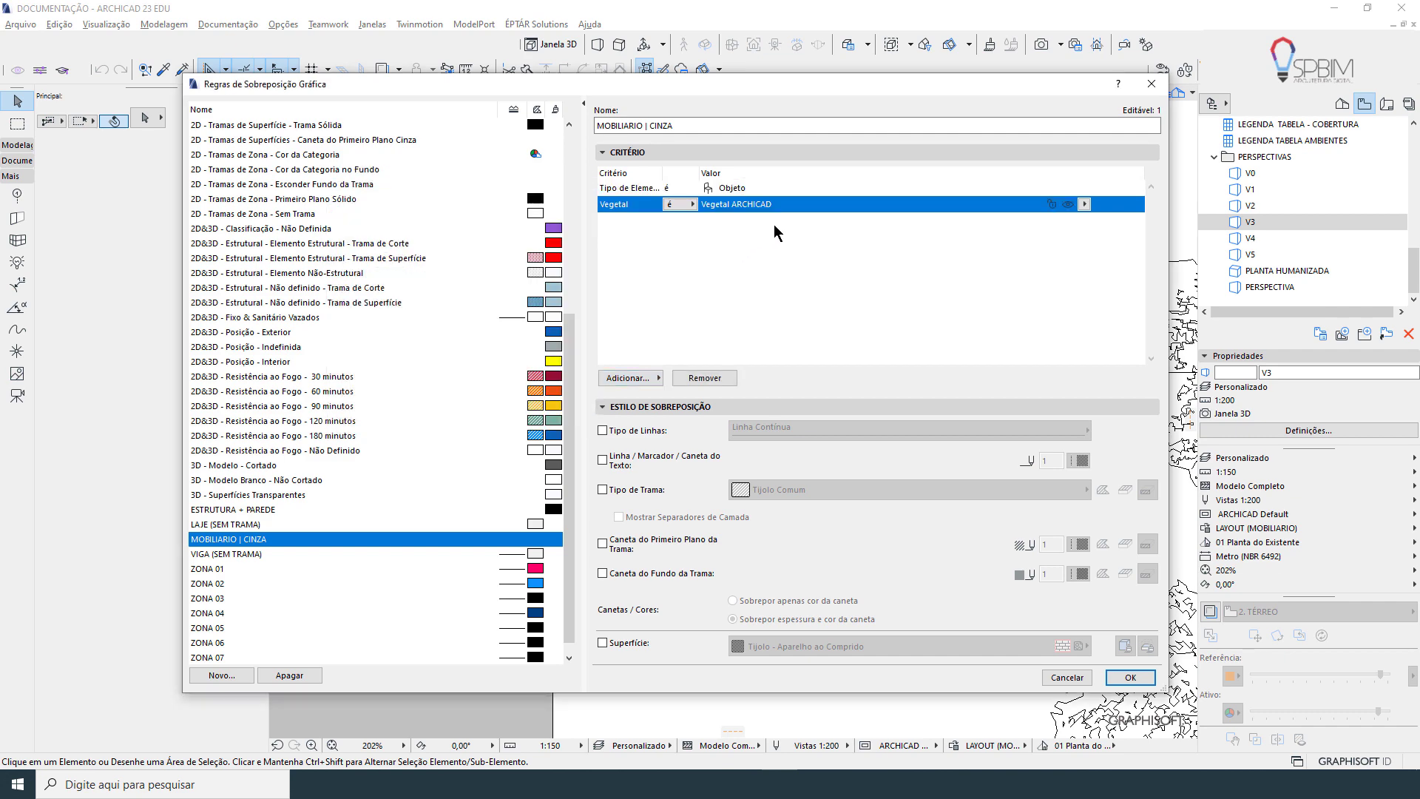
pyautogui.click(1085, 204)
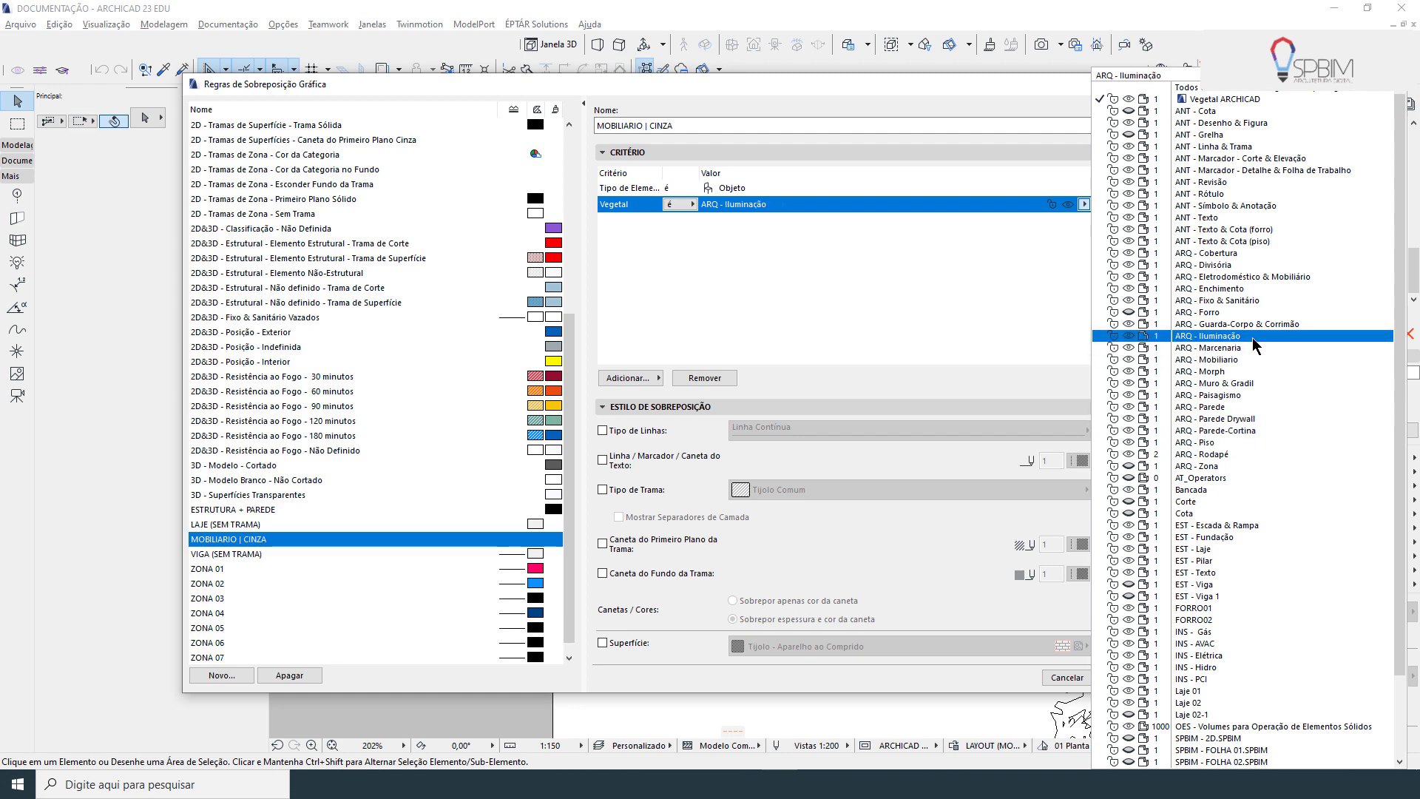
pyautogui.click(1246, 300)
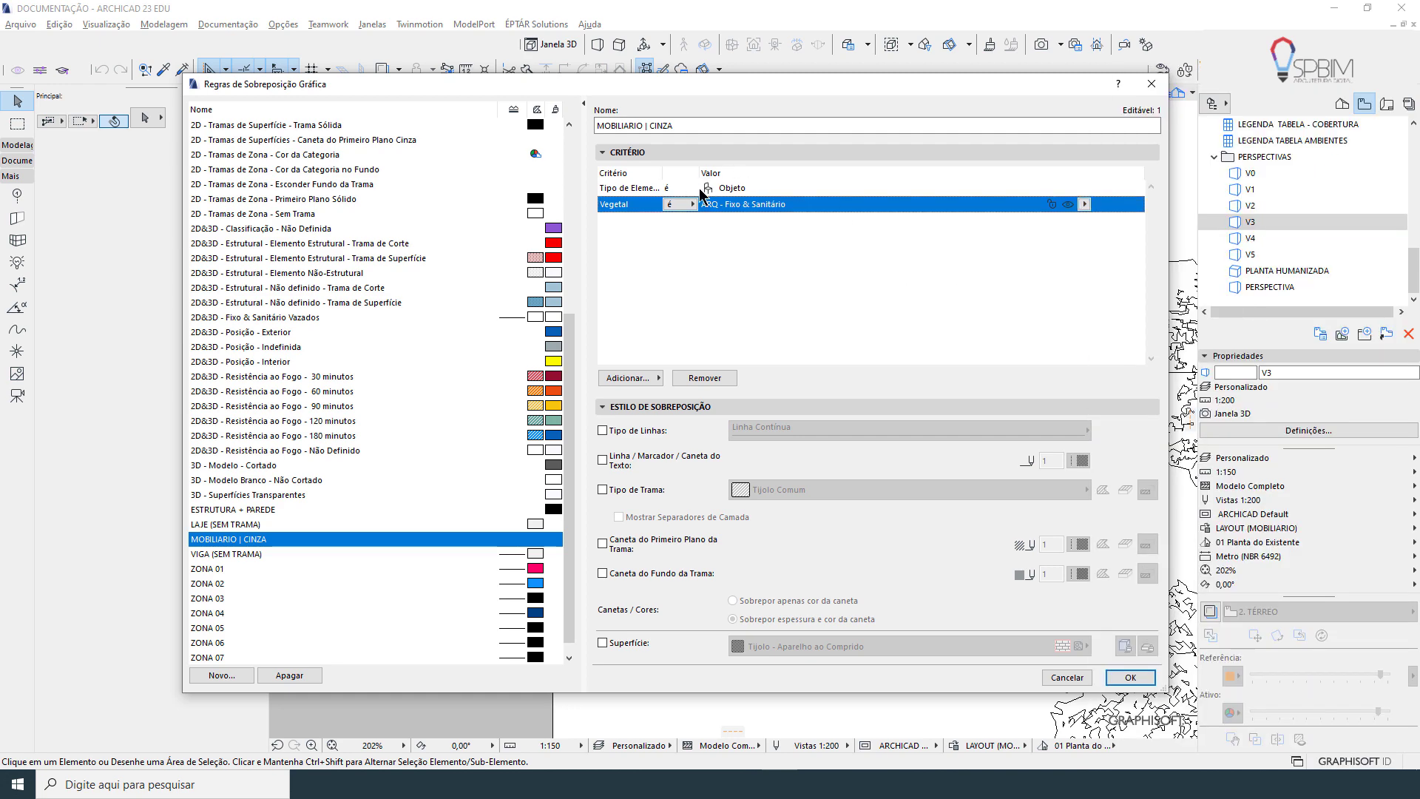
pyautogui.click(698, 150)
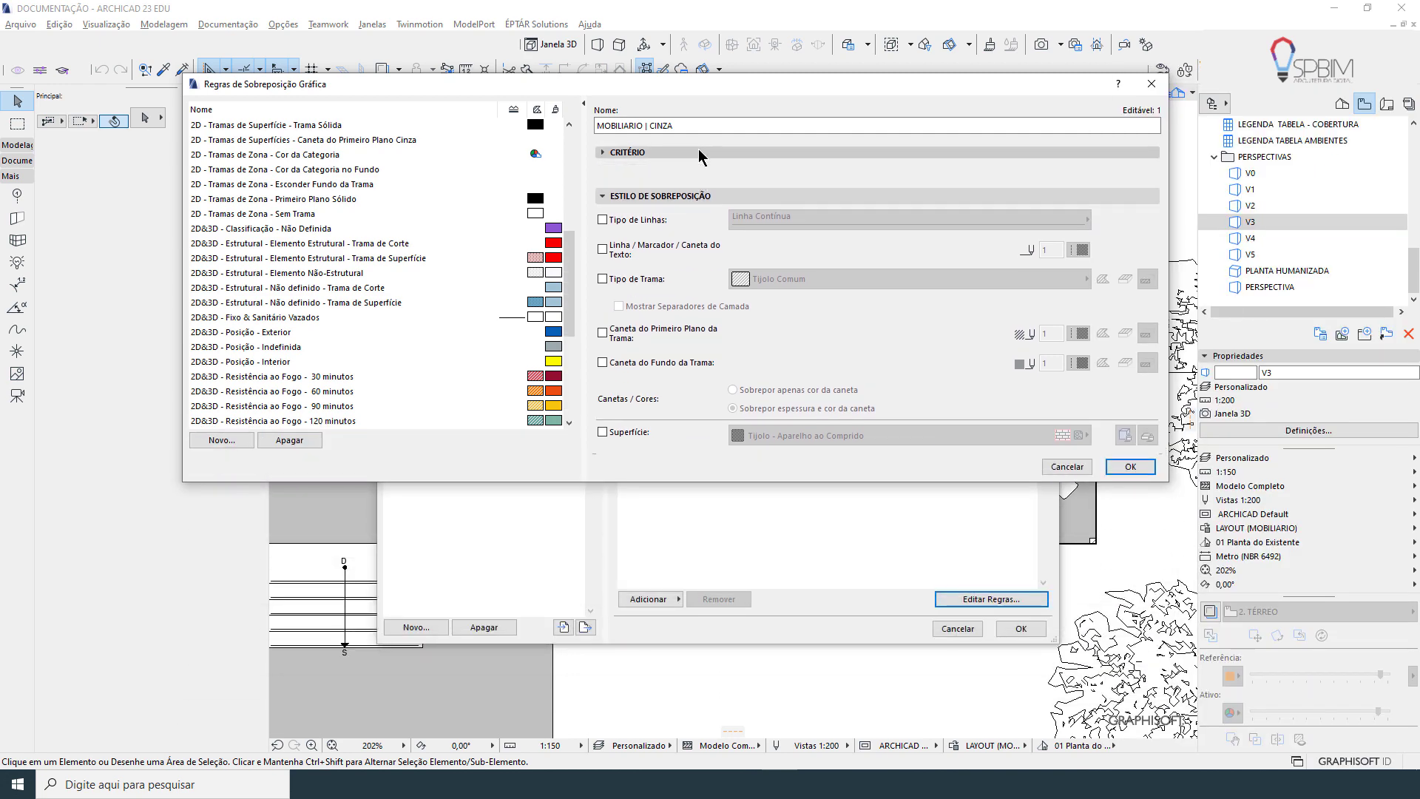
pyautogui.click(698, 150)
pyautogui.click(712, 406)
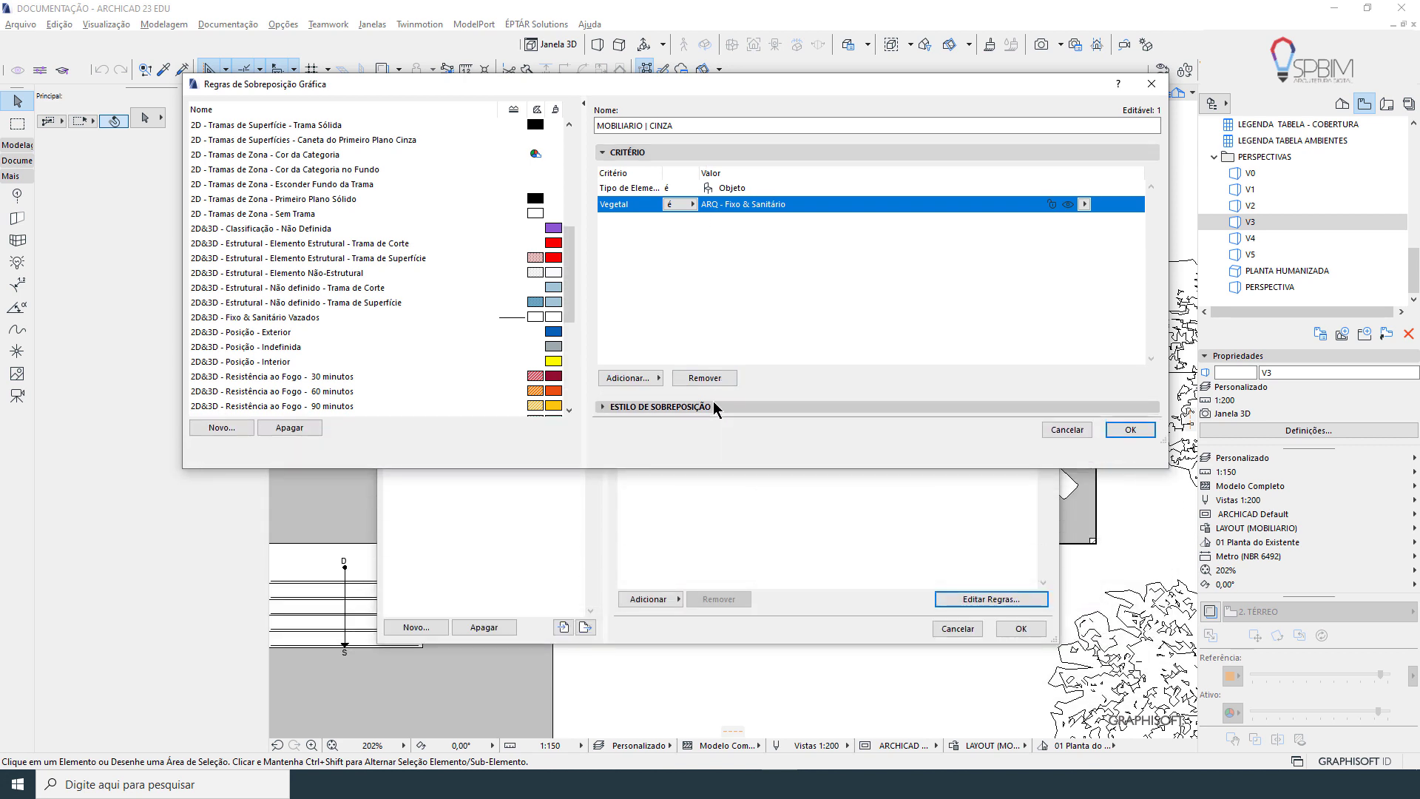
pyautogui.click(714, 407)
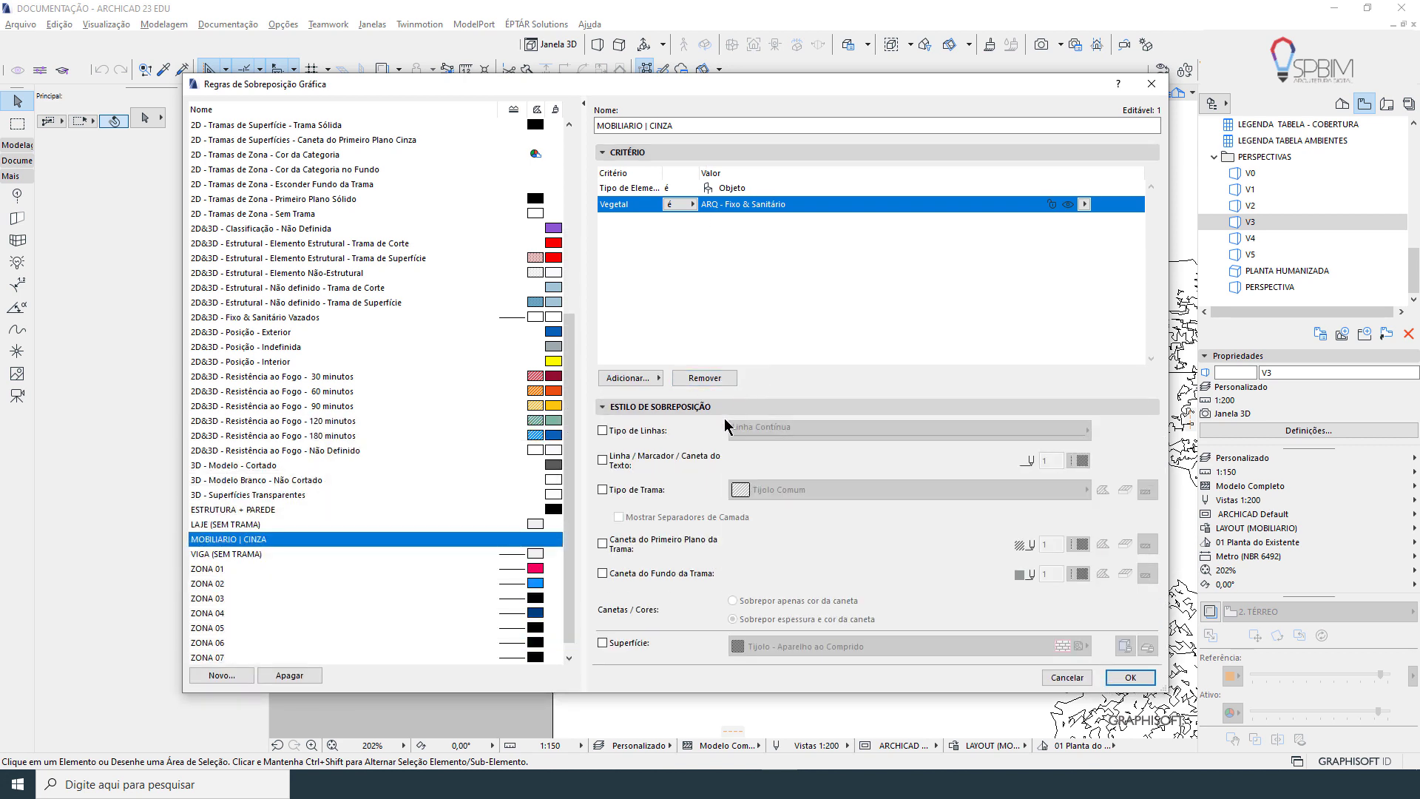
# Turn on the line type override for the MOBILIARIO | CINZA rule and set it to Linha Tracejada 5:2
pyautogui.click(644, 435)
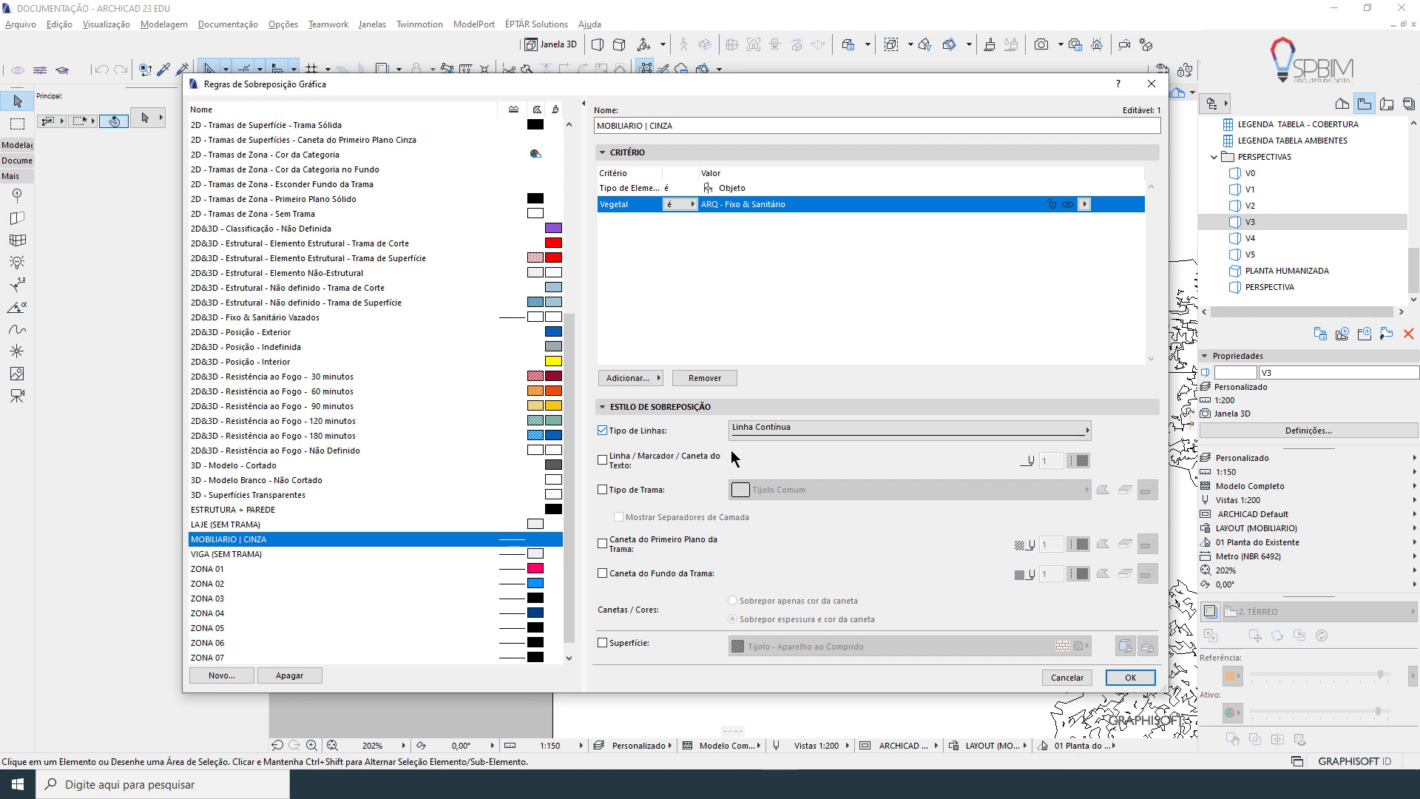
pyautogui.click(916, 431)
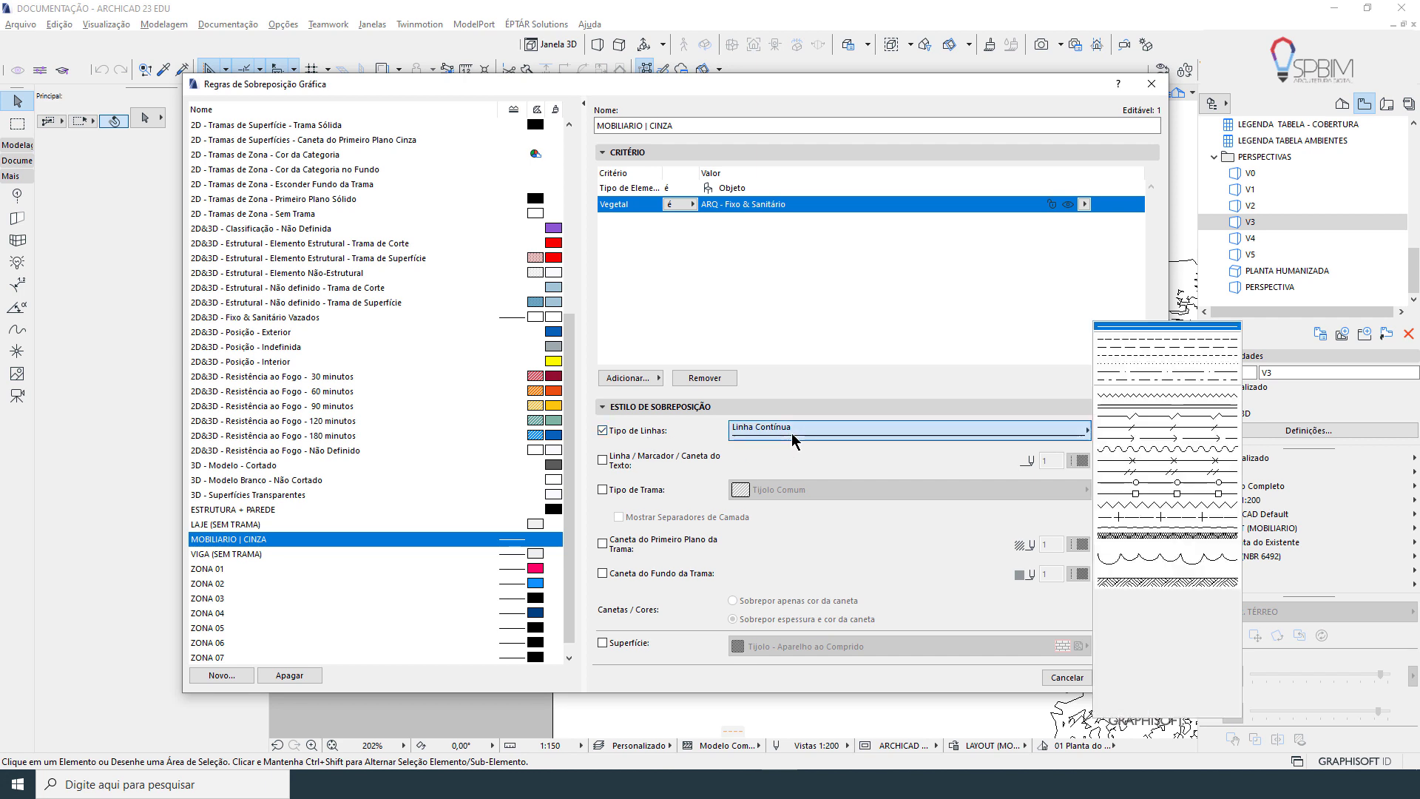
pyautogui.click(1132, 349)
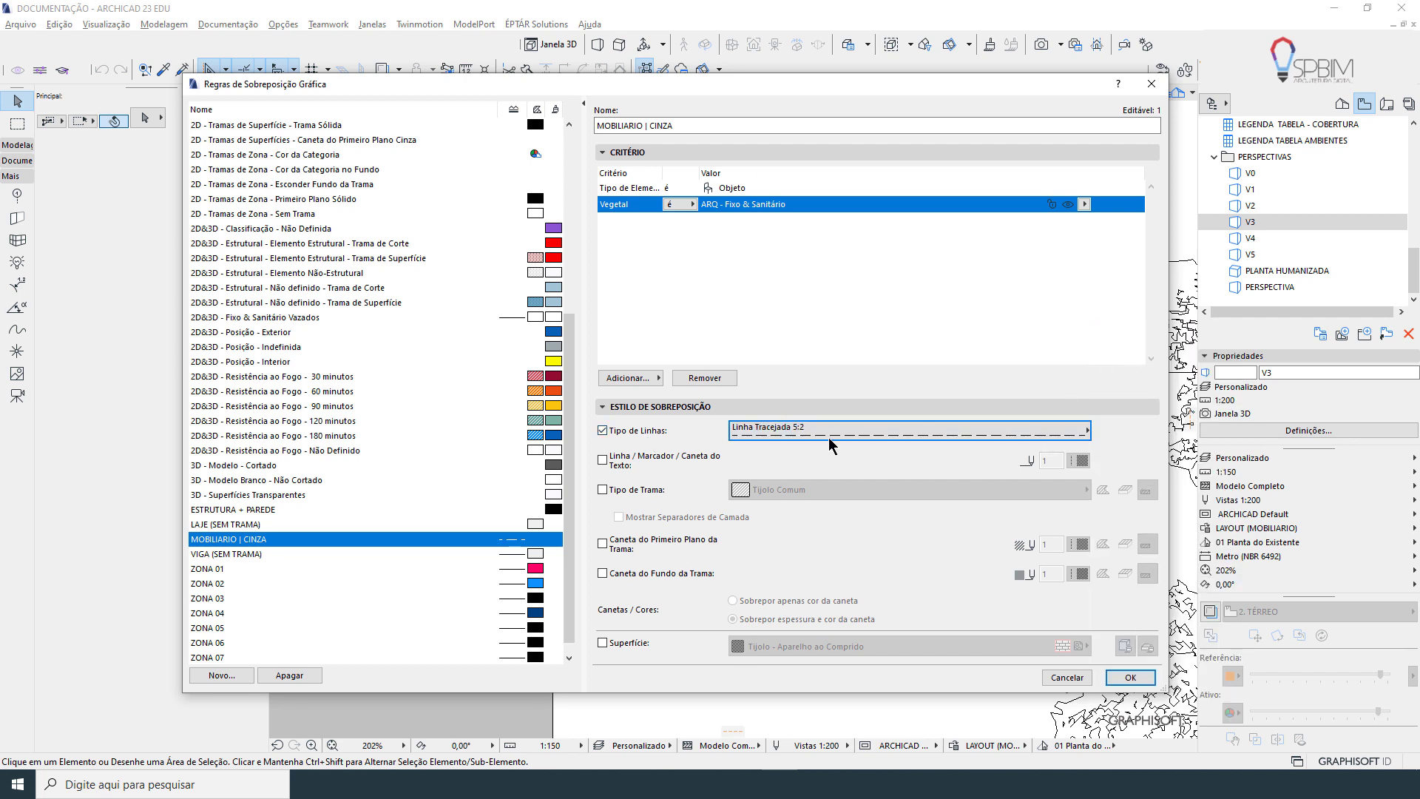
# Turn on the line, marker and text pen override for the MOBILIARIO | CINZA rule, set it to pen 219 and save the rule
pyautogui.click(696, 461)
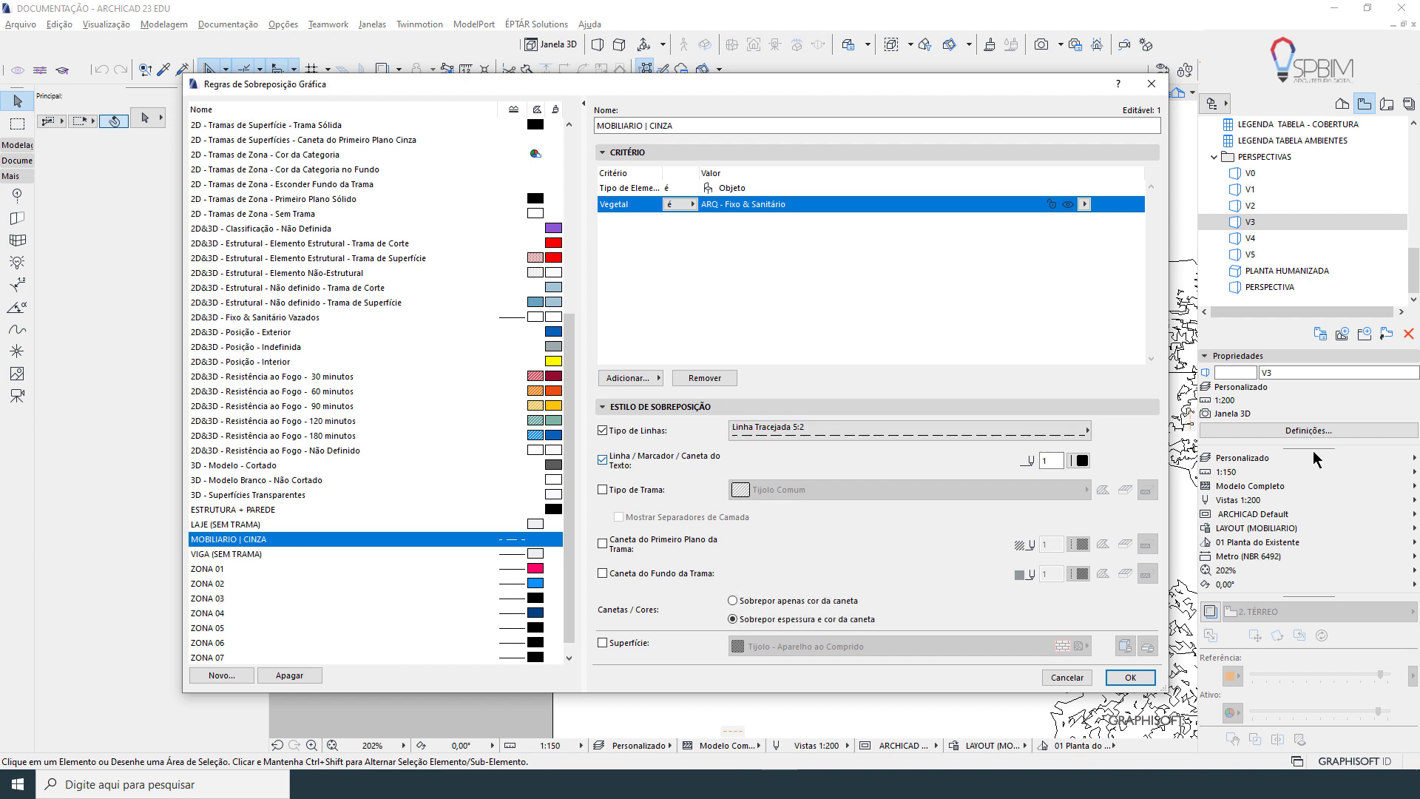
pyautogui.click(1079, 463)
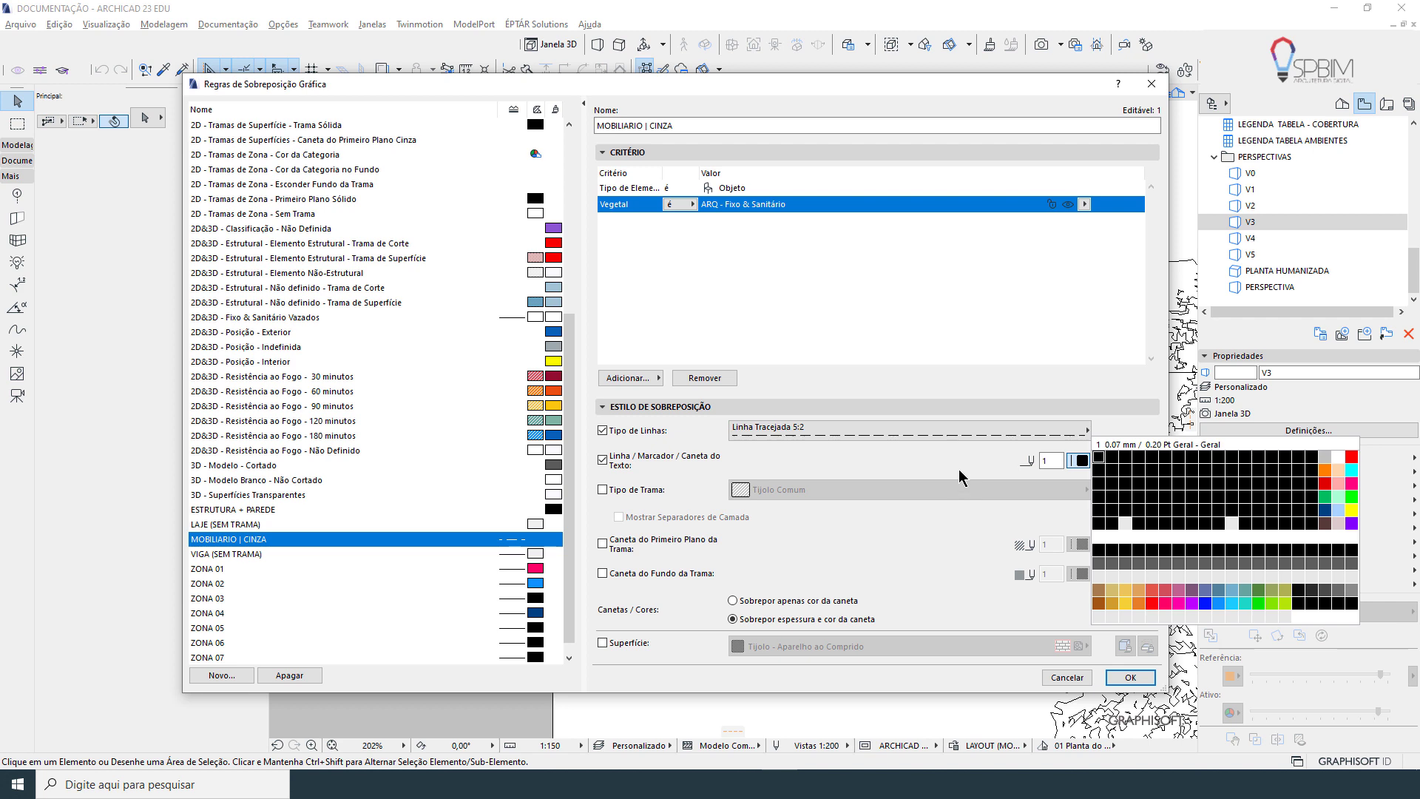
pyautogui.click(1339, 590)
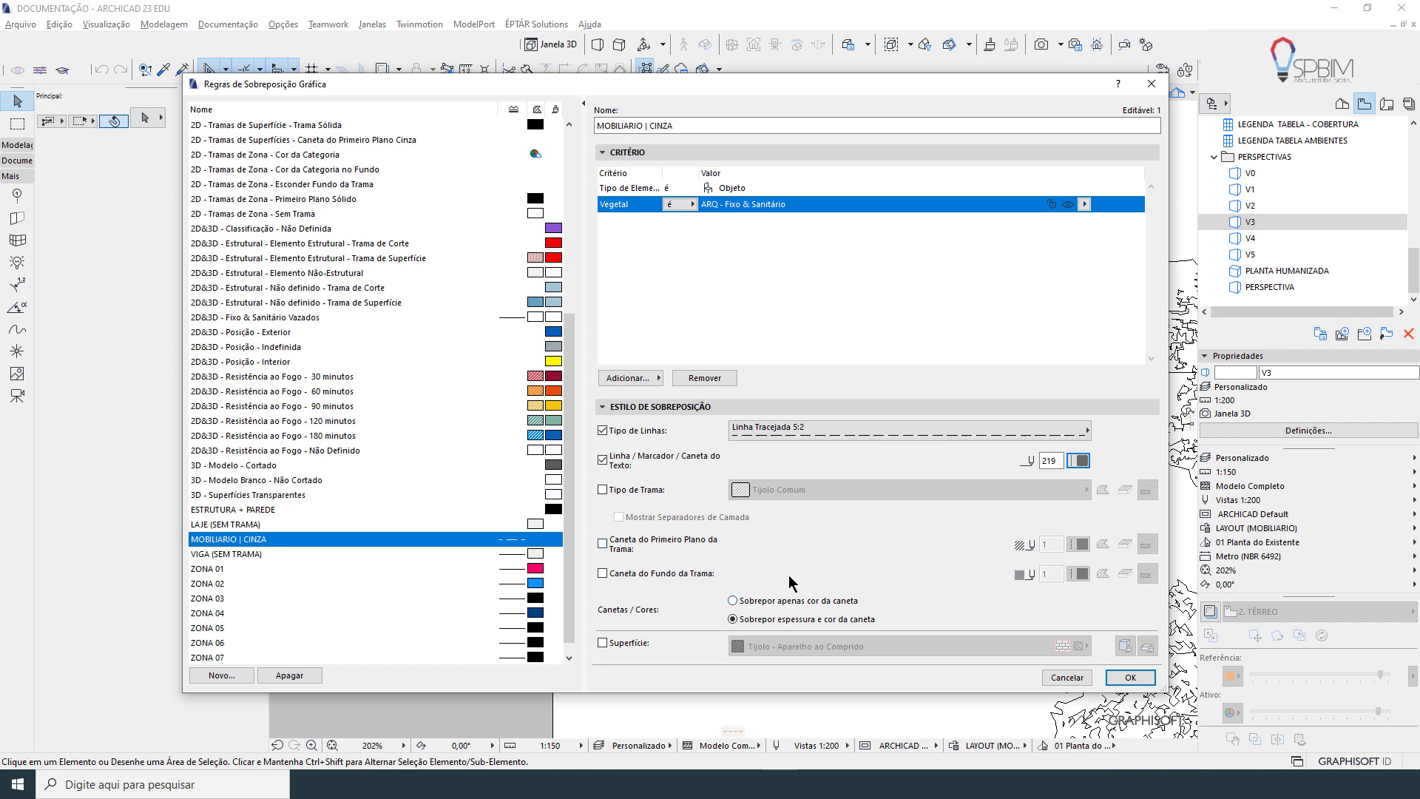
pyautogui.click(1145, 678)
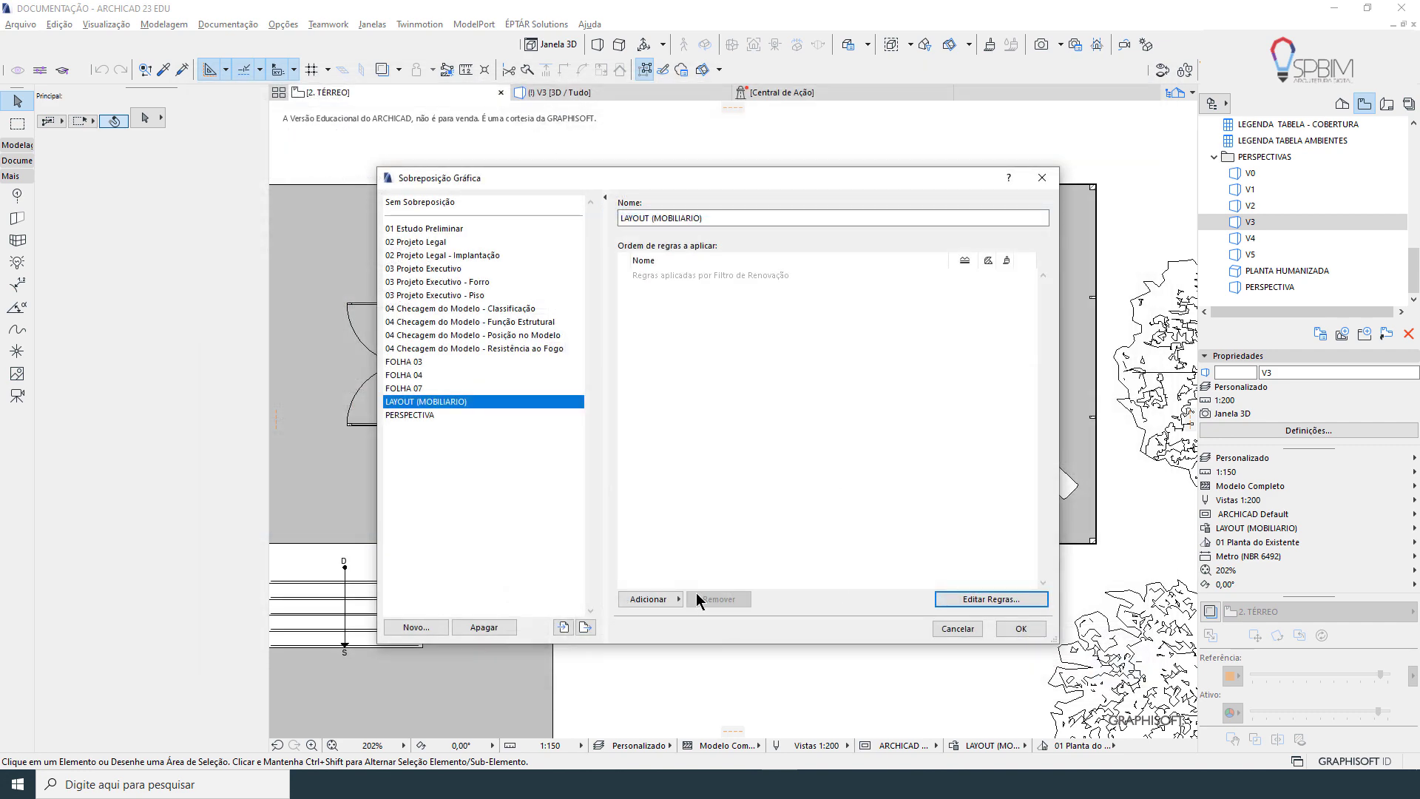
# Add the MOBILIARIO | CINZA rule to the LAYOUT (MOBILIARIO) combination and apply it to the plan
pyautogui.click(667, 601)
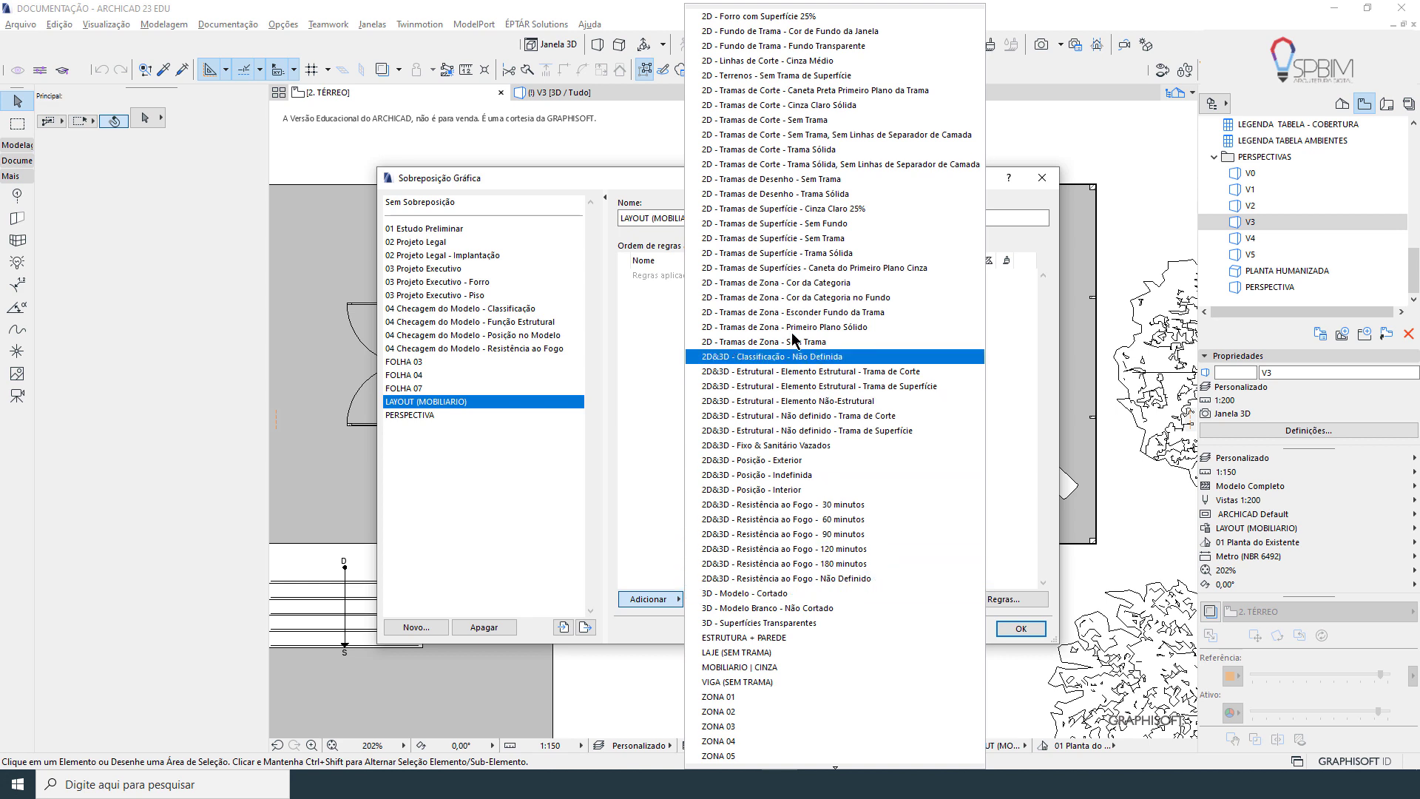
pyautogui.scroll(-2, 795, 444)
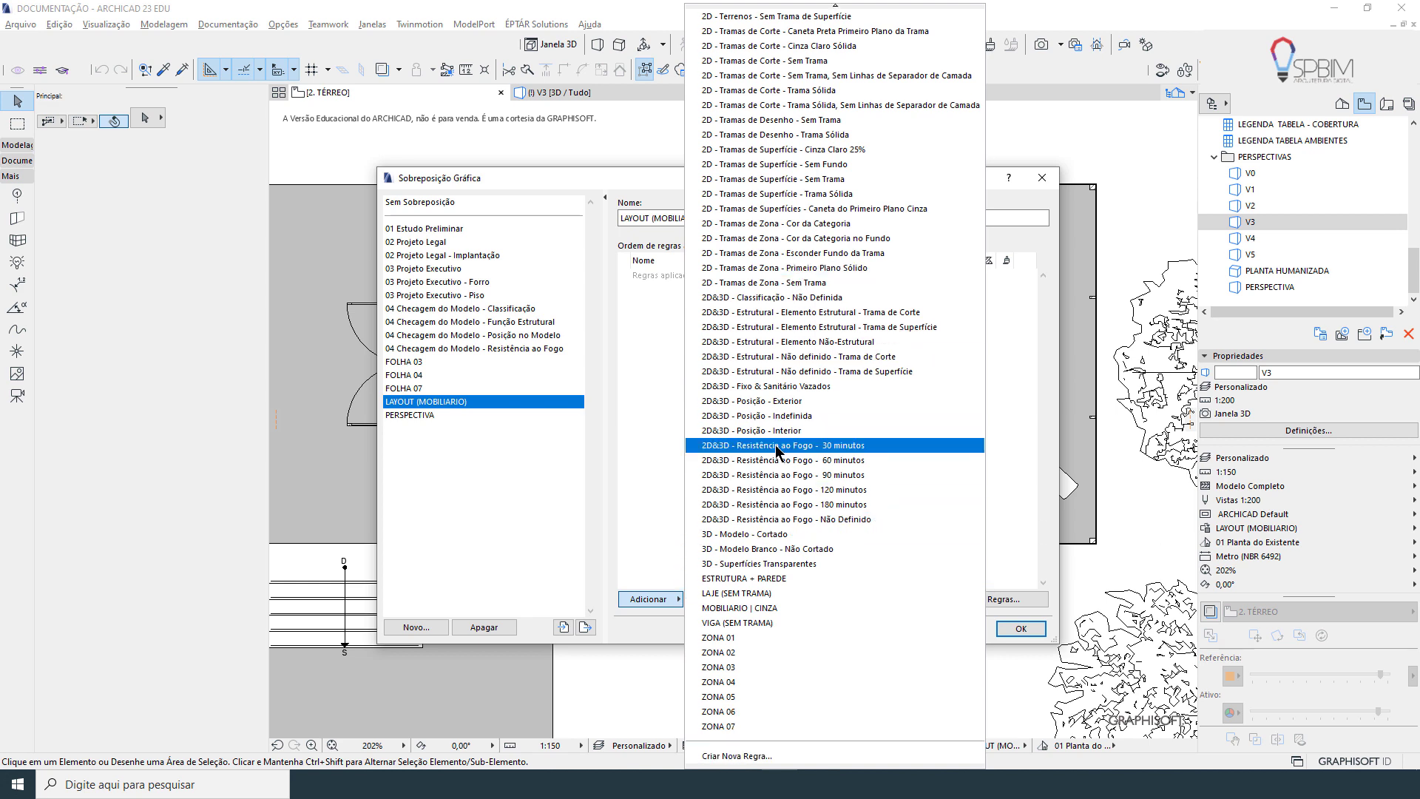
pyautogui.click(739, 608)
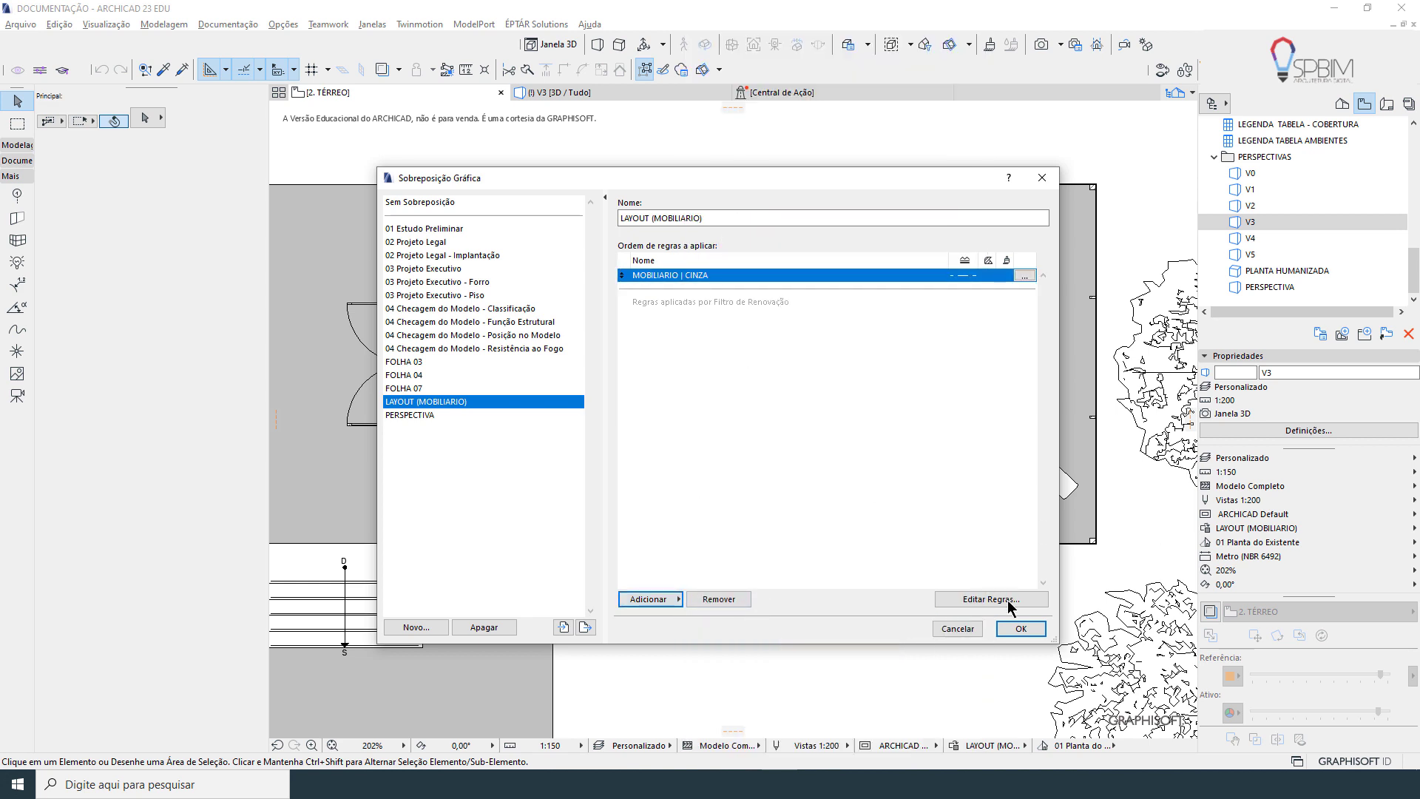
pyautogui.click(1021, 629)
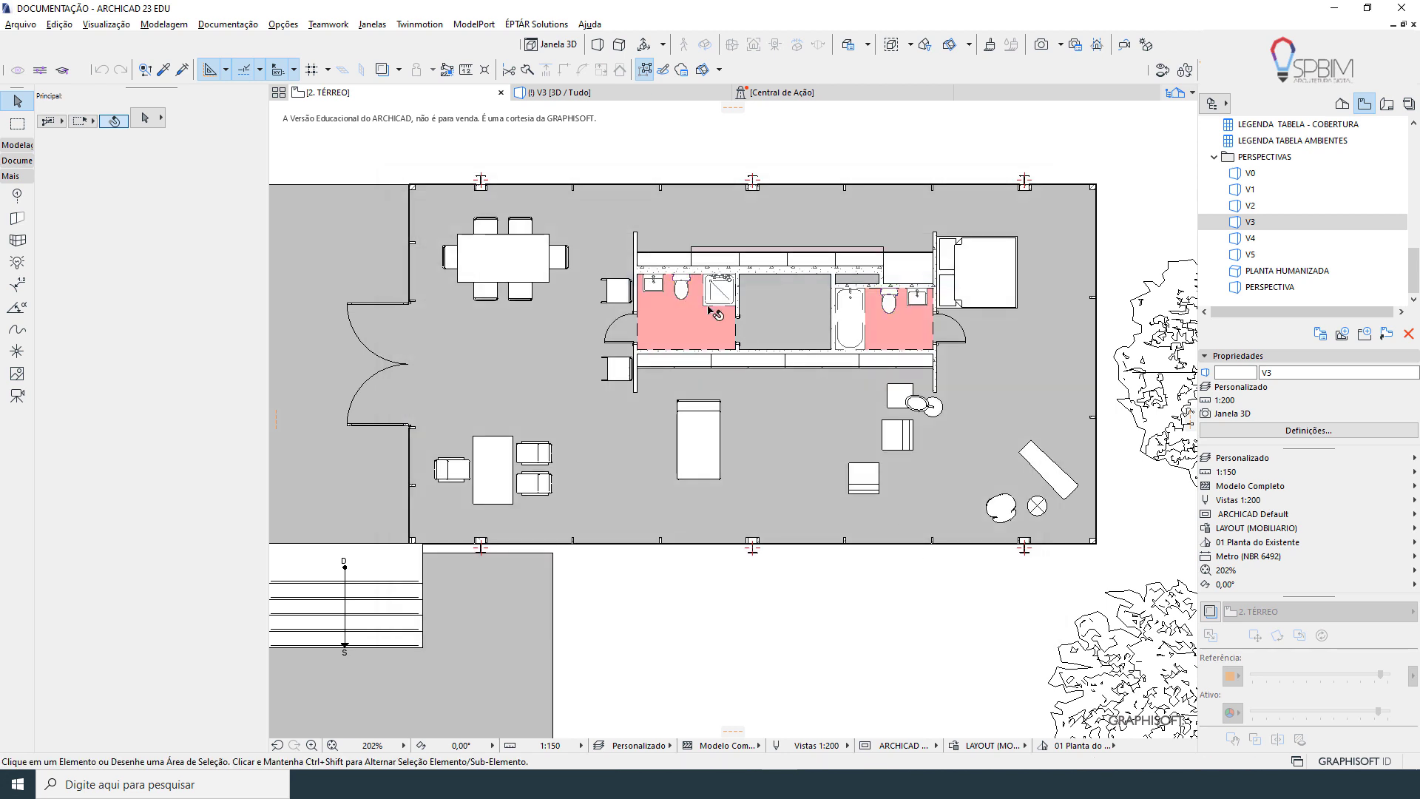
# Move the toilet in the bathroom beside the dining area to the Vegetal ARCHICAD layer
pyautogui.scroll(5, 714, 303)
pyautogui.scroll(1, 655, 324)
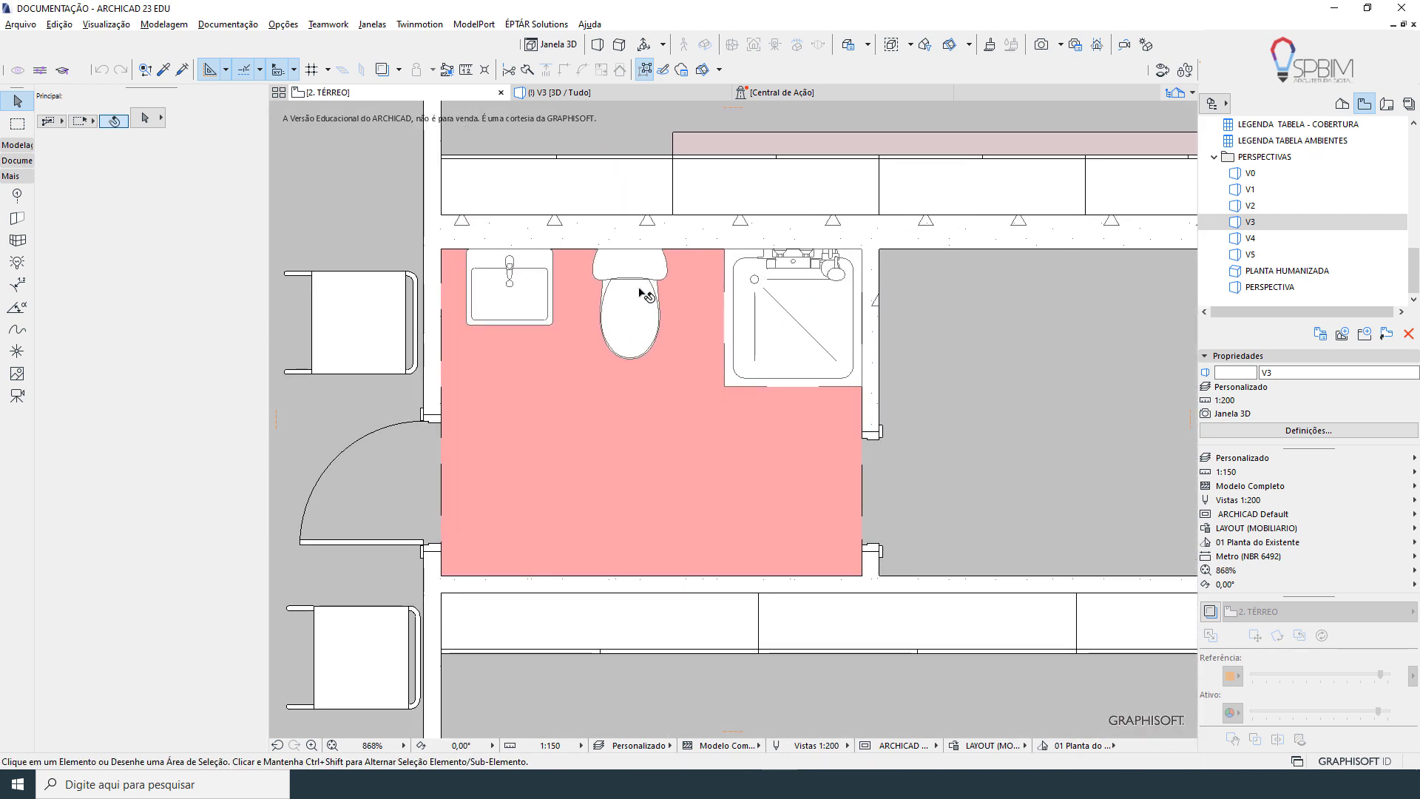
pyautogui.click(635, 295)
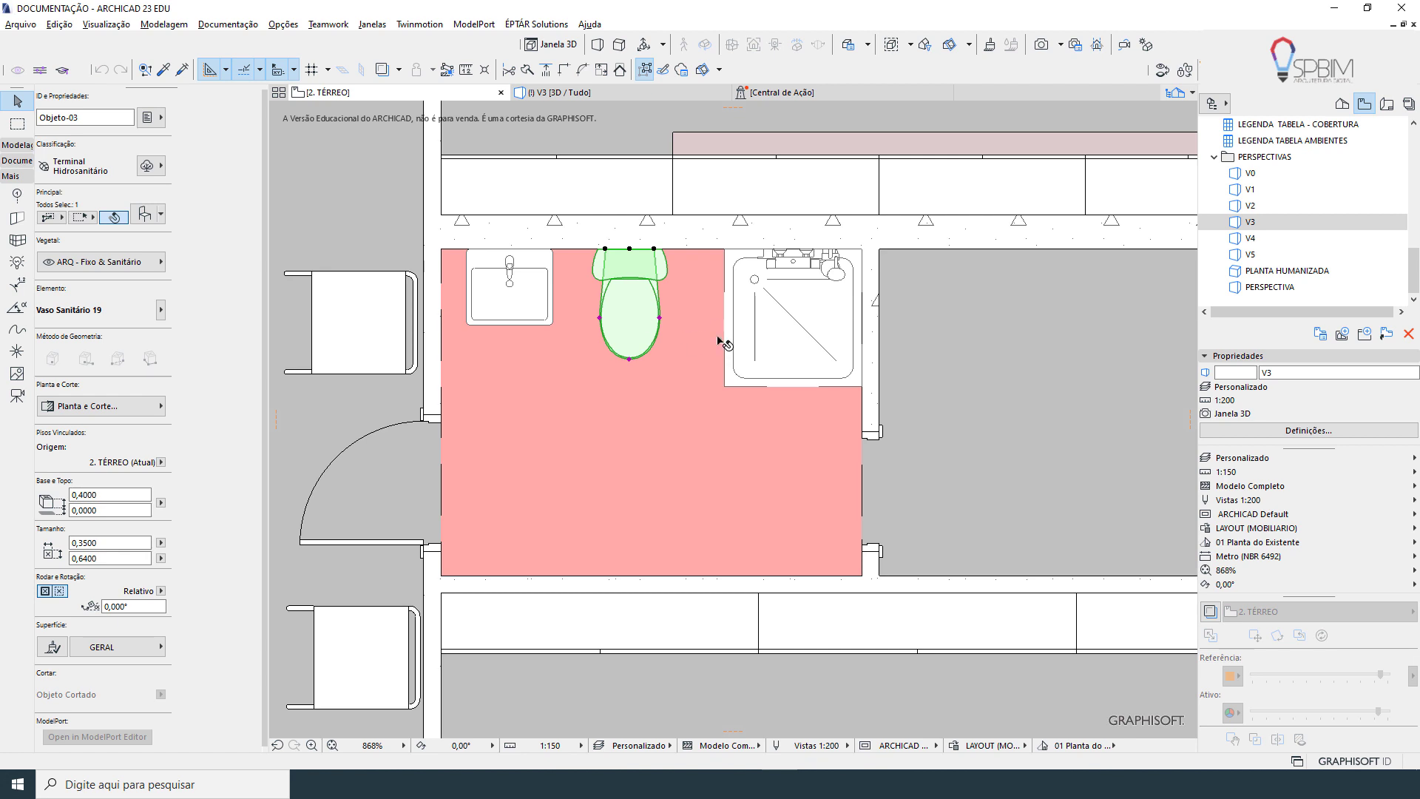
pyautogui.press('Escape')
pyautogui.click(649, 298)
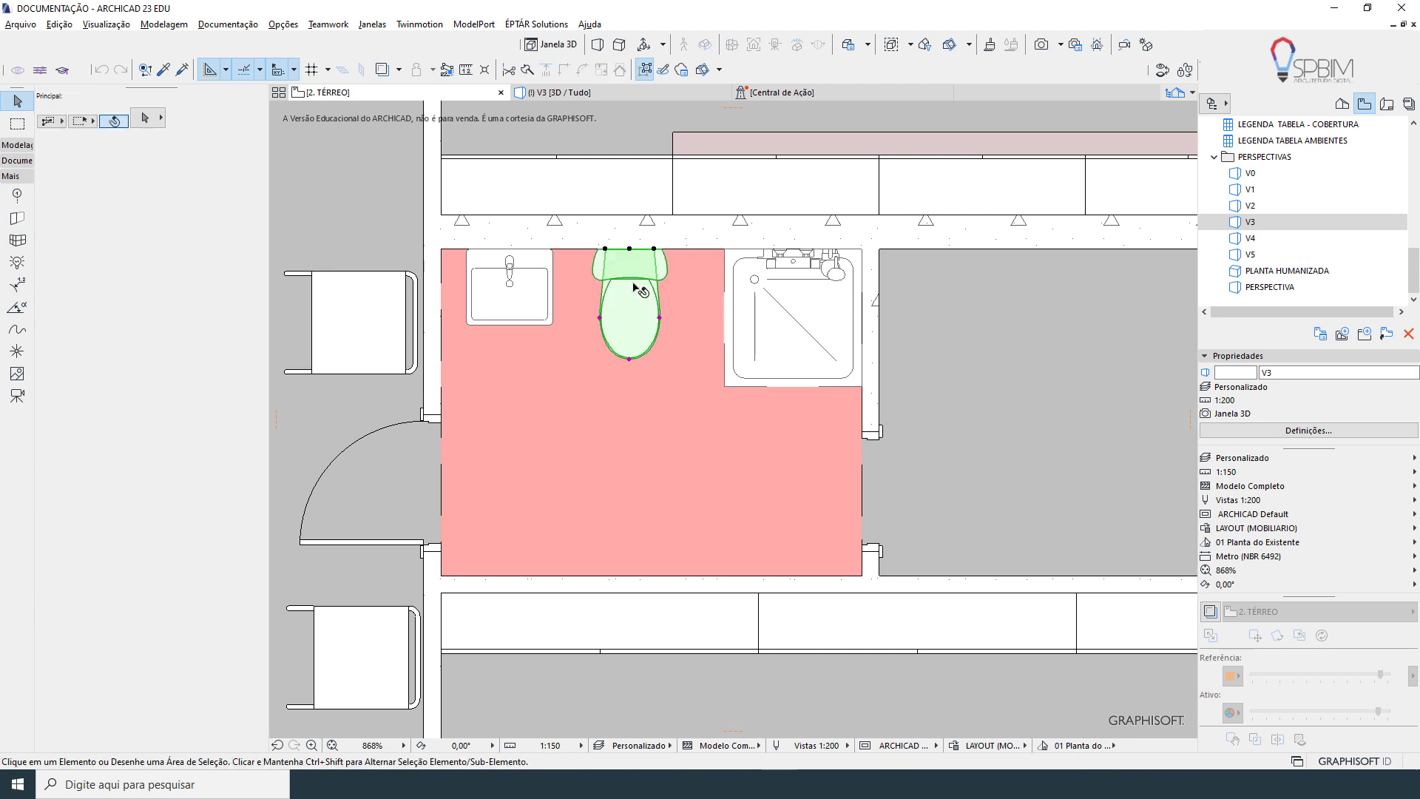
pyautogui.click(147, 263)
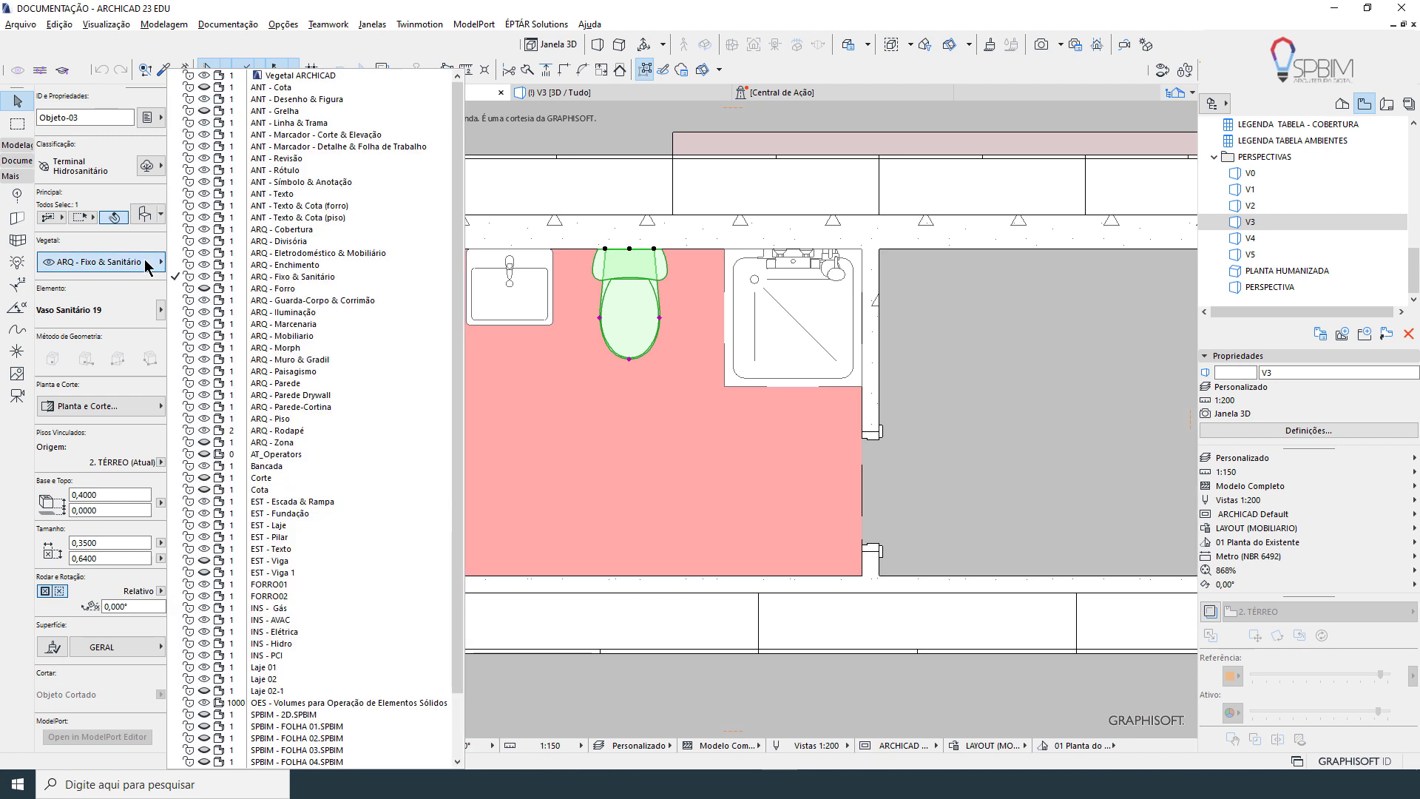
pyautogui.click(306, 87)
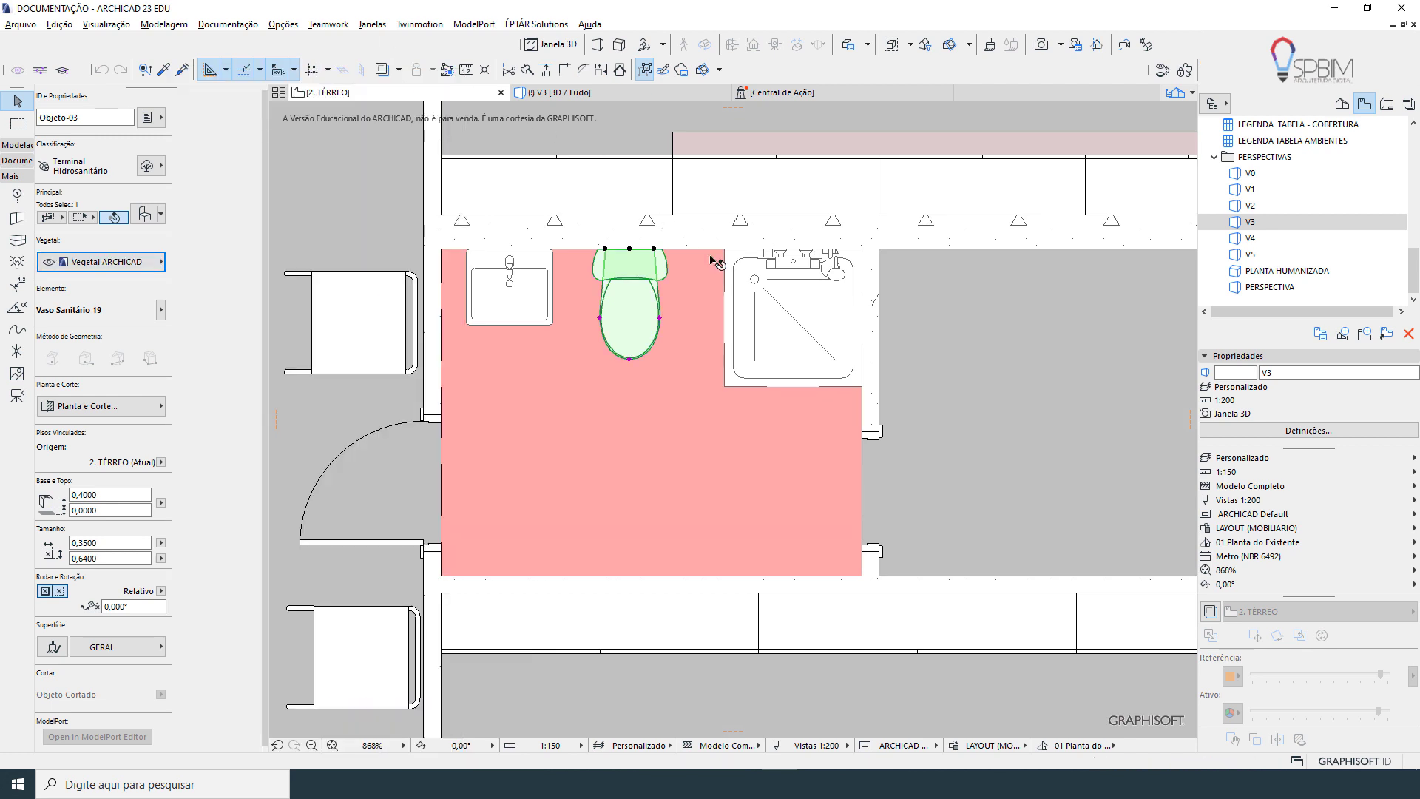
pyautogui.press('Escape')
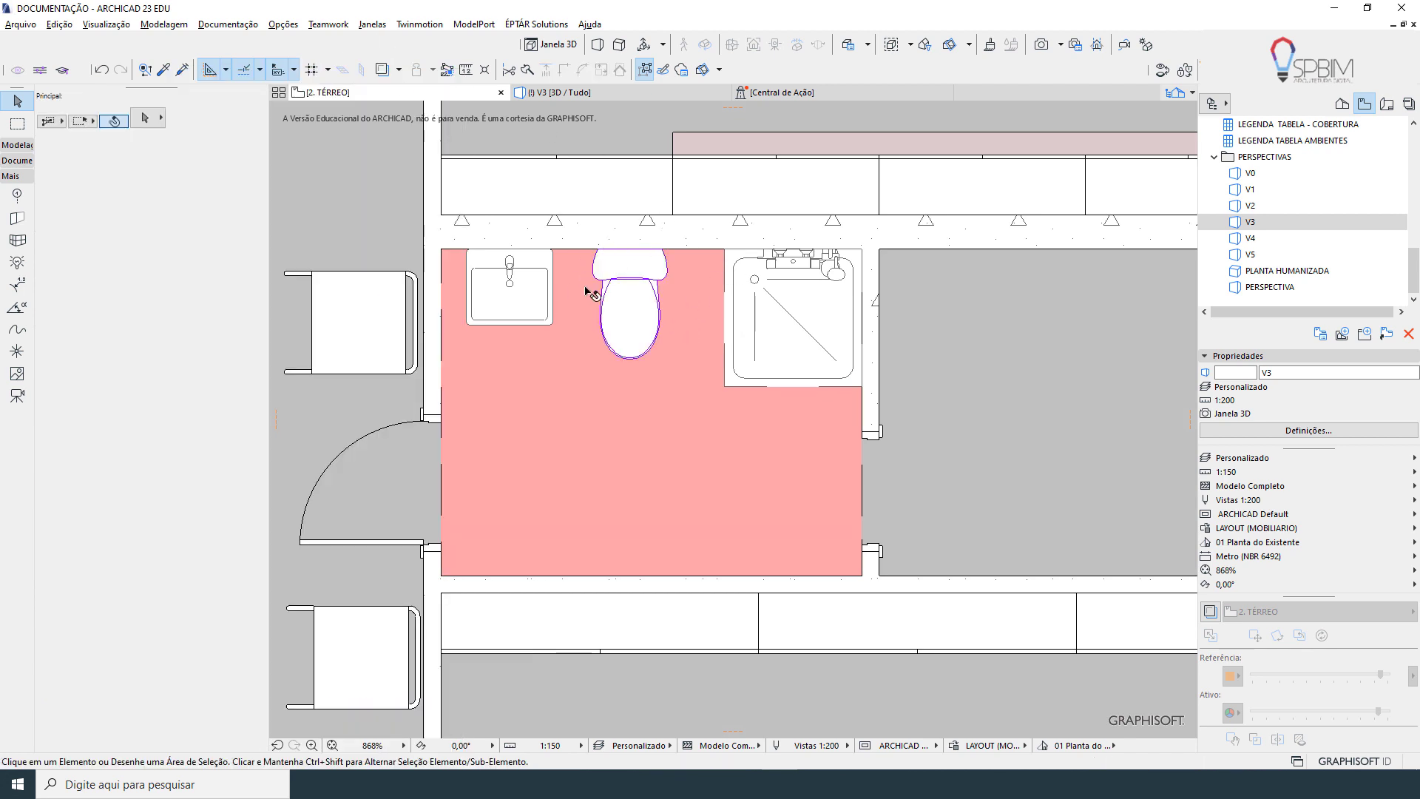
# Put the toilet back on the ARQ - Fixo & Sanitário layer
pyautogui.click(617, 303)
pyautogui.click(138, 257)
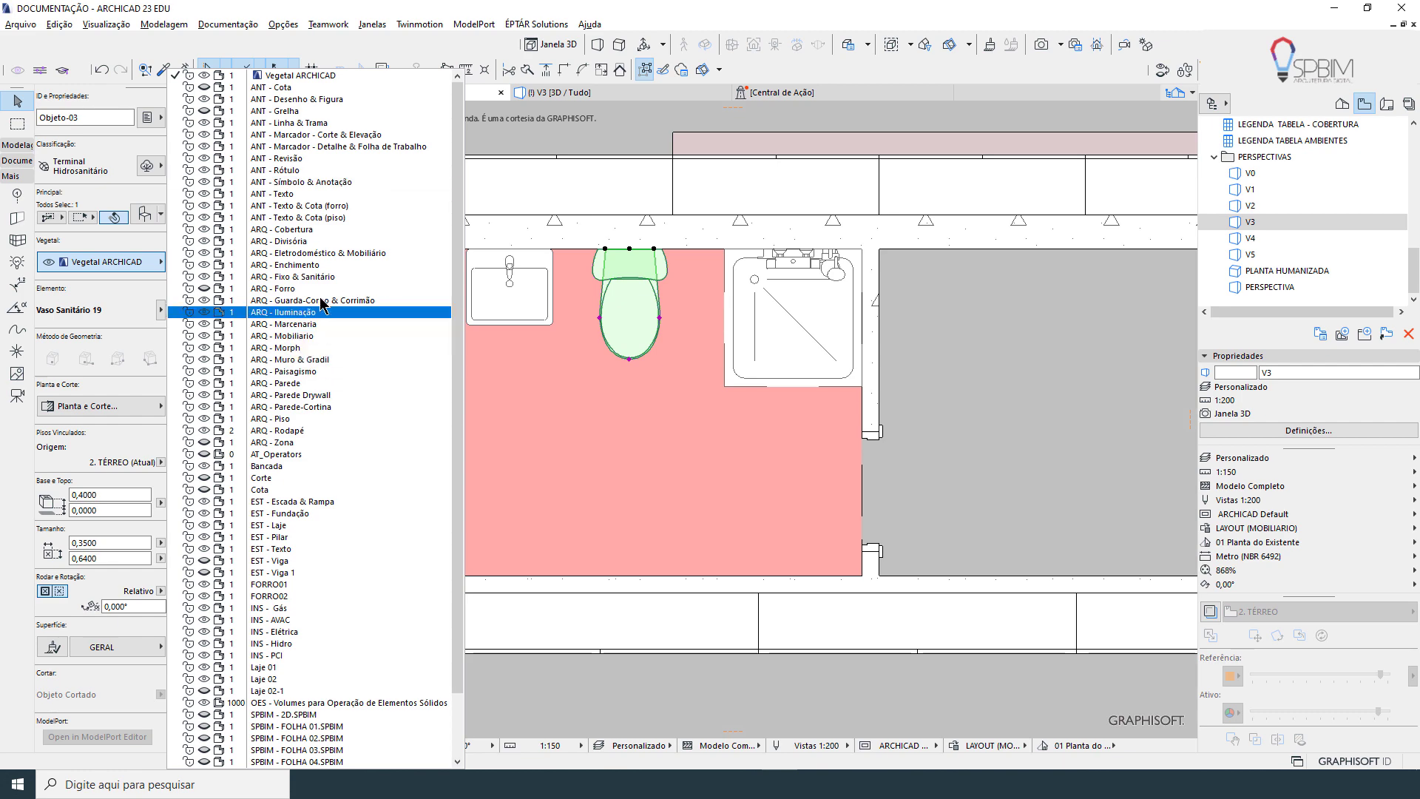
pyautogui.click(333, 277)
pyautogui.press('Escape')
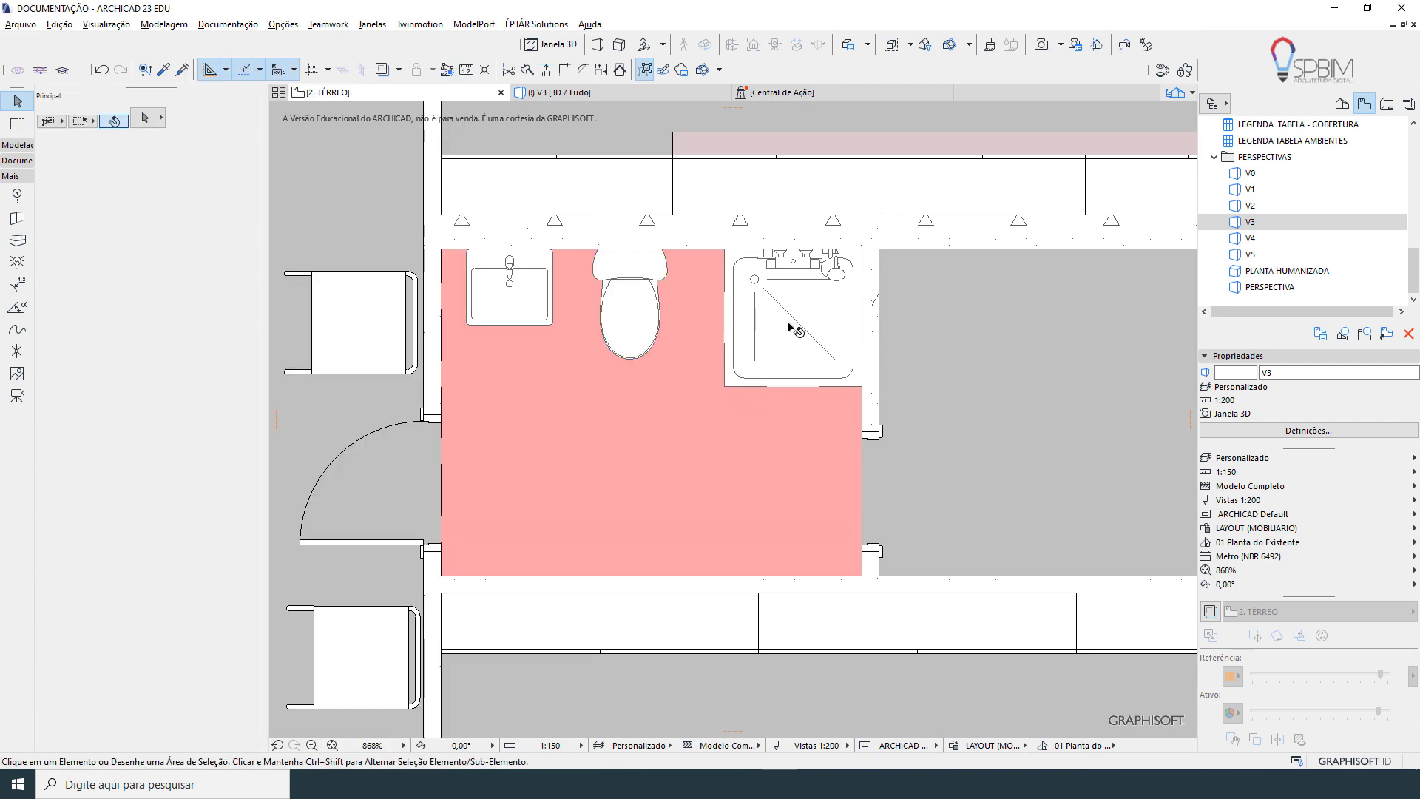
# Check which layer the rectangular dining table and one of its chairs are on
pyautogui.scroll(-5, 773, 337)
pyautogui.scroll(-1, 773, 342)
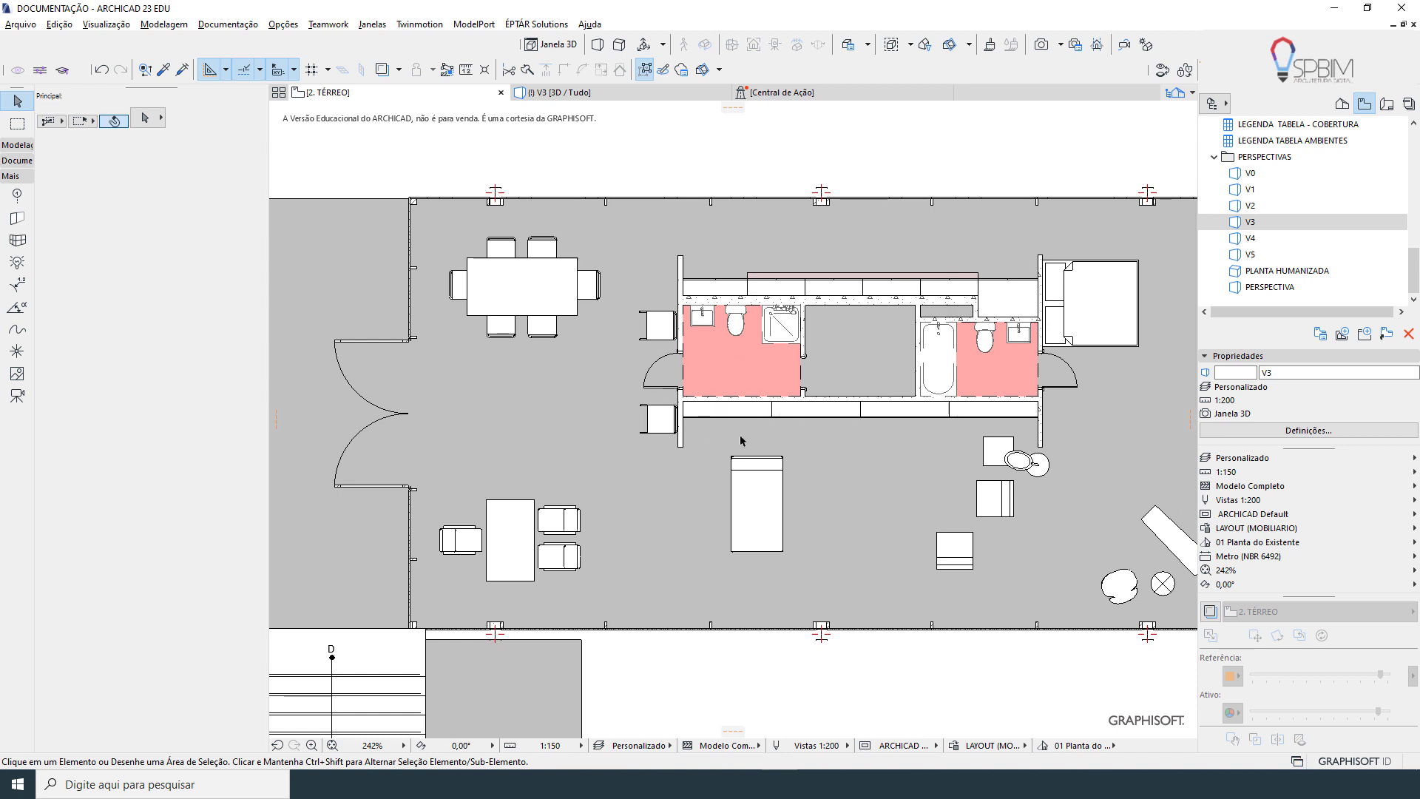
pyautogui.moveTo(749, 473); pyautogui.dragTo(772, 497, button='middle')
pyautogui.scroll(6, 551, 296)
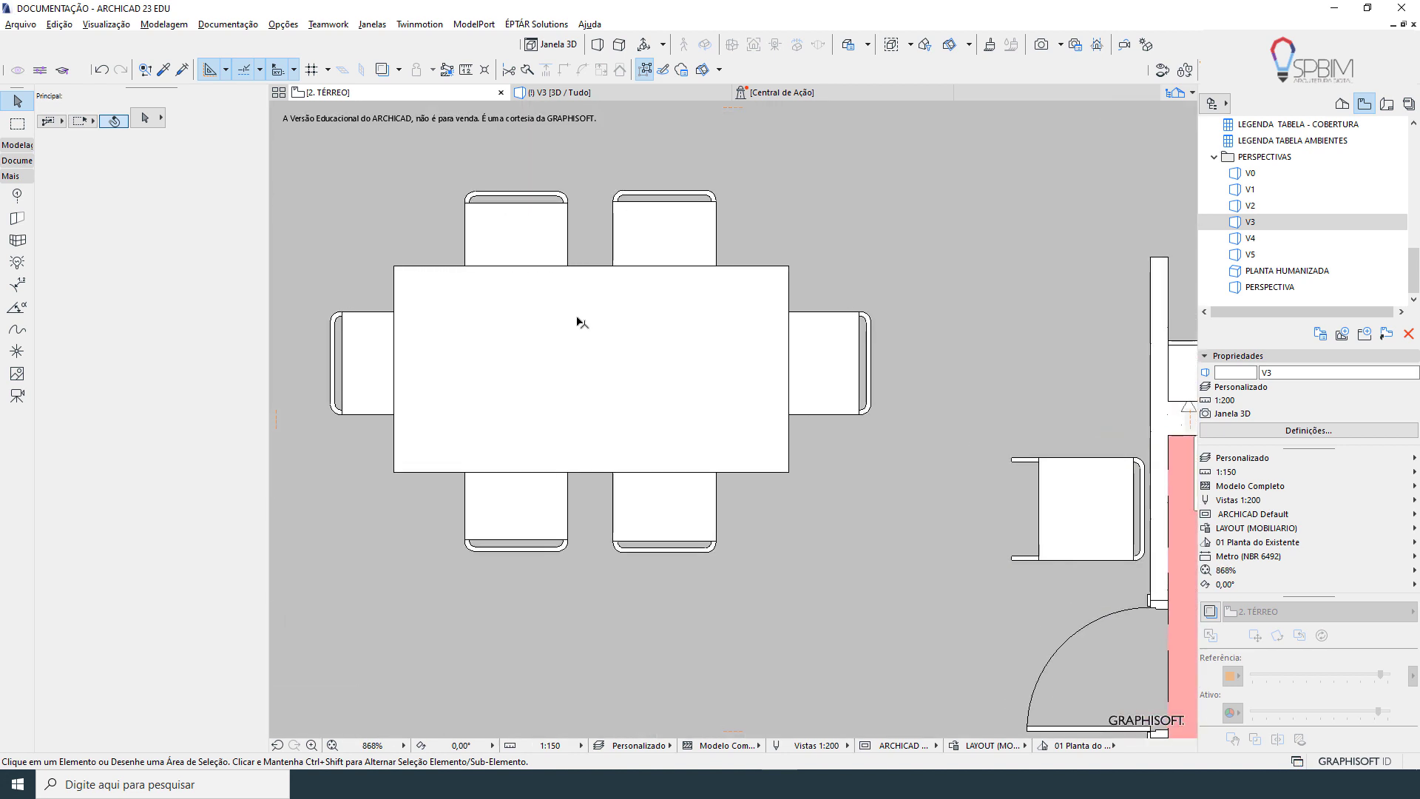
pyautogui.click(579, 319)
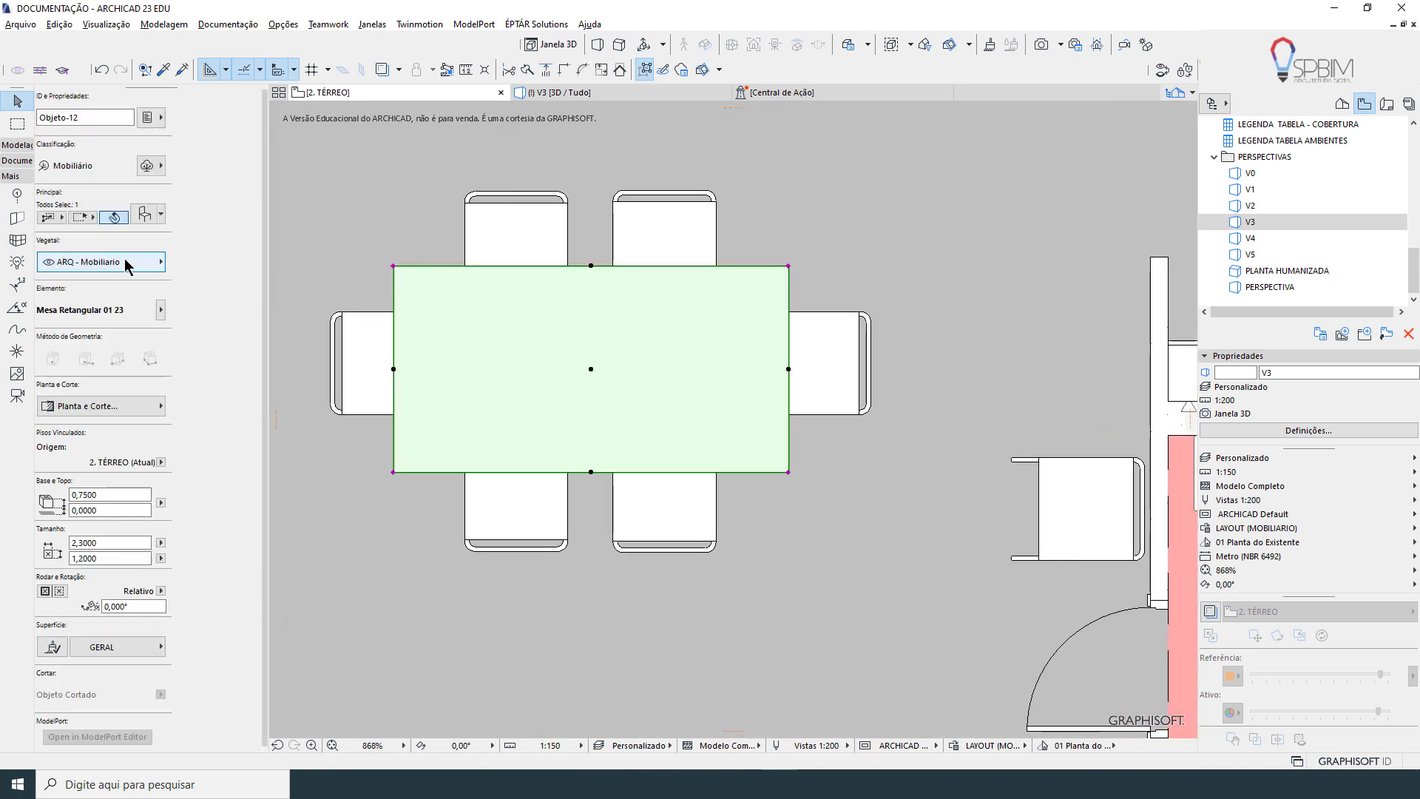
pyautogui.click(503, 235)
pyautogui.press('Escape')
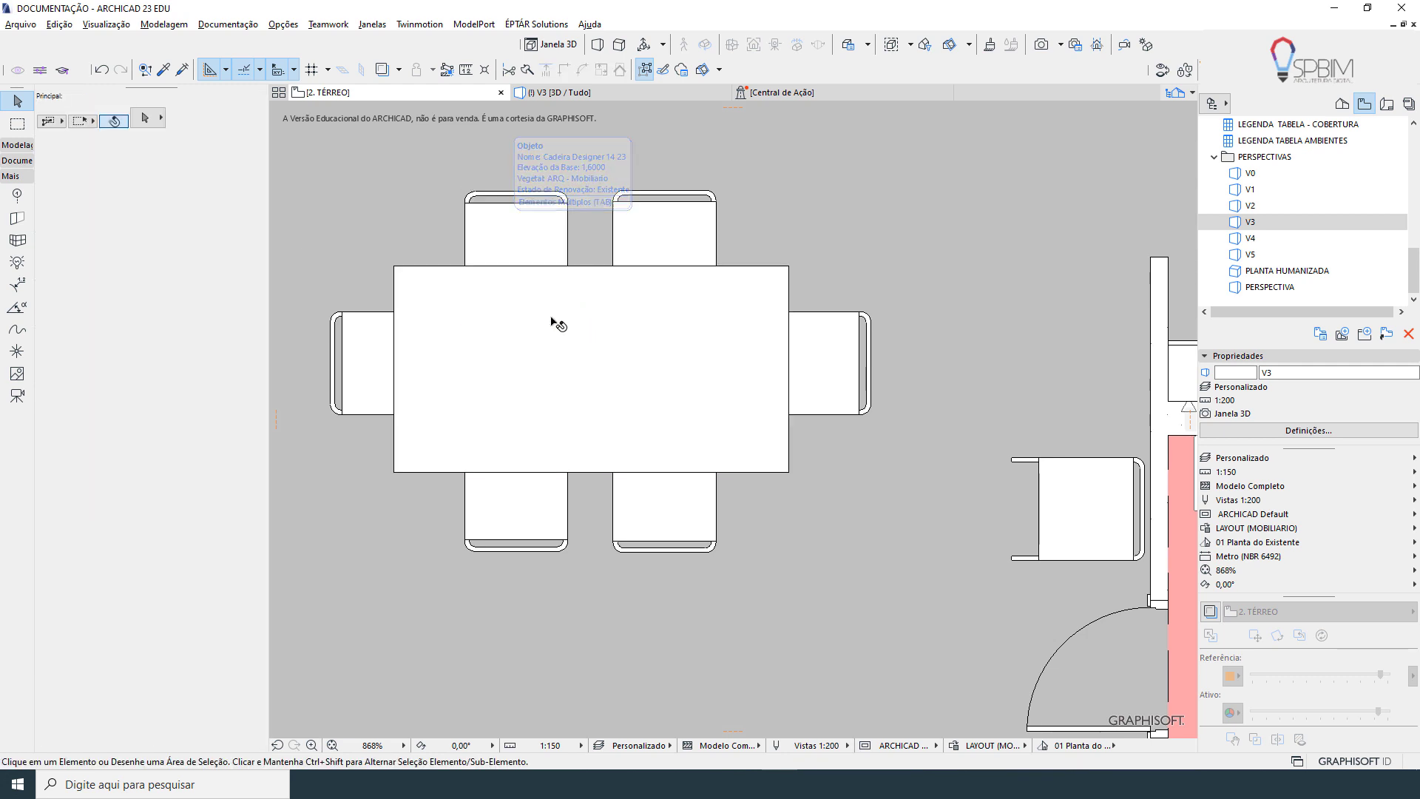
# Add a second Vegetal criterion to the MOBILIARIO | CINZA rule in the LAYOUT (MOBILIARIO) graphic override combination
pyautogui.scroll(-4, 555, 321)
pyautogui.click(228, 23)
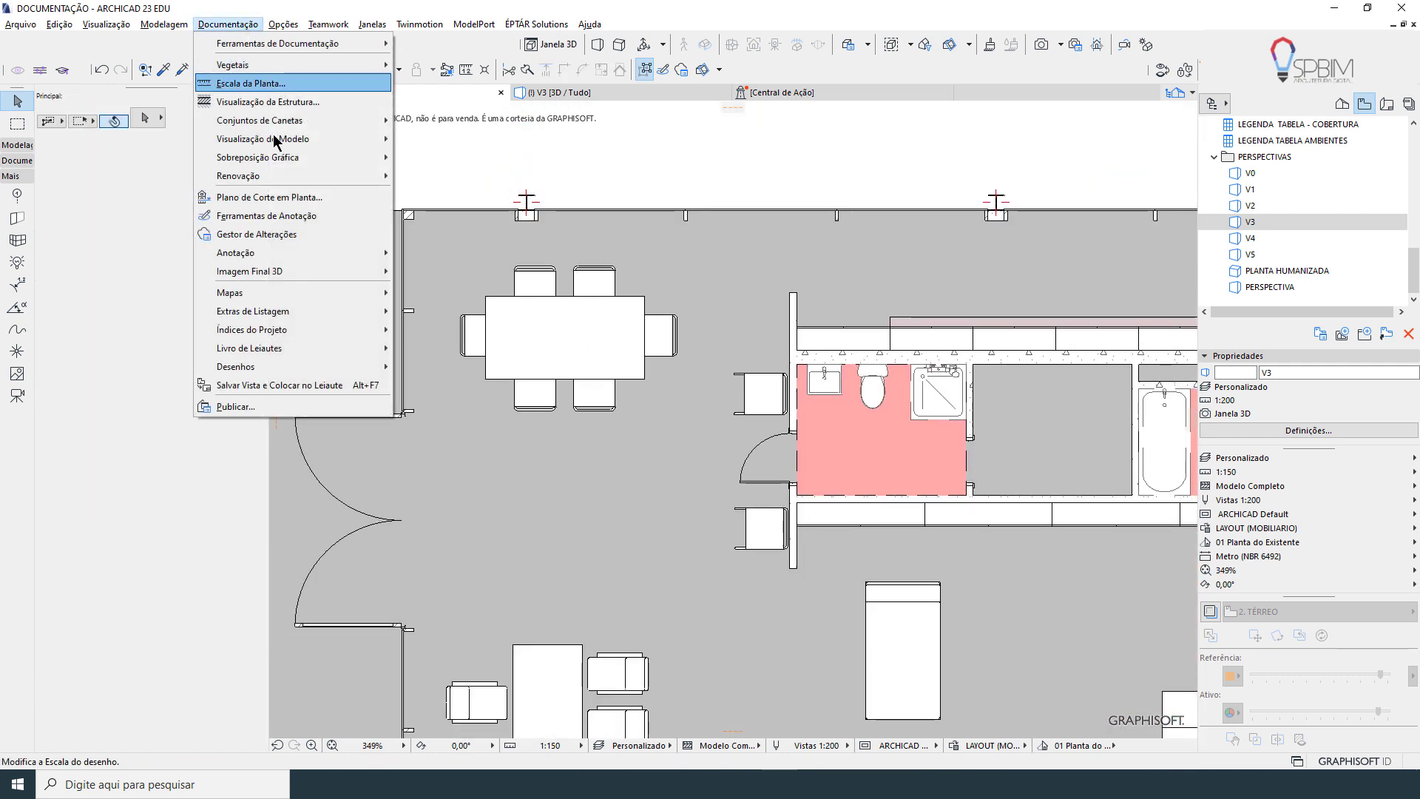
pyautogui.moveTo(284, 160)
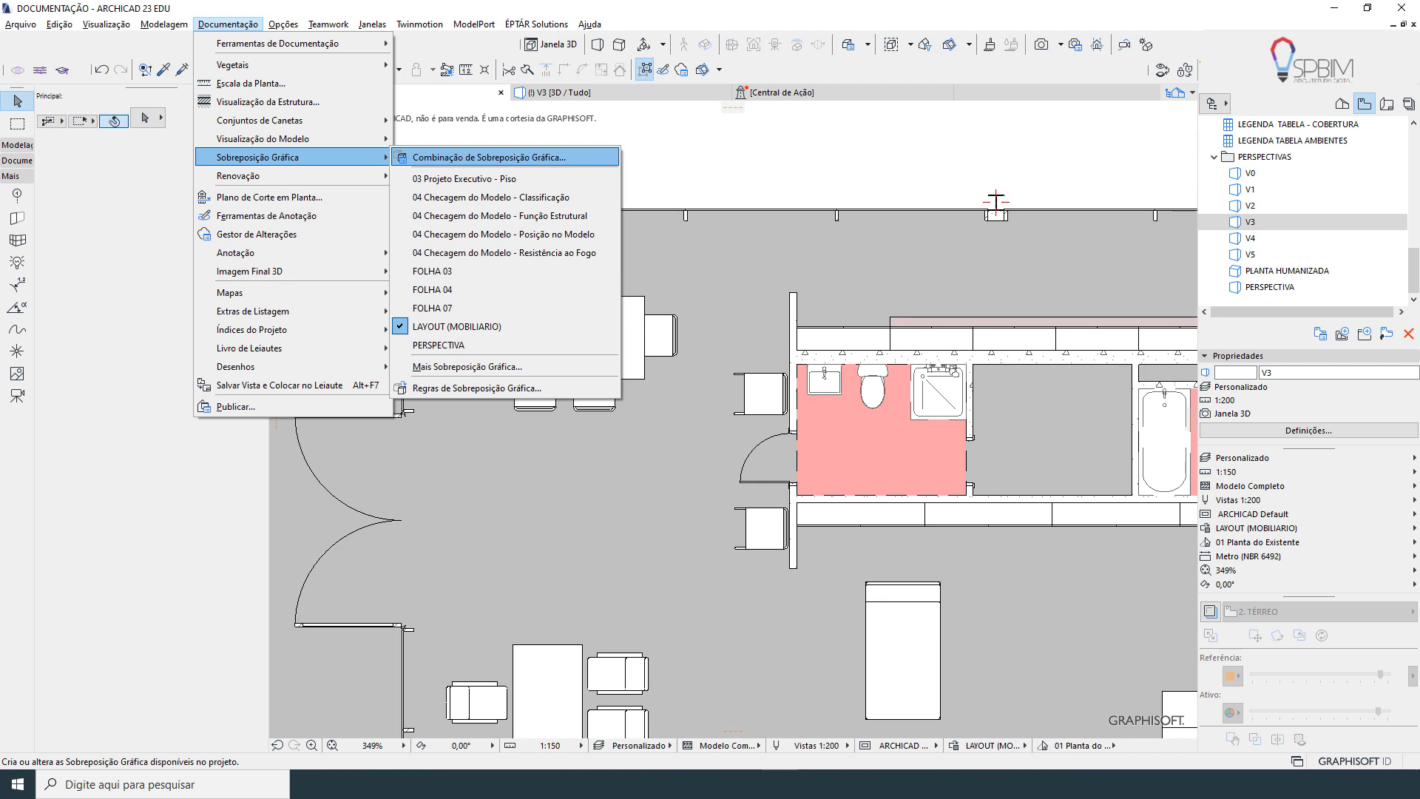
pyautogui.click(464, 157)
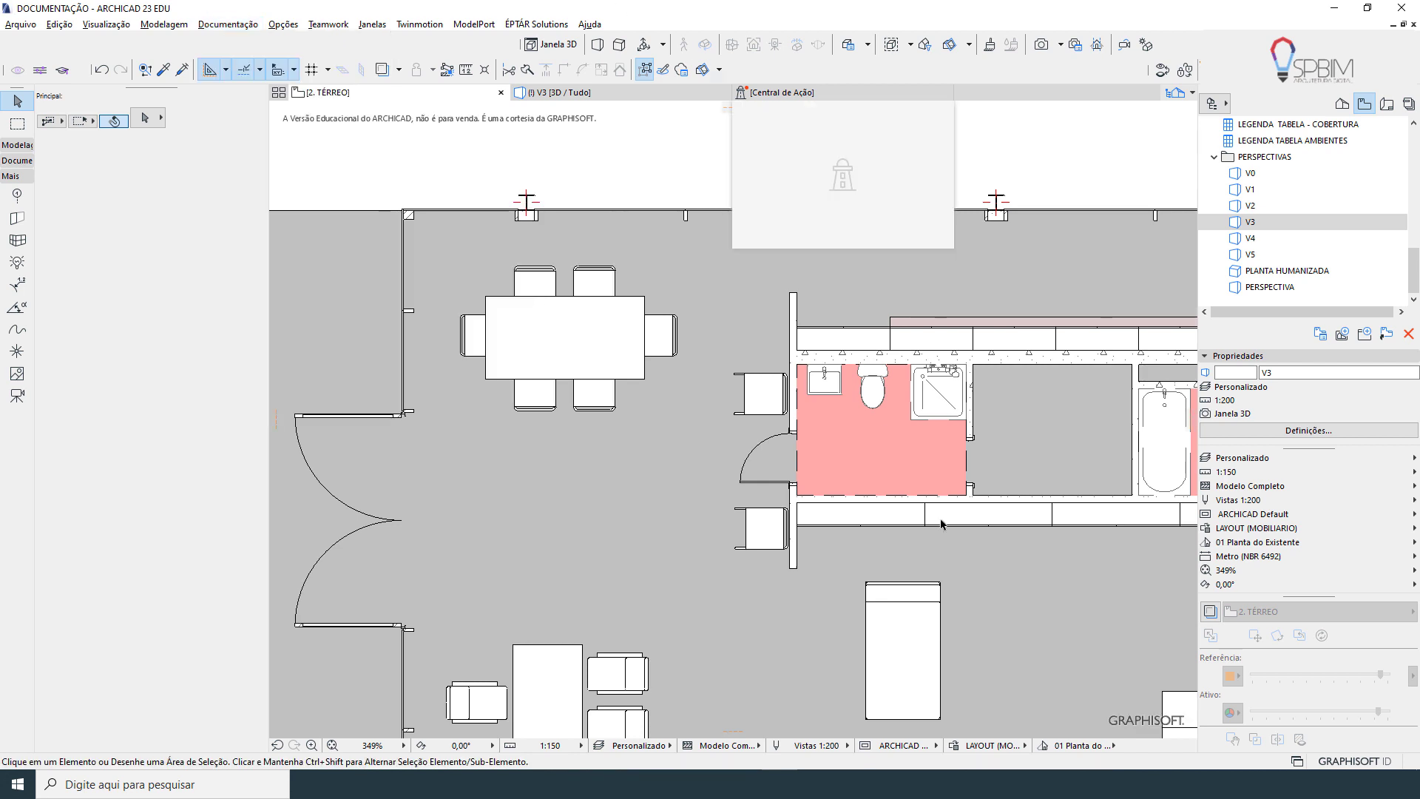
pyautogui.click(954, 743)
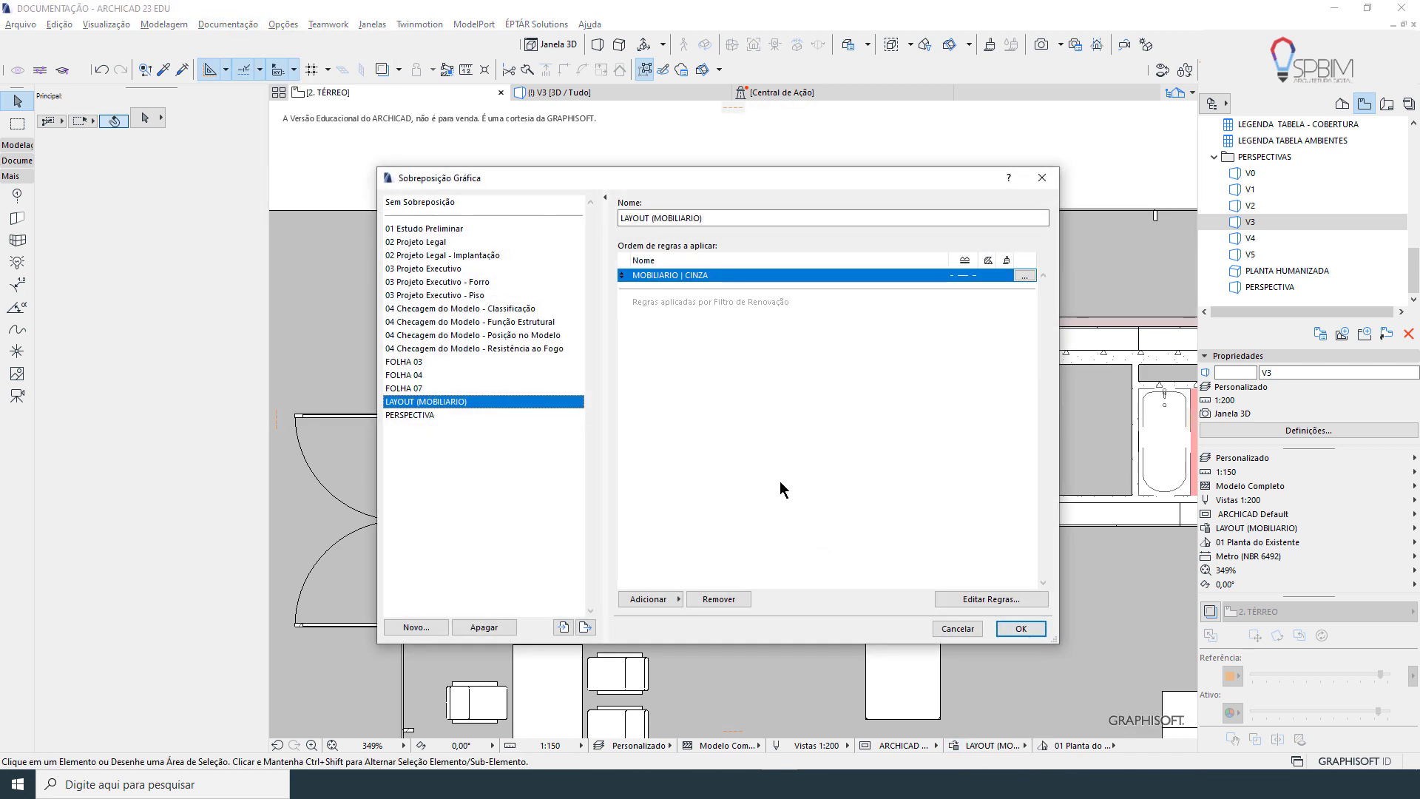
pyautogui.click(974, 602)
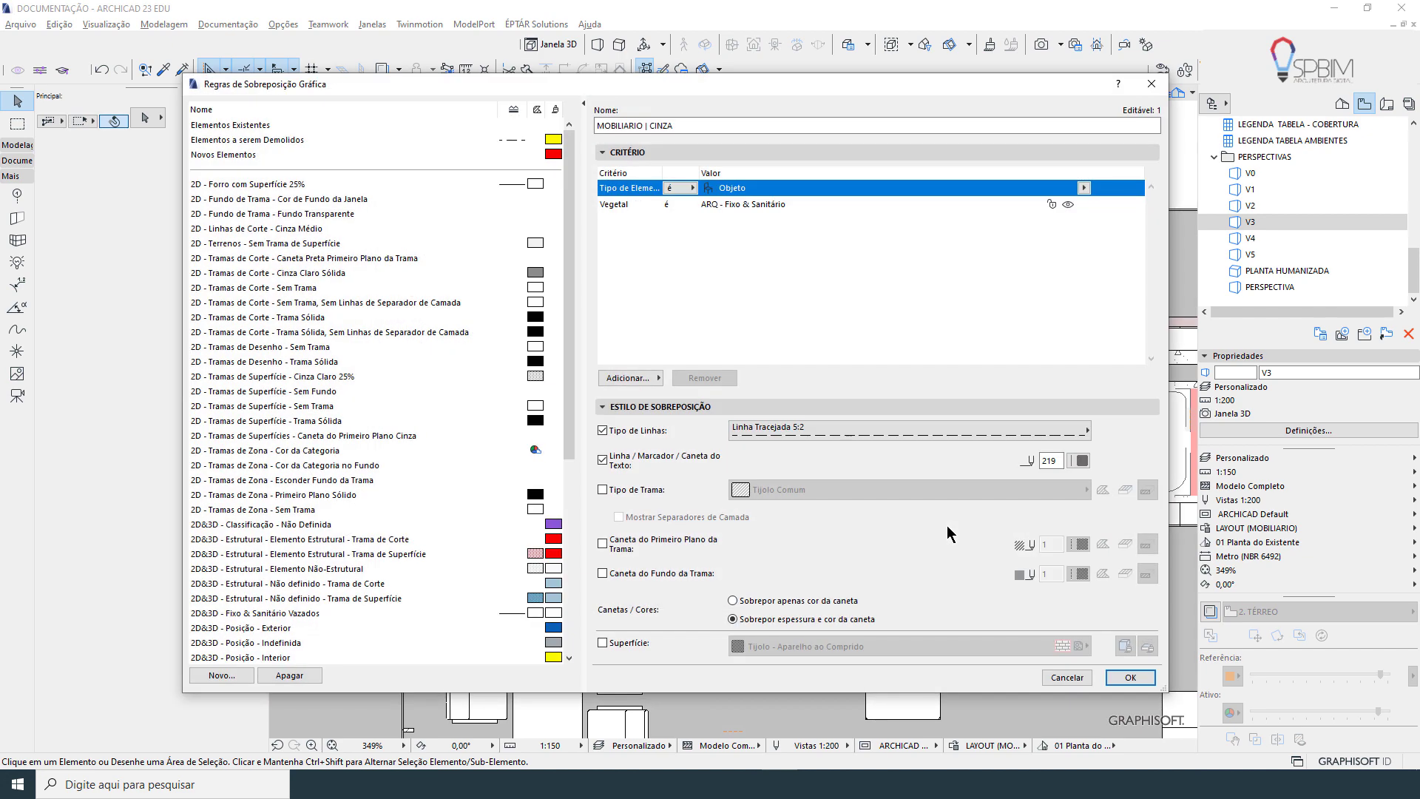
pyautogui.click(629, 378)
pyautogui.write('vege')
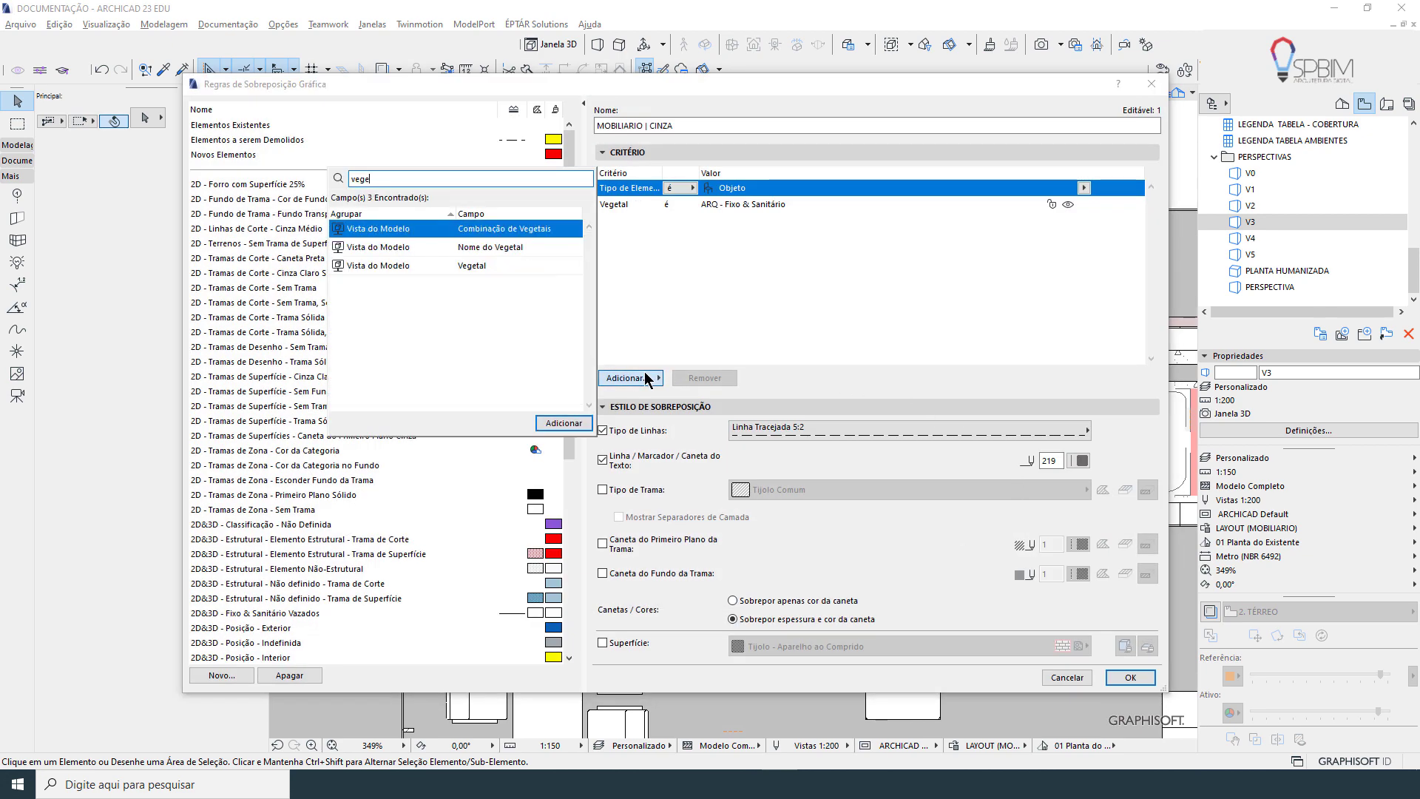
pyautogui.click(517, 266)
pyautogui.doubleClick(511, 268)
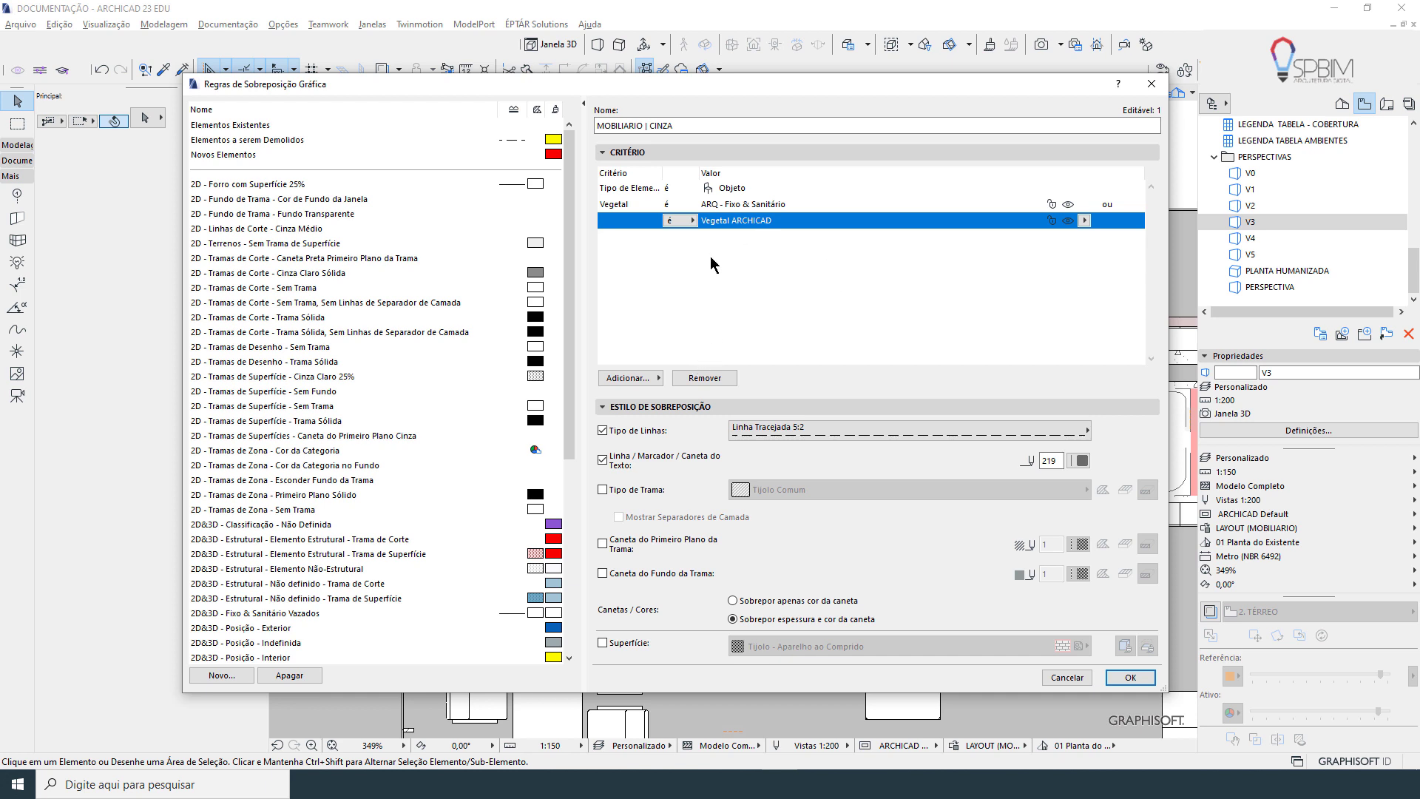
# Set the second Vegetal criterion to the layer ARQ - Mobiliario and apply the rule and combination changes
pyautogui.click(649, 209)
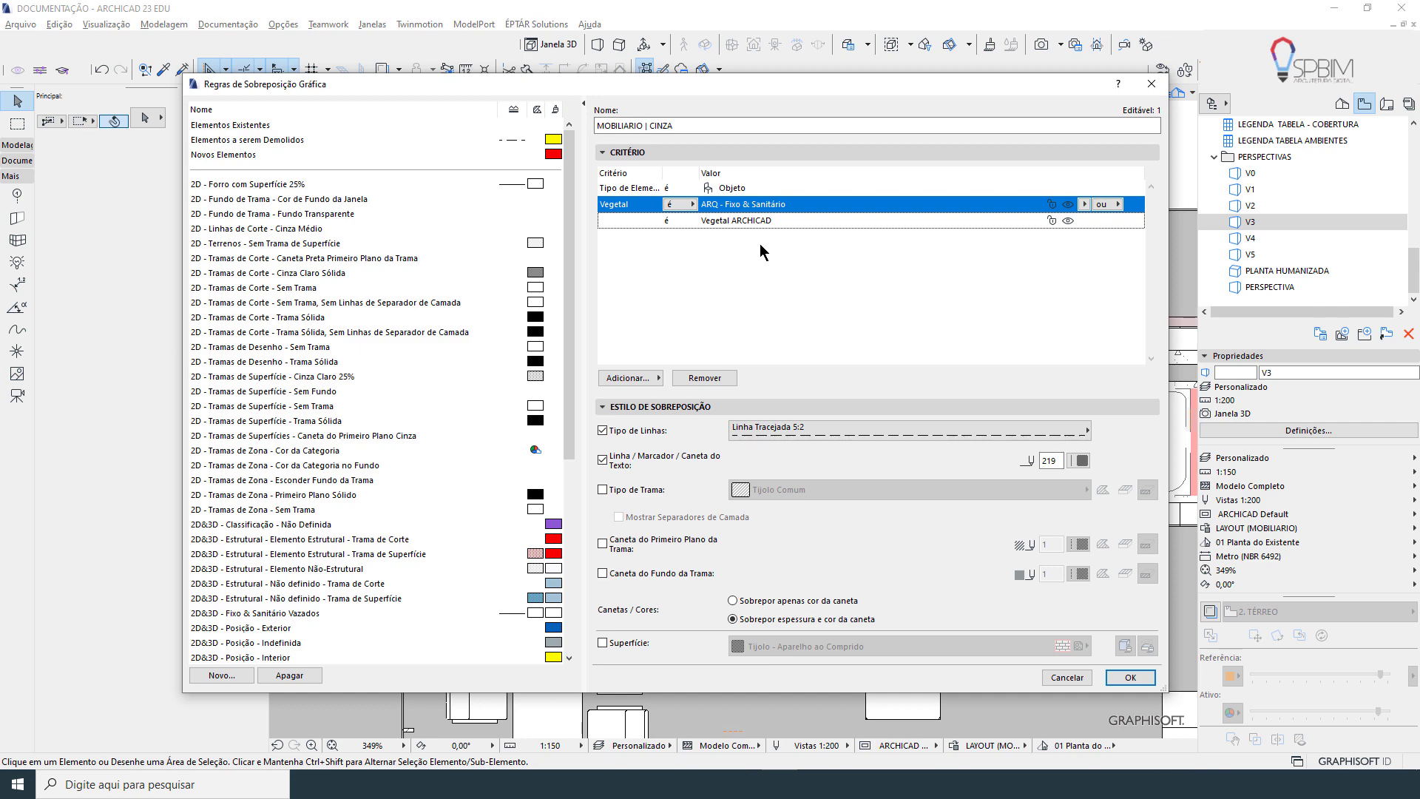
pyautogui.click(798, 220)
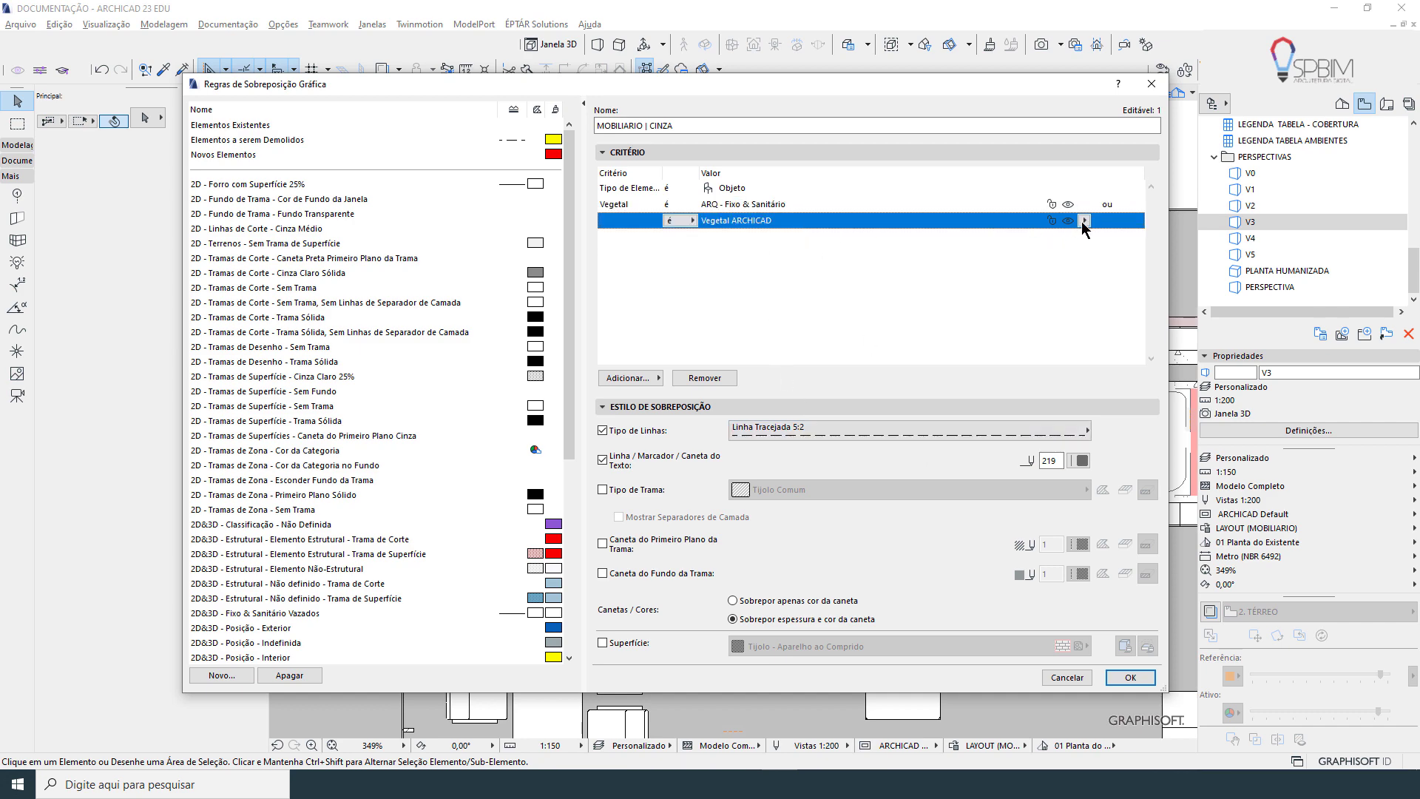
pyautogui.click(1084, 220)
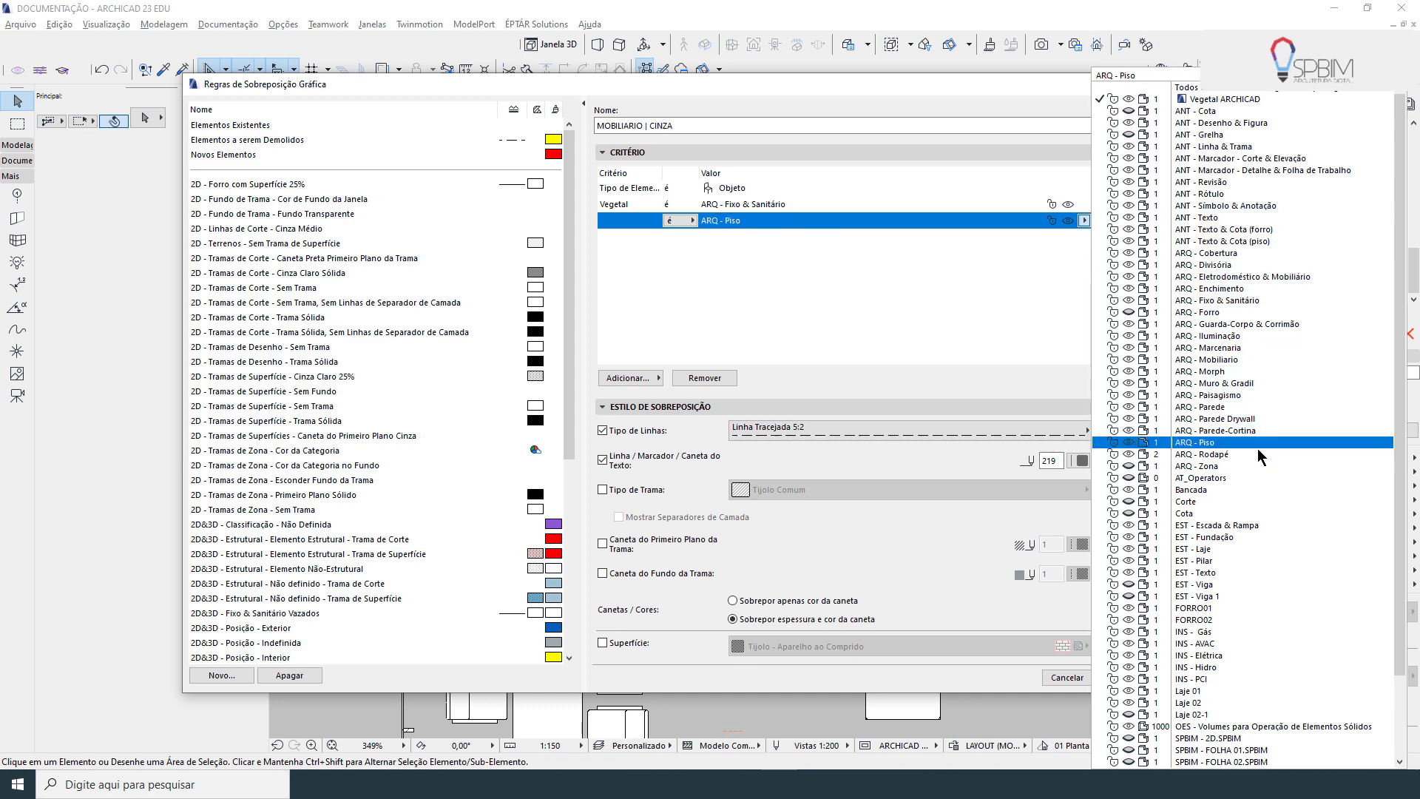
pyautogui.click(1239, 360)
pyautogui.click(1138, 679)
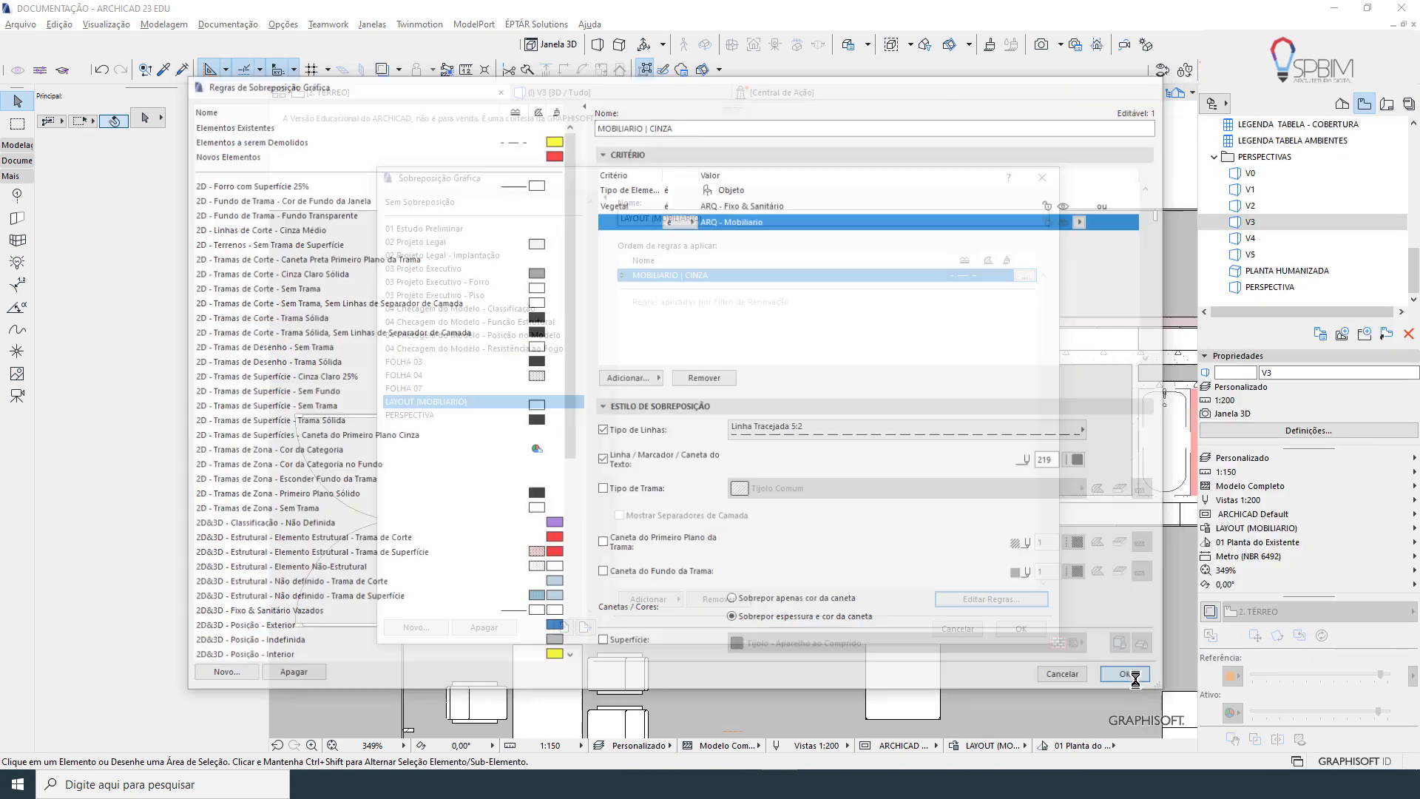
pyautogui.click(1053, 638)
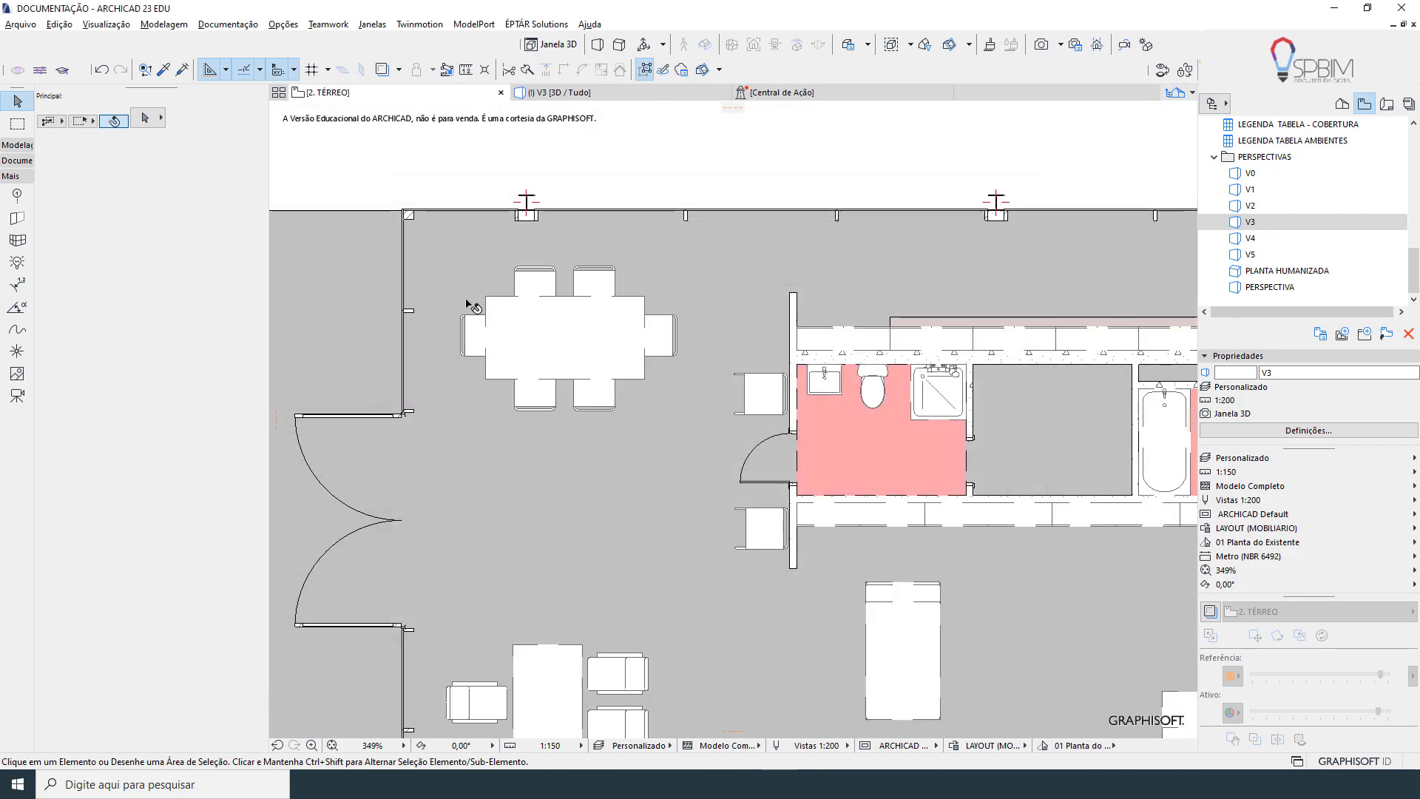
pyautogui.scroll(3, 469, 307)
pyautogui.scroll(-6, 460, 419)
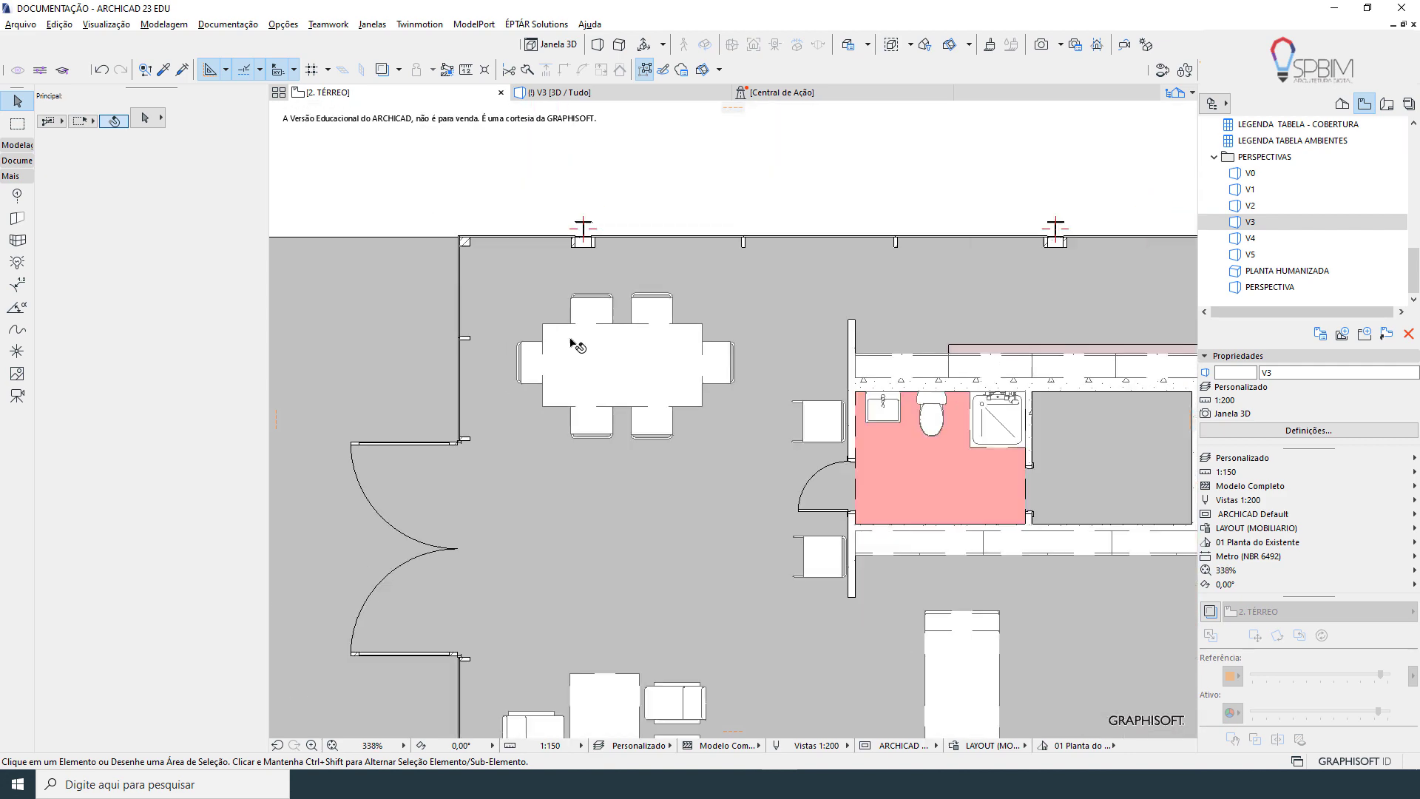
pyautogui.scroll(2, 528, 427)
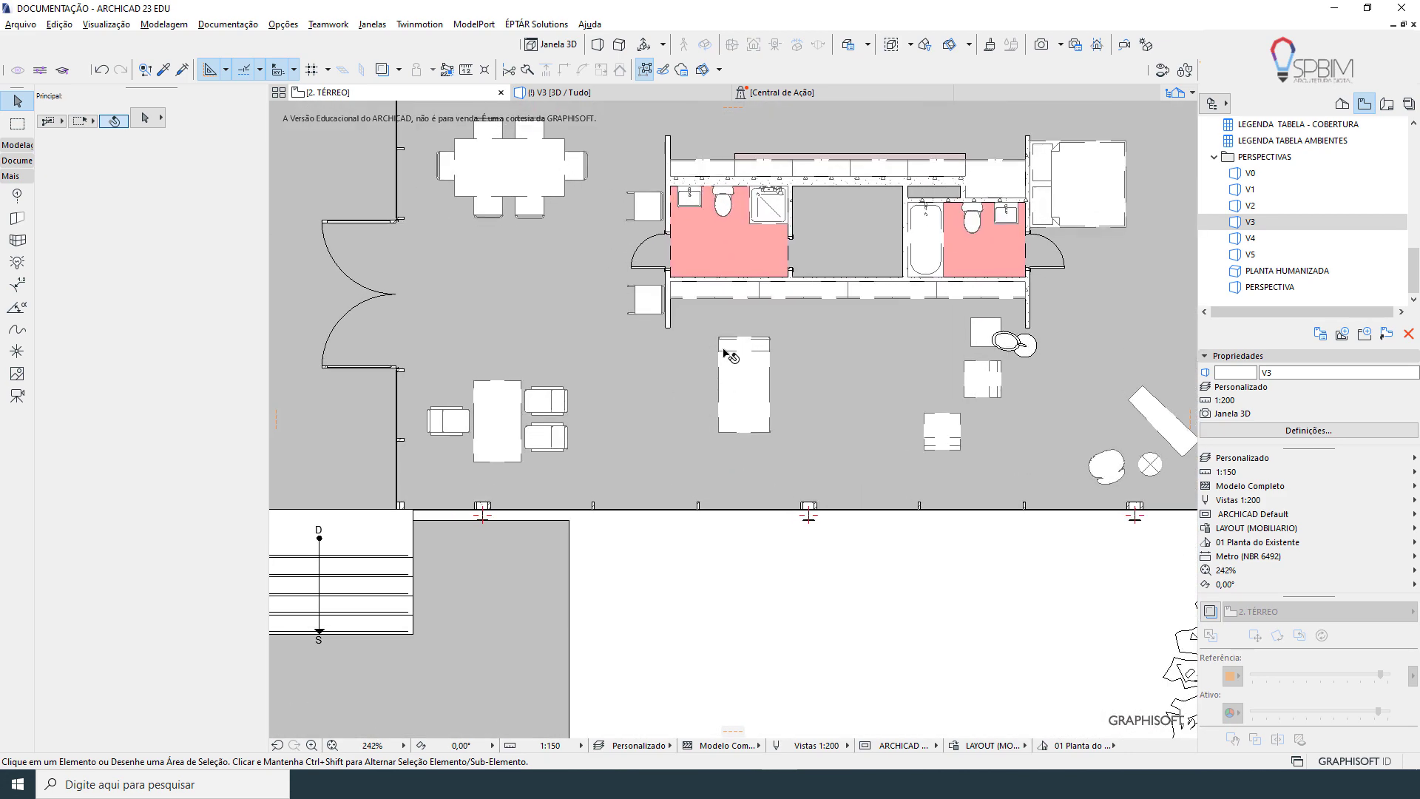
pyautogui.moveTo(710, 342); pyautogui.dragTo(653, 397, button='middle')
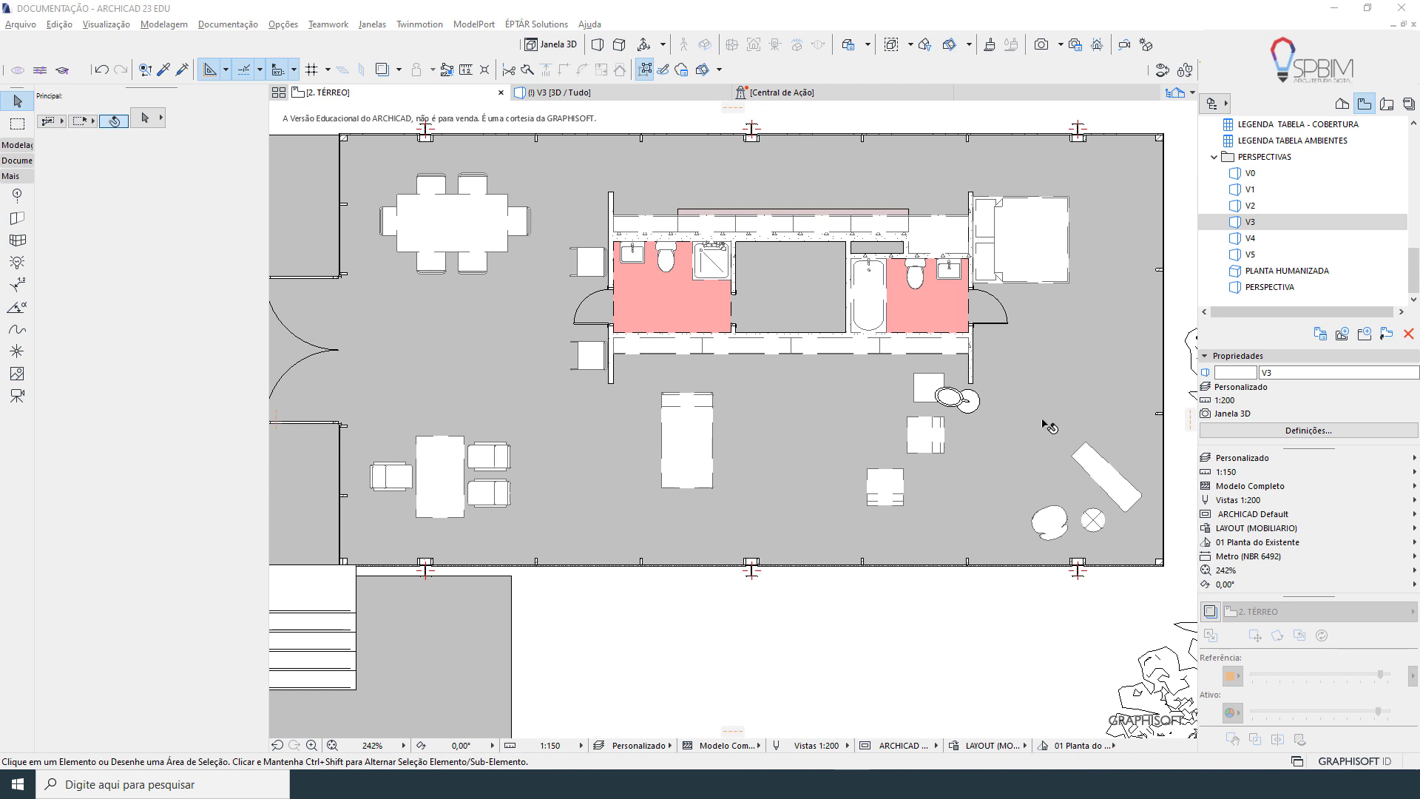
# Hide the layer of the FO-02 ceiling slab that covers the bathroom in the ground floor plan
pyautogui.scroll(-1, 739, 425)
pyautogui.moveTo(735, 473); pyautogui.dragTo(843, 488, button='middle')
pyautogui.scroll(4, 817, 343)
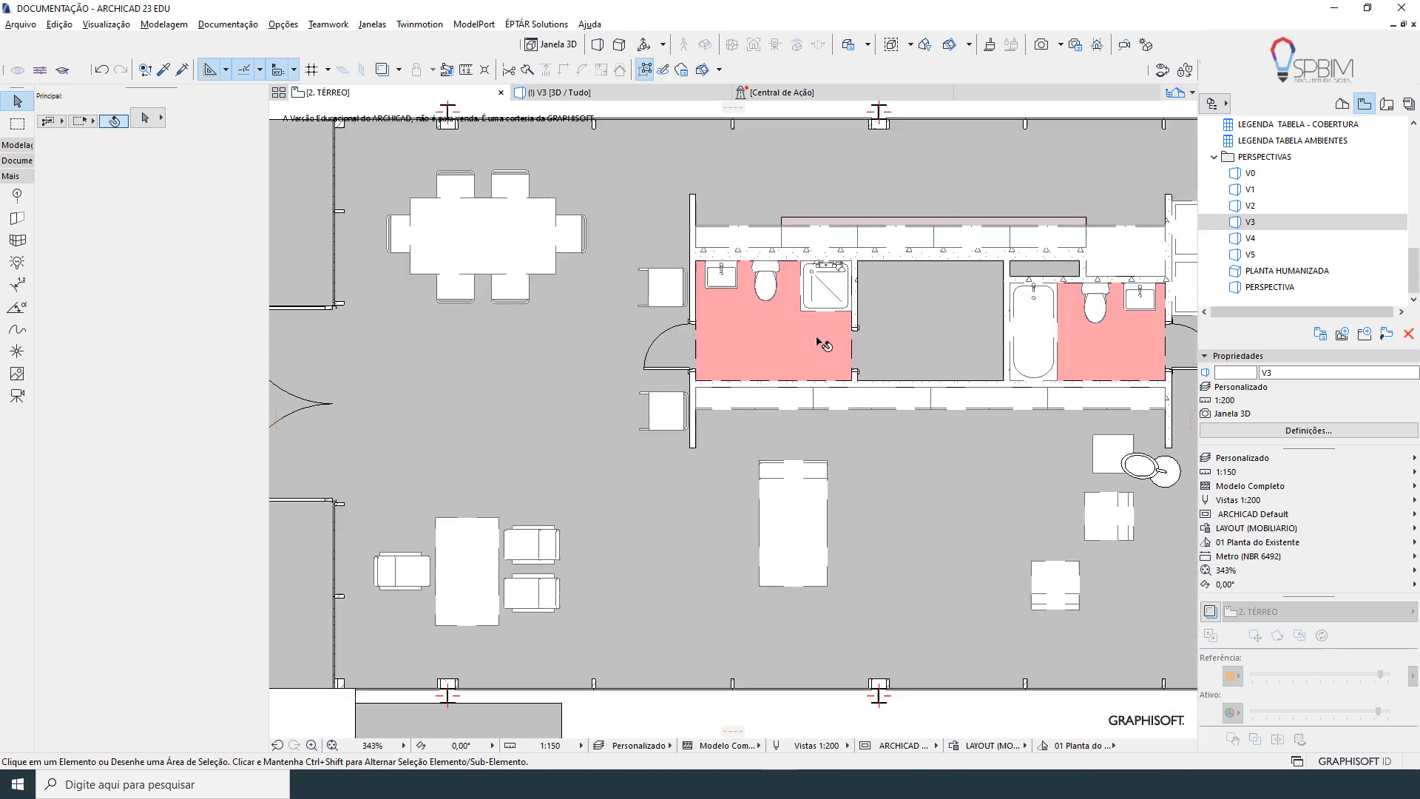
pyautogui.click(774, 349)
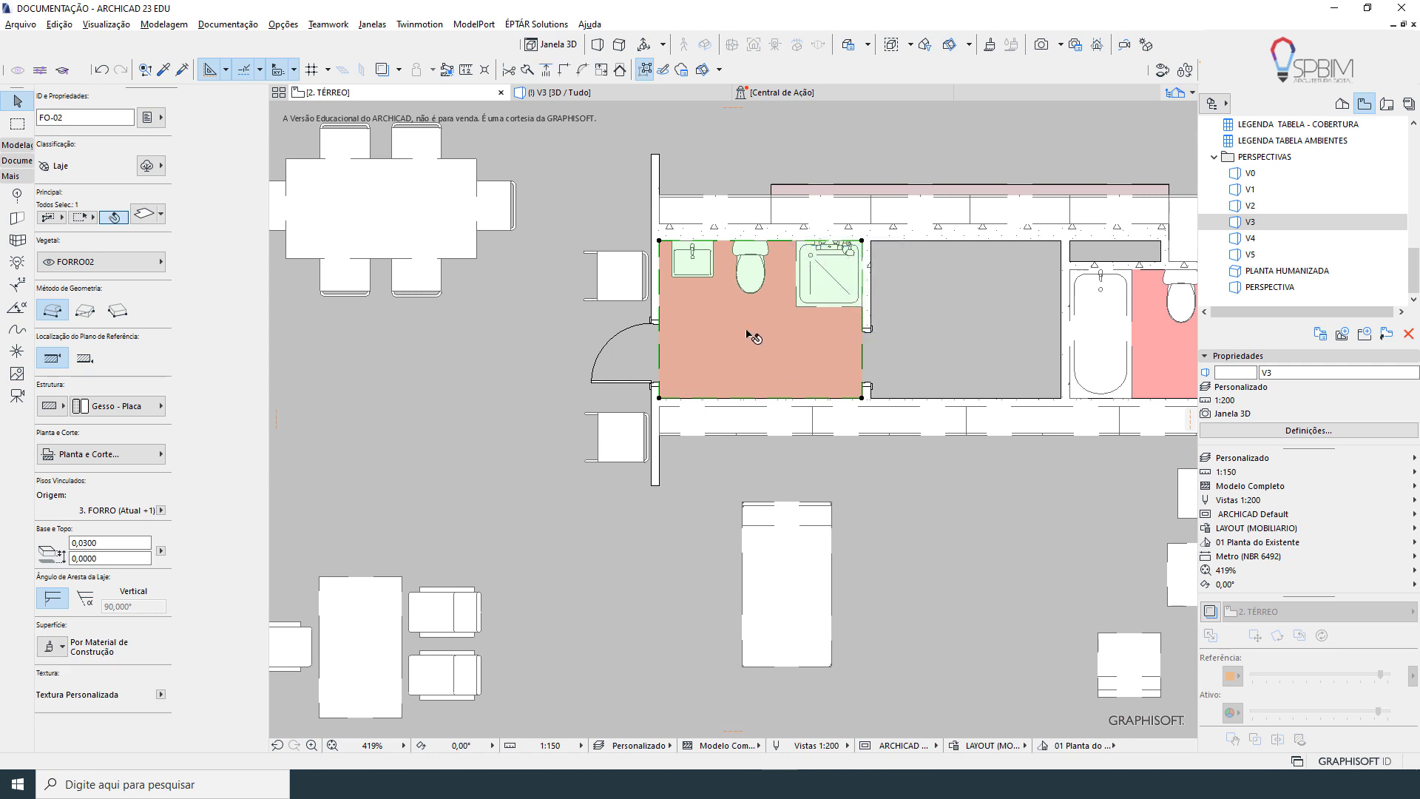
pyautogui.rightClick(713, 335)
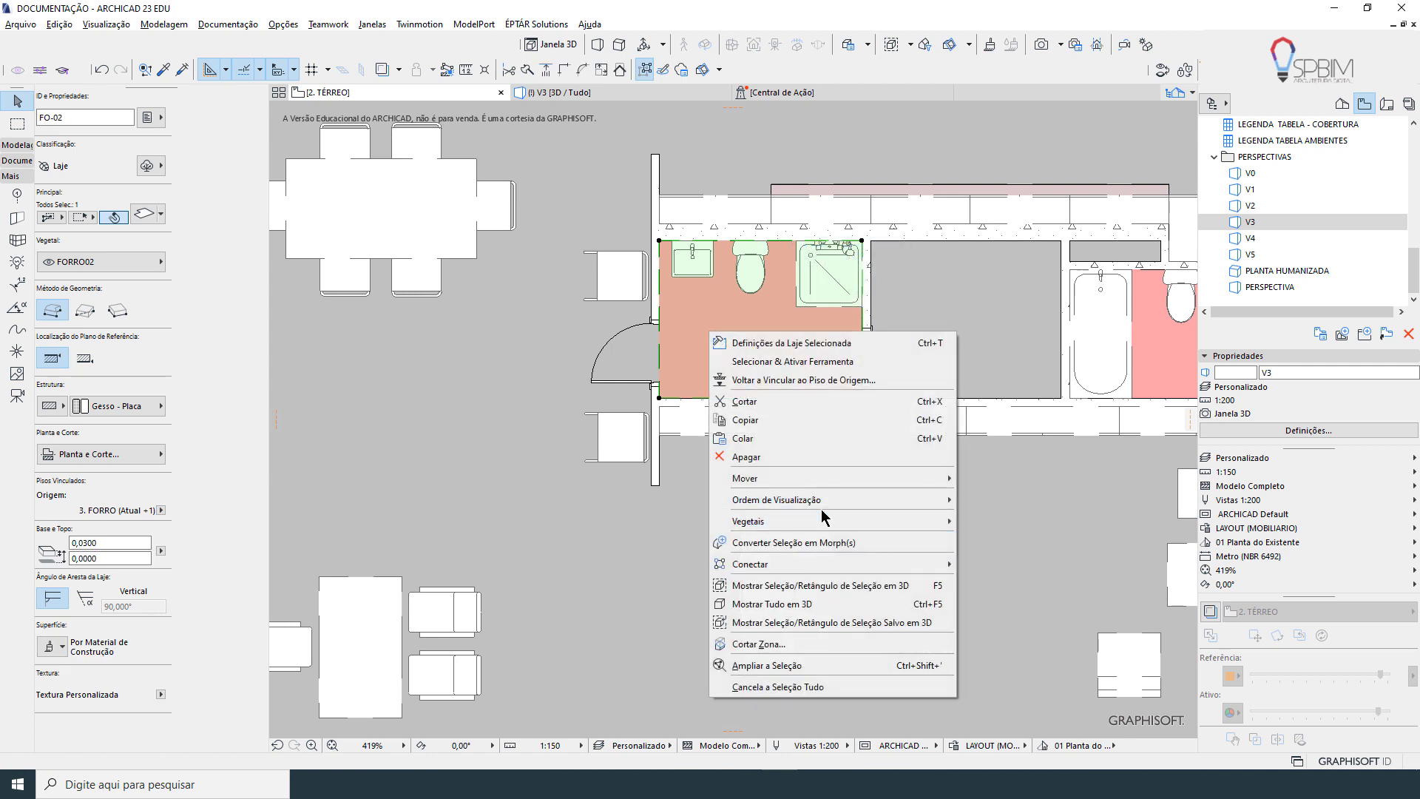
pyautogui.moveTo(821, 520)
pyautogui.click(1006, 545)
pyautogui.scroll(-5, 773, 364)
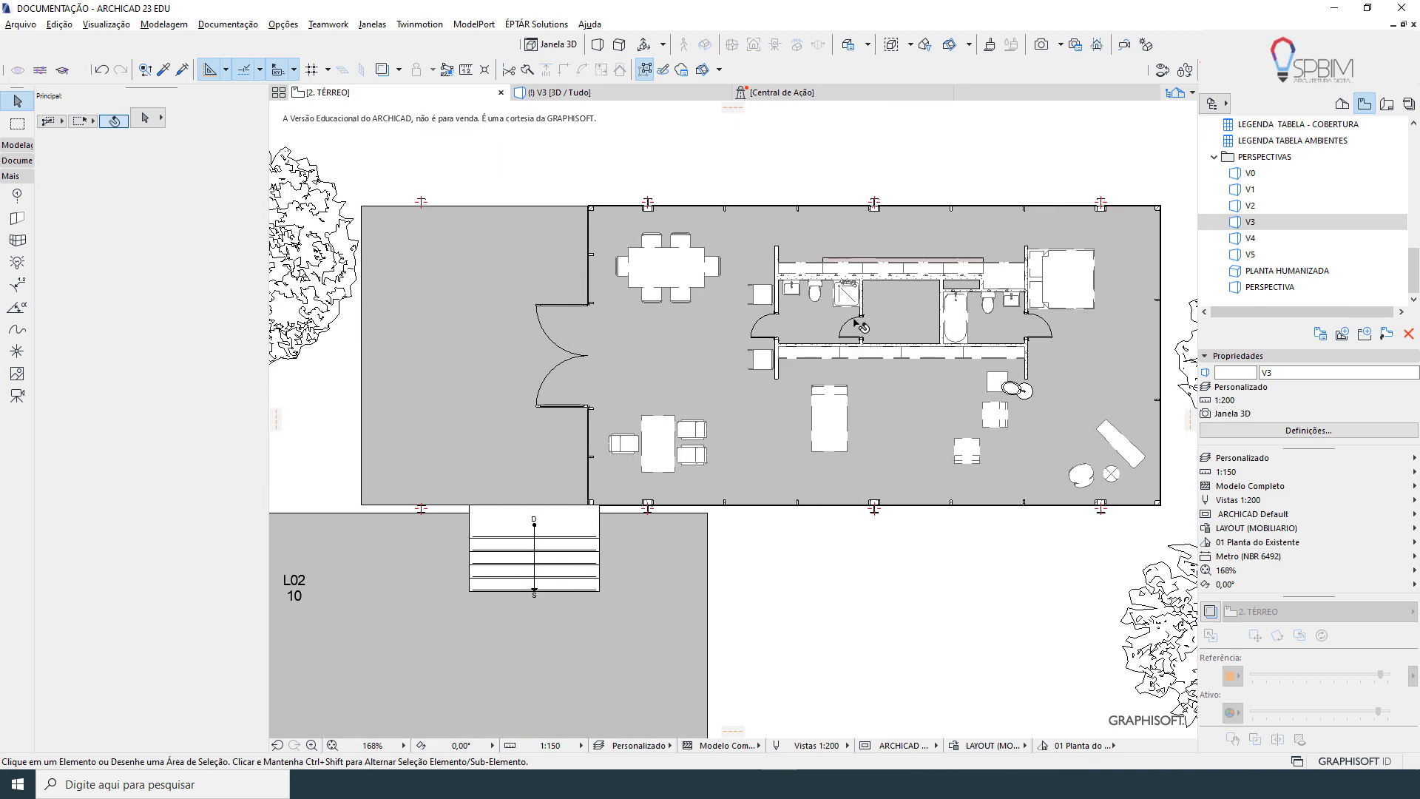
pyautogui.moveTo(1021, 318); pyautogui.dragTo(1014, 319, button='middle')
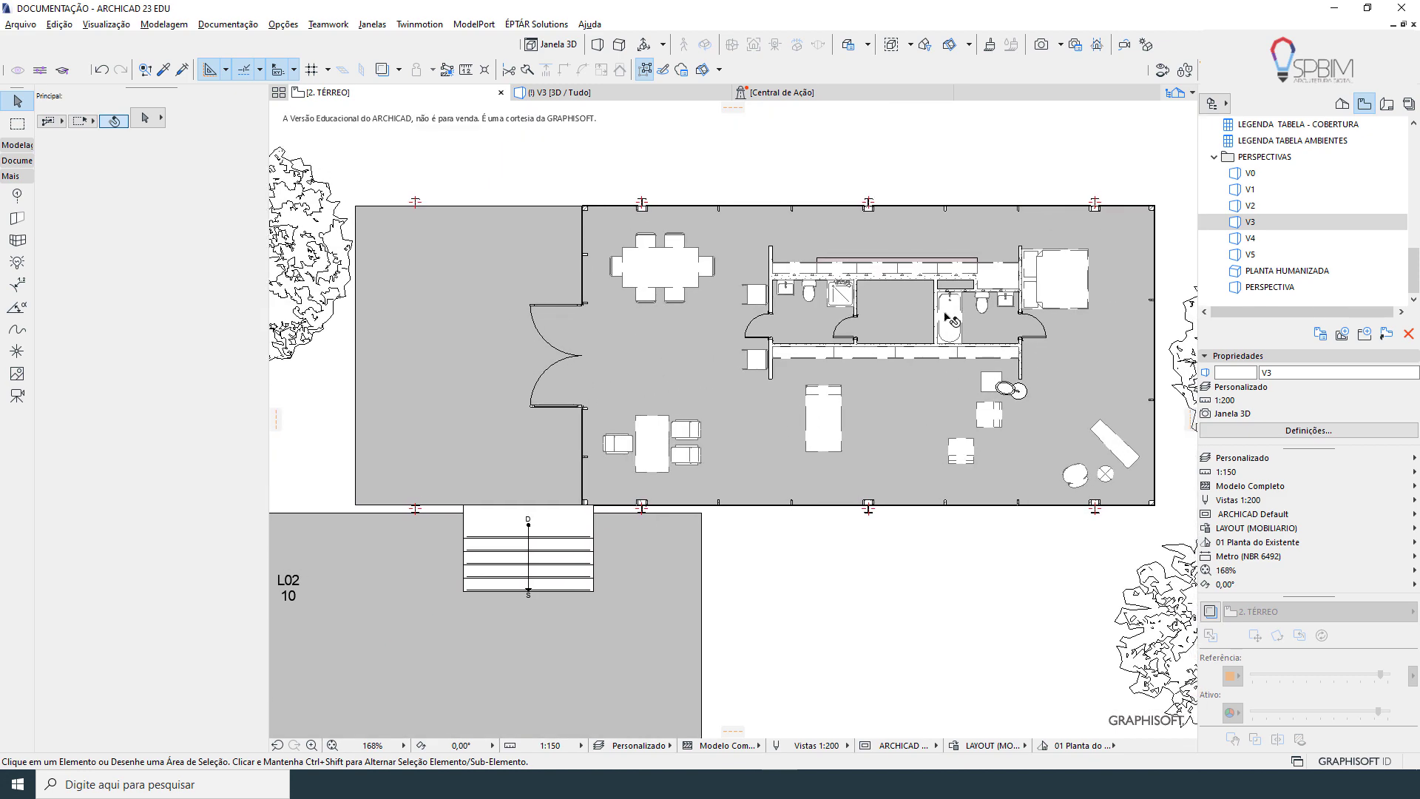
# Create a new rule named PORTAS E JANELAS | CINZA in the LAYOUT (MOBILIARIO) graphic override combination
pyautogui.click(955, 745)
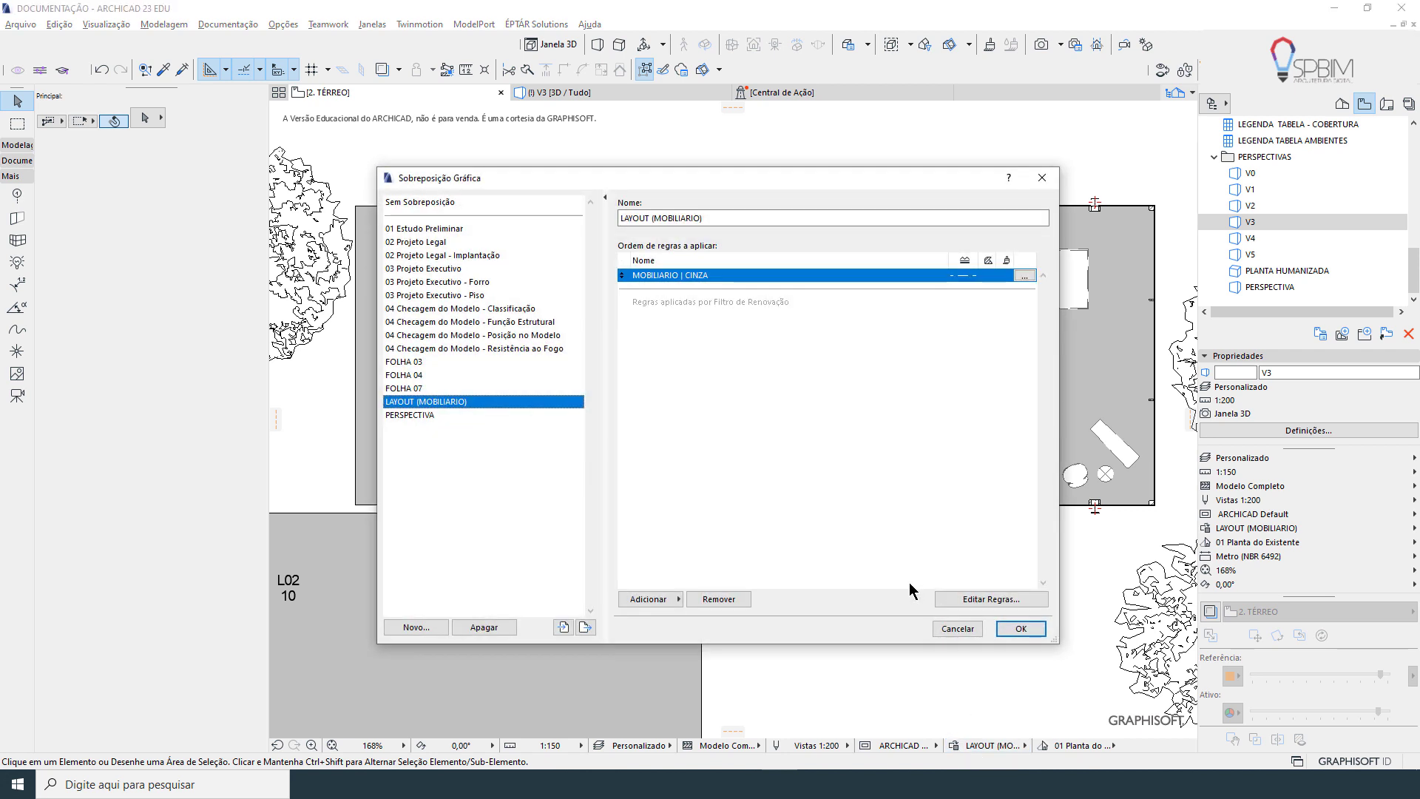
pyautogui.click(647, 600)
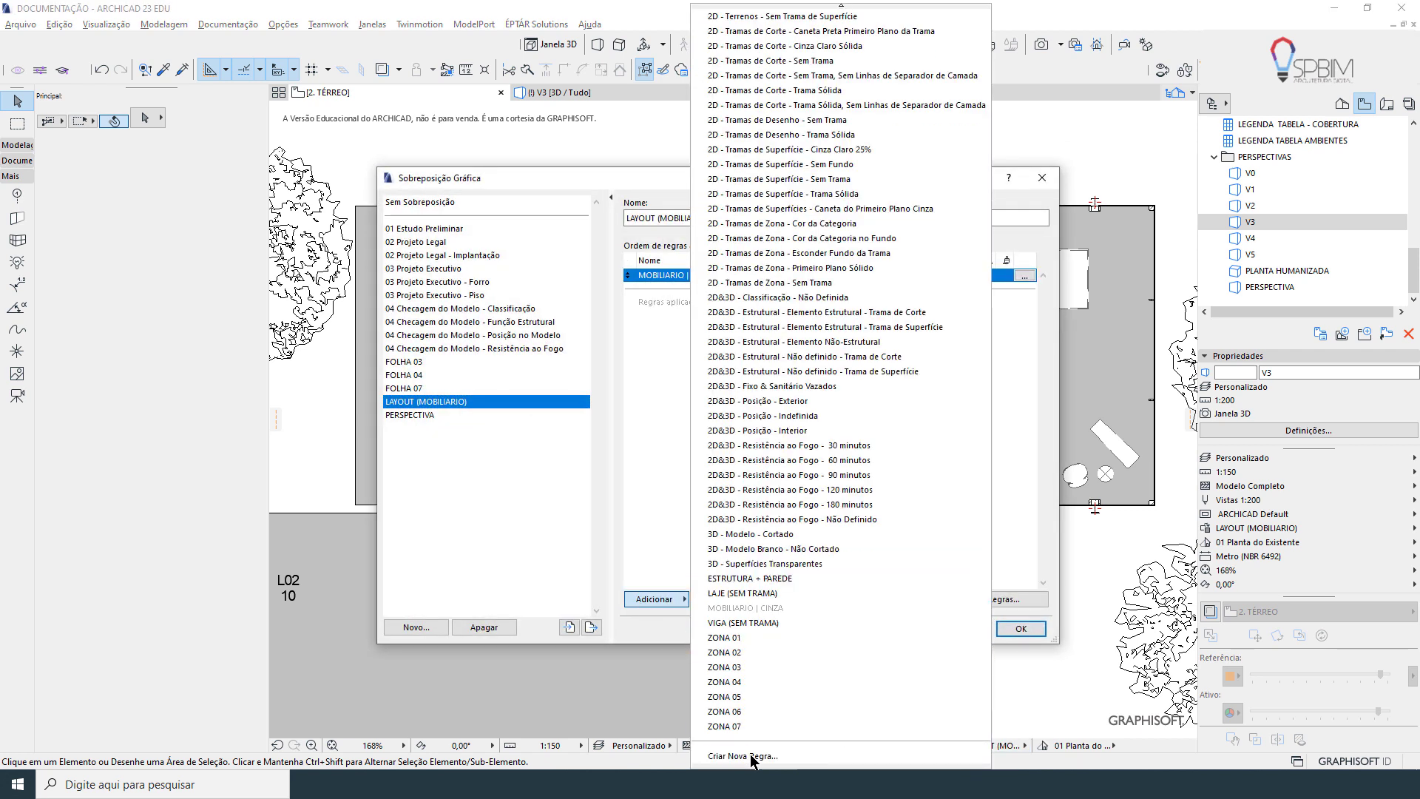
pyautogui.click(751, 756)
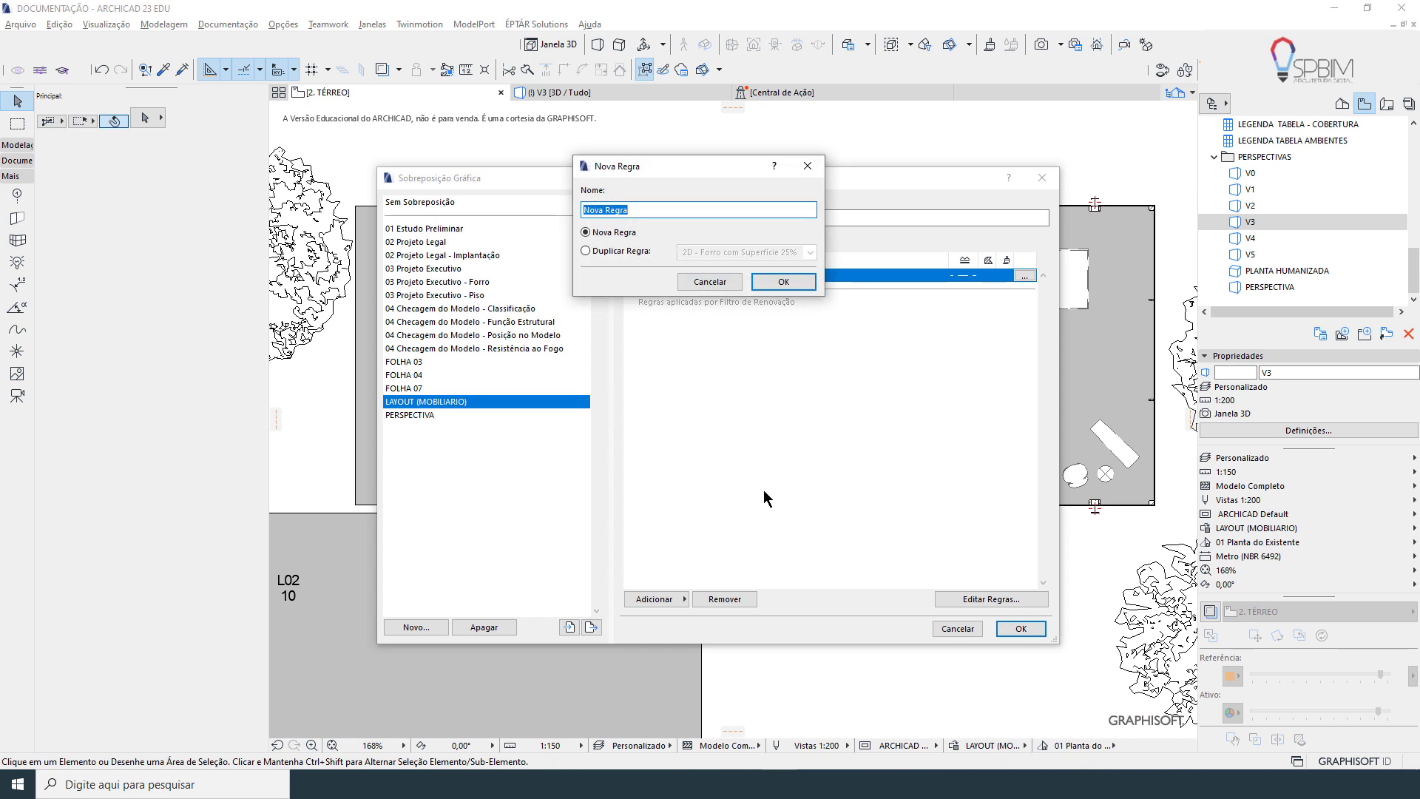
pyautogui.write('portas')
pyautogui.hotkey('ctrl', 'a')
pyautogui.write('P')
pyautogui.click(784, 282)
# Set the element type criterion of the PORTAS E JANELAS | CINZA rule to Porta and add a second one for Janela
pyautogui.click(987, 603)
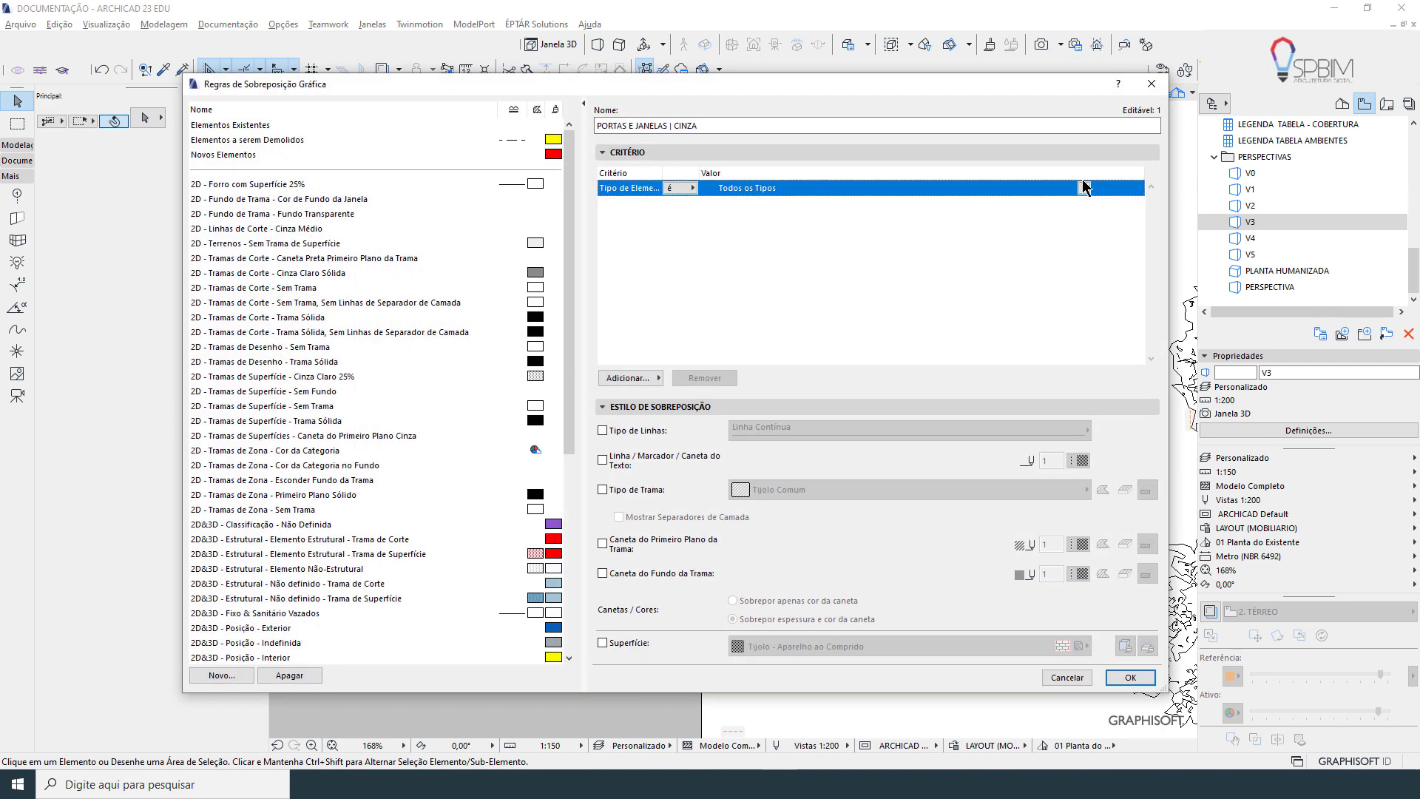
pyautogui.click(1084, 188)
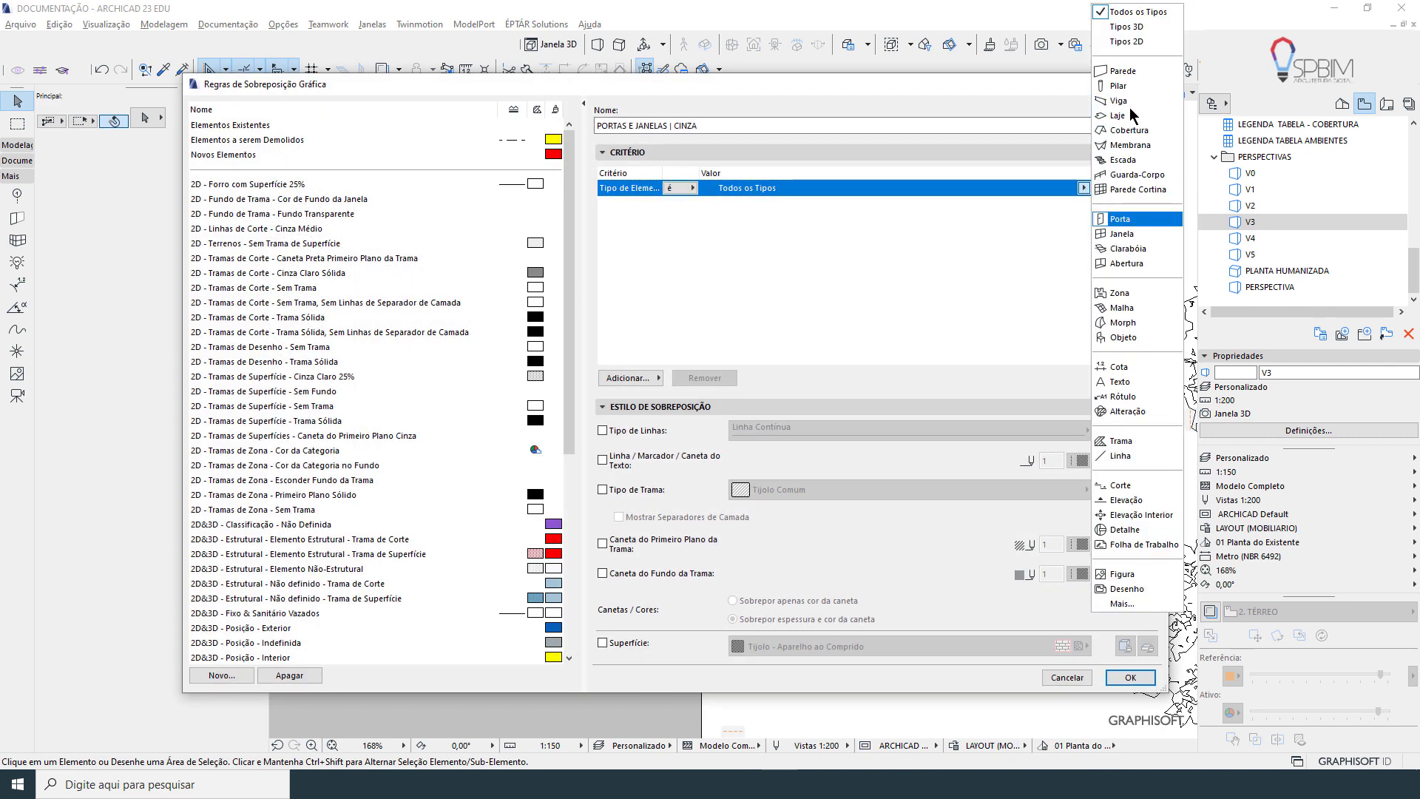
pyautogui.click(1143, 222)
pyautogui.click(634, 376)
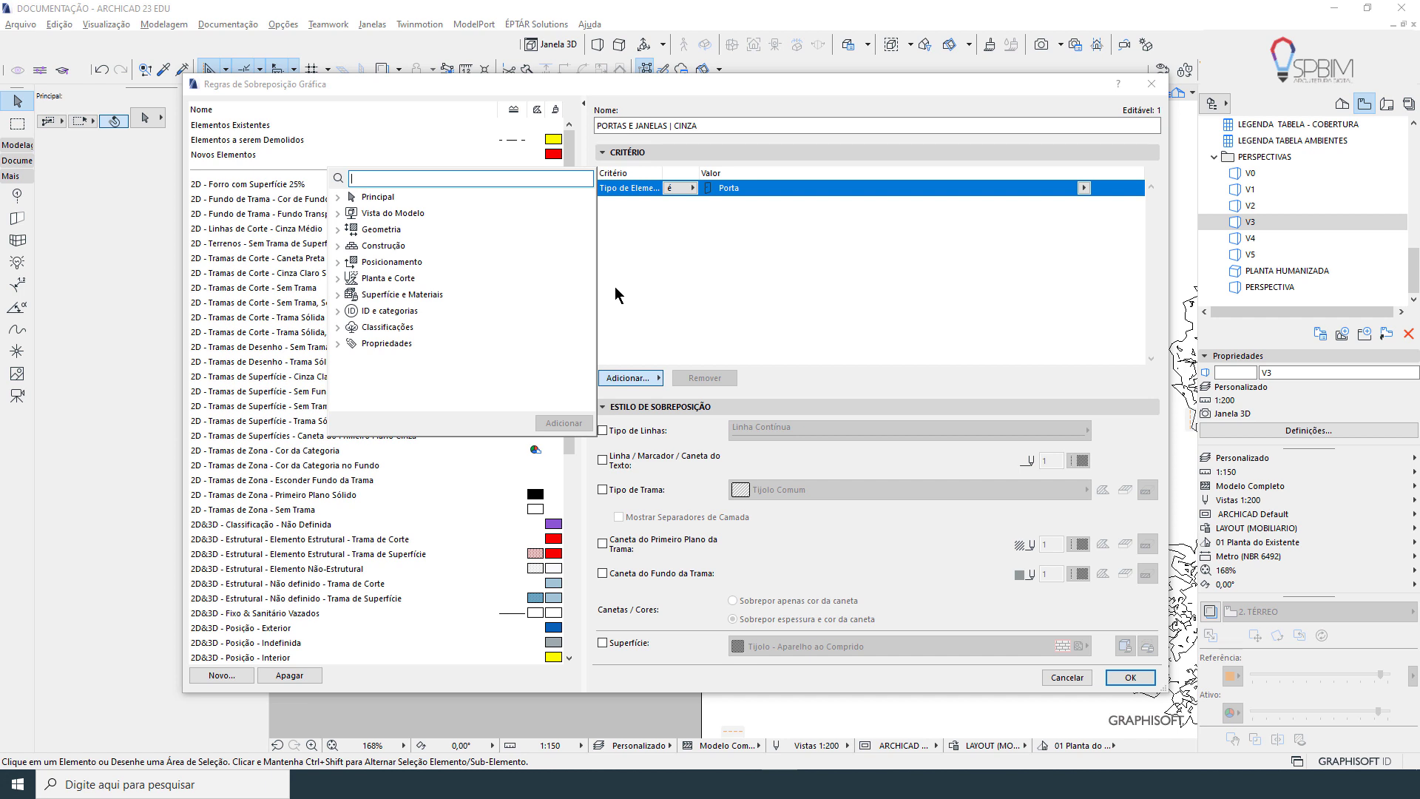
pyautogui.write('TIPO DE ELE')
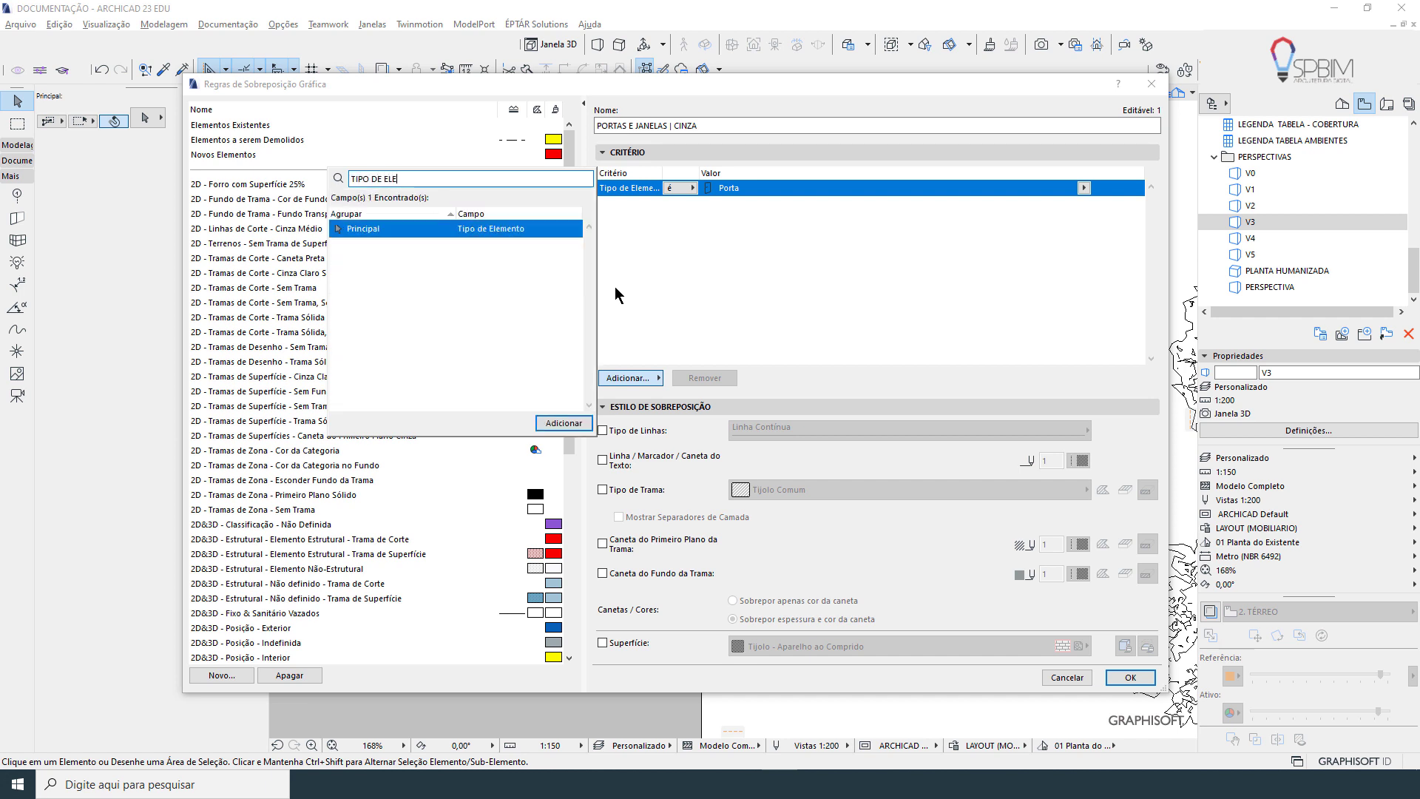
pyautogui.doubleClick(513, 228)
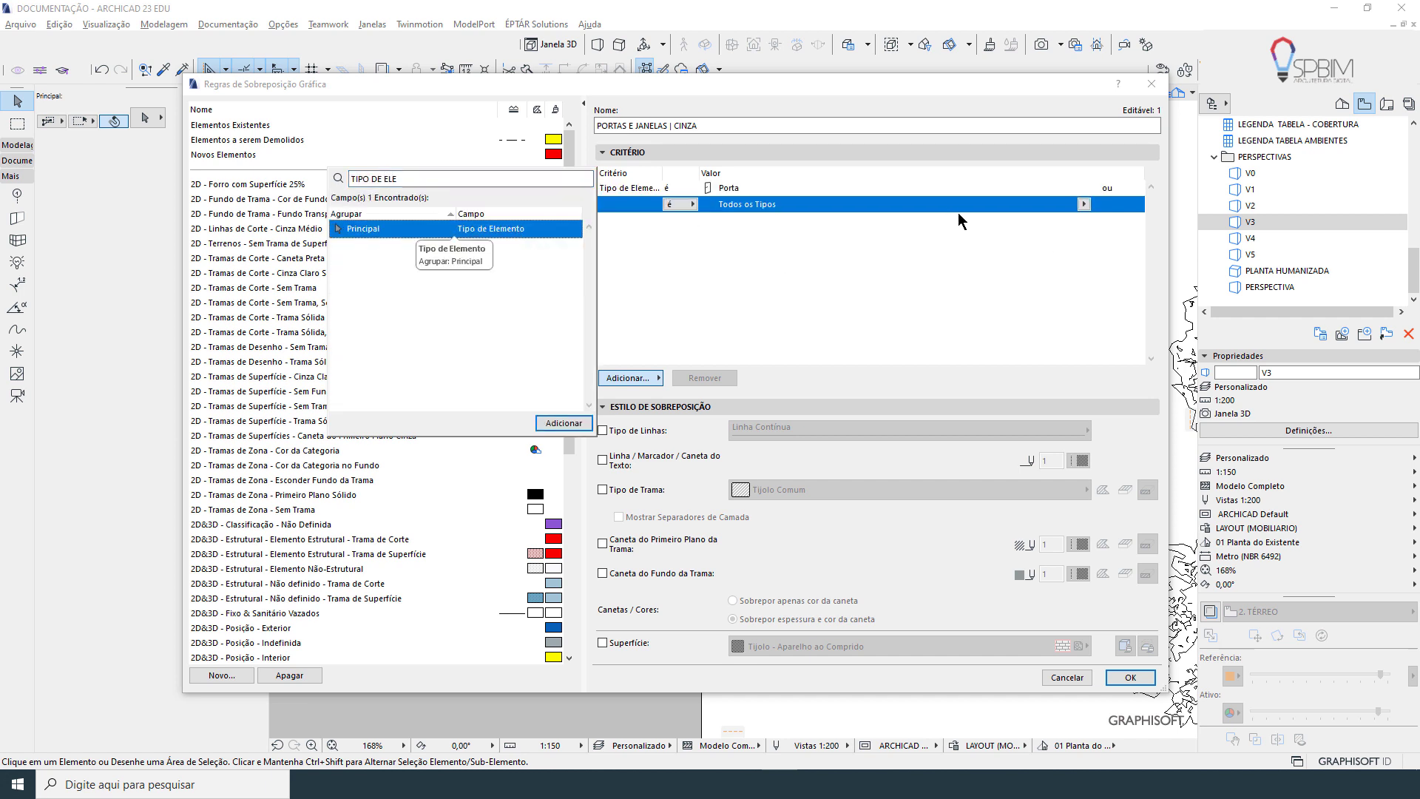
pyautogui.click(1083, 204)
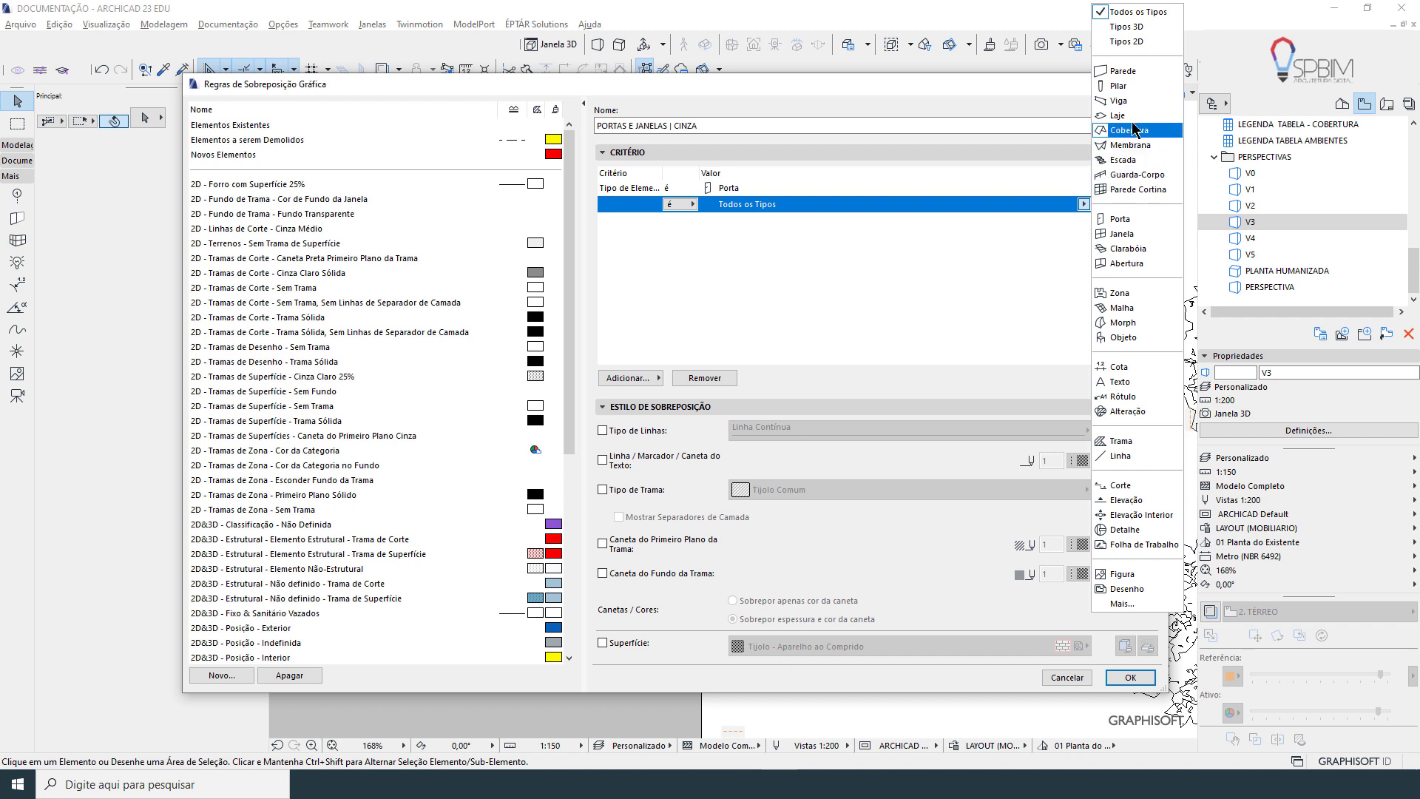
pyautogui.click(1121, 234)
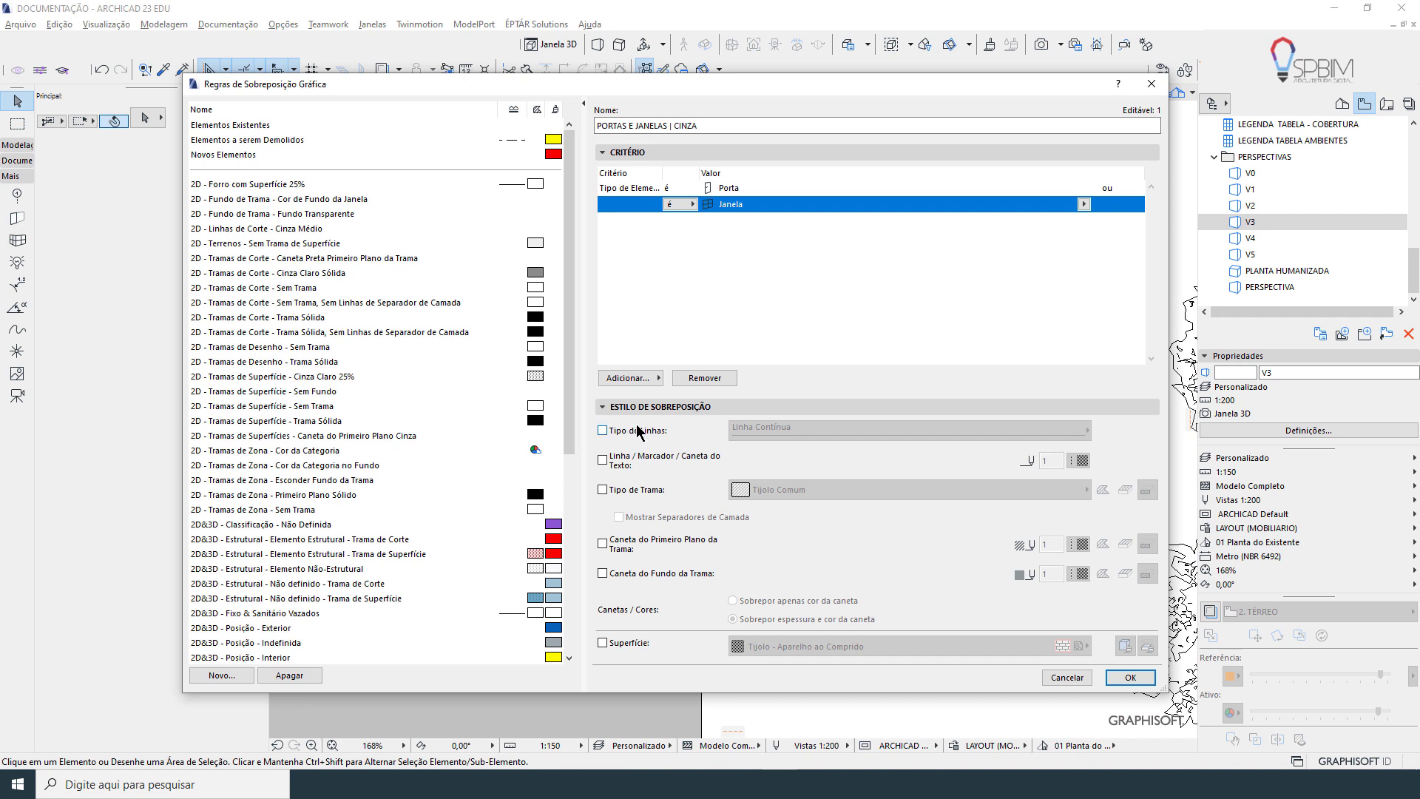
# Override the line pen of the PORTAS E JANELAS | CINZA rule with pen 218 and apply the rule and combination changes
pyautogui.click(661, 457)
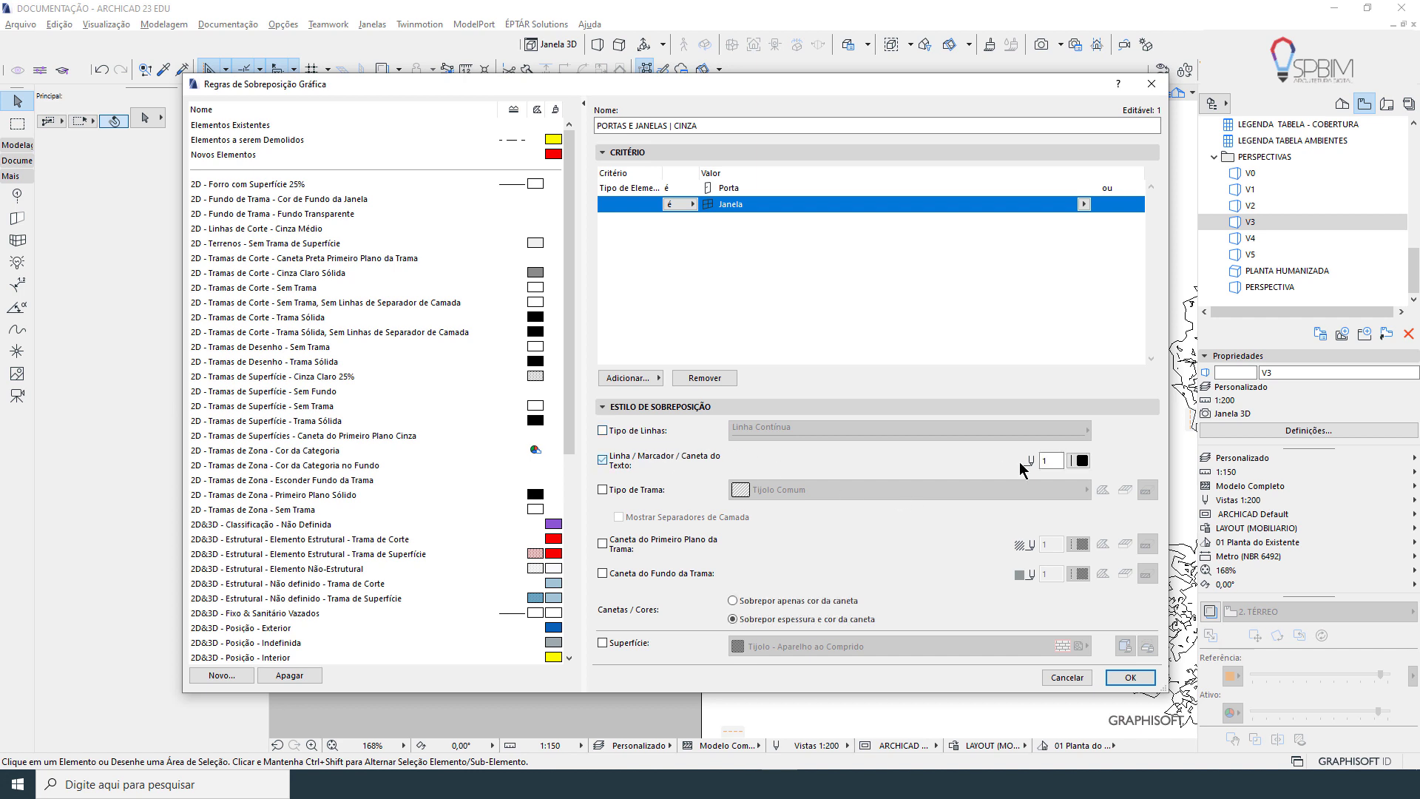
pyautogui.click(1080, 461)
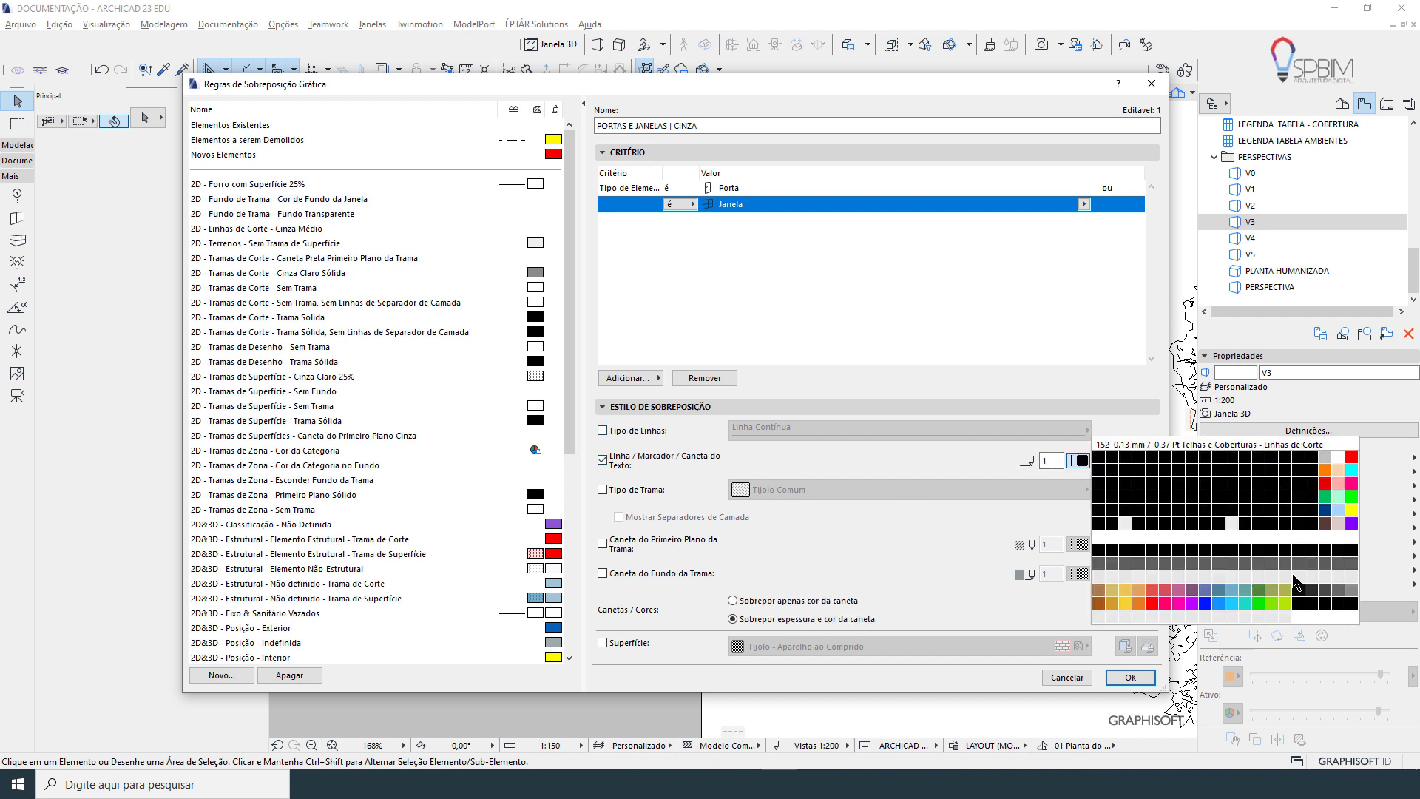
pyautogui.click(1328, 593)
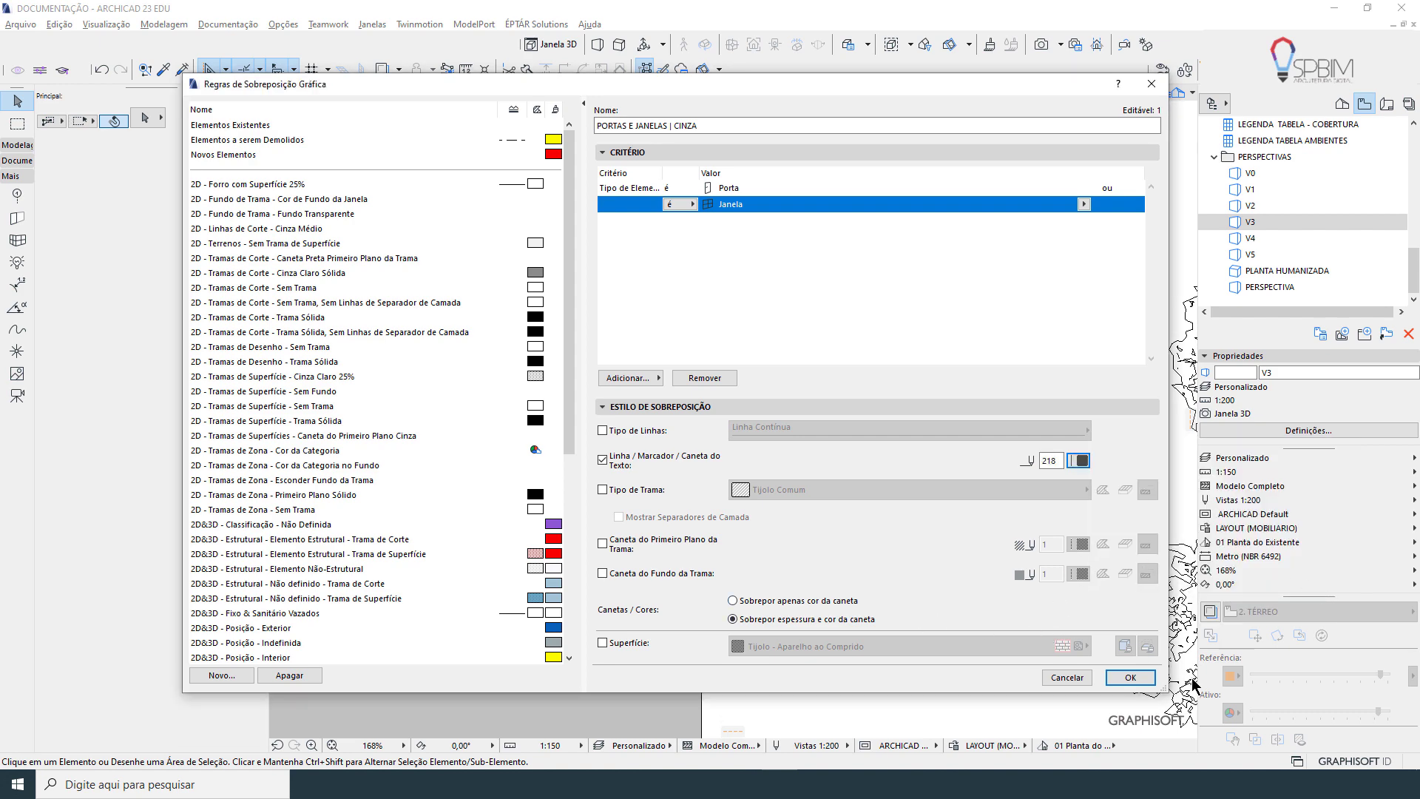
pyautogui.click(1143, 679)
pyautogui.click(1020, 629)
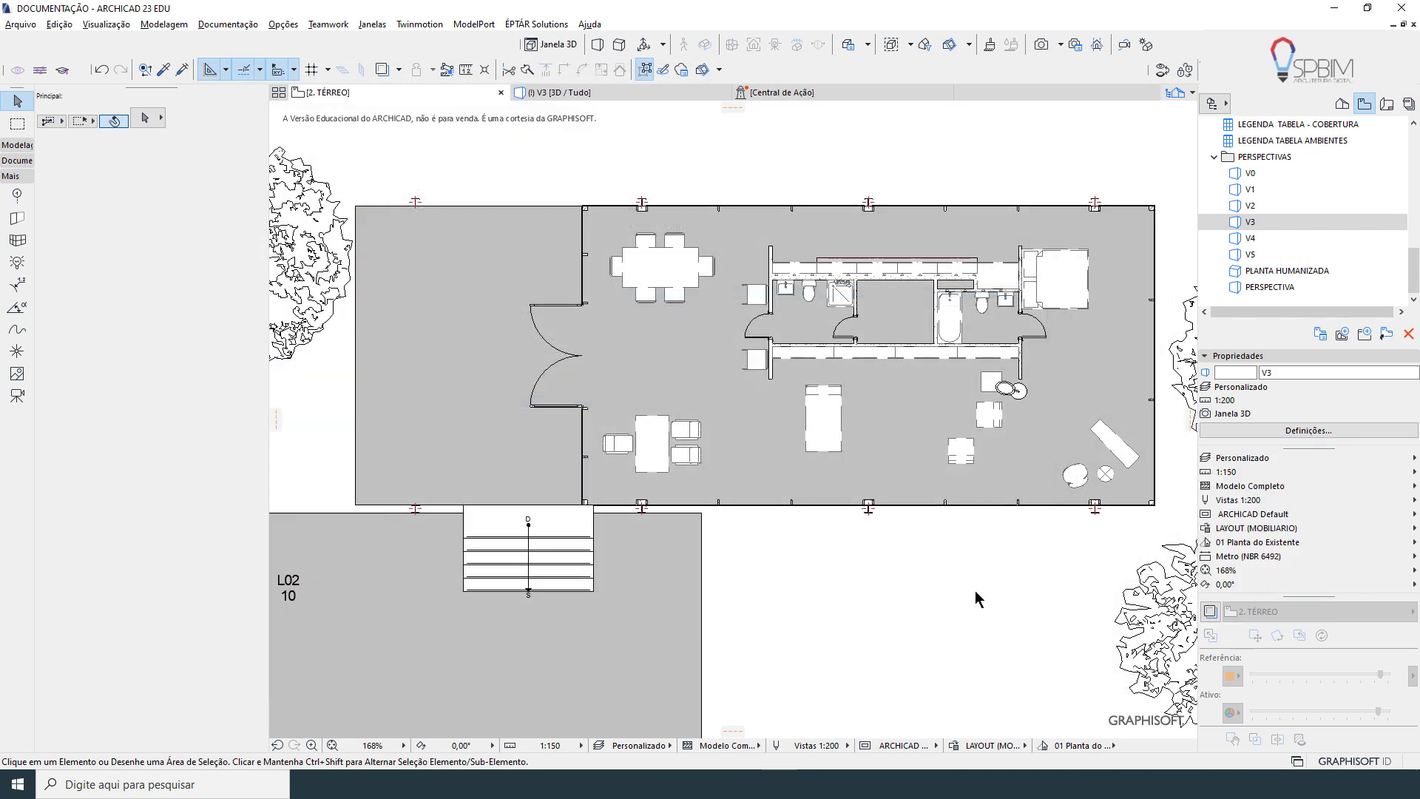
# Examine how the doors and furniture are drawn across the ground floor plan with the new override rule
pyautogui.scroll(5, 782, 404)
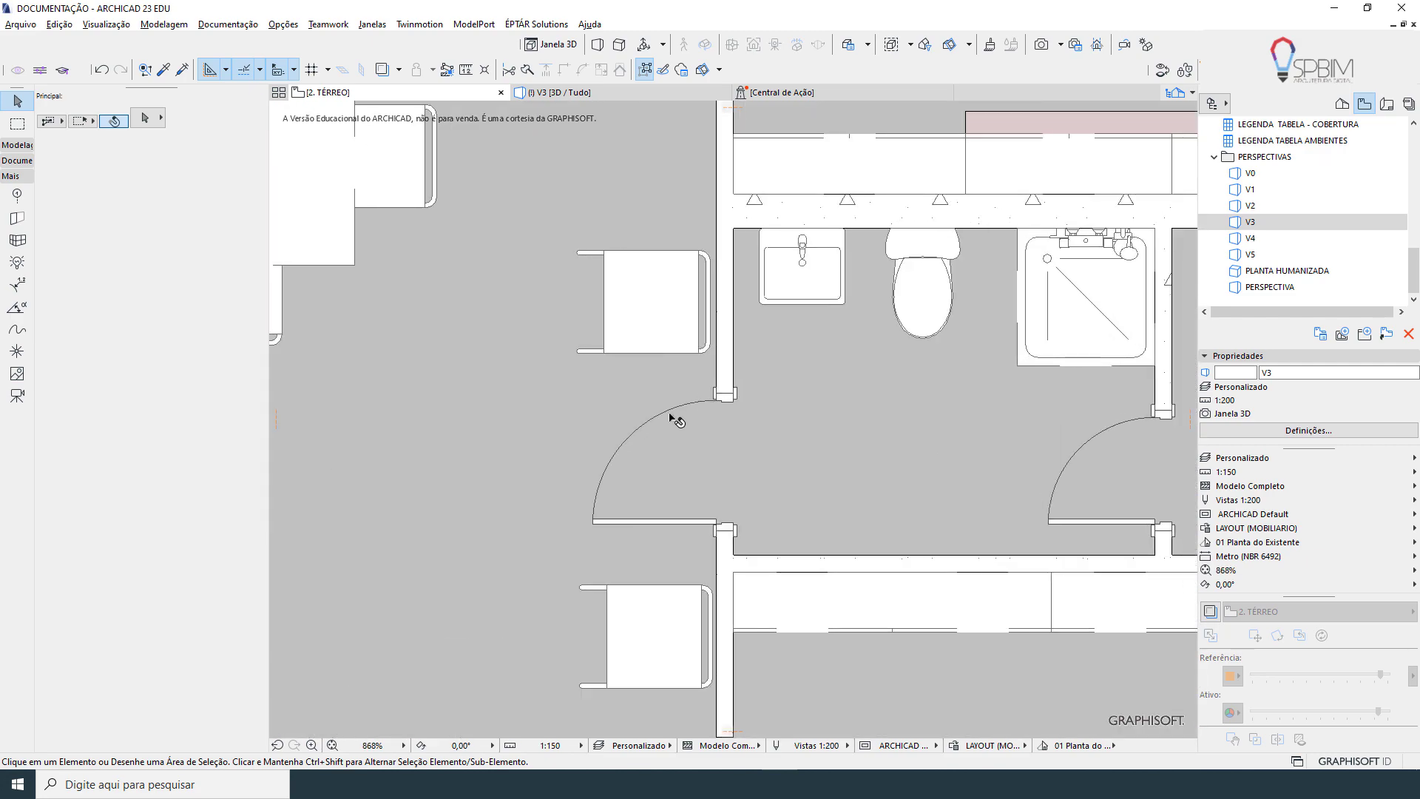
pyautogui.scroll(-2, 754, 501)
pyautogui.scroll(-5, 557, 466)
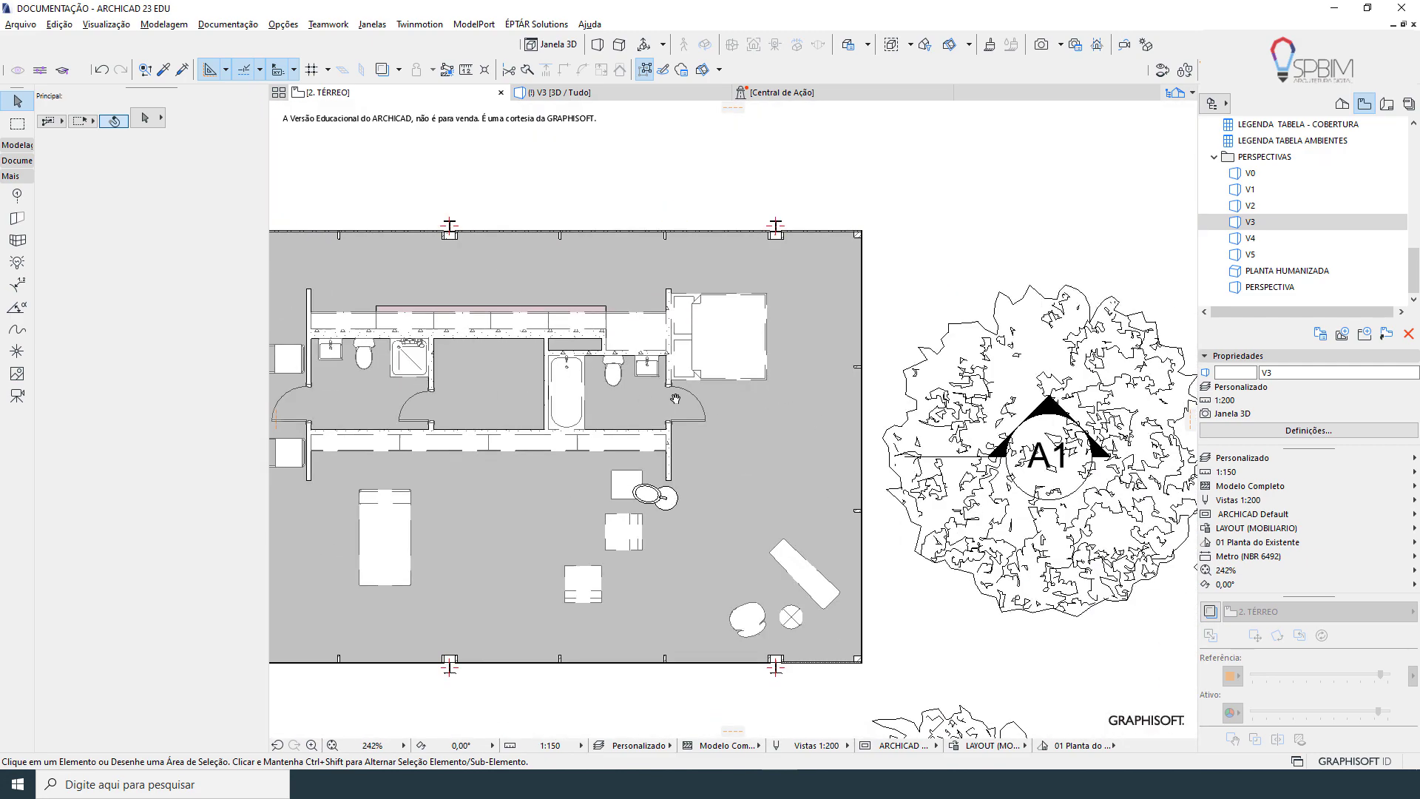
pyautogui.scroll(7, 688, 406)
pyautogui.scroll(-6, 831, 387)
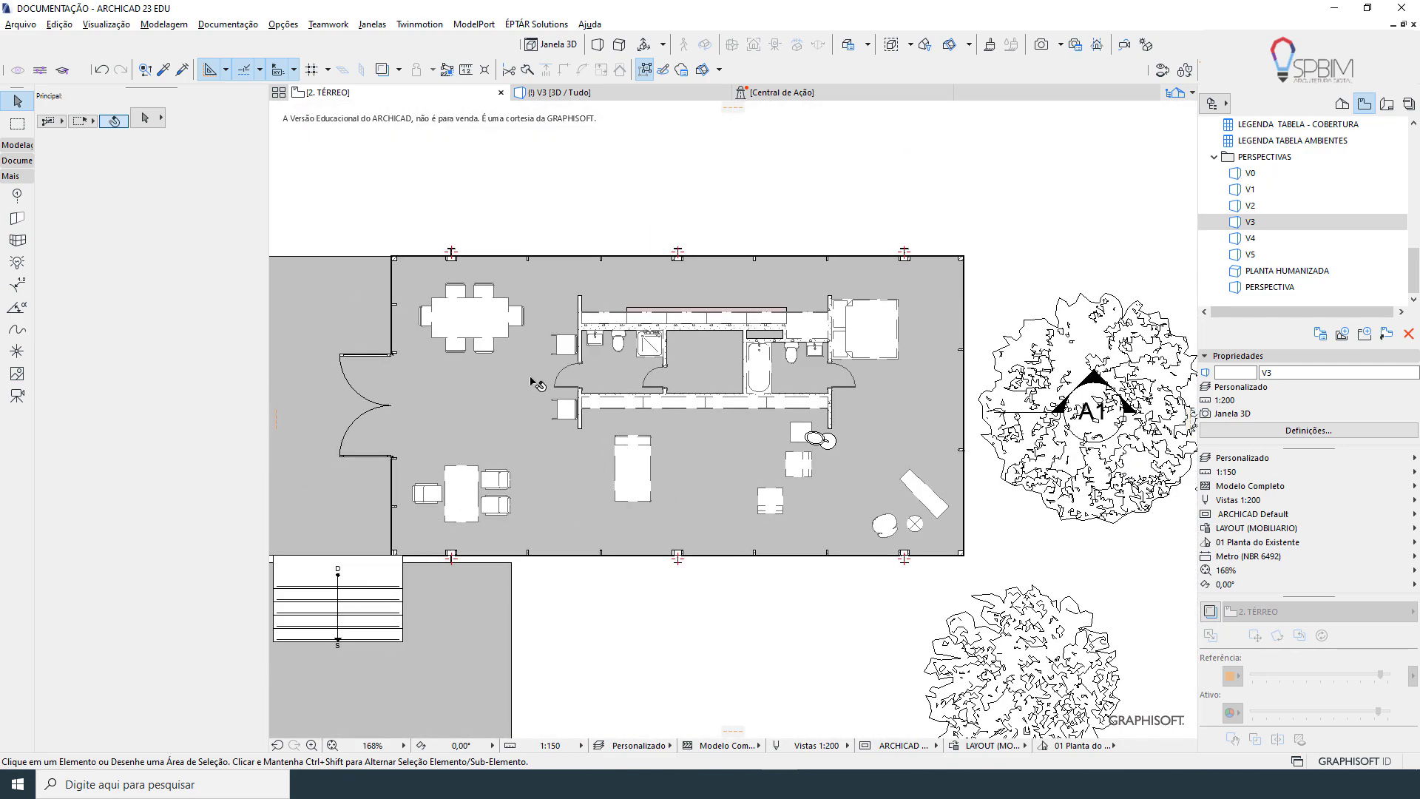
pyautogui.moveTo(528, 375); pyautogui.dragTo(612, 351, button='middle')
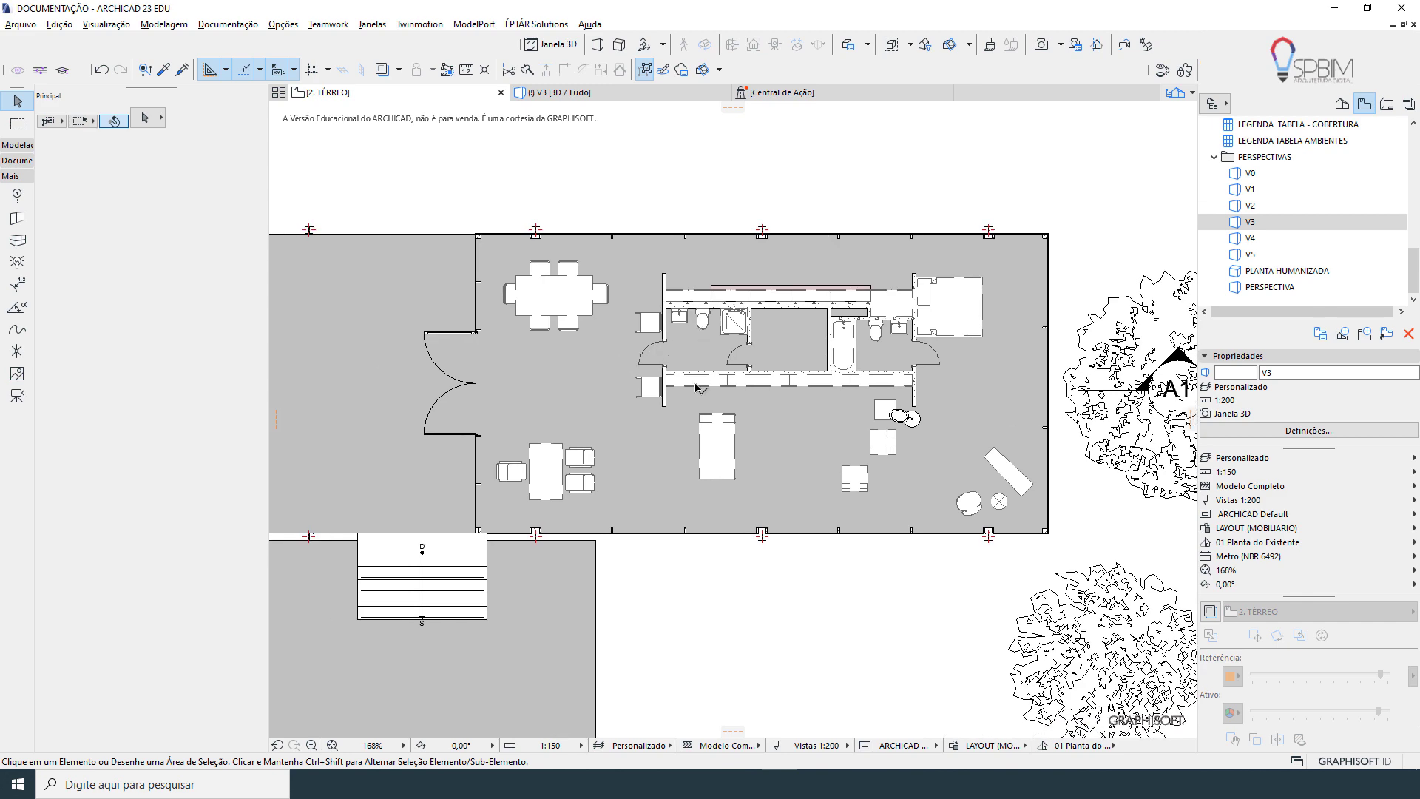
pyautogui.moveTo(596, 376); pyautogui.dragTo(881, 266, button='middle')
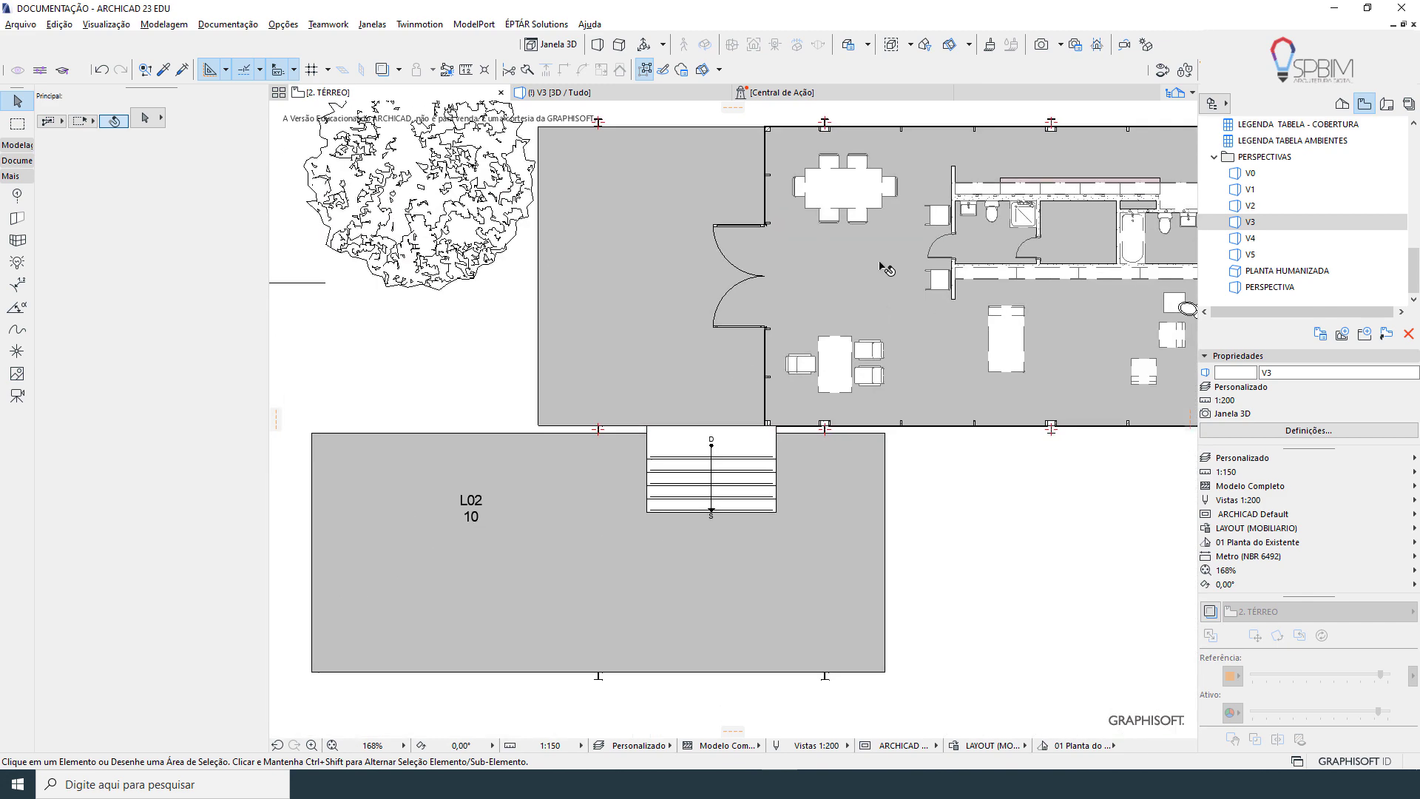
# Check the settings of the L02 slab between the two stairs without changing them
pyautogui.scroll(-1, 881, 266)
pyautogui.moveTo(885, 398); pyautogui.dragTo(789, 418, button='middle')
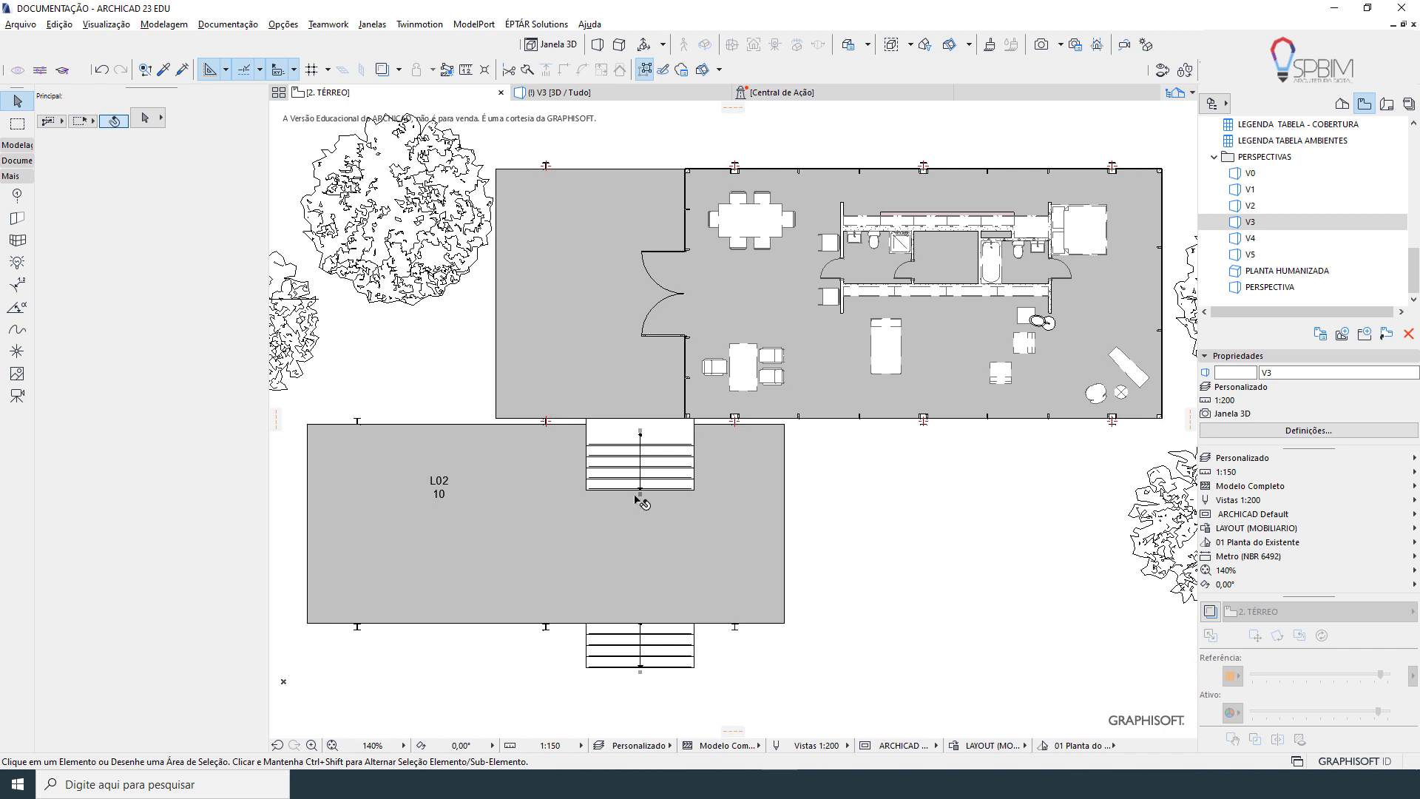
pyautogui.click(641, 555)
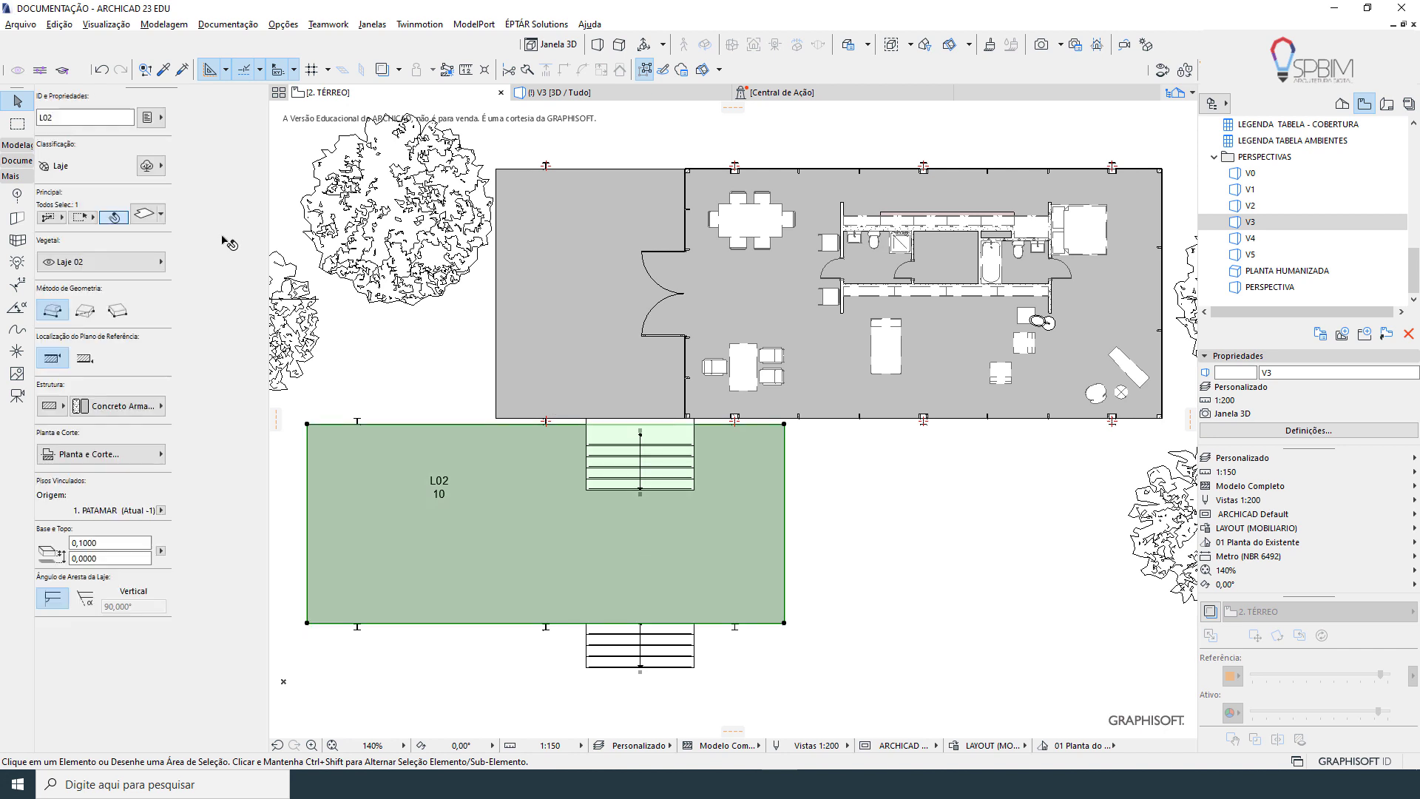
pyautogui.click(150, 216)
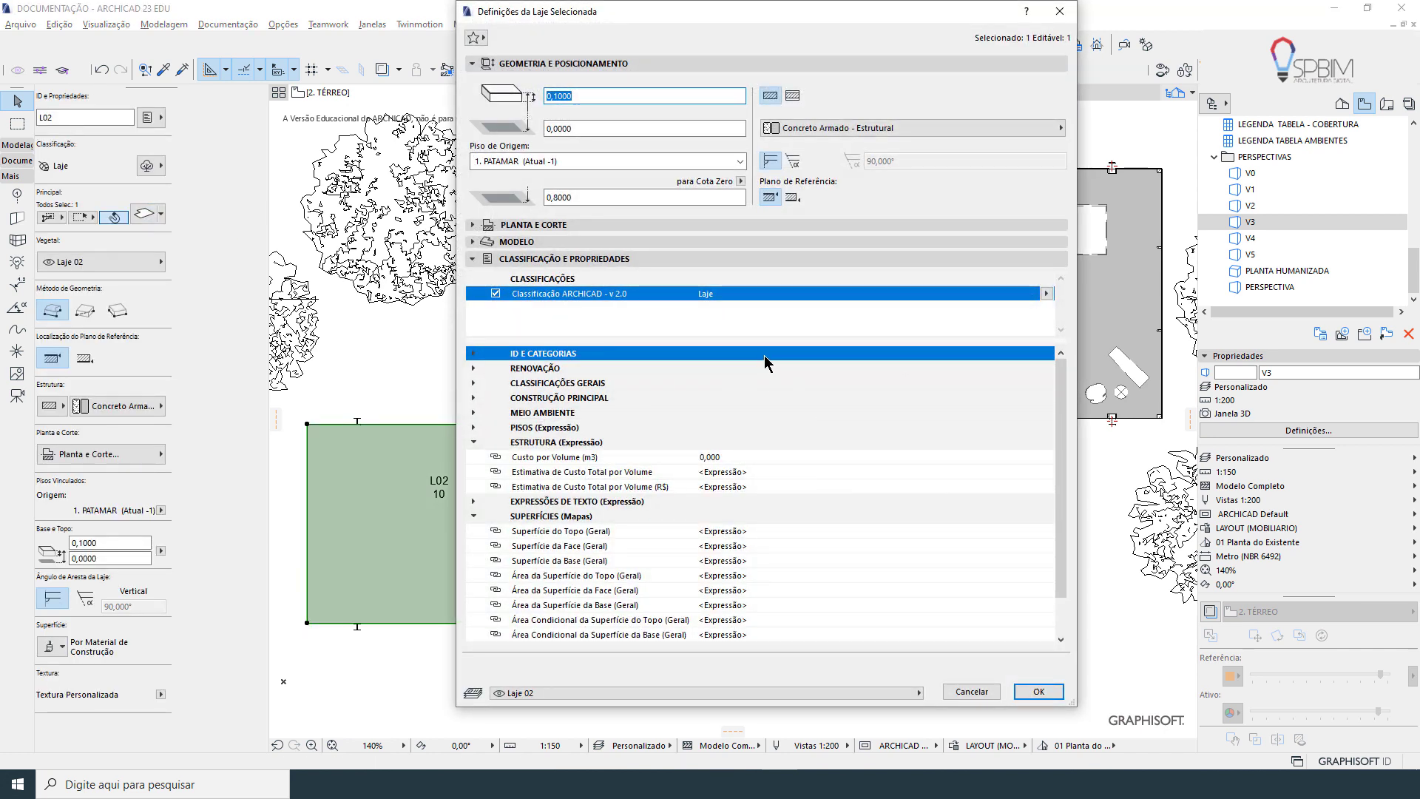
pyautogui.press('Escape')
pyautogui.click(856, 502)
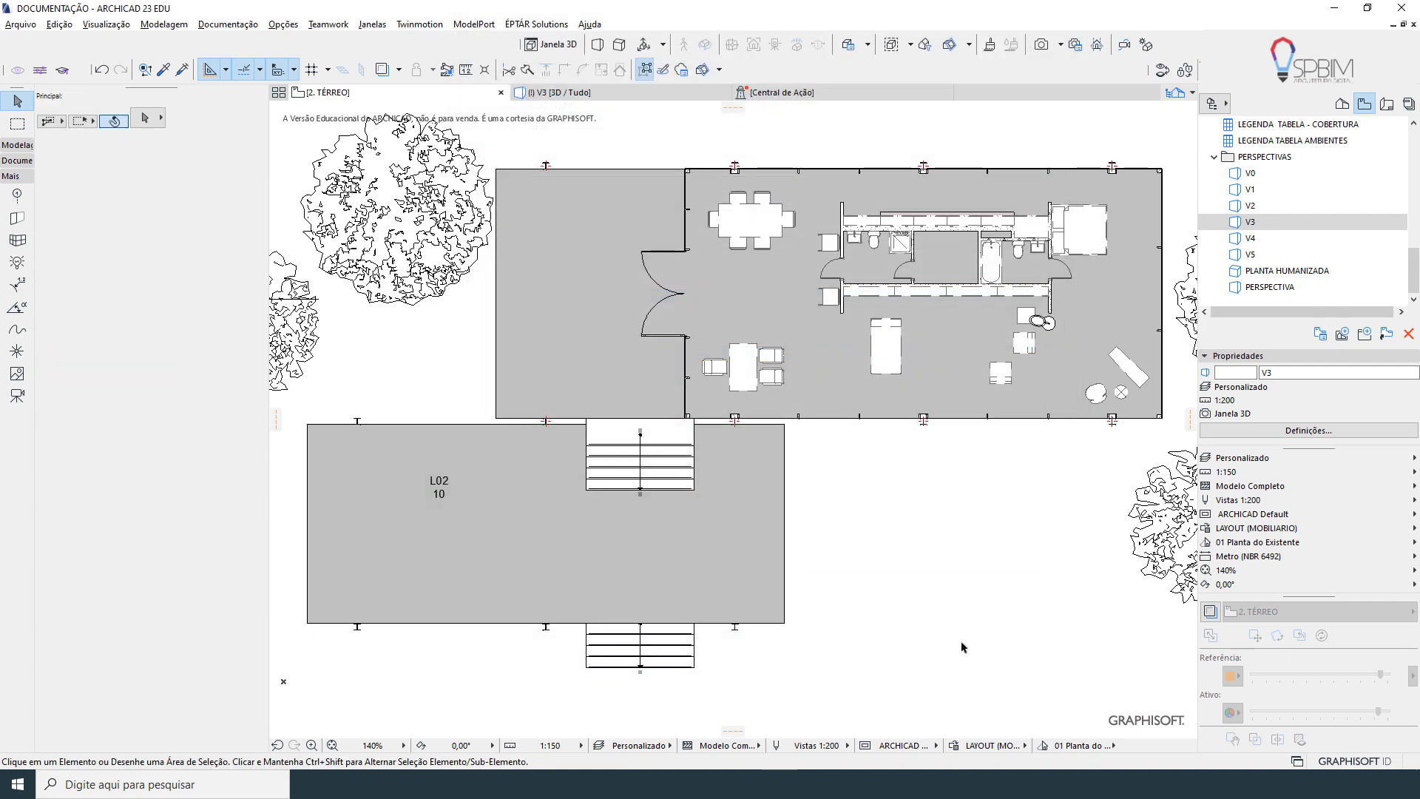
# Create a new graphic override rule named LAJE | SEM TRAMA
pyautogui.click(954, 745)
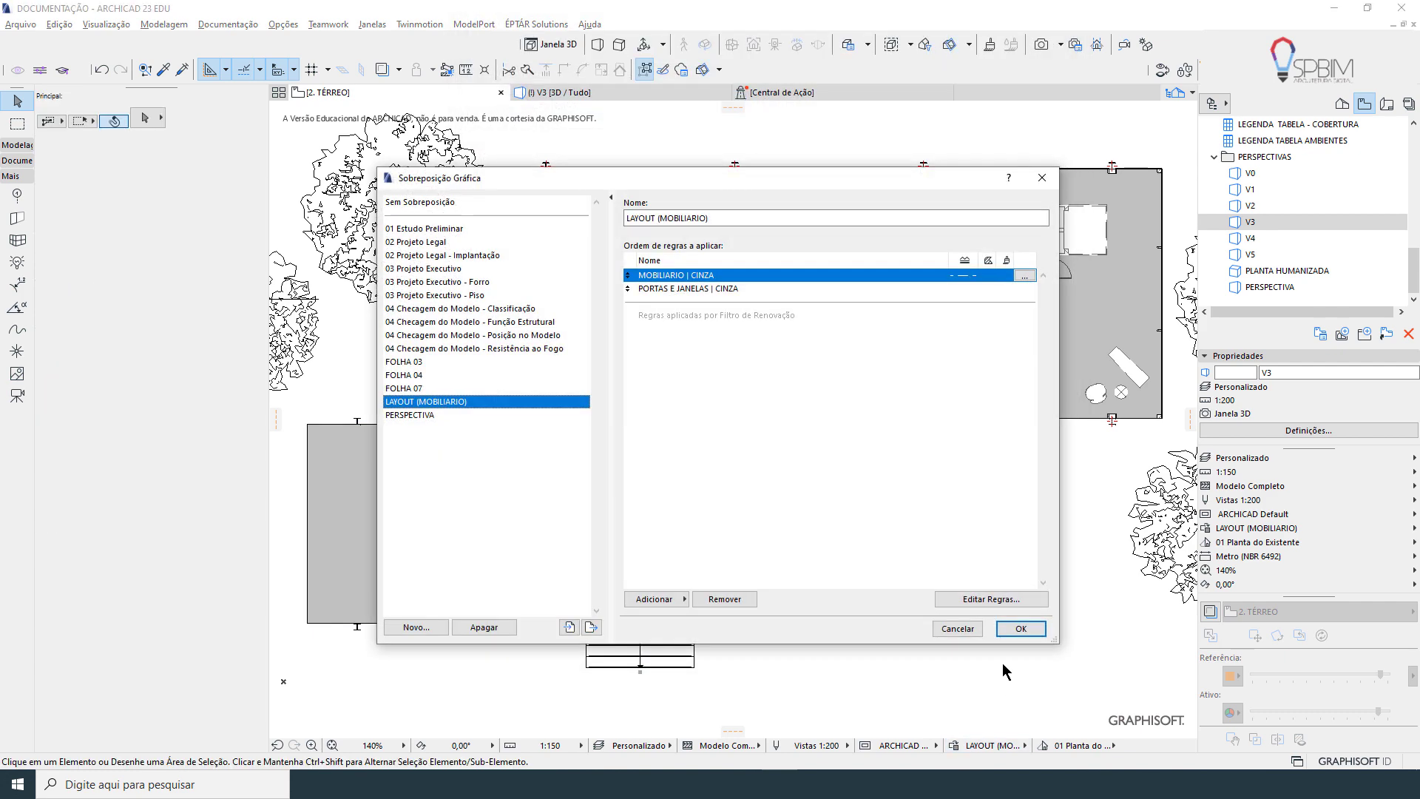
pyautogui.click(987, 600)
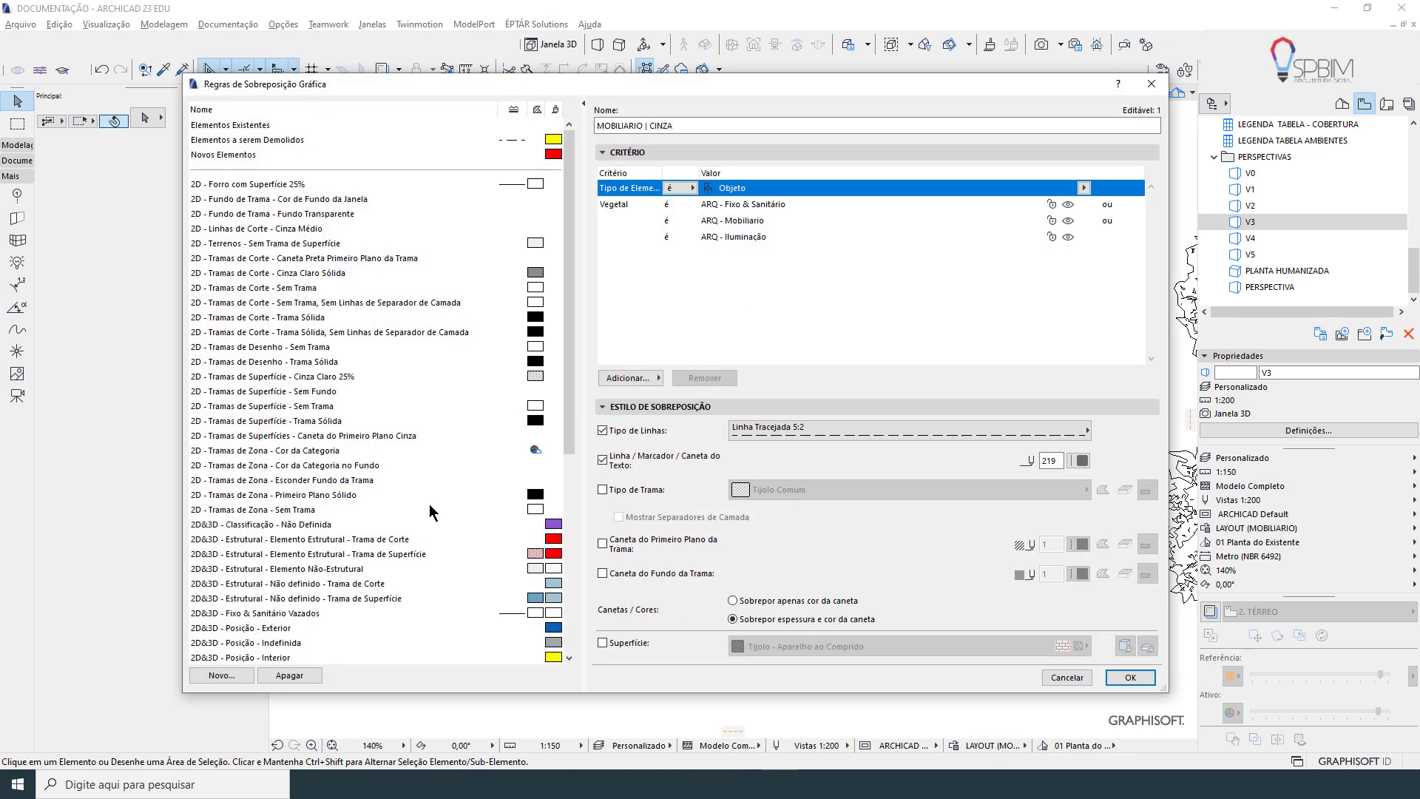
pyautogui.click(230, 673)
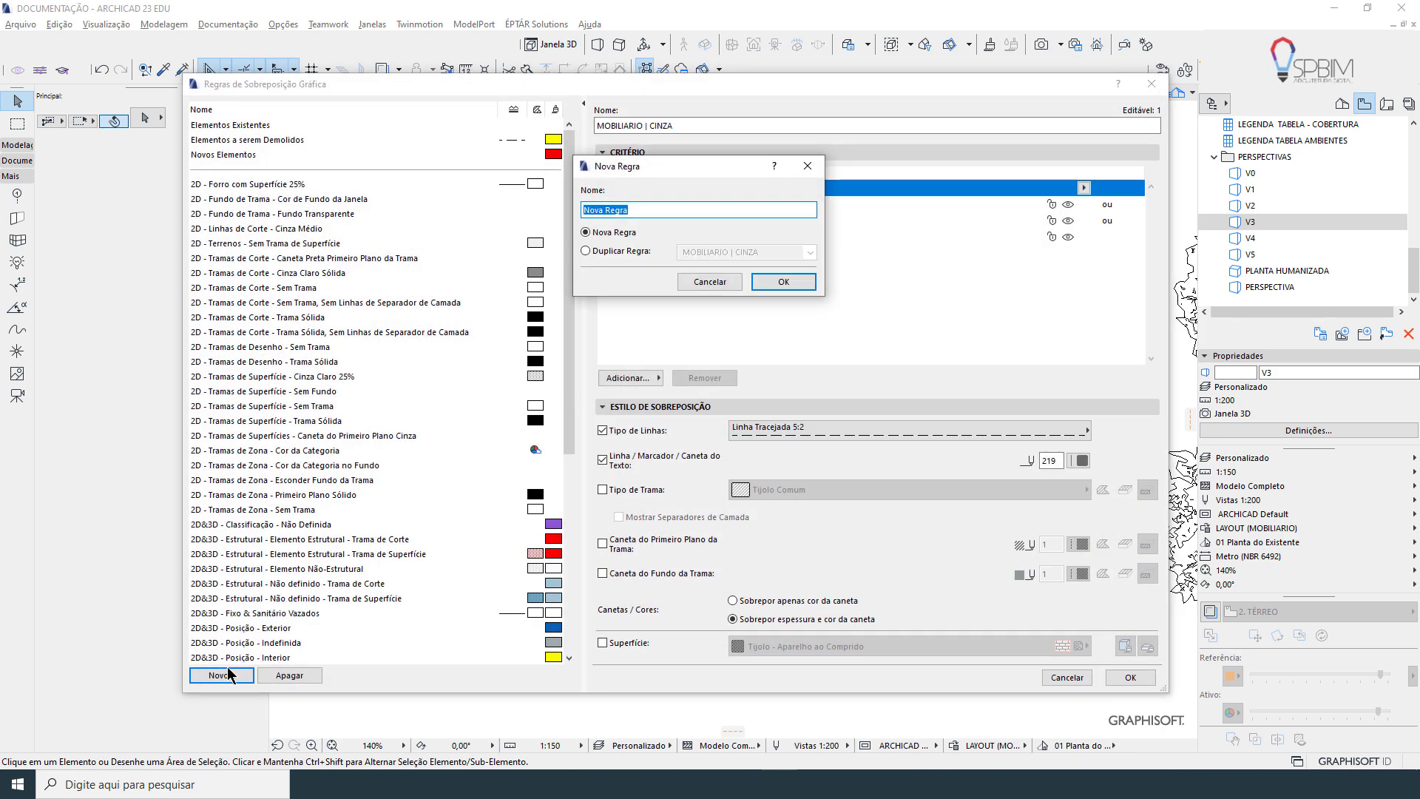
pyautogui.write('LAJE | SEM TRAMA')
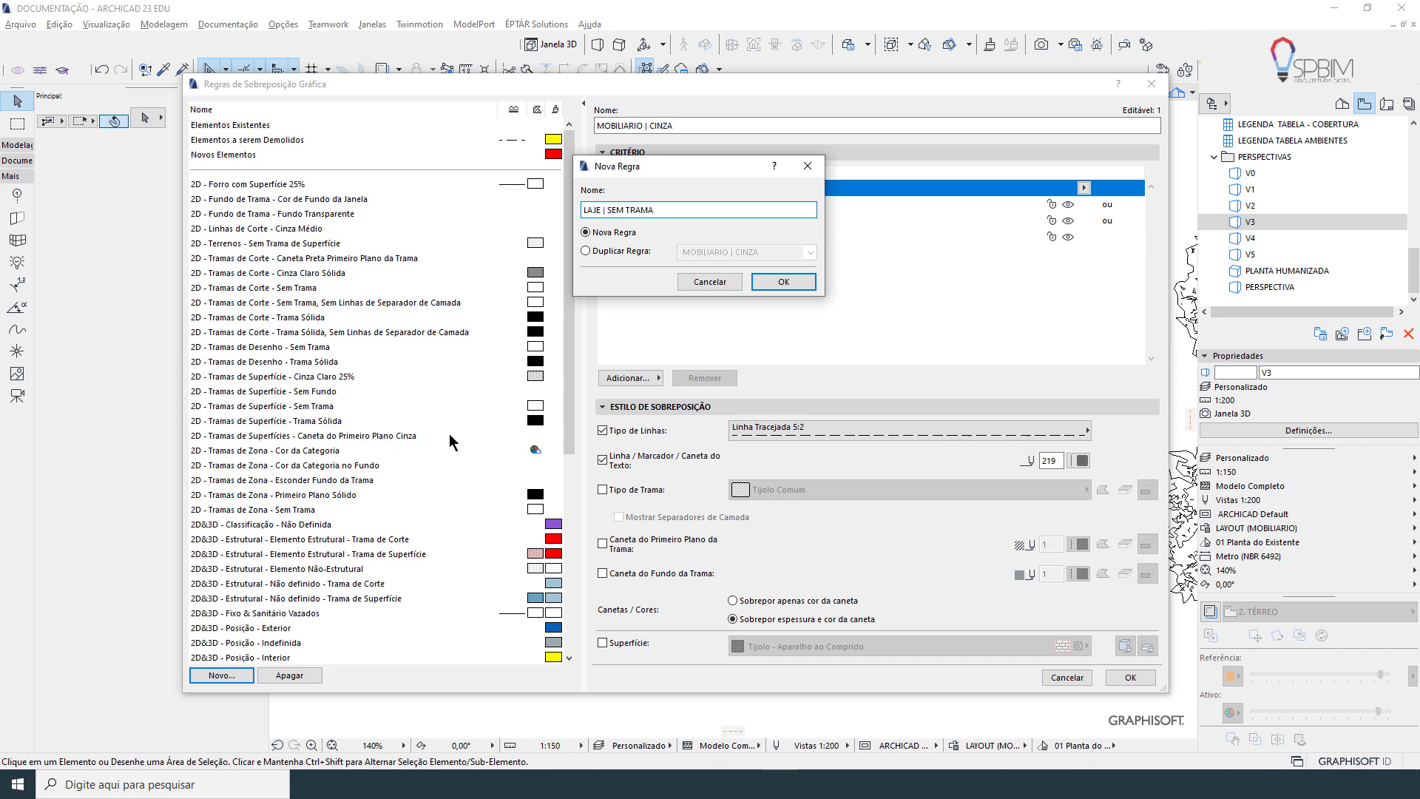
pyautogui.click(799, 280)
# Limit the LAJE | SEM TRAMA rule to the Laje element type and override the surface fill type with Trama Vazia
pyautogui.click(1084, 188)
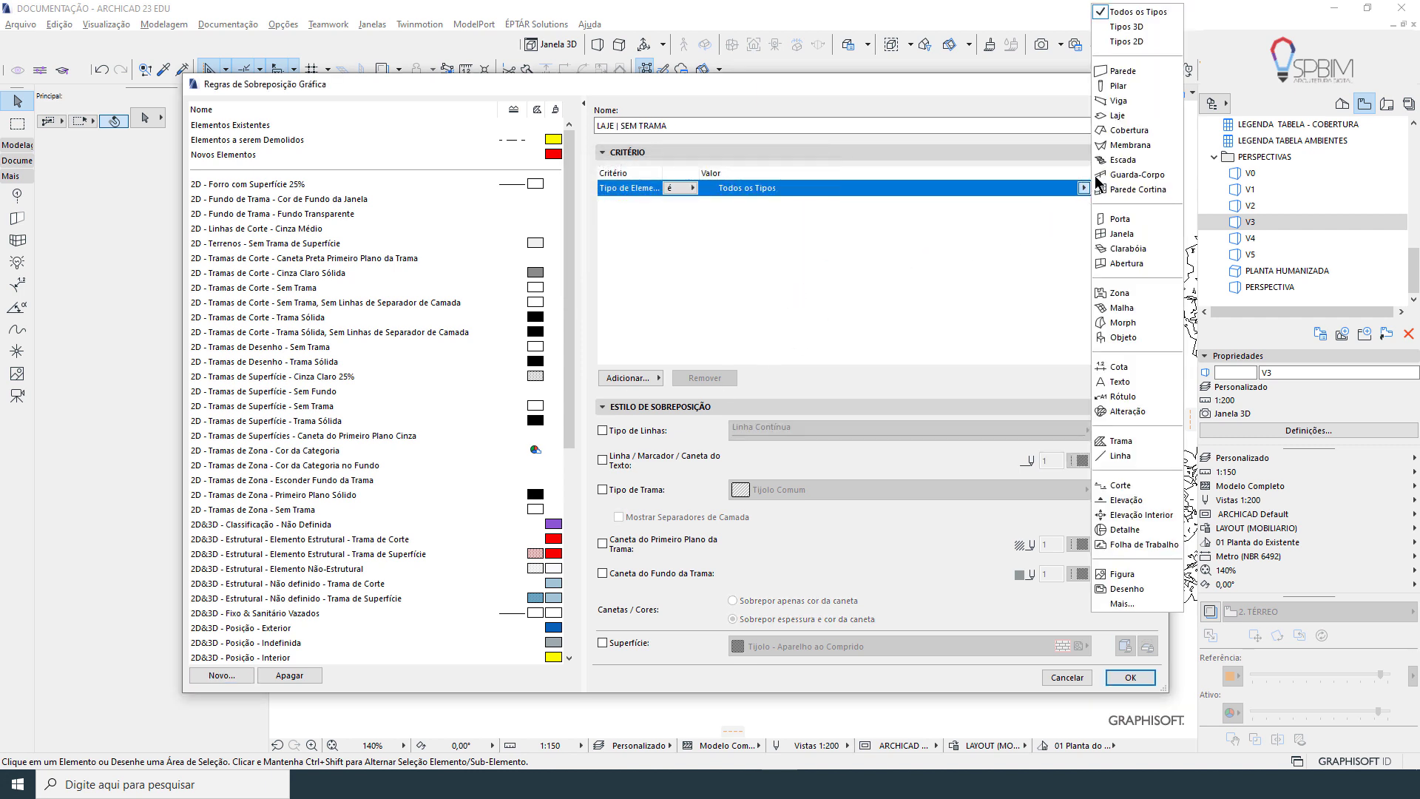
pyautogui.click(1132, 116)
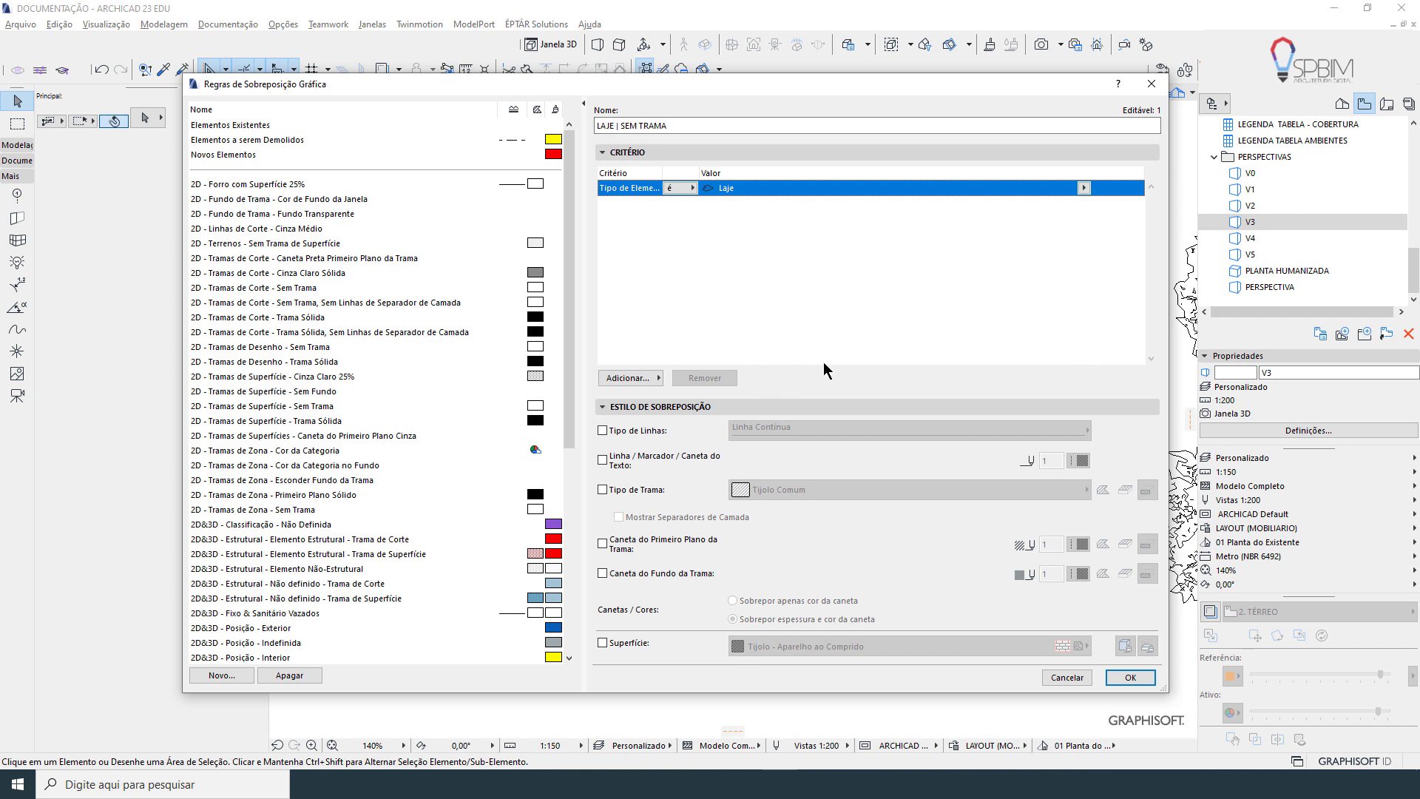
pyautogui.click(637, 490)
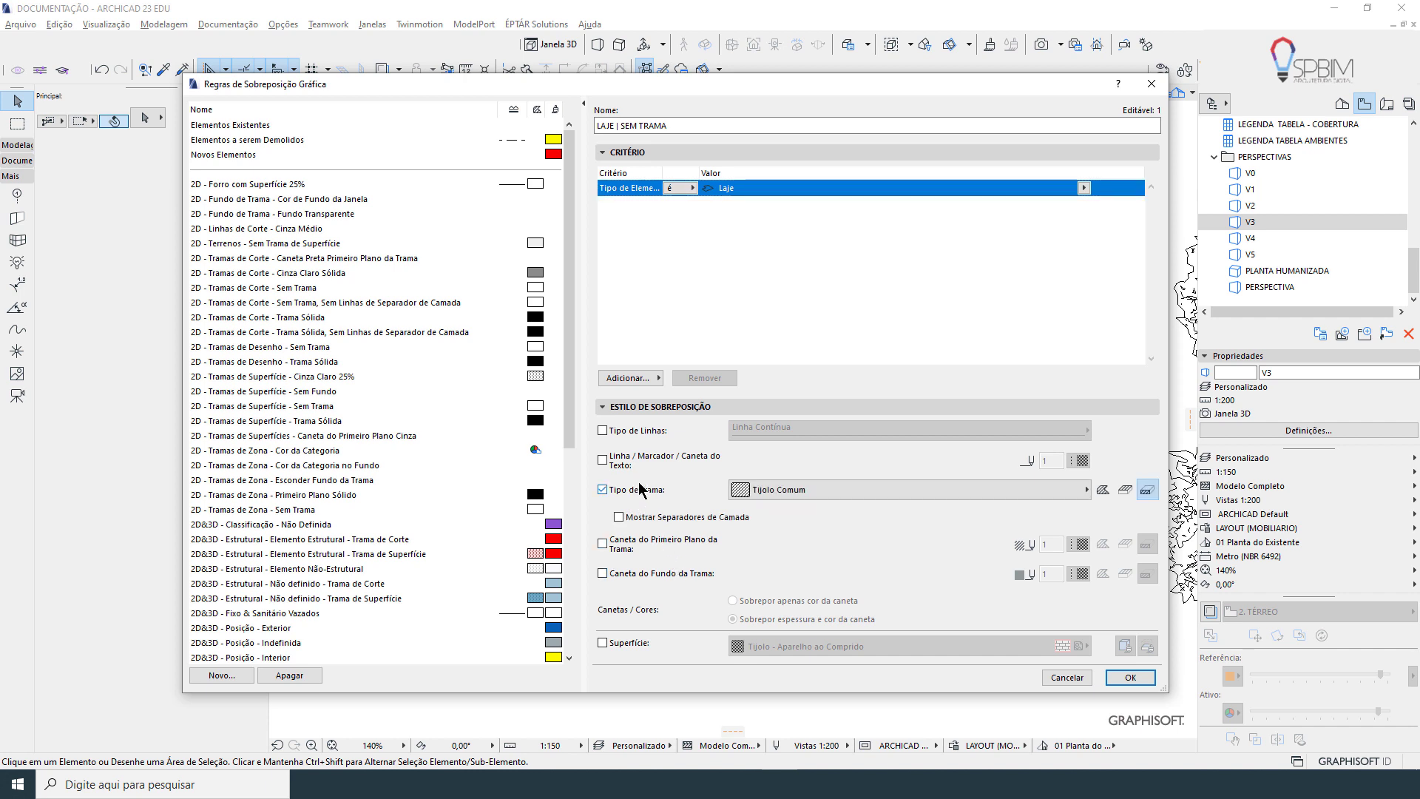
pyautogui.click(1125, 494)
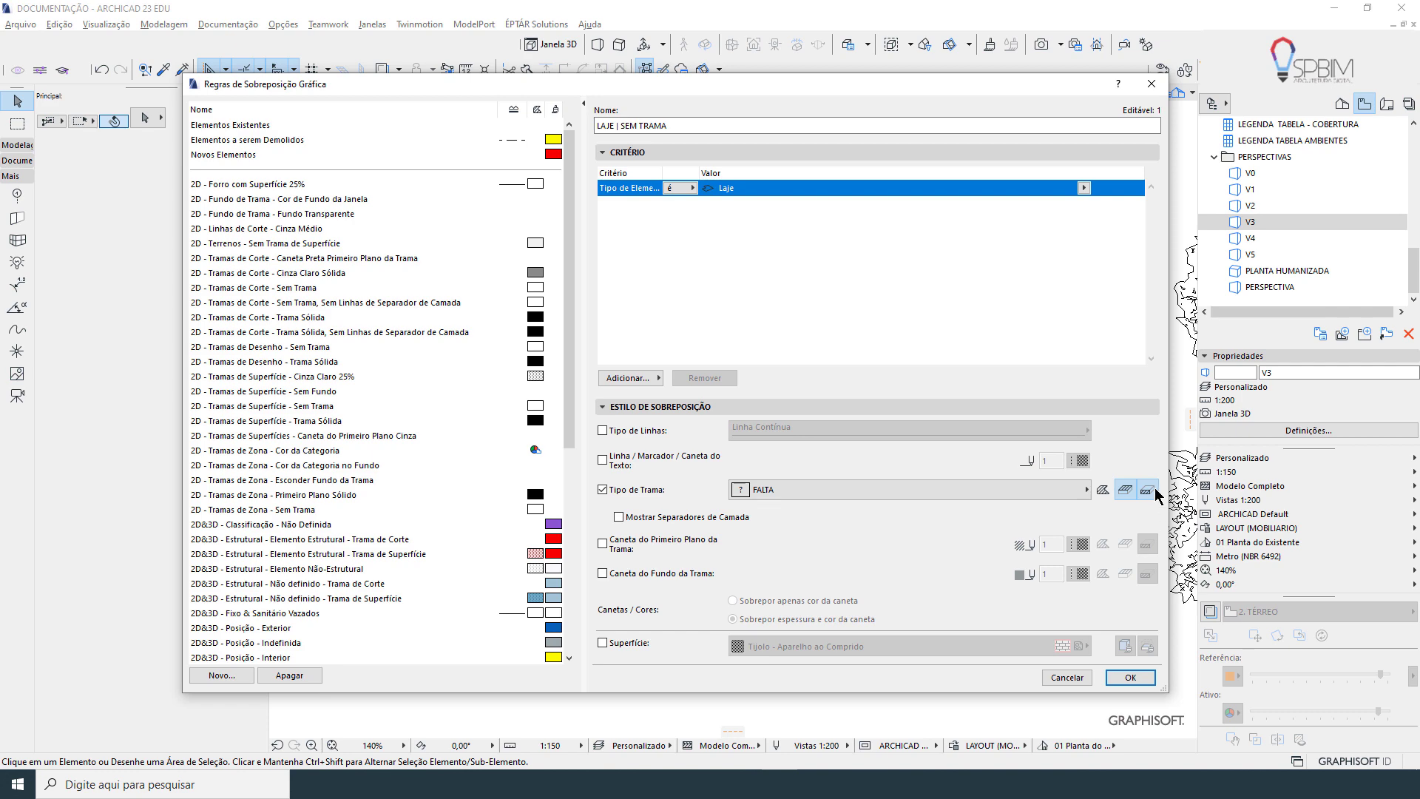
pyautogui.click(775, 491)
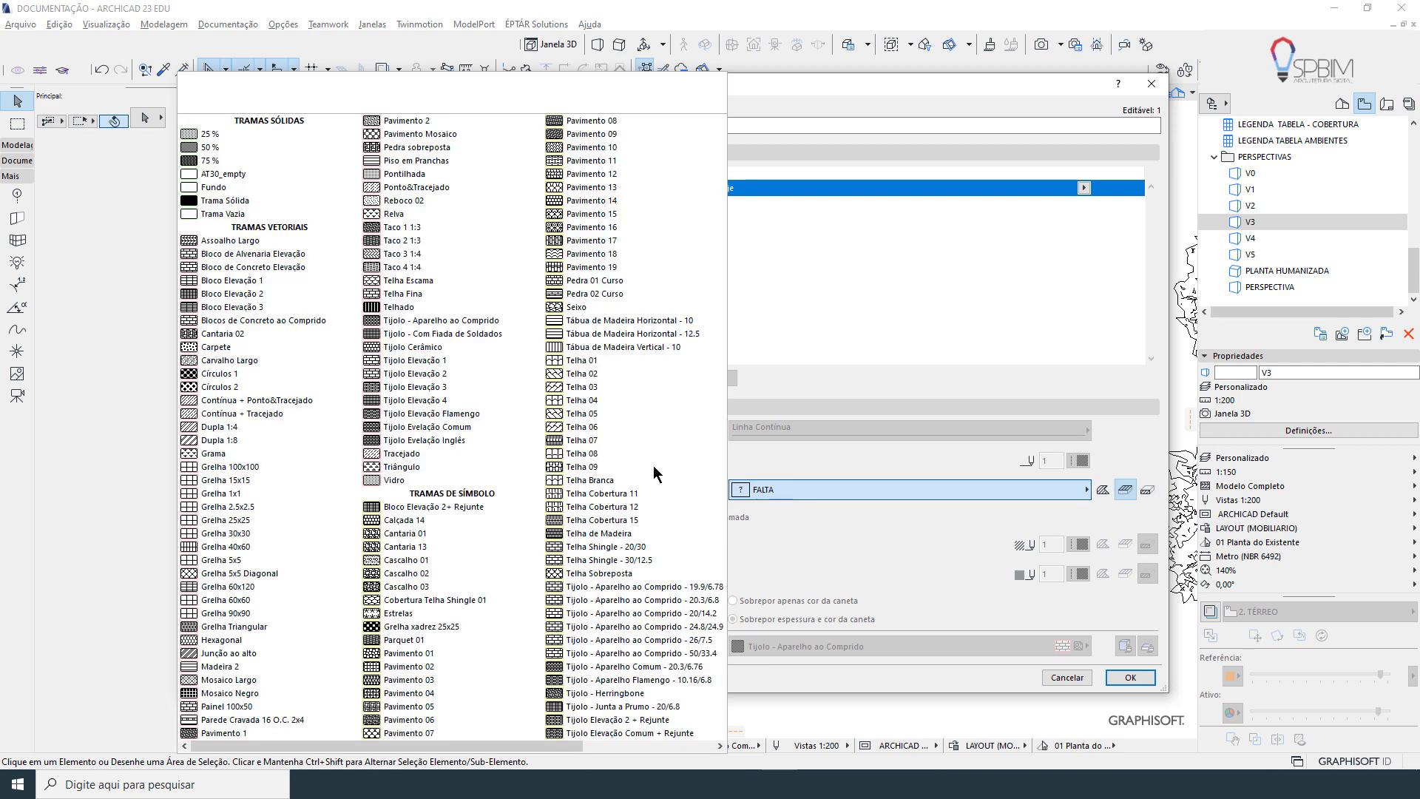
pyautogui.click(222, 214)
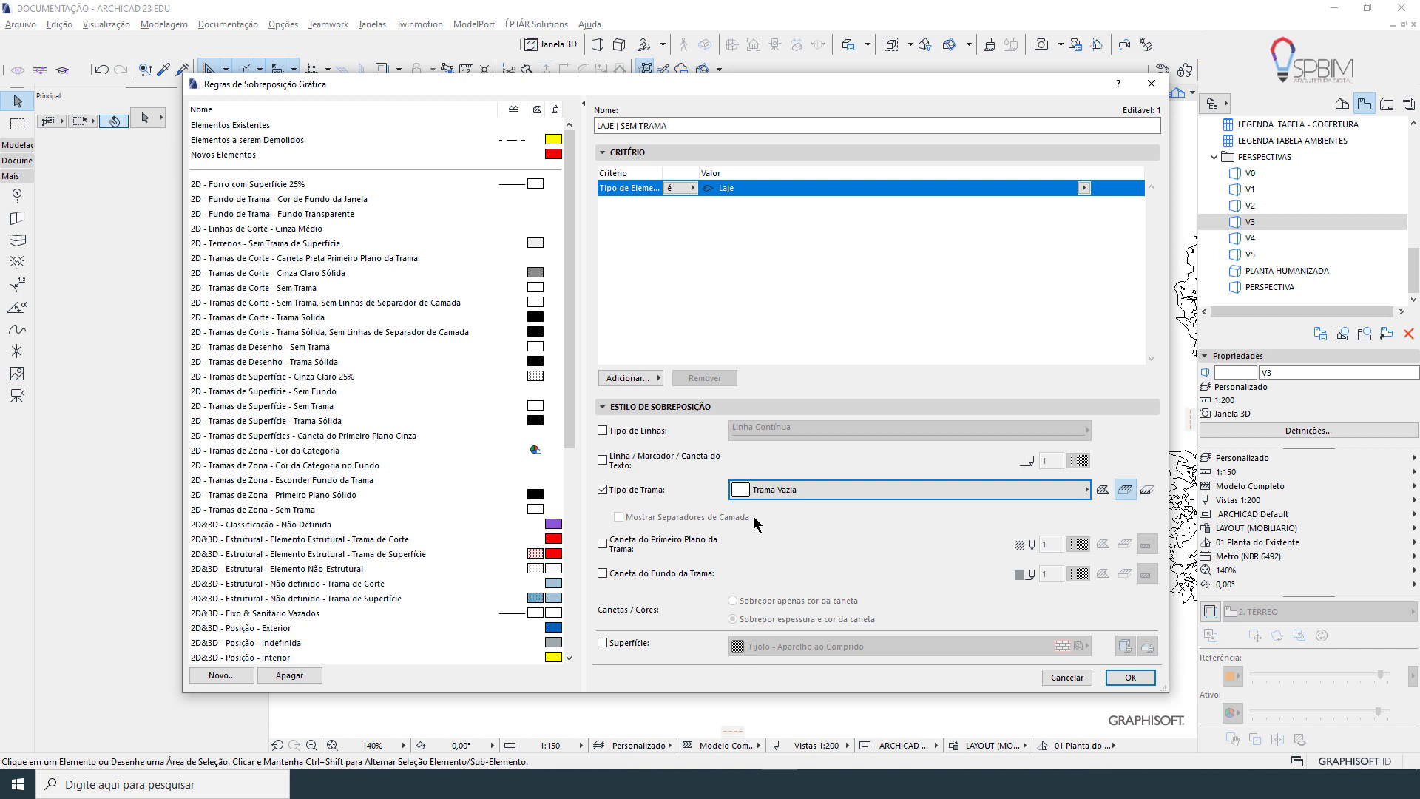
# Override the surface fill background pen of the LAJE | SEM TRAMA rule with pen 0 and accept the rule
pyautogui.click(671, 578)
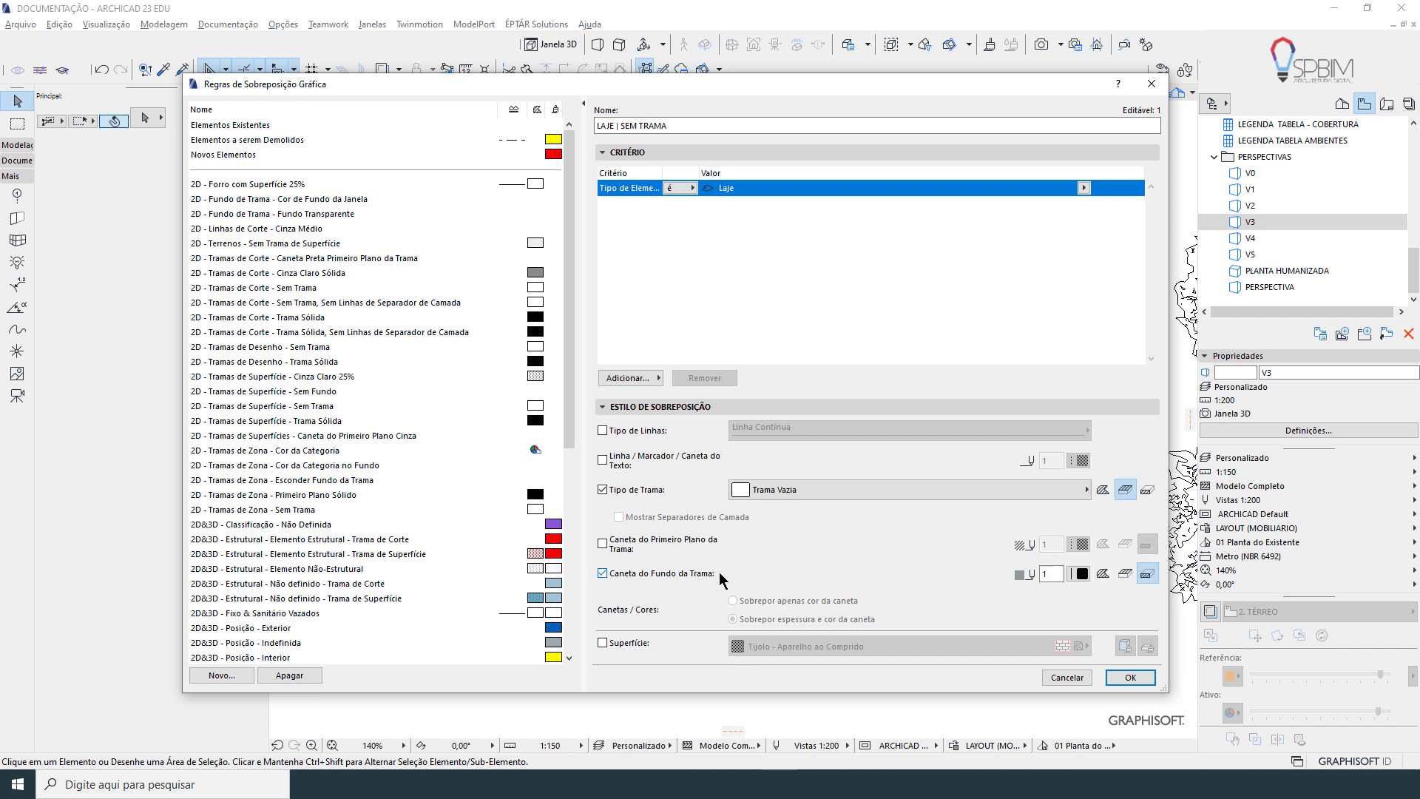
pyautogui.click(1125, 574)
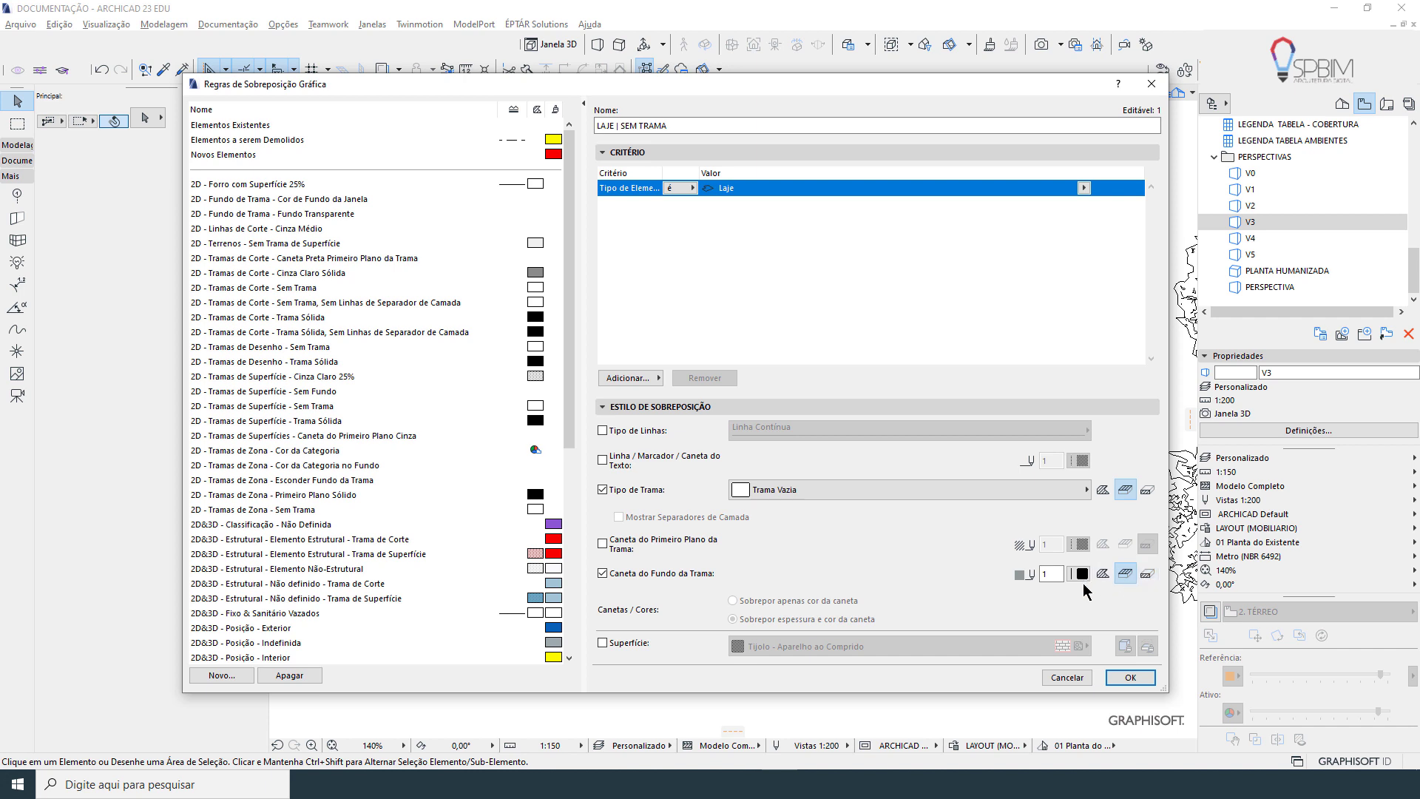
pyautogui.click(1055, 576)
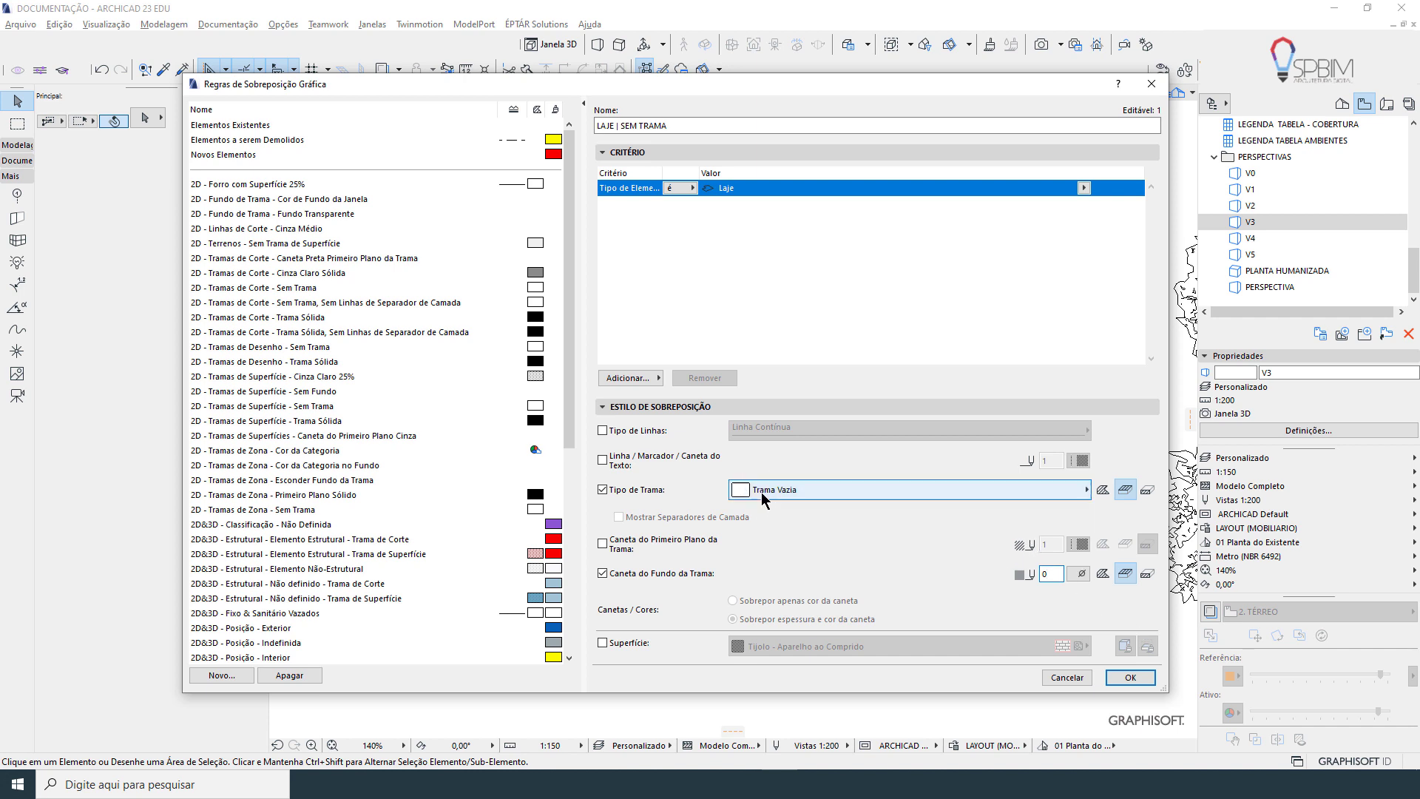
pyautogui.click(1126, 678)
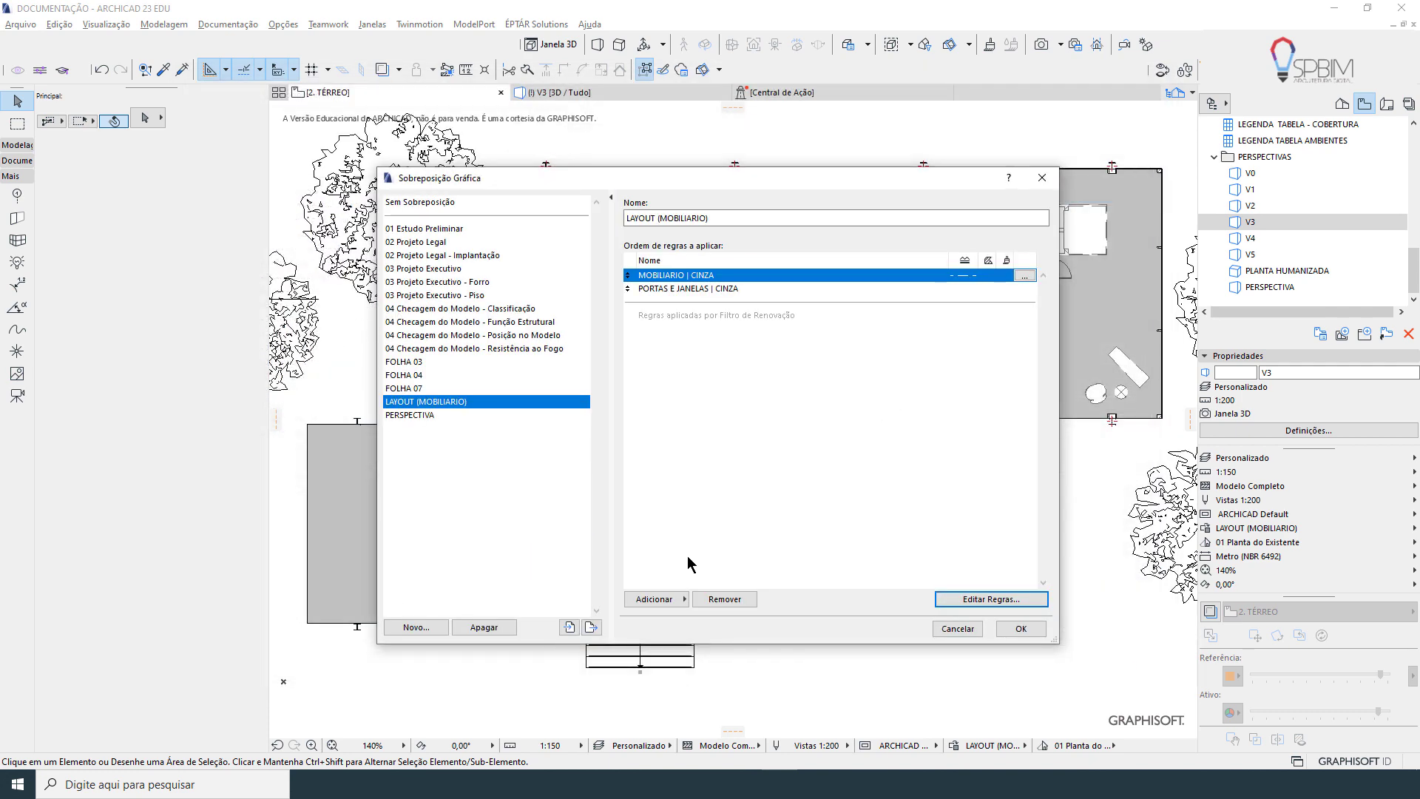
# Add the LAJE | SEM TRAMA rule to the LAYOUT (MOBILIARIO) combination, place it first in the rule order and apply the combination
pyautogui.click(660, 598)
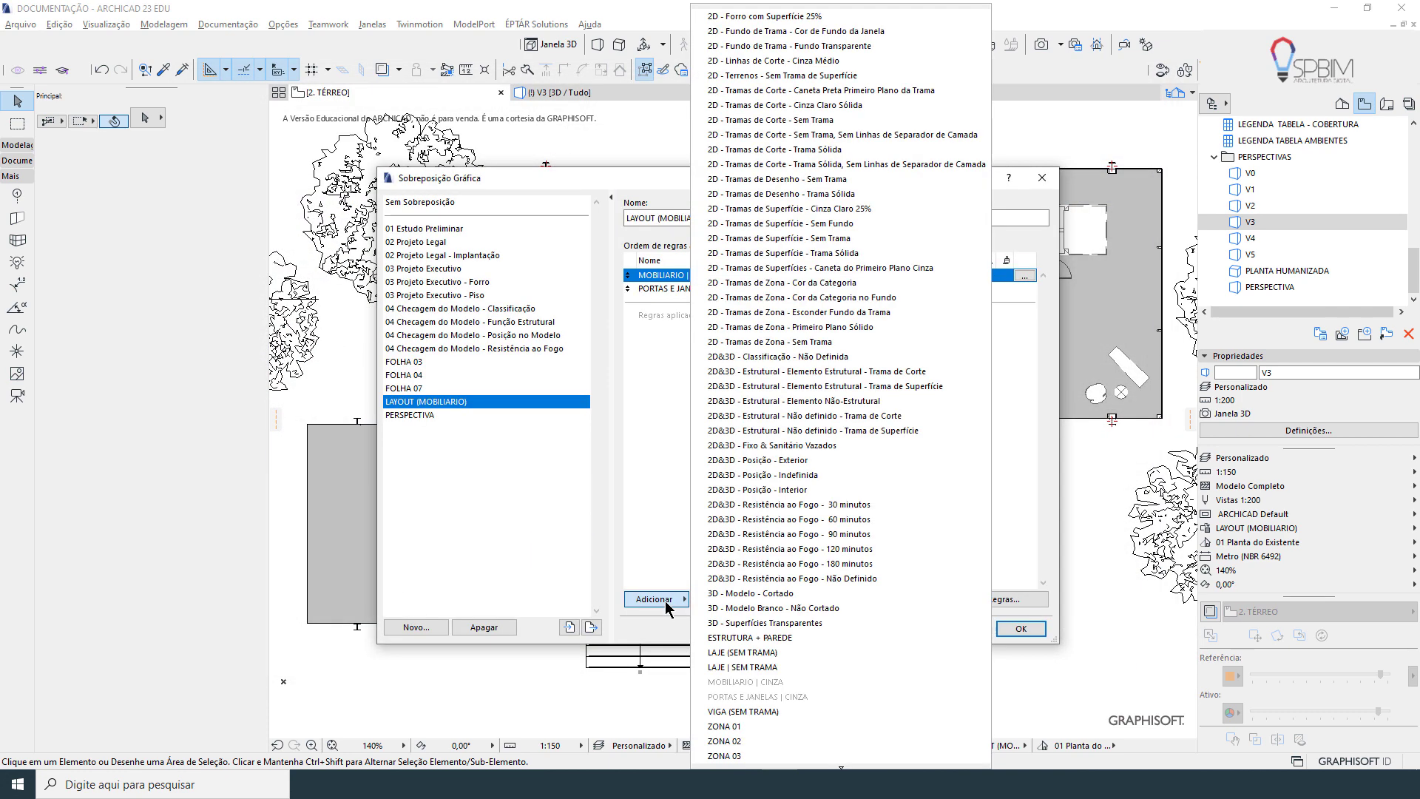
pyautogui.click(774, 669)
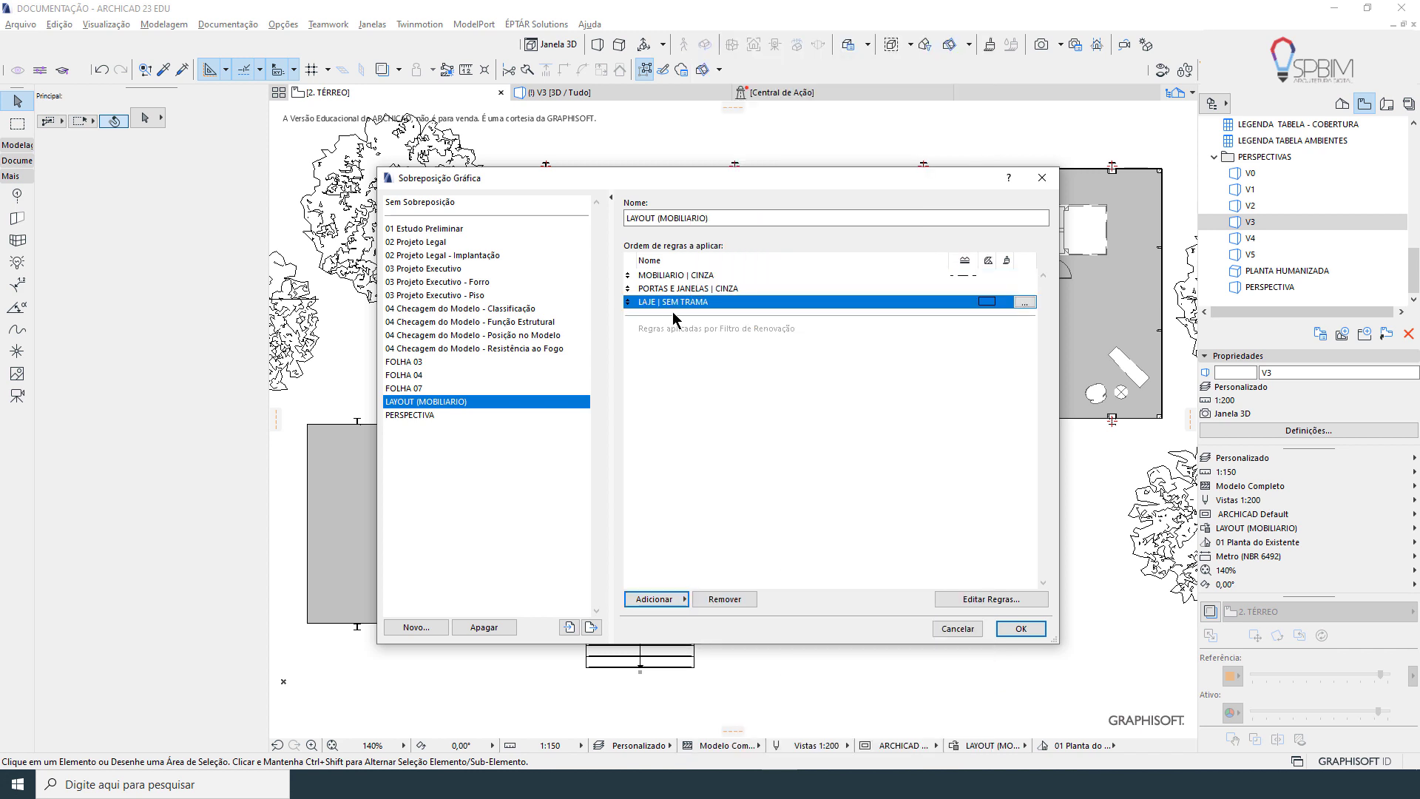
pyautogui.moveTo(629, 303); pyautogui.dragTo(630, 272)
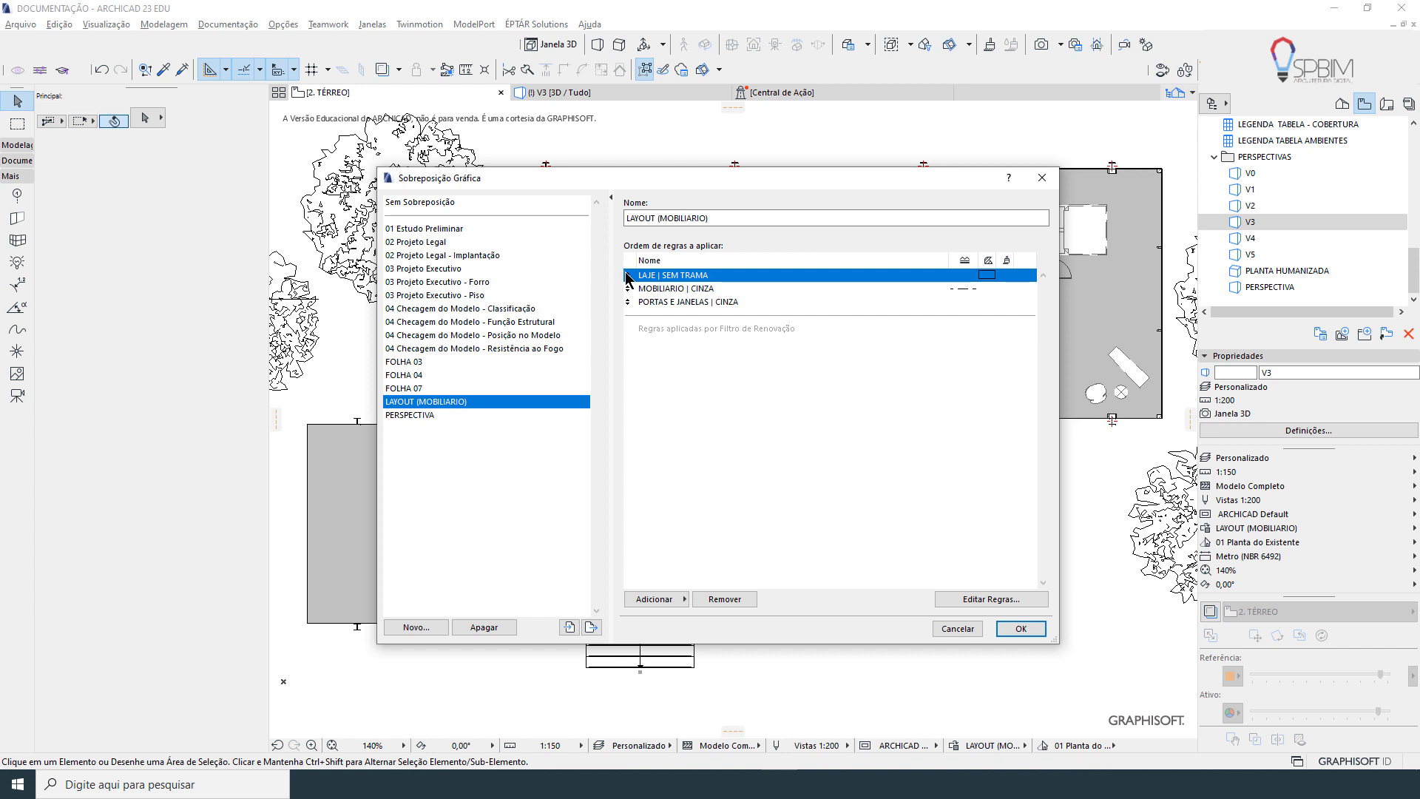
pyautogui.moveTo(806, 179)
pyautogui.mouseDown()
pyautogui.moveTo(860, 437)
pyautogui.moveTo(910, 378)
pyautogui.moveTo(888, 298)
pyautogui.moveTo(849, 398)
pyautogui.moveTo(807, 159)
pyautogui.moveTo(806, 190)
pyautogui.mouseUp()
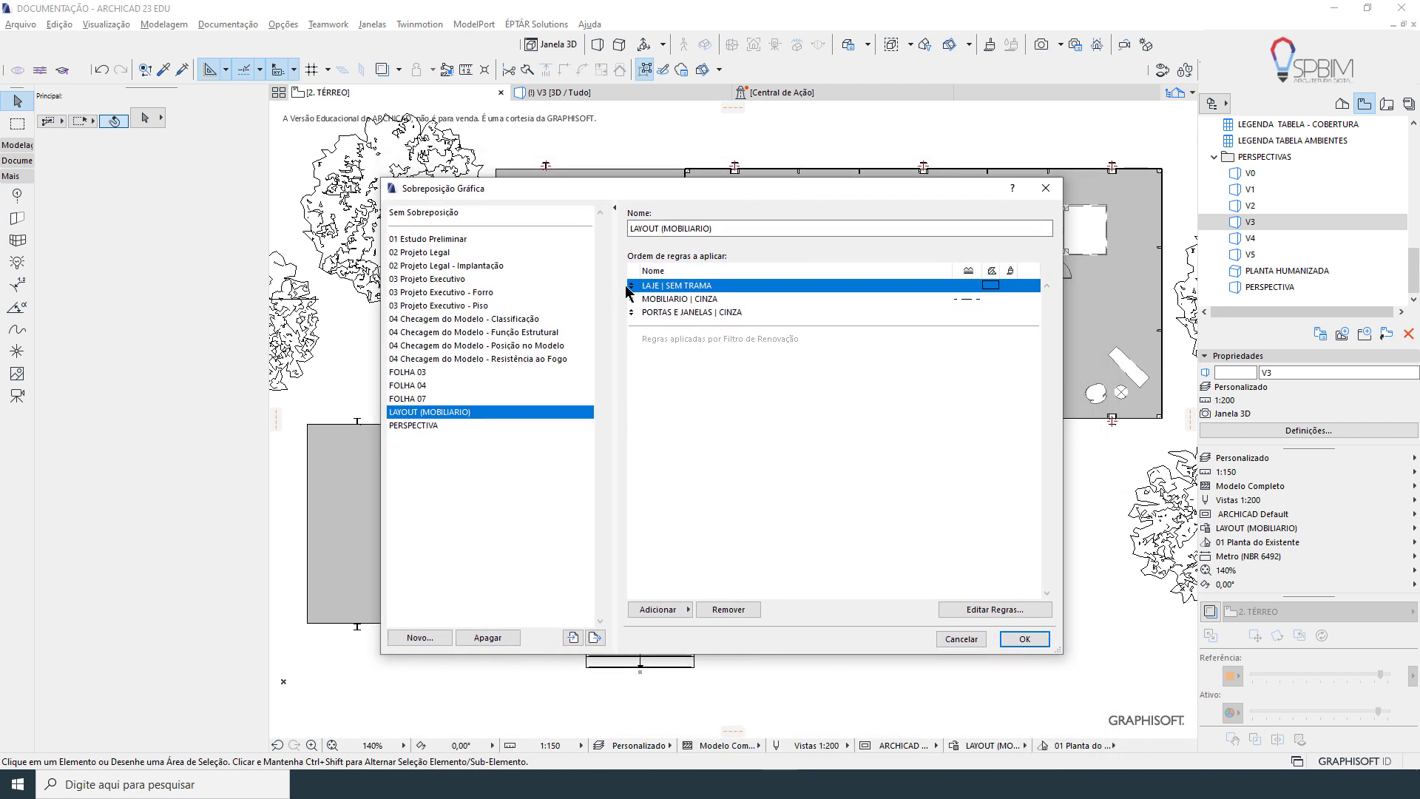
pyautogui.click(1023, 637)
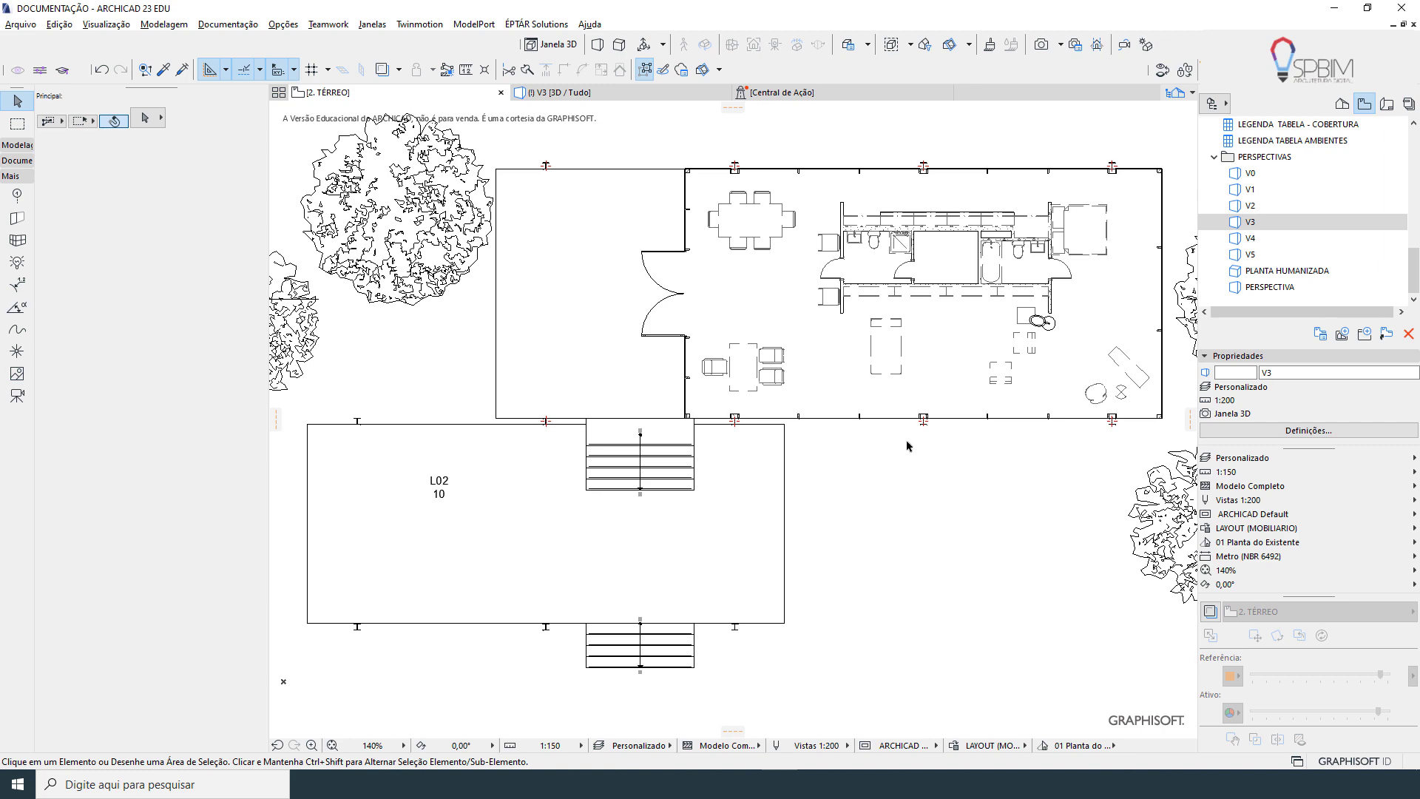
# Check the settings of the L01 slab under the house, including its home story, without changing them
pyautogui.moveTo(498, 268); pyautogui.dragTo(486, 292, button='middle')
pyautogui.scroll(-2, 494, 296)
pyautogui.click(557, 289)
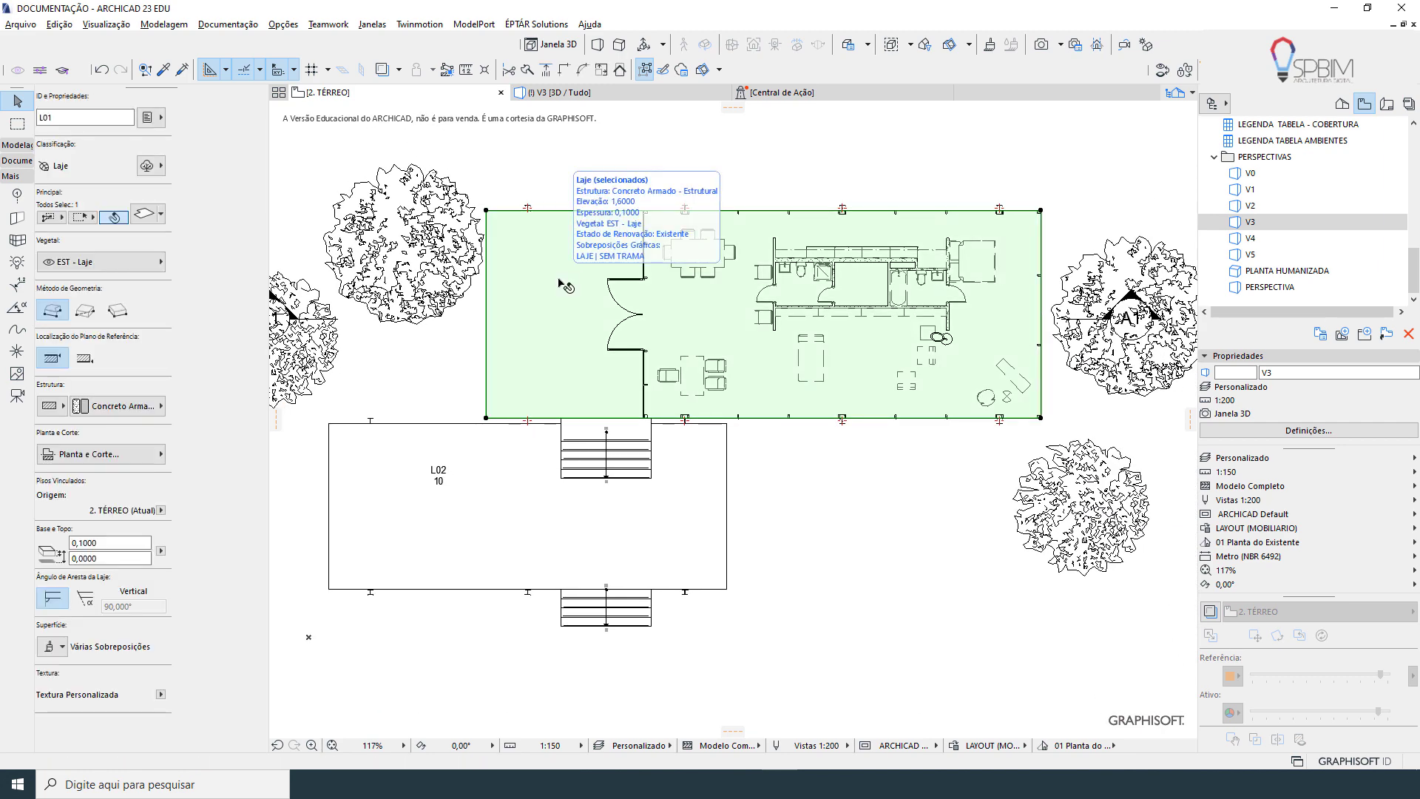
pyautogui.click(144, 215)
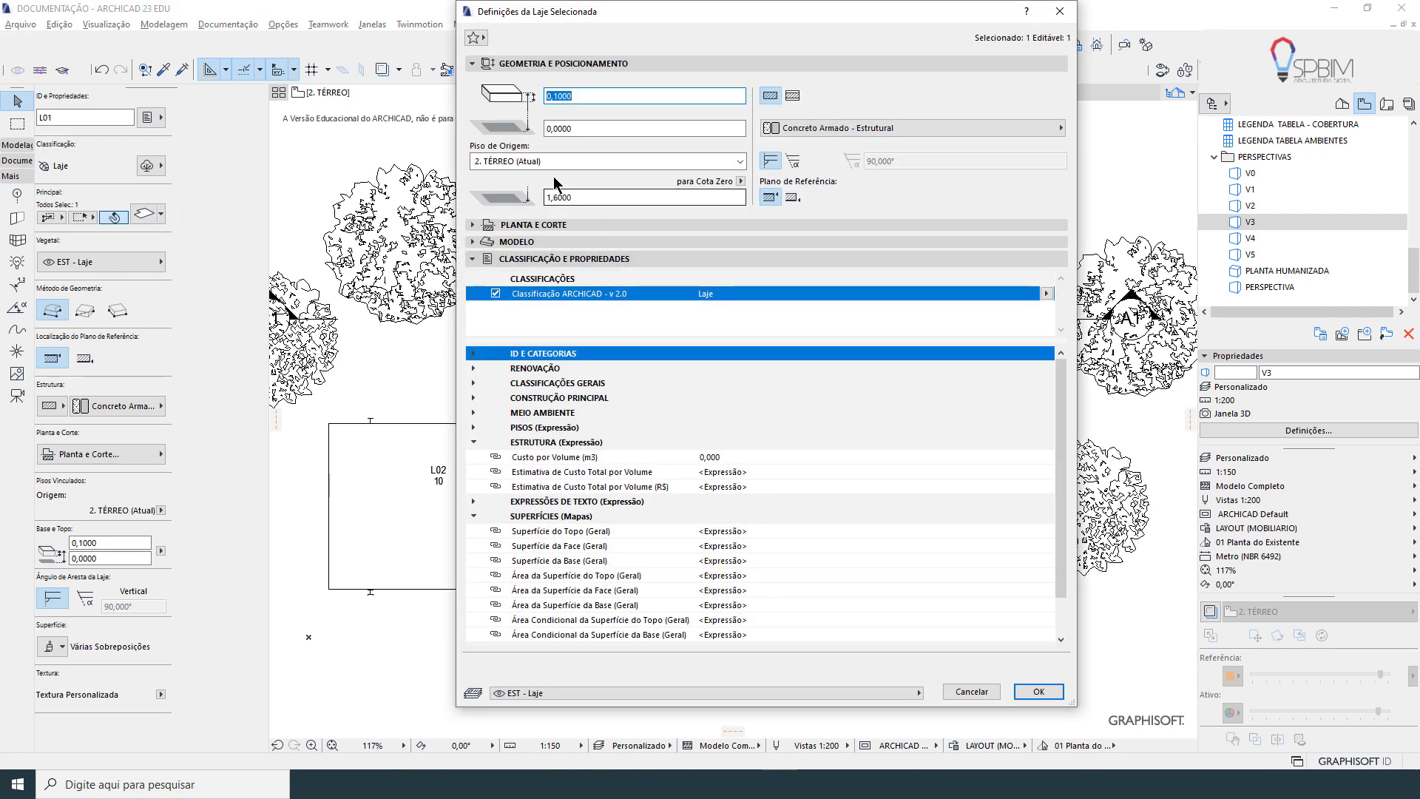
pyautogui.click(1038, 691)
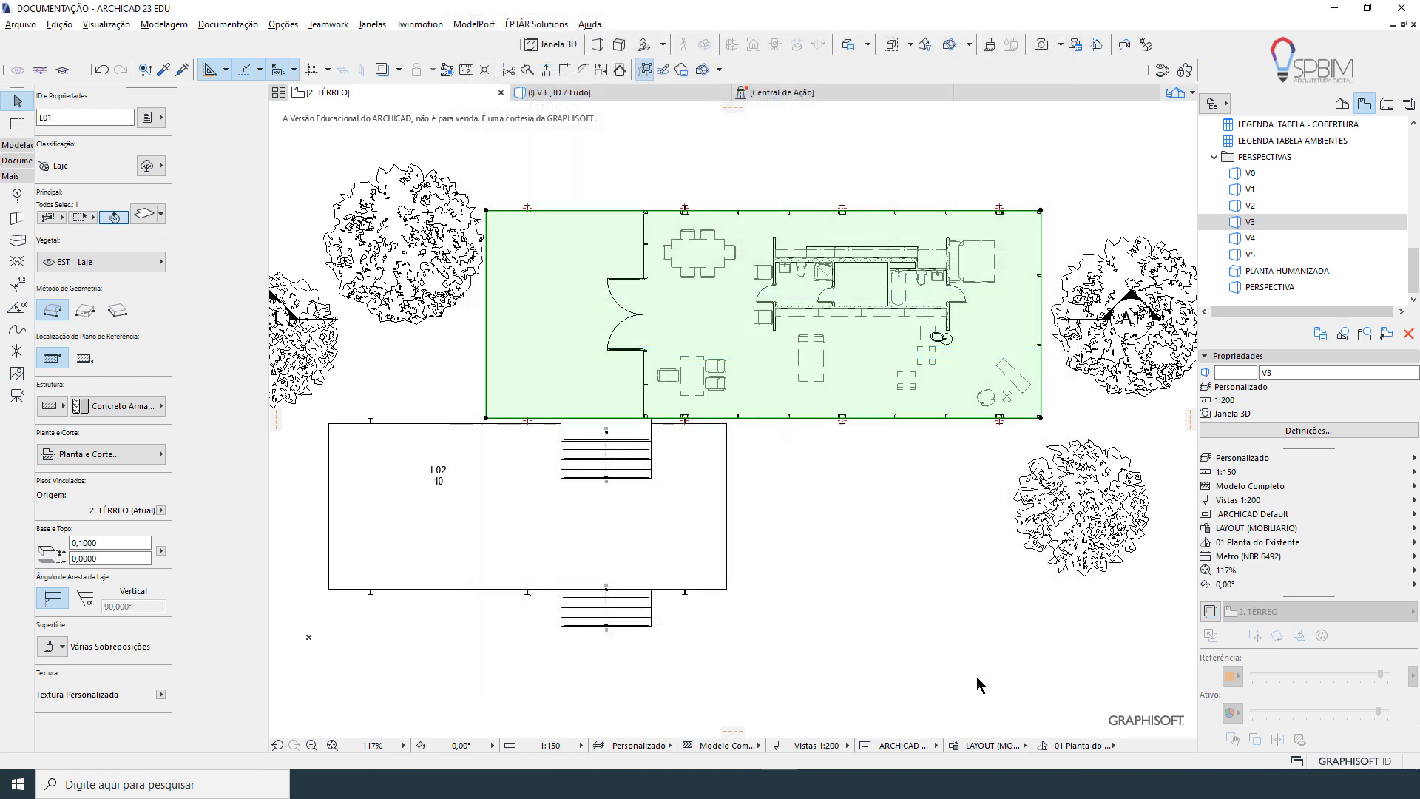
# Add a new rule named LAJE | TERREO | TRAMA CINZA 50% to the LAYOUT (MOBILIARIO) combination and open the rules for editing
pyautogui.click(980, 684)
pyautogui.click(954, 747)
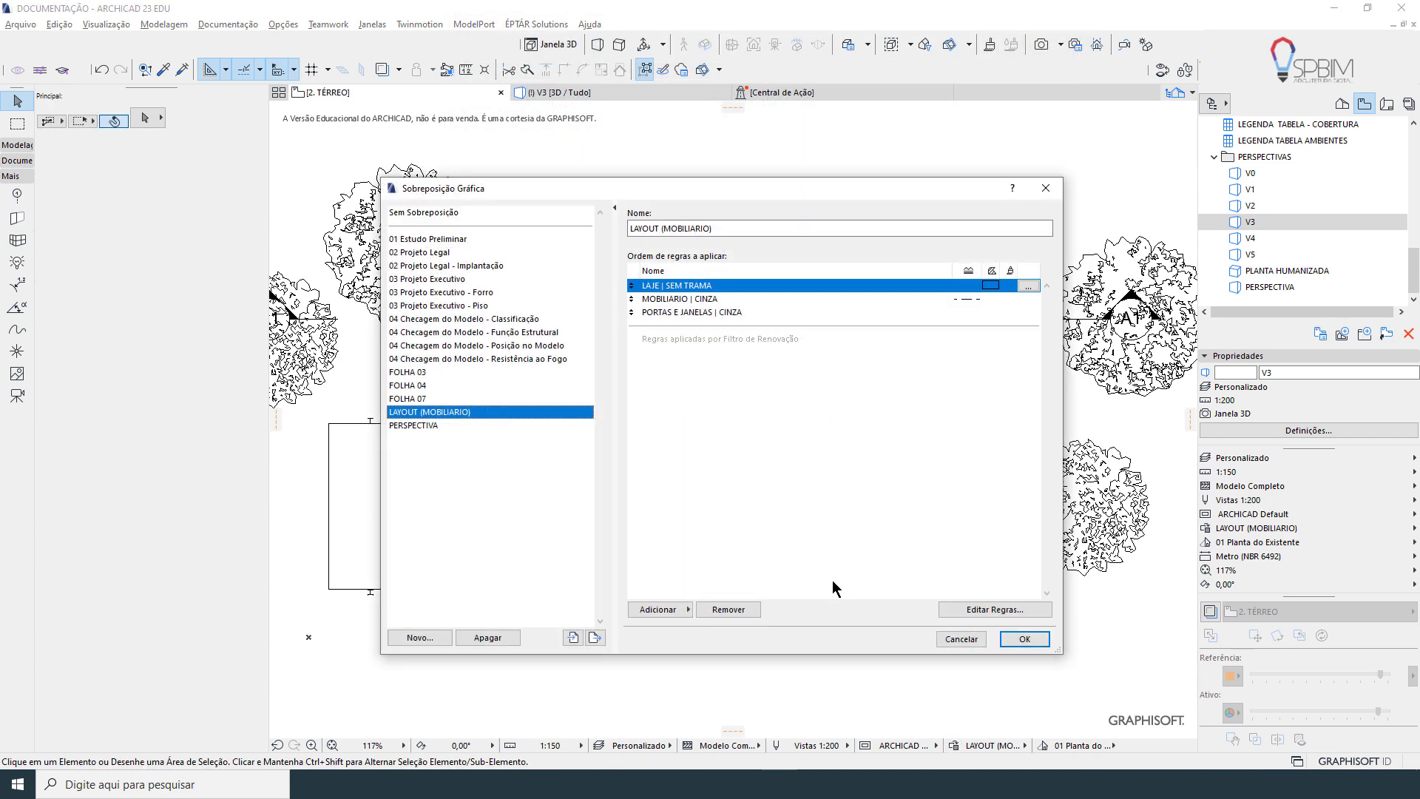
pyautogui.click(671, 611)
pyautogui.scroll(-5, 725, 616)
pyautogui.click(767, 754)
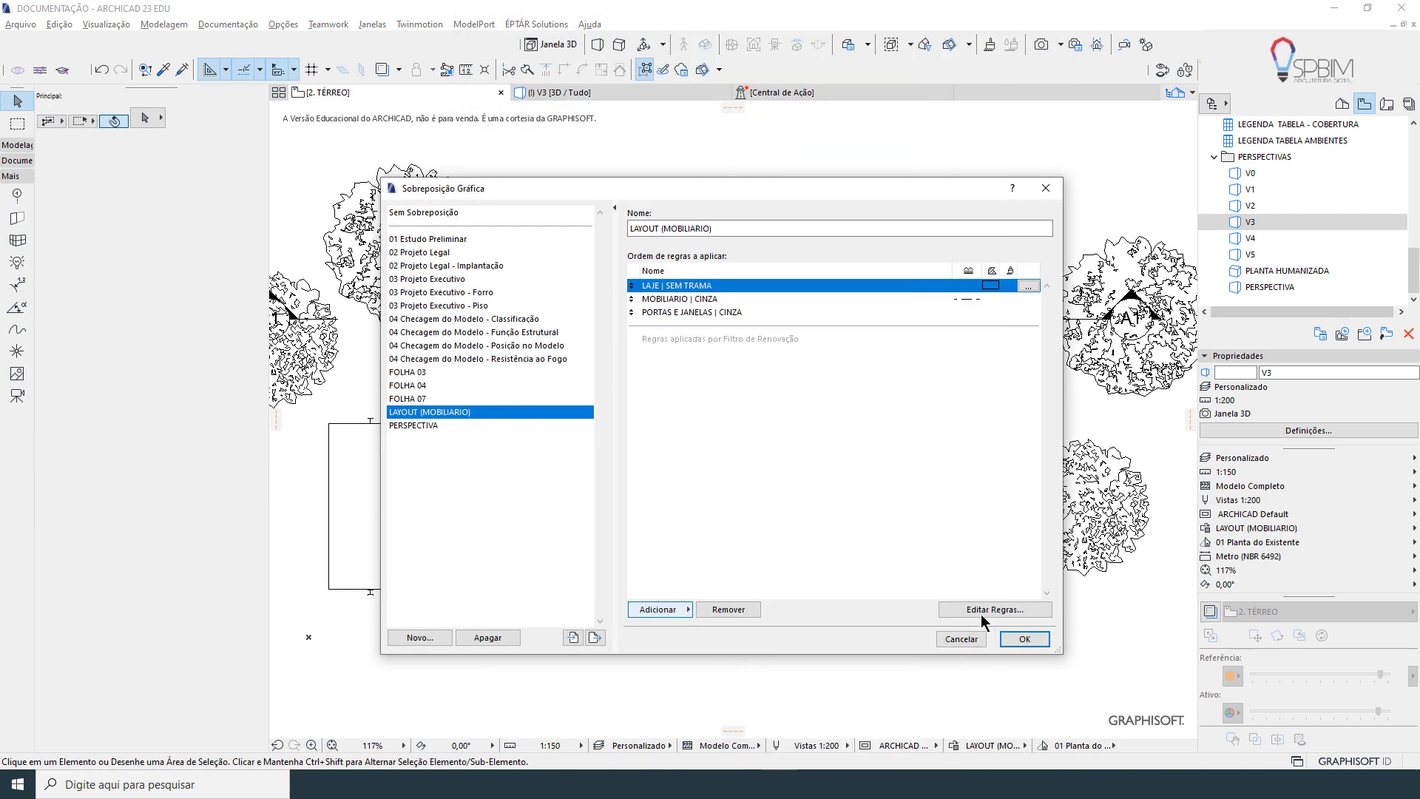
pyautogui.write('LAJE |')
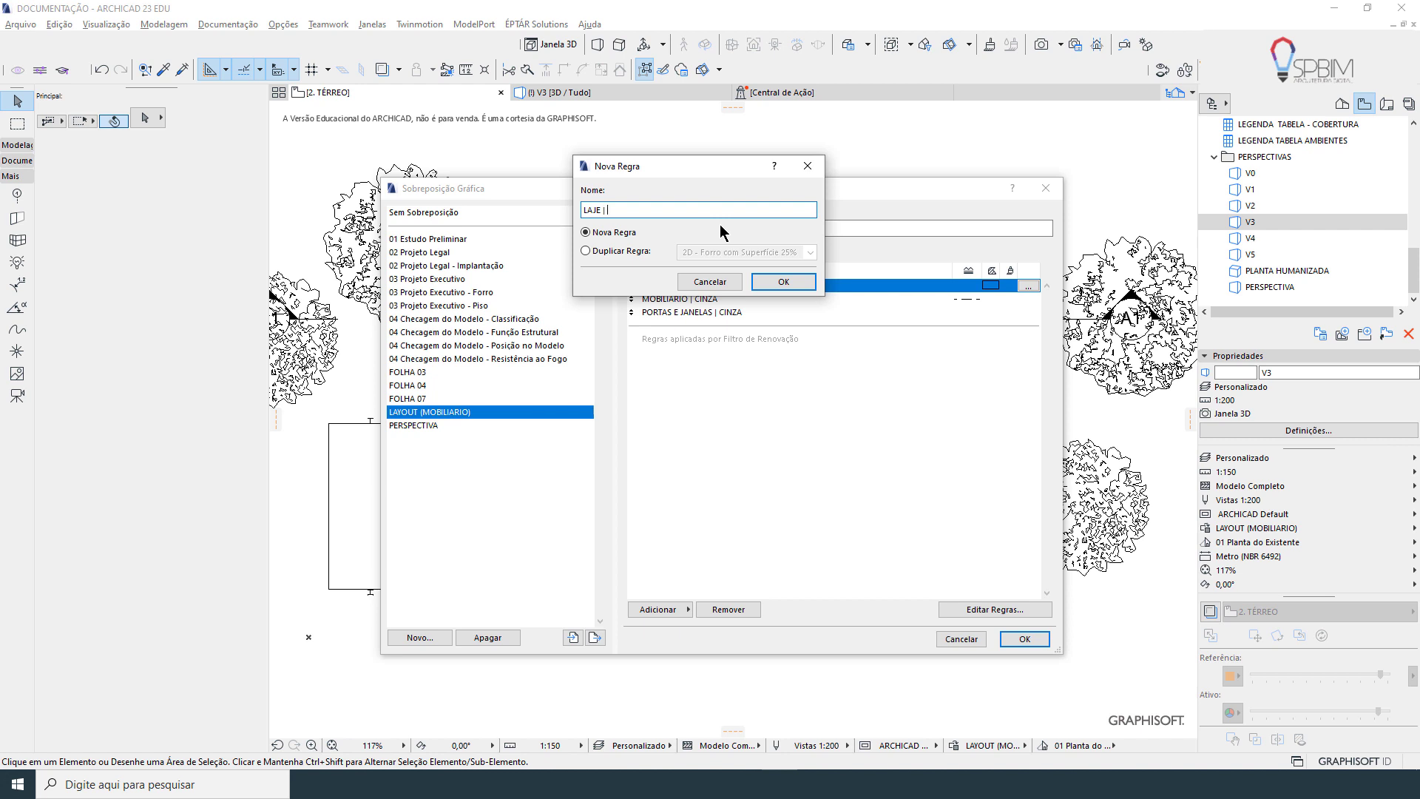
pyautogui.write('TERREO')
pyautogui.write('| TRAMA CINZA 50%')
pyautogui.click(784, 282)
pyautogui.moveTo(631, 326); pyautogui.dragTo(662, 315)
pyautogui.click(994, 609)
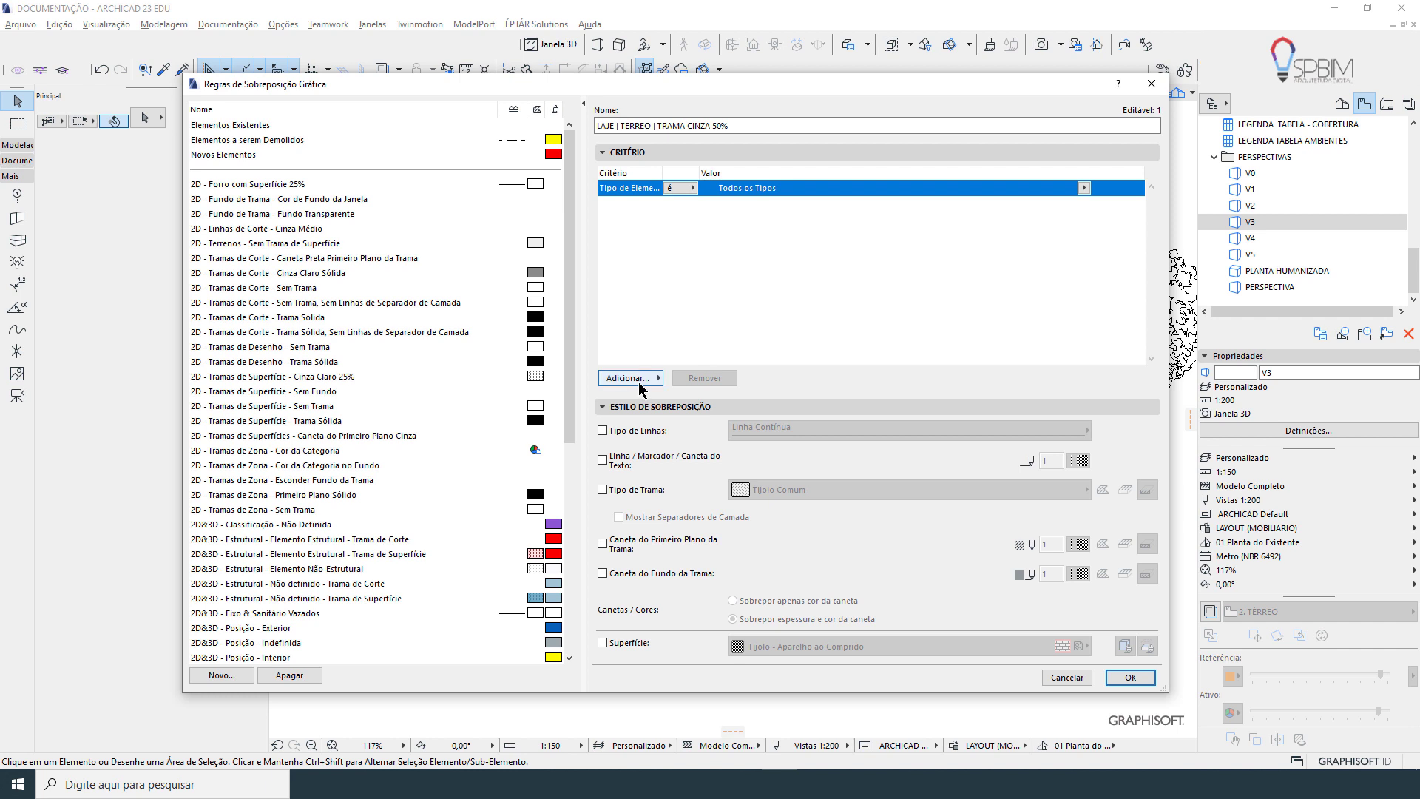
# Set the new rule's criteria to element type Laje and Piso de Origem equal to 2. TÉRREO
pyautogui.click(1084, 188)
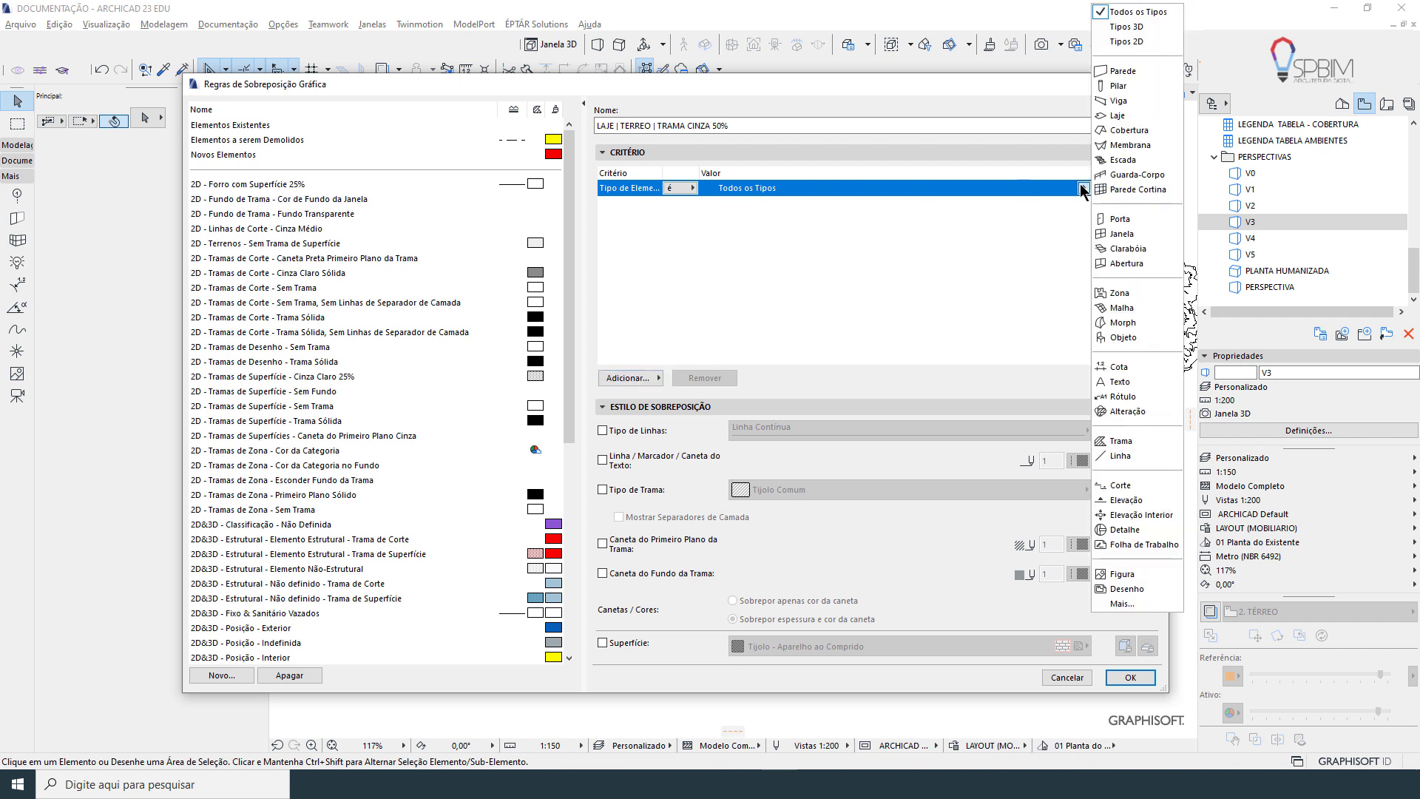
pyautogui.click(631, 378)
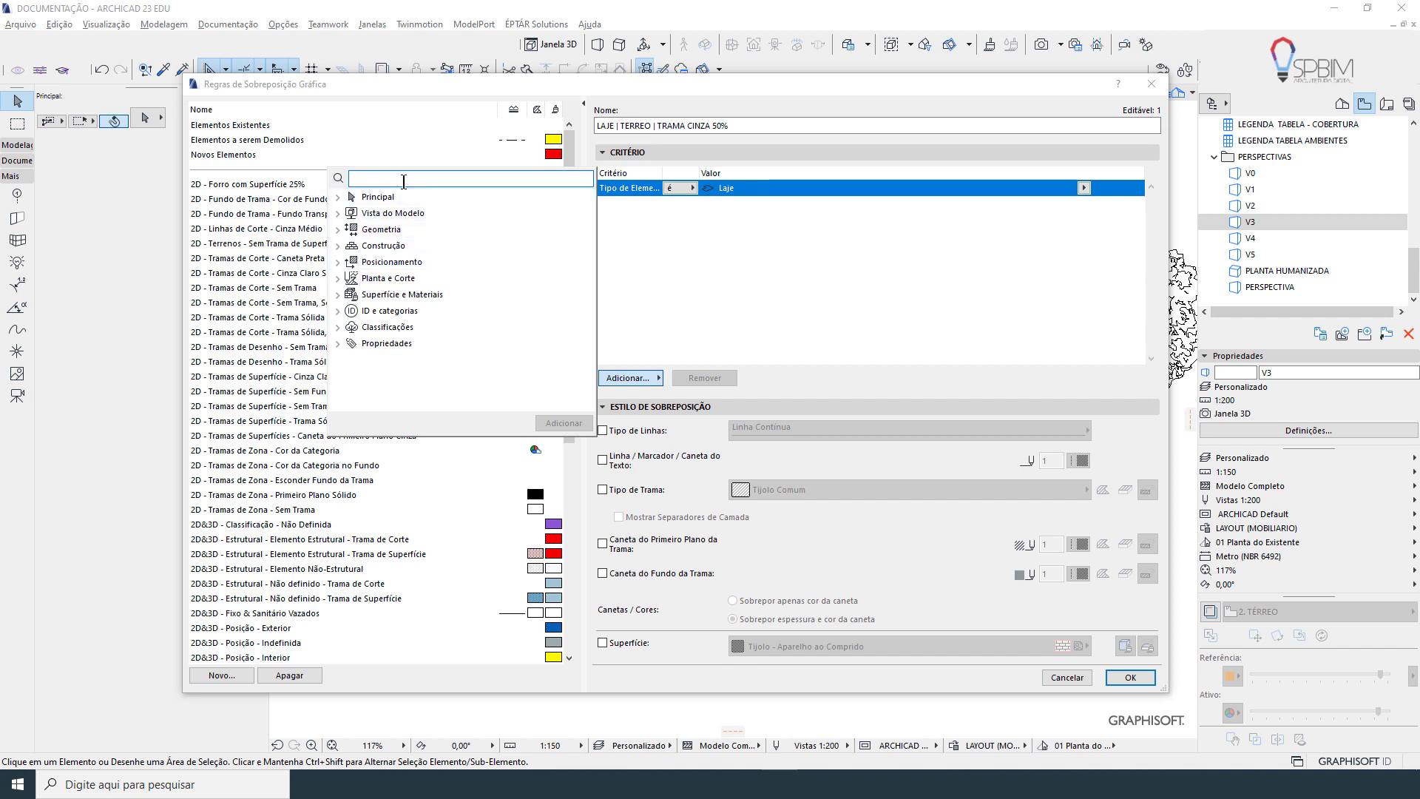
pyautogui.write('PISO DE ORI')
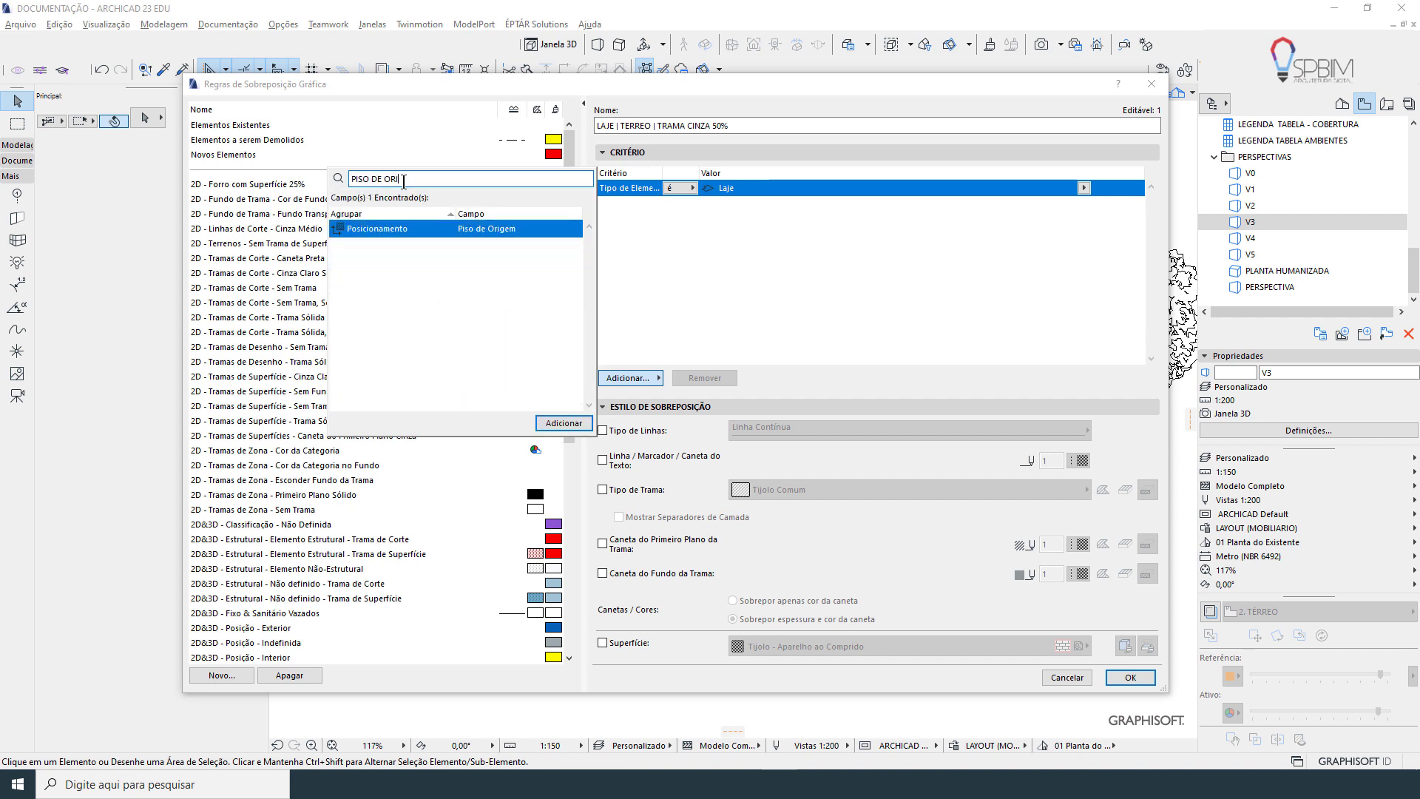
pyautogui.doubleClick(484, 229)
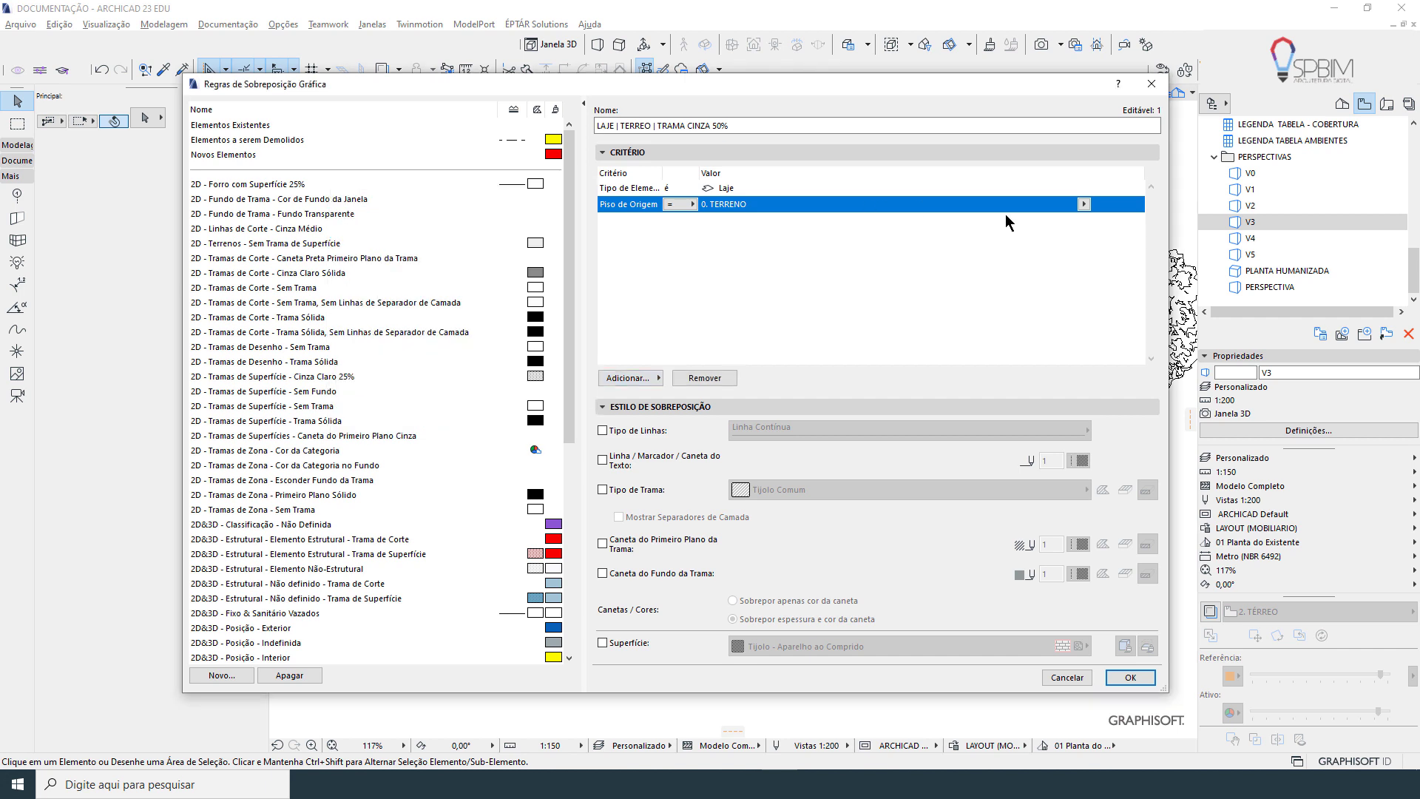
pyautogui.click(1083, 204)
pyautogui.click(1124, 232)
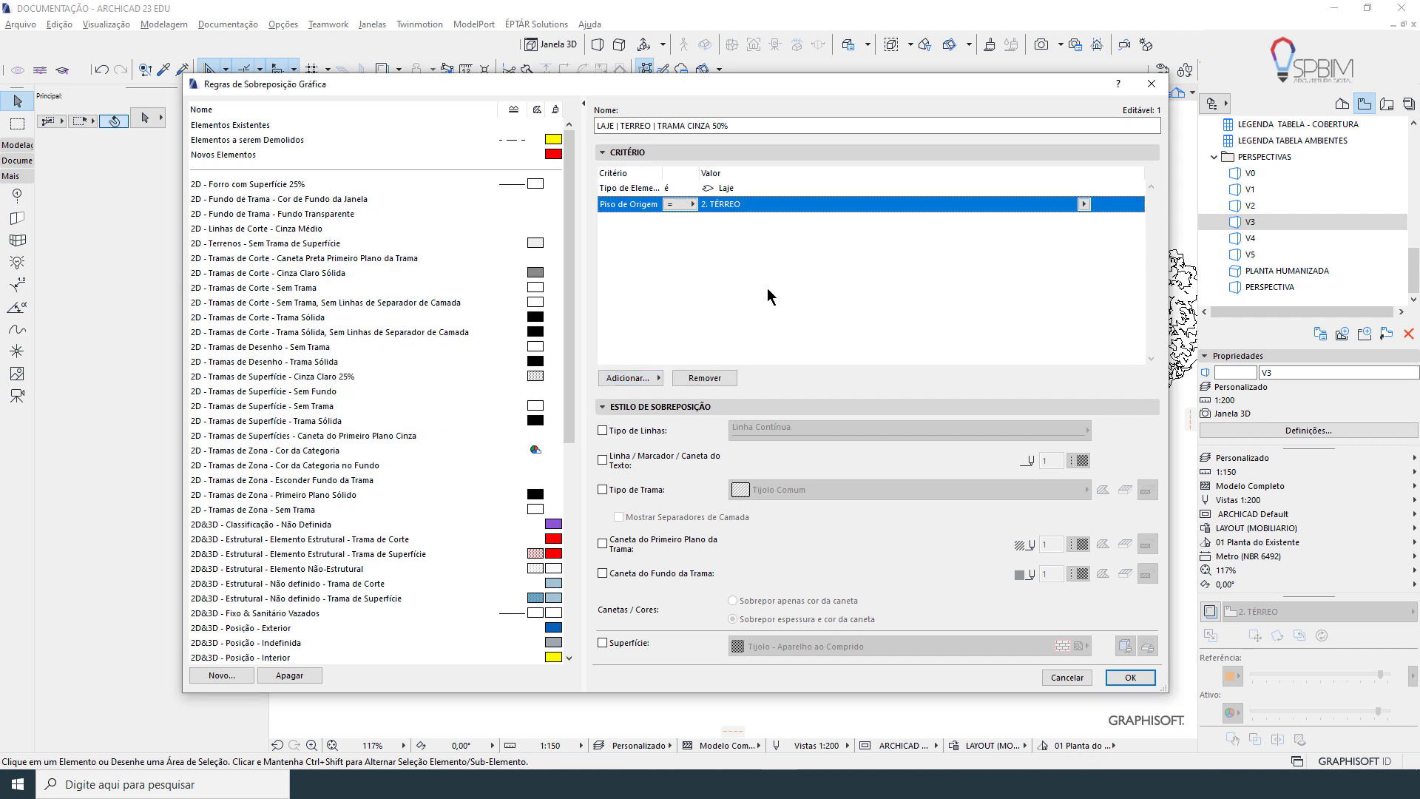
# Override the surface fill type of the LAJE | TERREO | TRAMA CINZA 50% rule with the 50 % solid fill
pyautogui.click(635, 489)
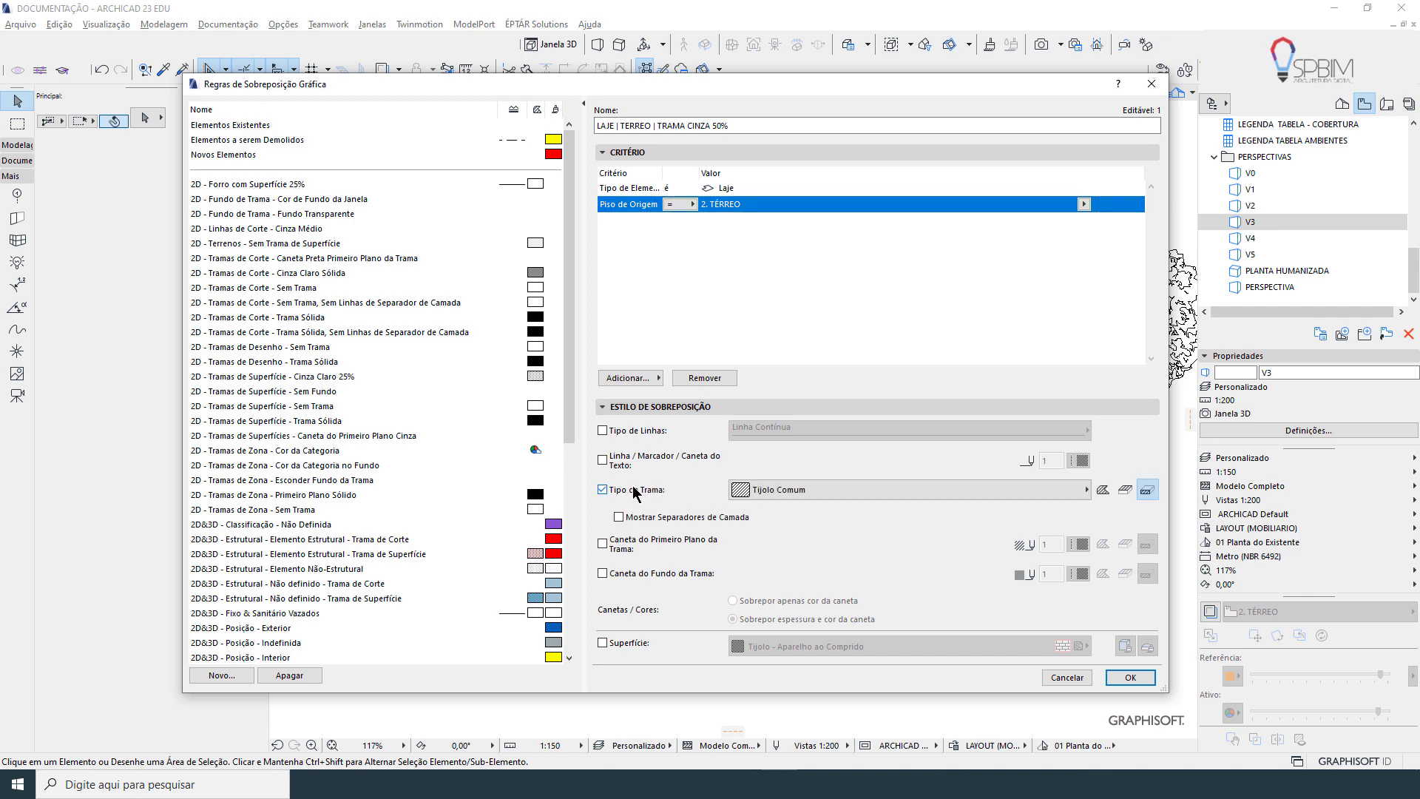
pyautogui.click(1126, 489)
pyautogui.click(864, 492)
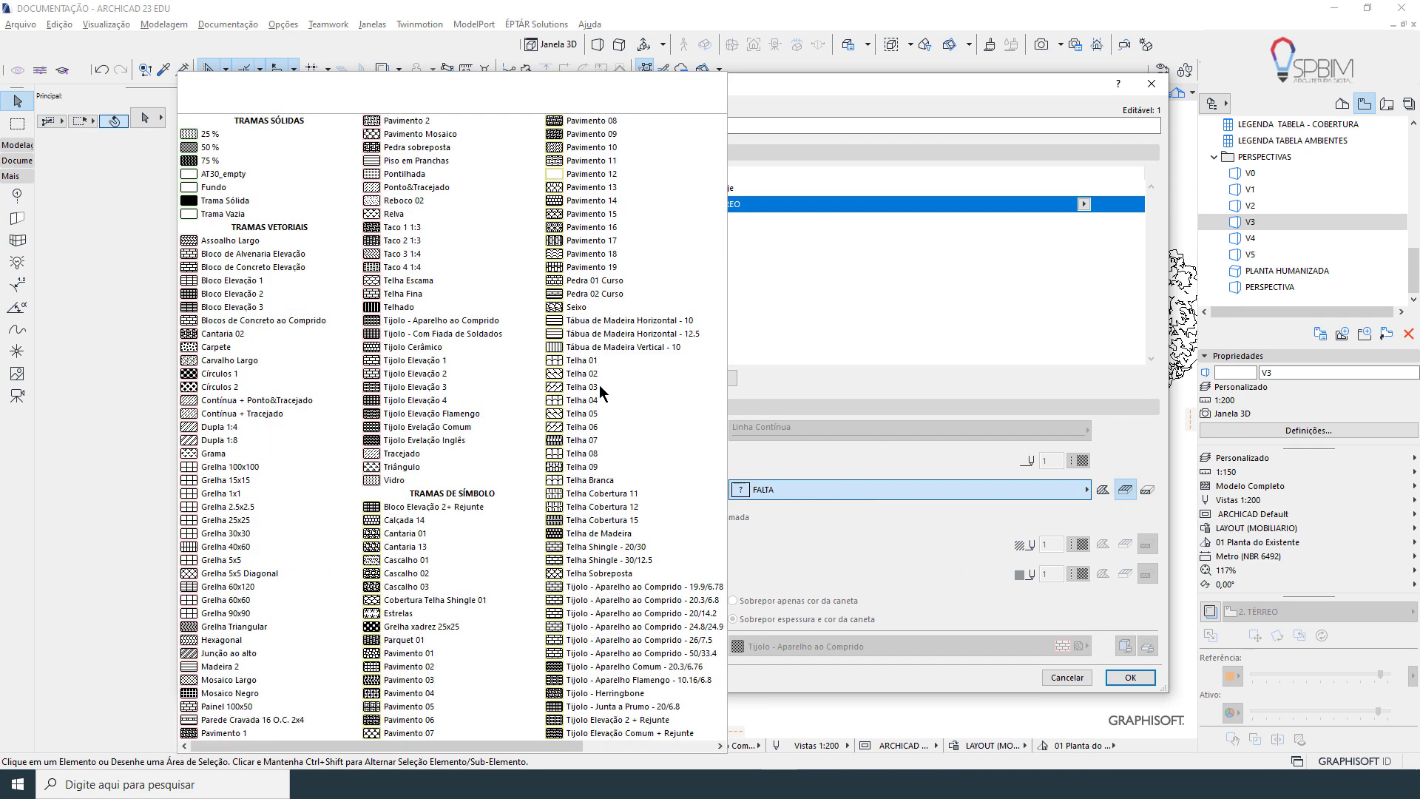
pyautogui.click(231, 147)
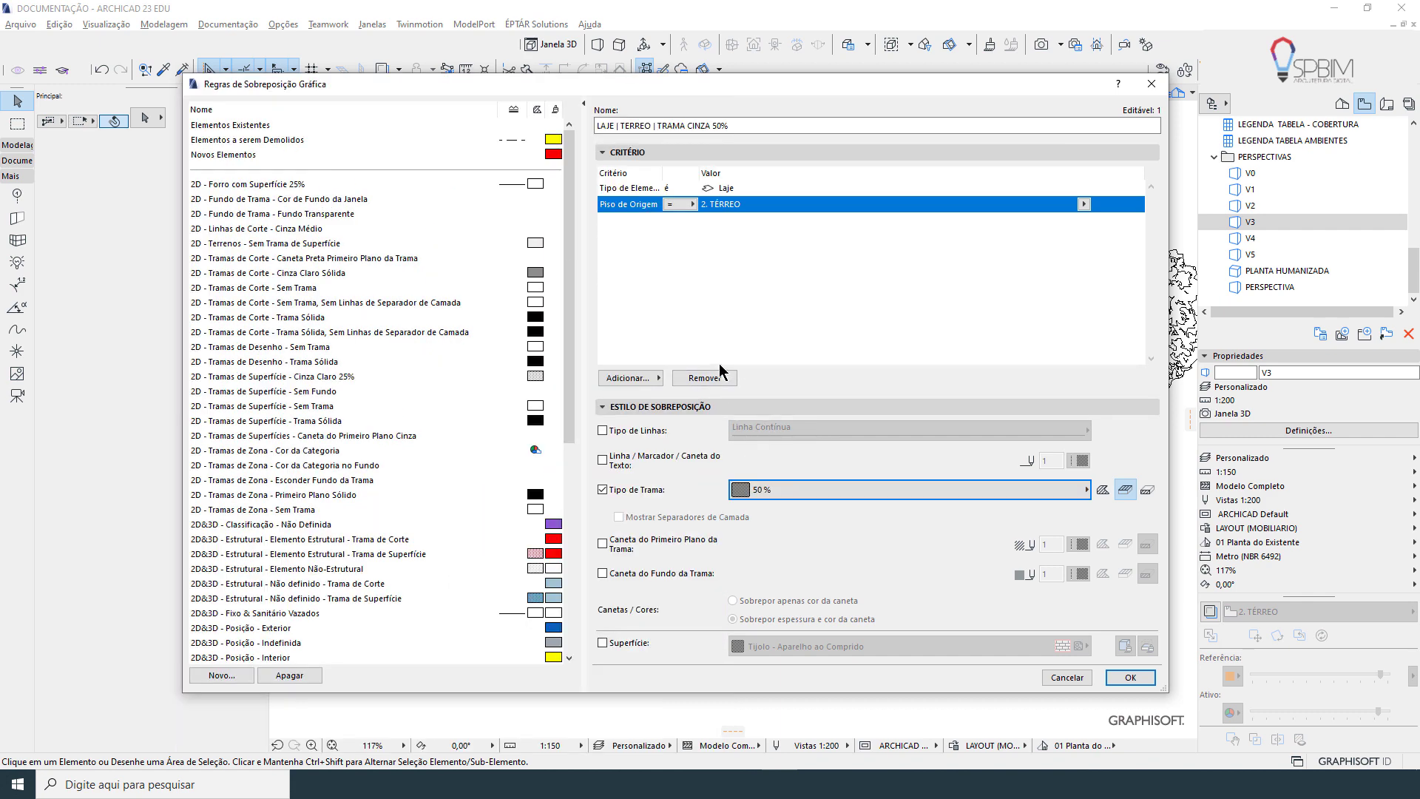
# Override the fill foreground pen of the LAJE | TERREO | TRAMA CINZA 50% rule with pen 217, for surface fills only
pyautogui.click(693, 548)
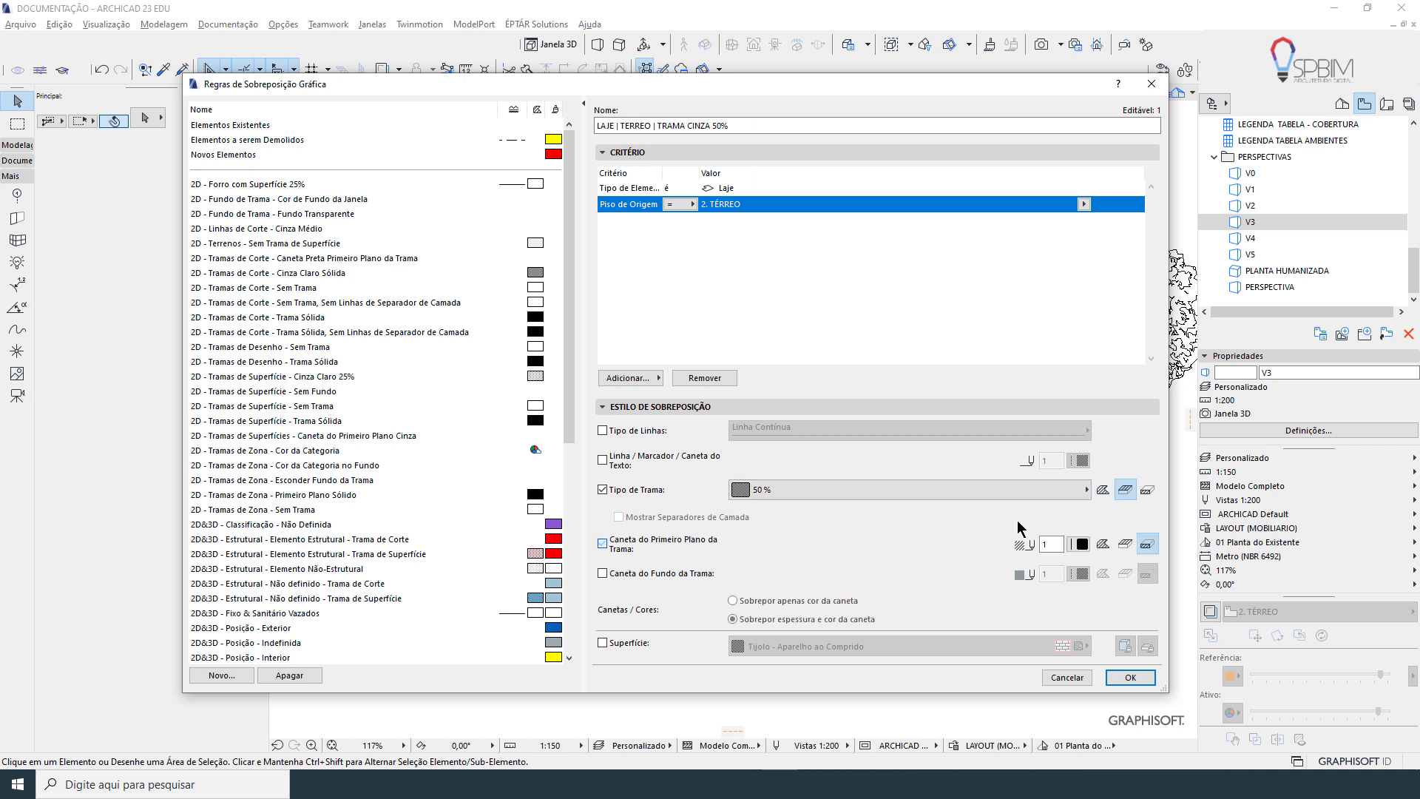
pyautogui.click(1130, 544)
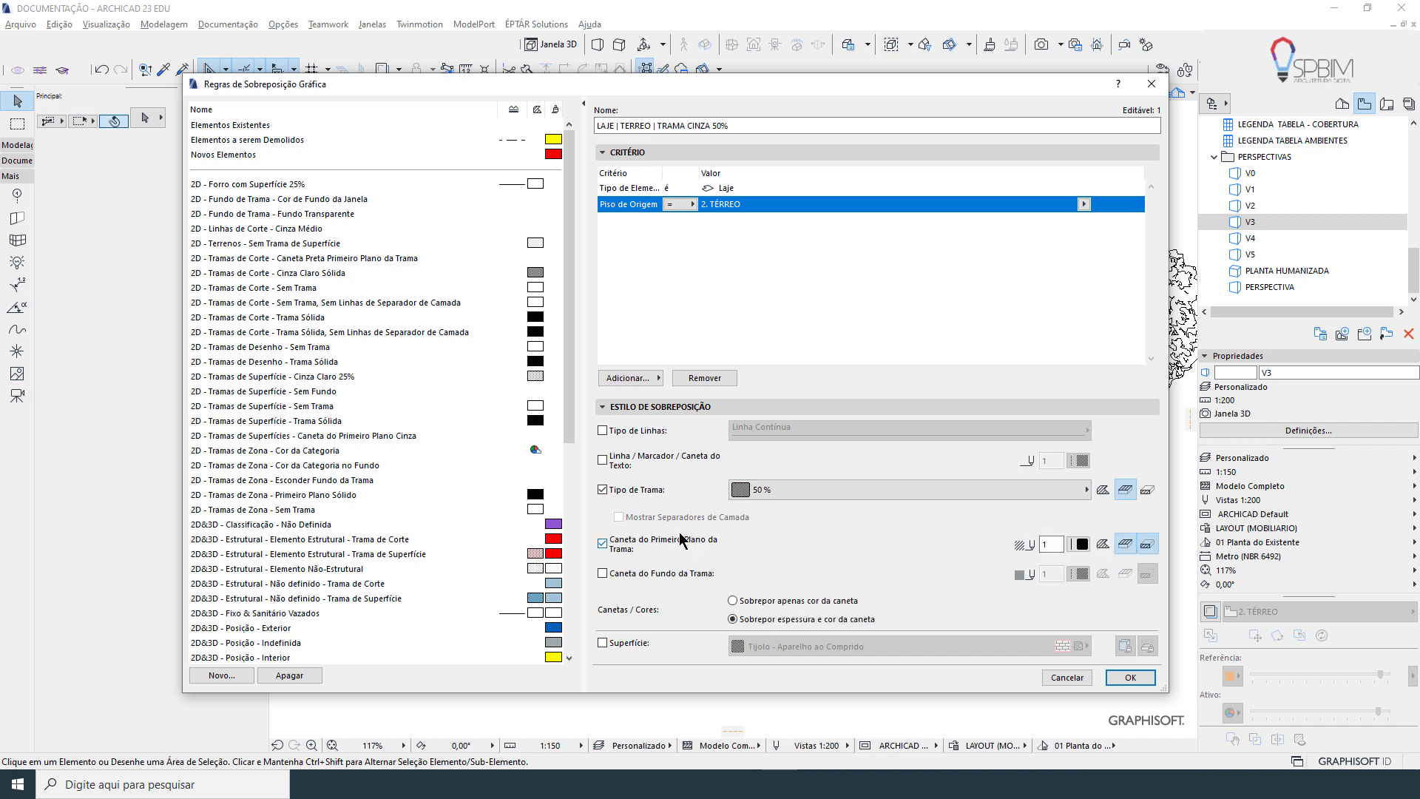
pyautogui.click(1148, 545)
pyautogui.click(1081, 544)
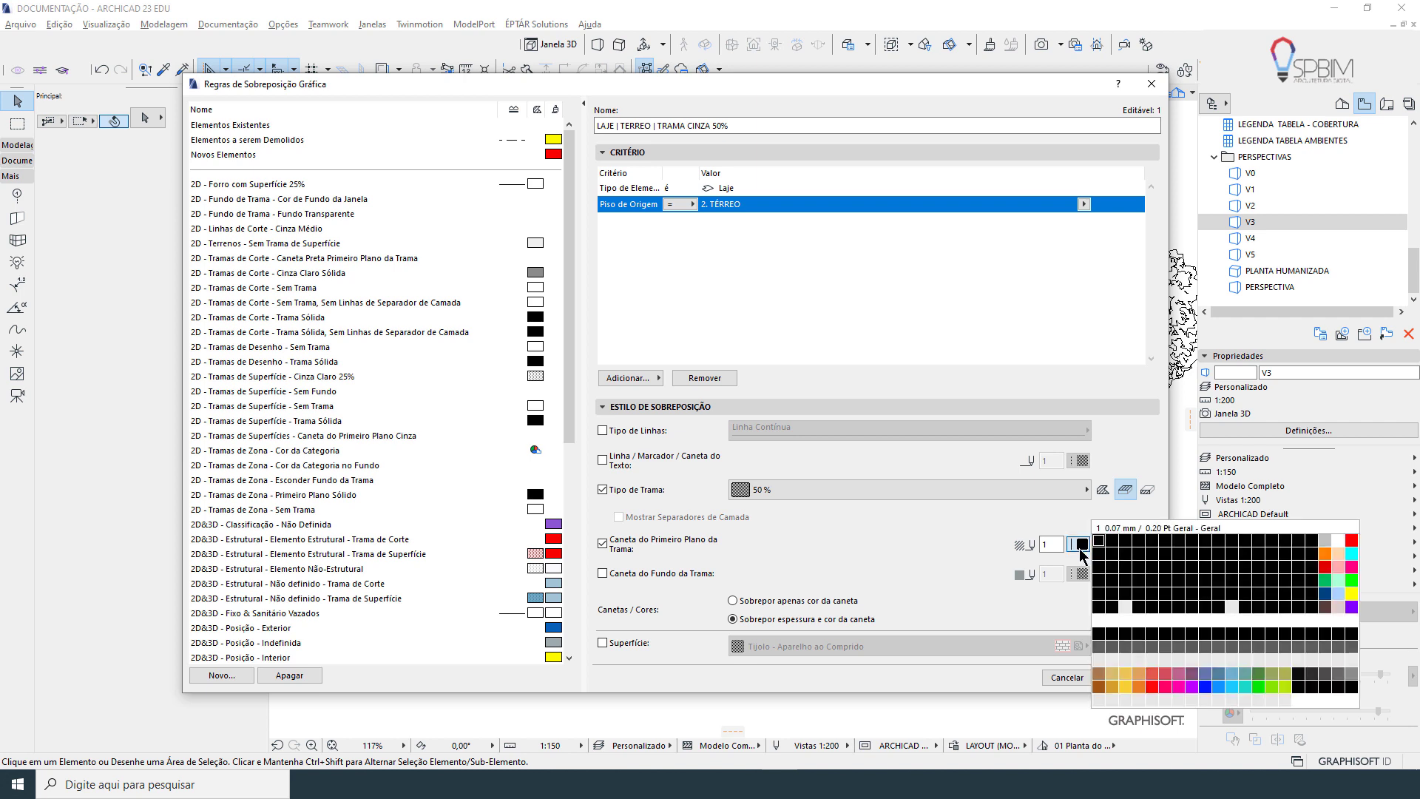
pyautogui.click(1311, 674)
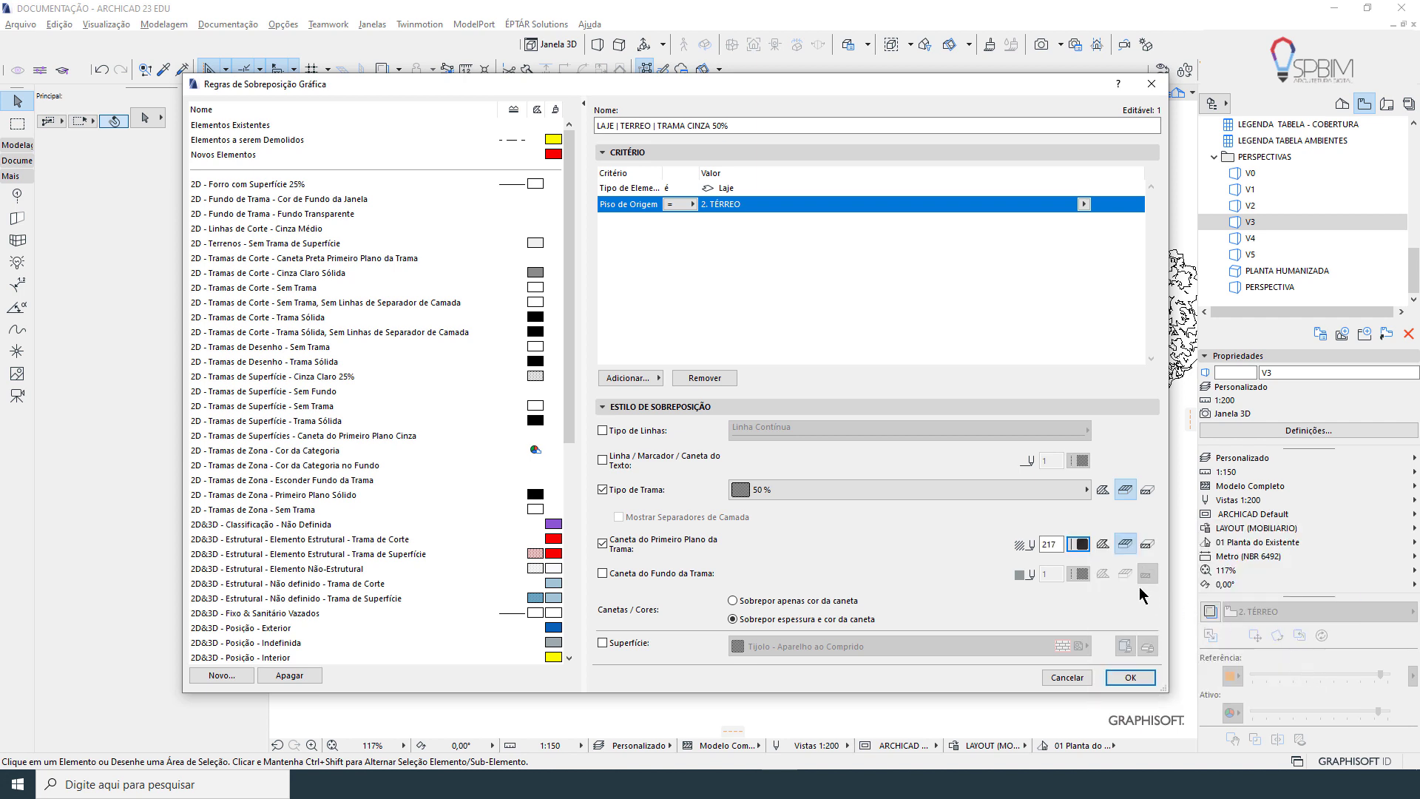
# Override the rule's fill background pen with pen 0 for surface fills only, and apply the rule and combination to the plan
pyautogui.click(710, 572)
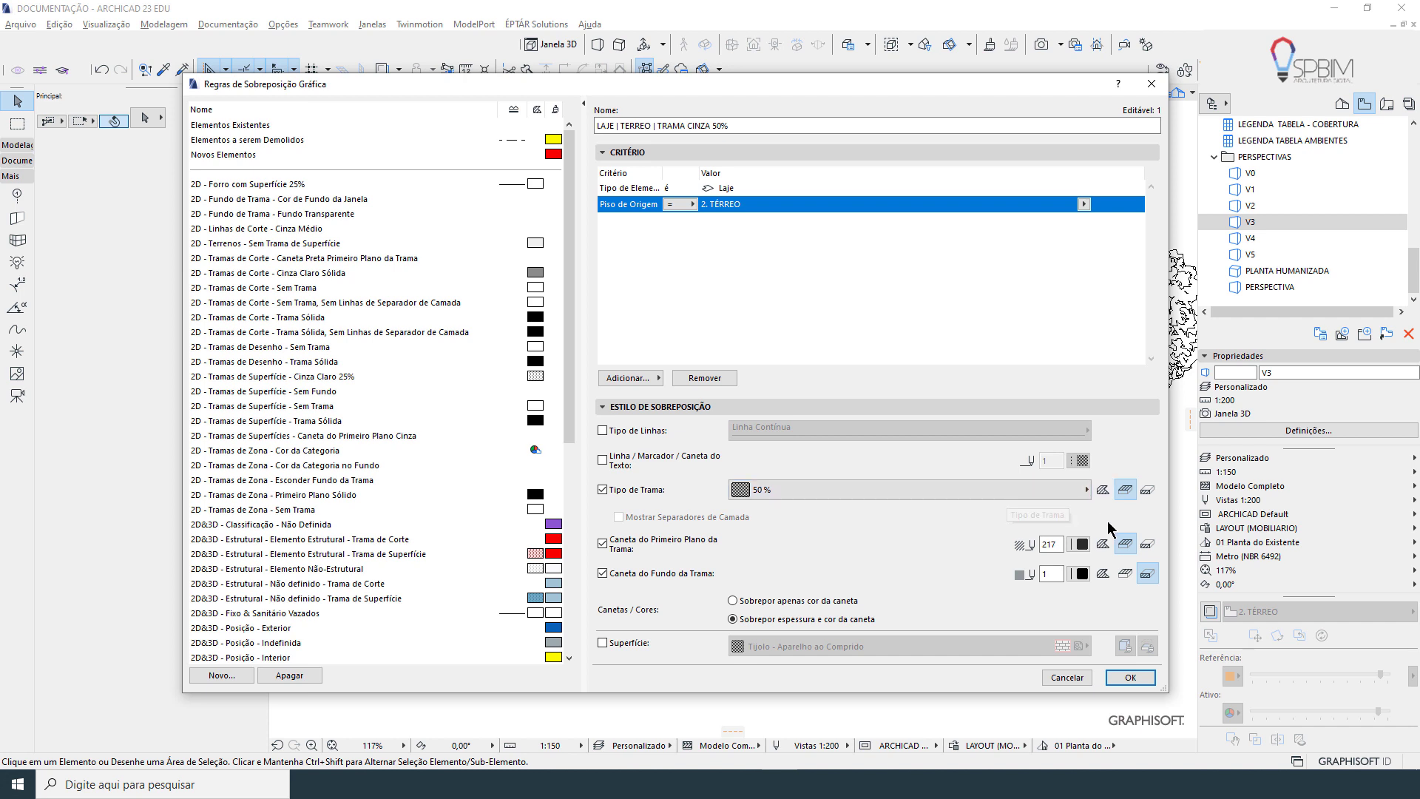
pyautogui.click(1125, 574)
pyautogui.doubleClick(1051, 574)
pyautogui.write('0')
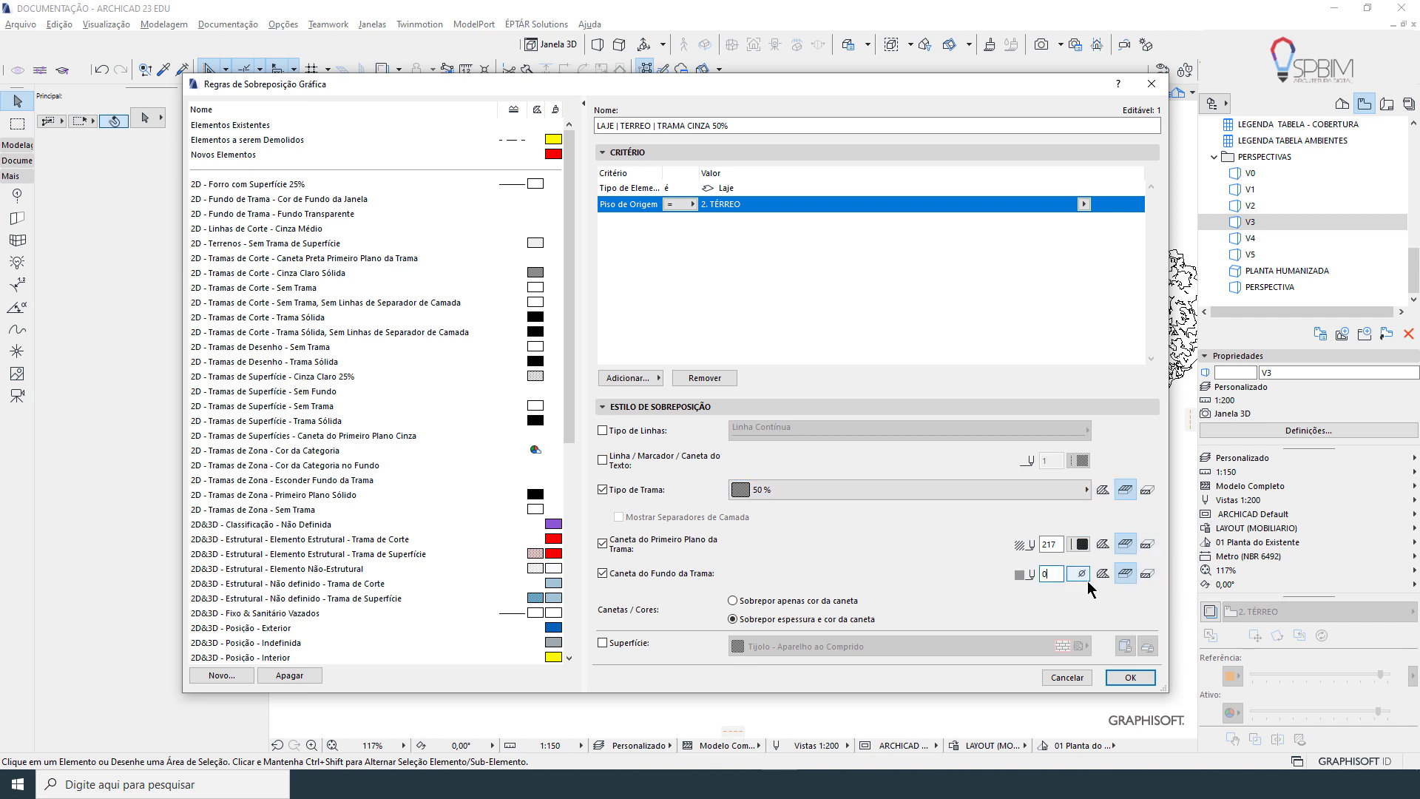
pyautogui.click(1139, 676)
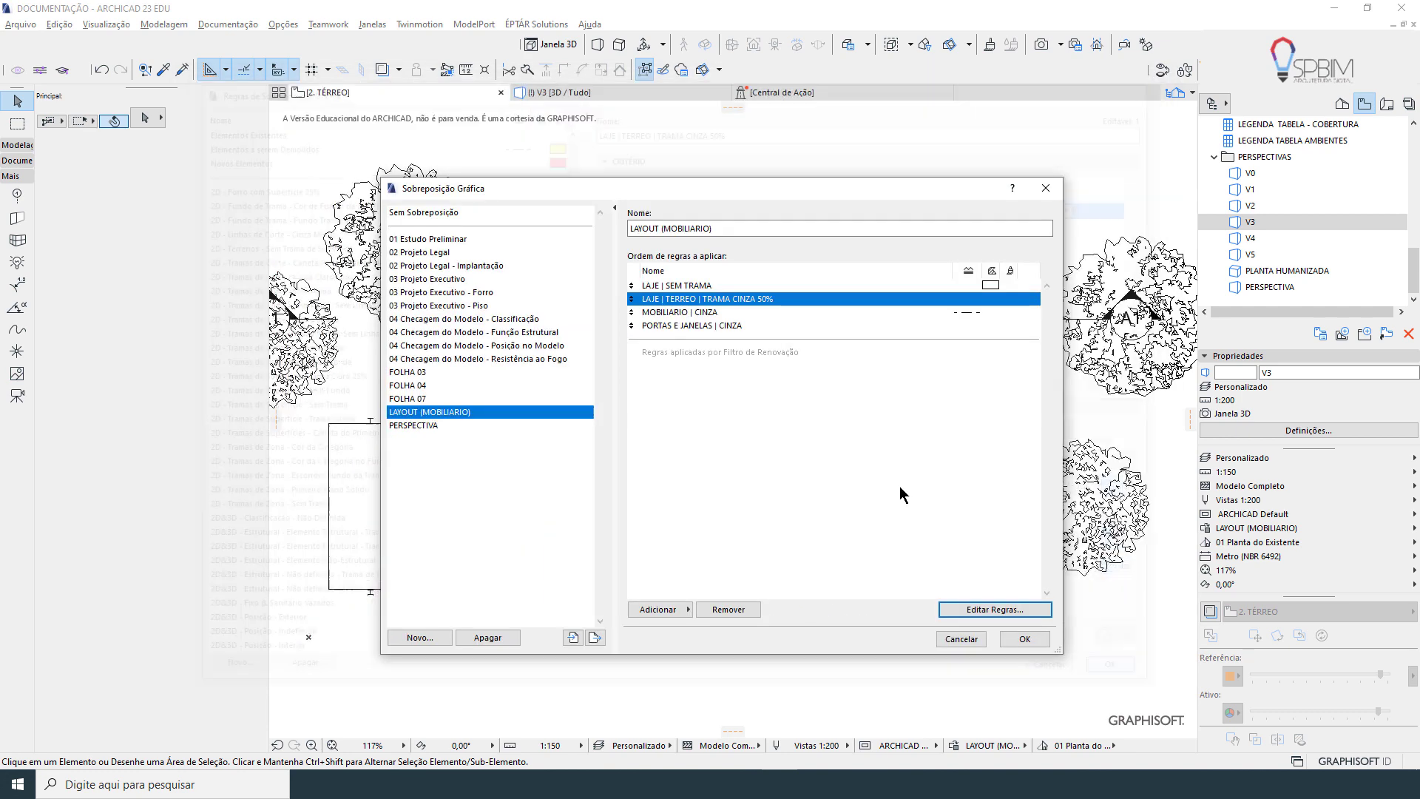
pyautogui.click(690, 287)
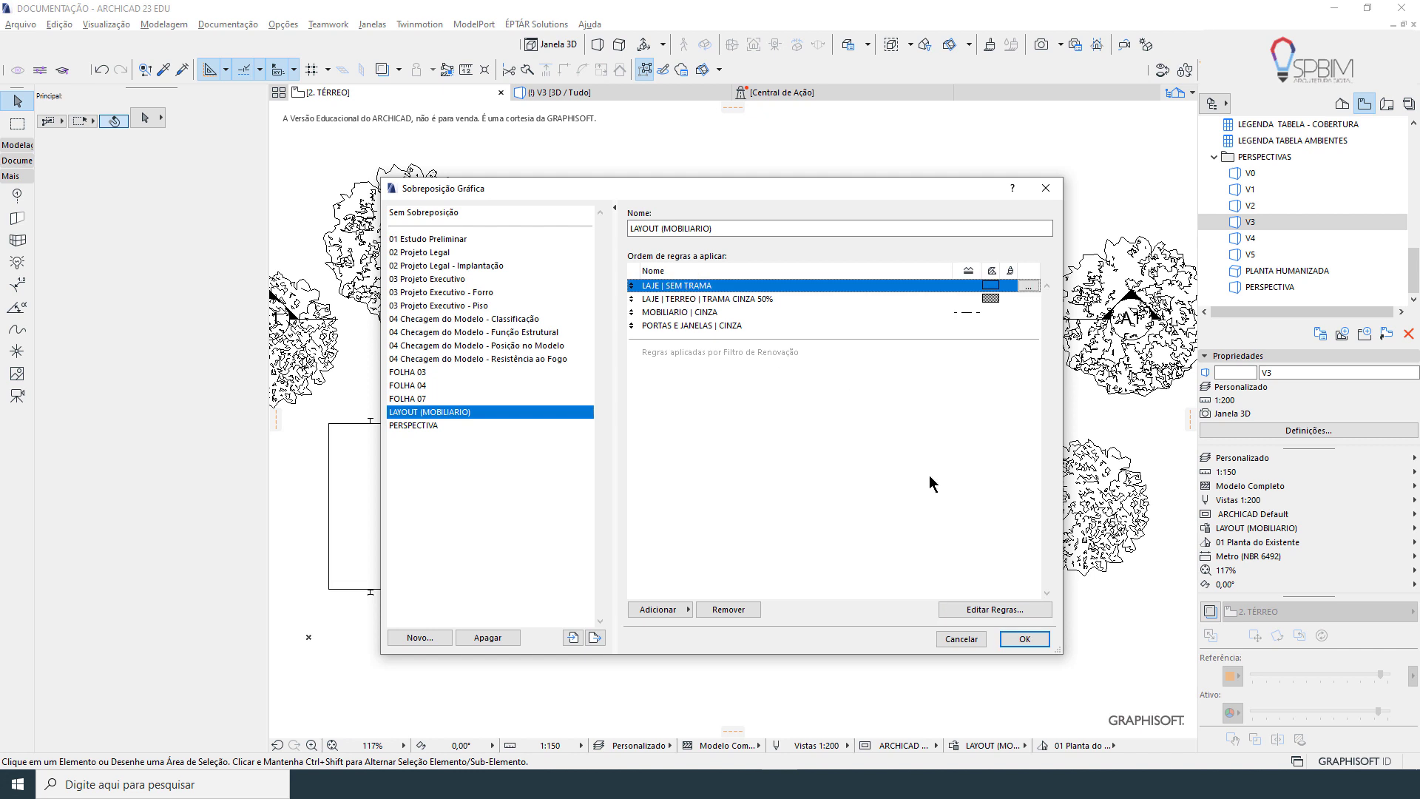
pyautogui.click(1024, 638)
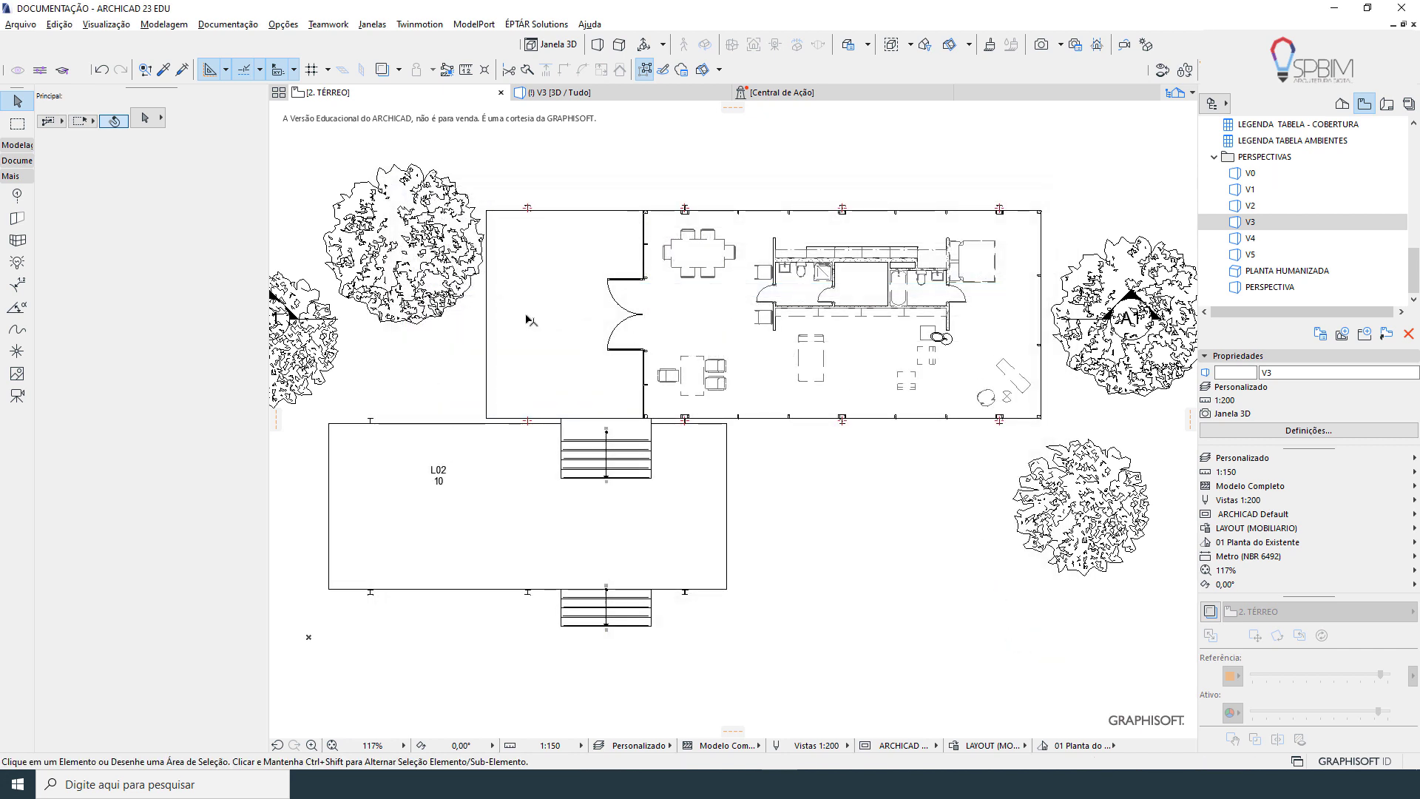
# Move the LAJE | TERREO | TRAMA CINZA 50% rule above LAJE | SEM TRAMA in the LAYOUT (MOBILIARIO) combination and apply it
pyautogui.click(954, 746)
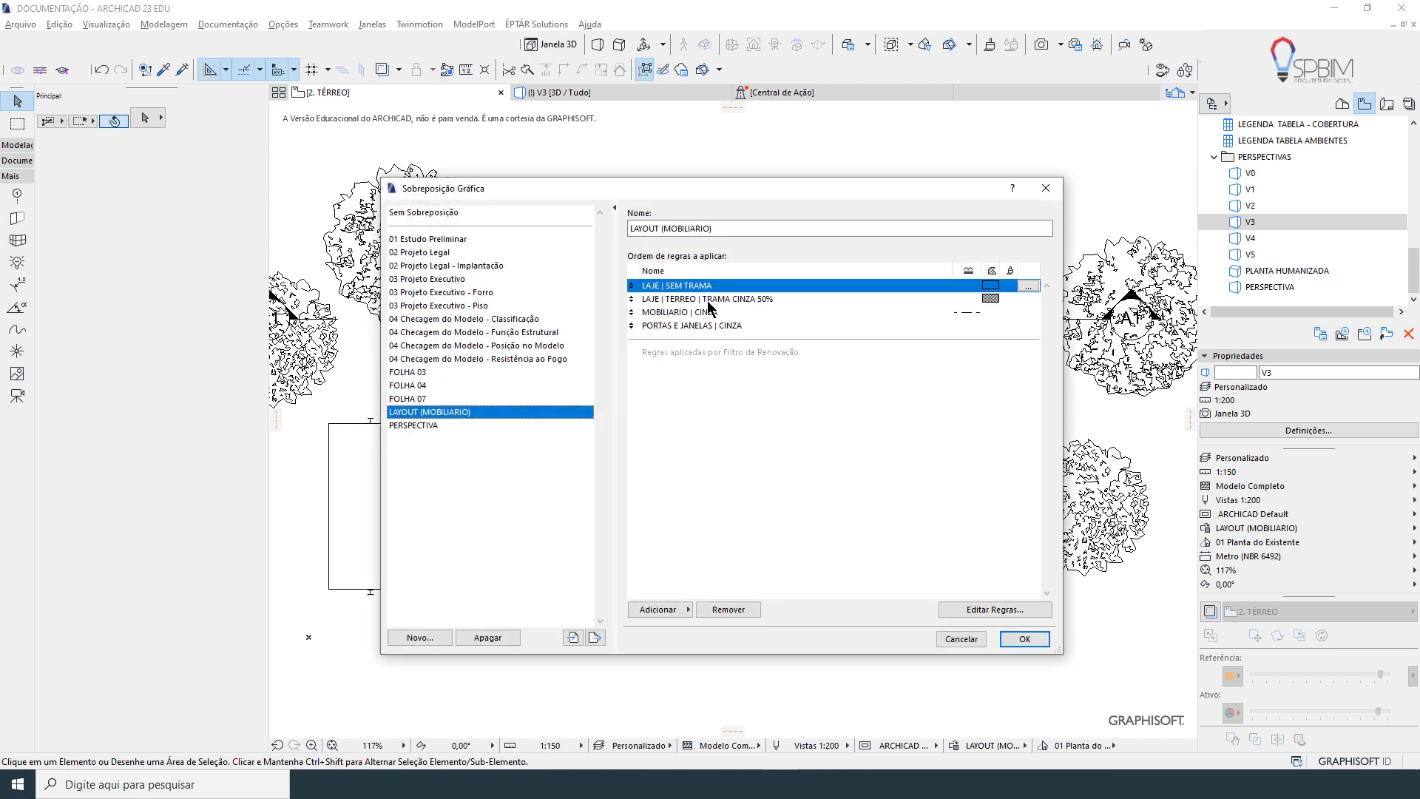
pyautogui.click(706, 300)
pyautogui.moveTo(632, 299); pyautogui.dragTo(632, 286)
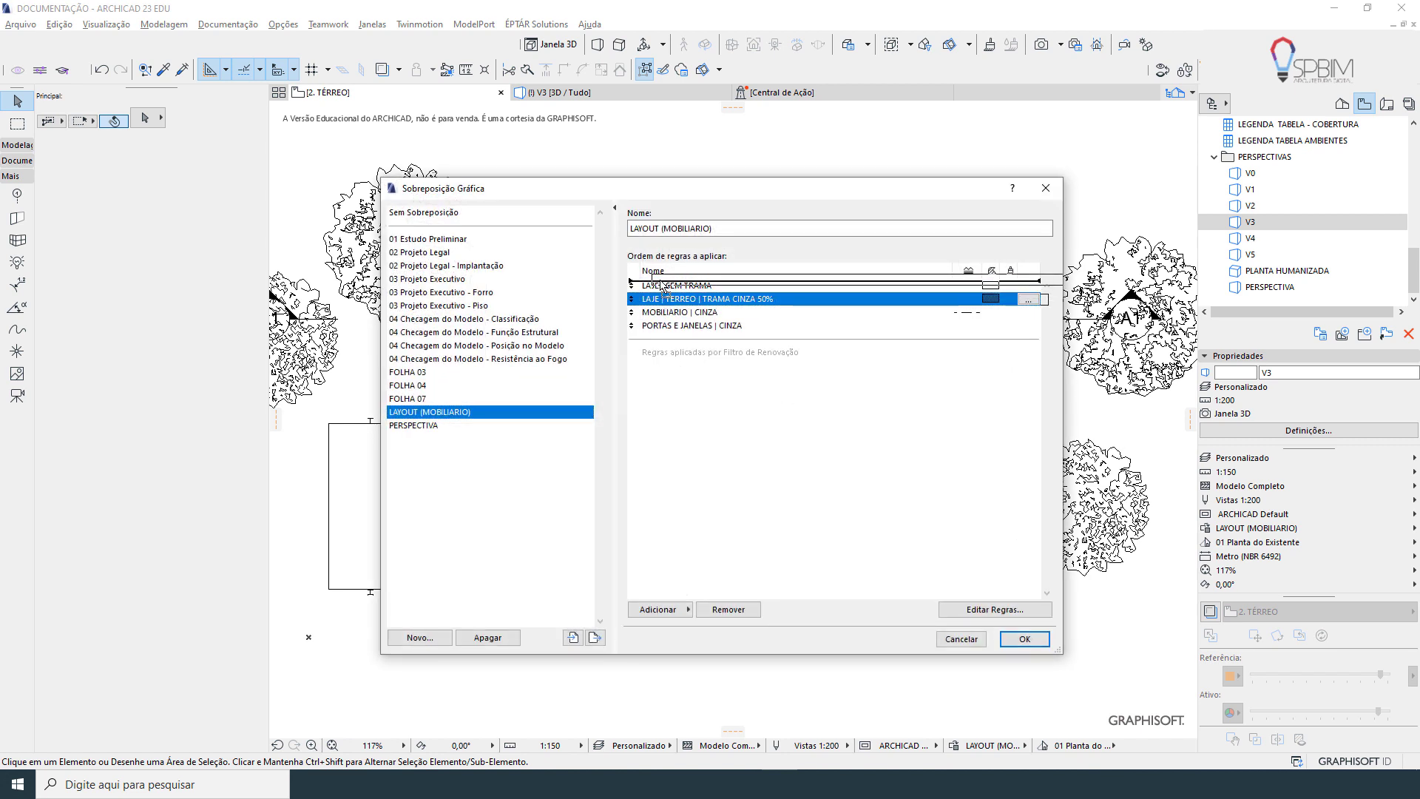
pyautogui.click(1024, 639)
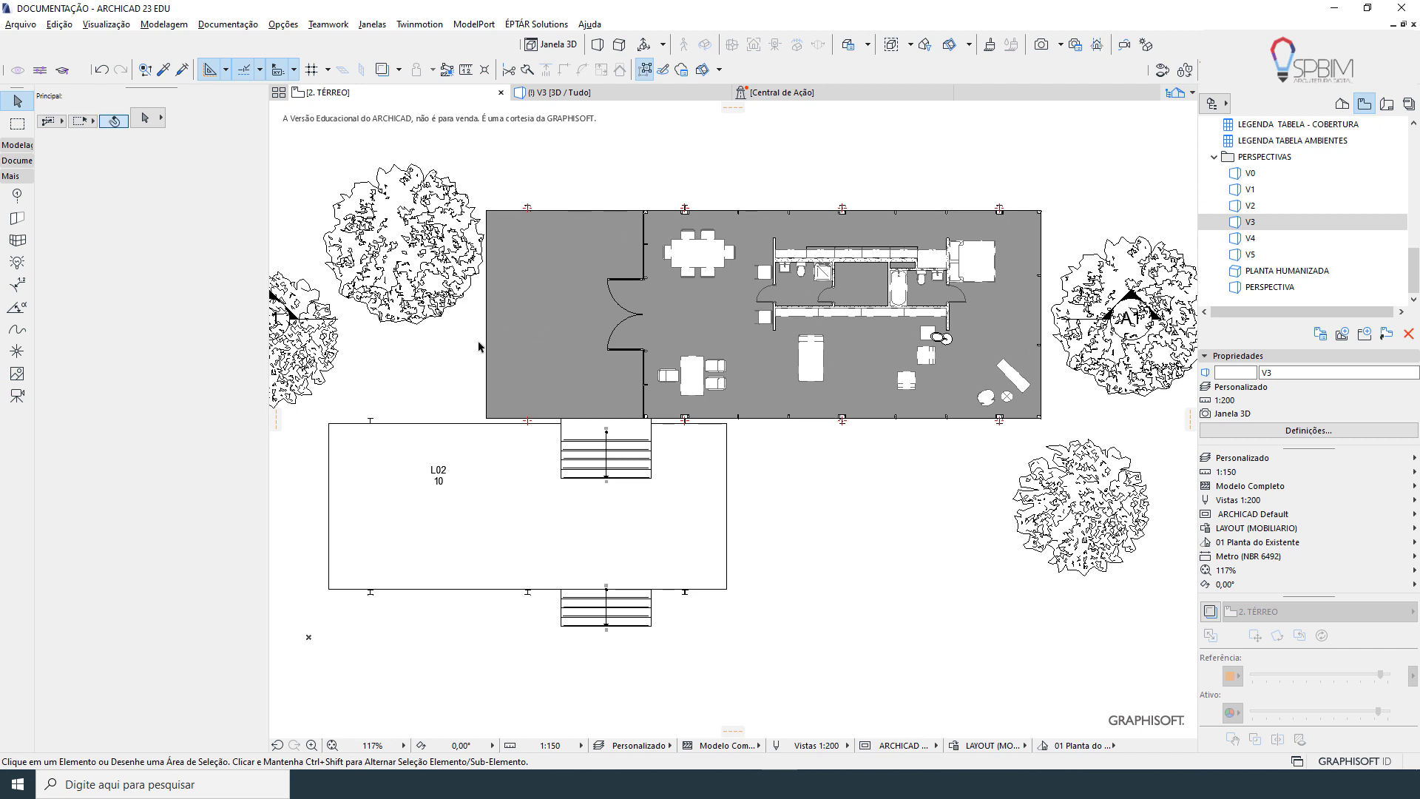
# Set the fill foreground pen of the LAJE | TERREO | TRAMA CINZA 50% rule to the grey pen 220 and apply the combination
pyautogui.click(956, 745)
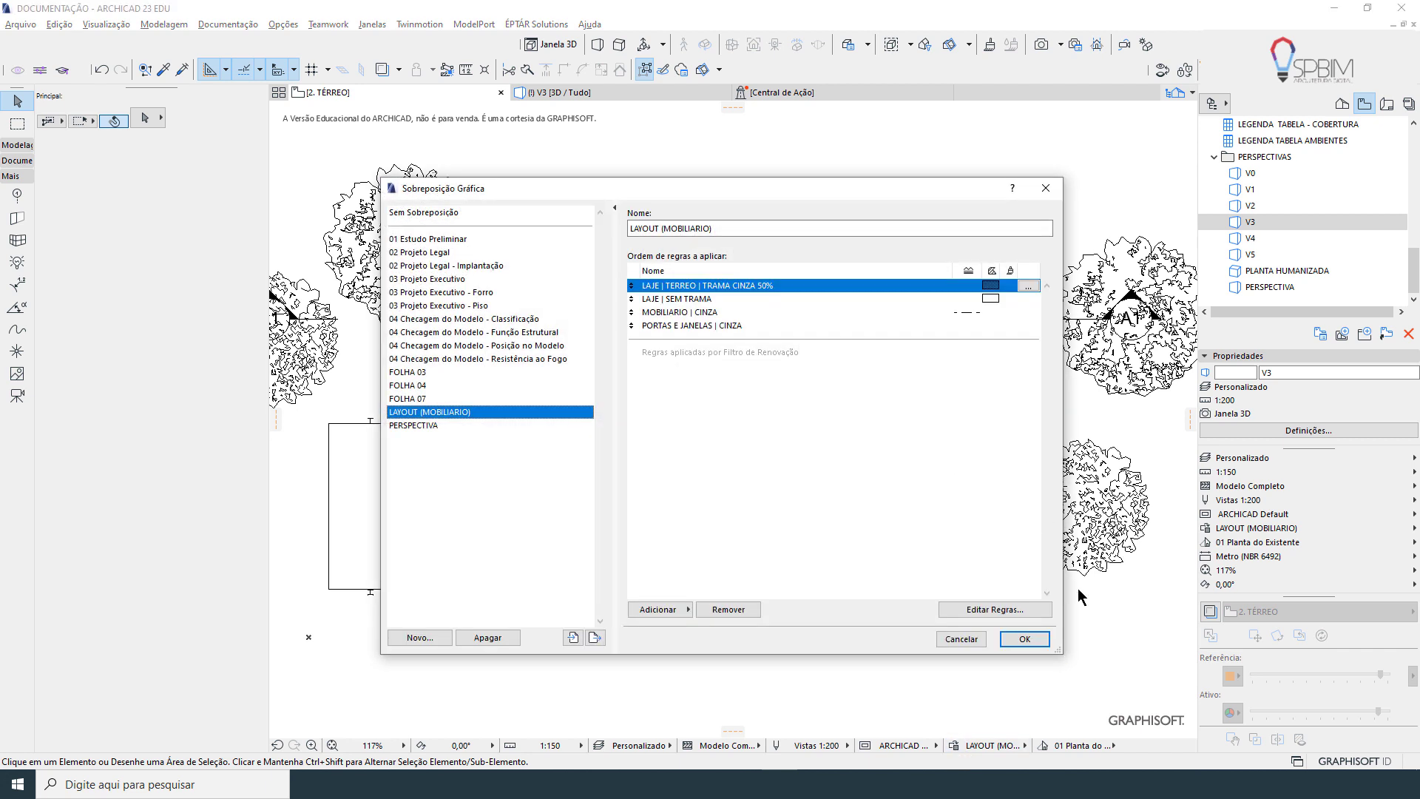
pyautogui.click(1001, 610)
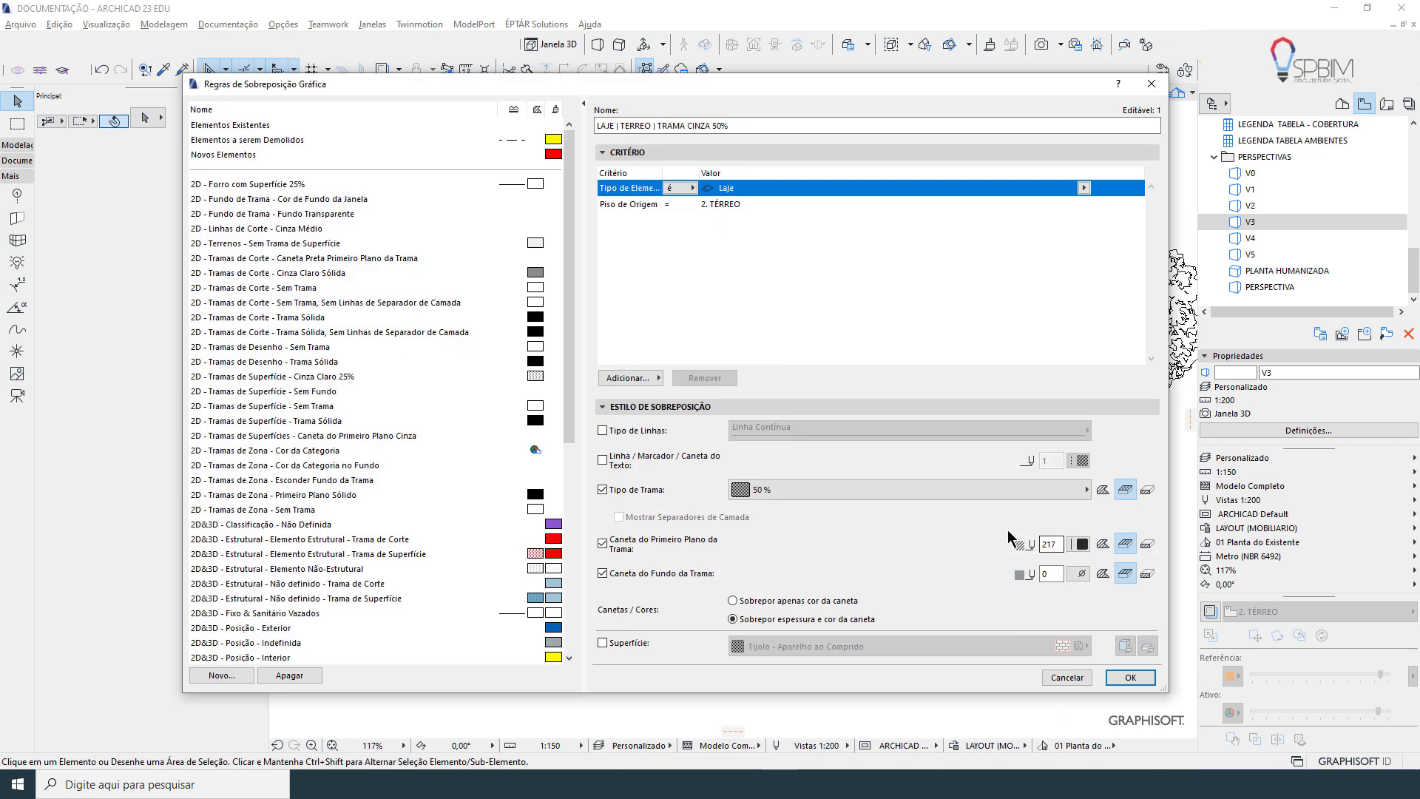
pyautogui.click(857, 486)
pyautogui.click(856, 489)
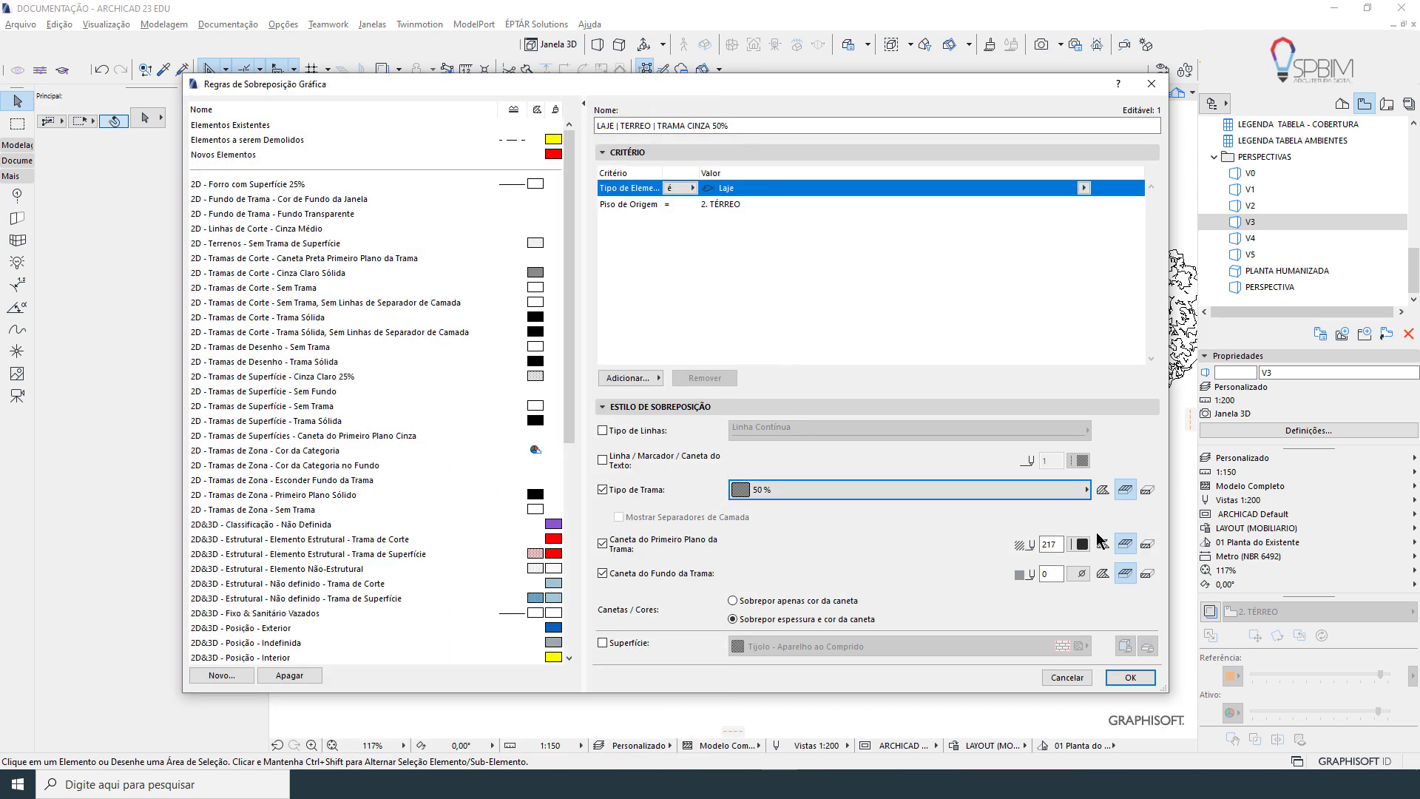
pyautogui.click(1082, 544)
pyautogui.click(1308, 672)
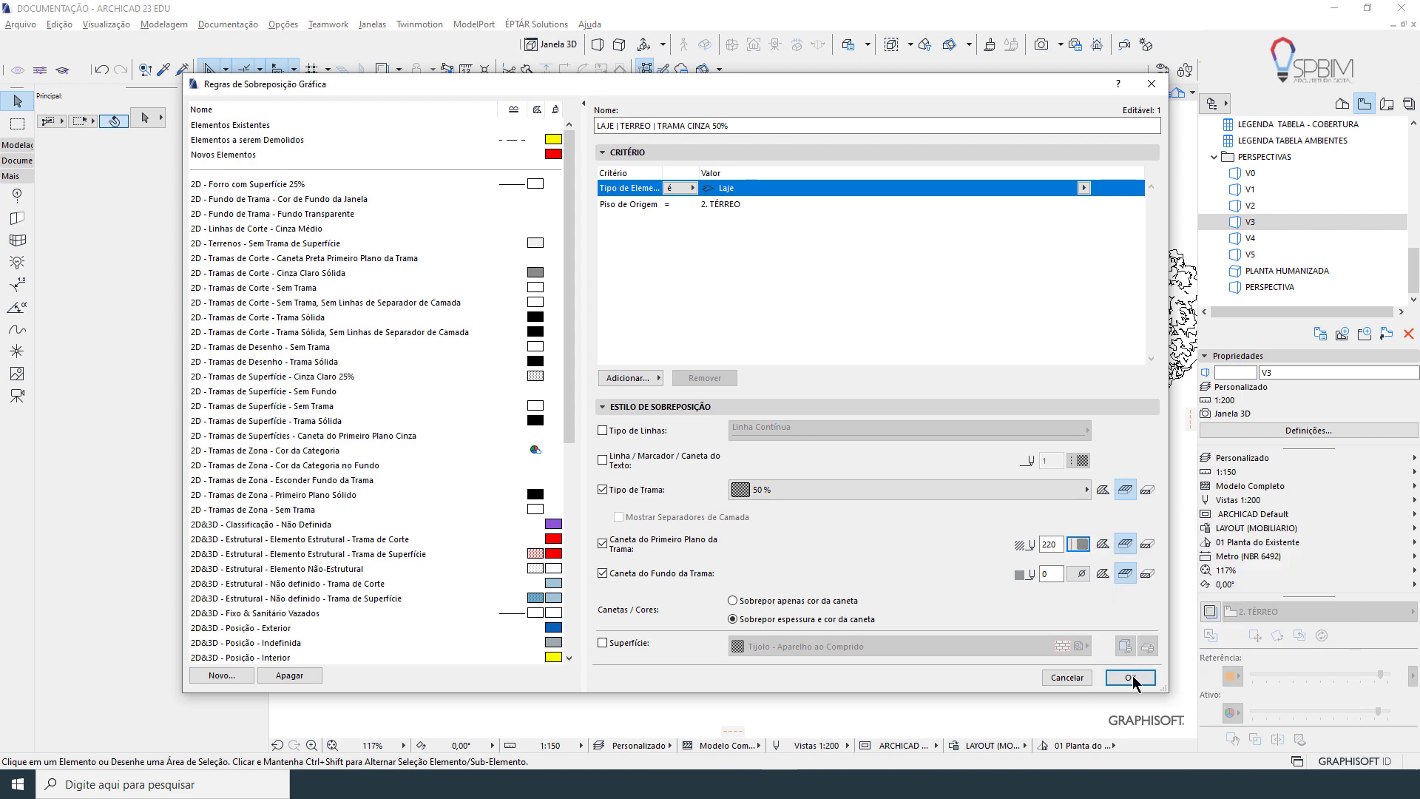
pyautogui.click(1133, 676)
pyautogui.click(1037, 645)
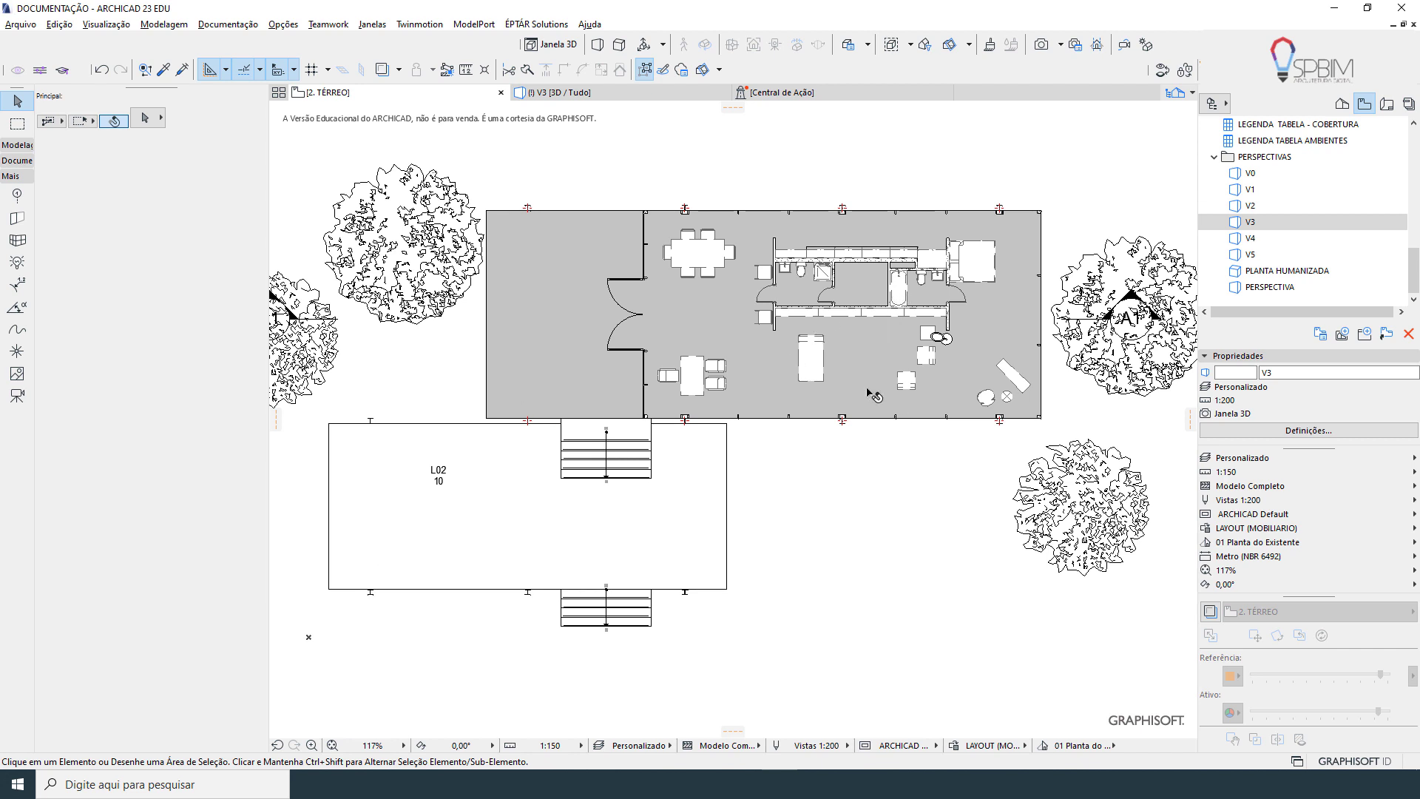
# Open the saved V3 view from the PERSPECTIVAS folder
pyautogui.scroll(10, 1330, 239)
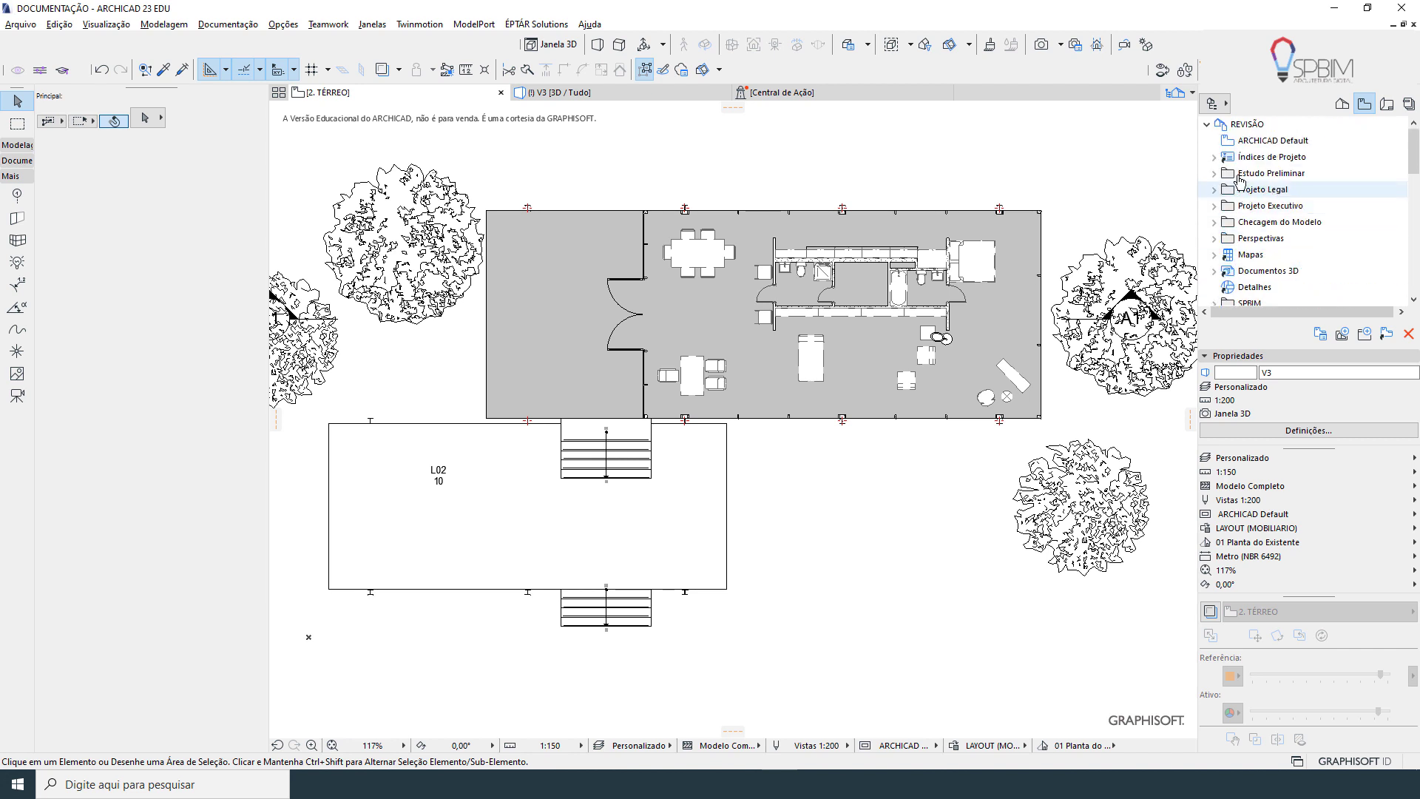
pyautogui.click(1209, 124)
pyautogui.click(1209, 125)
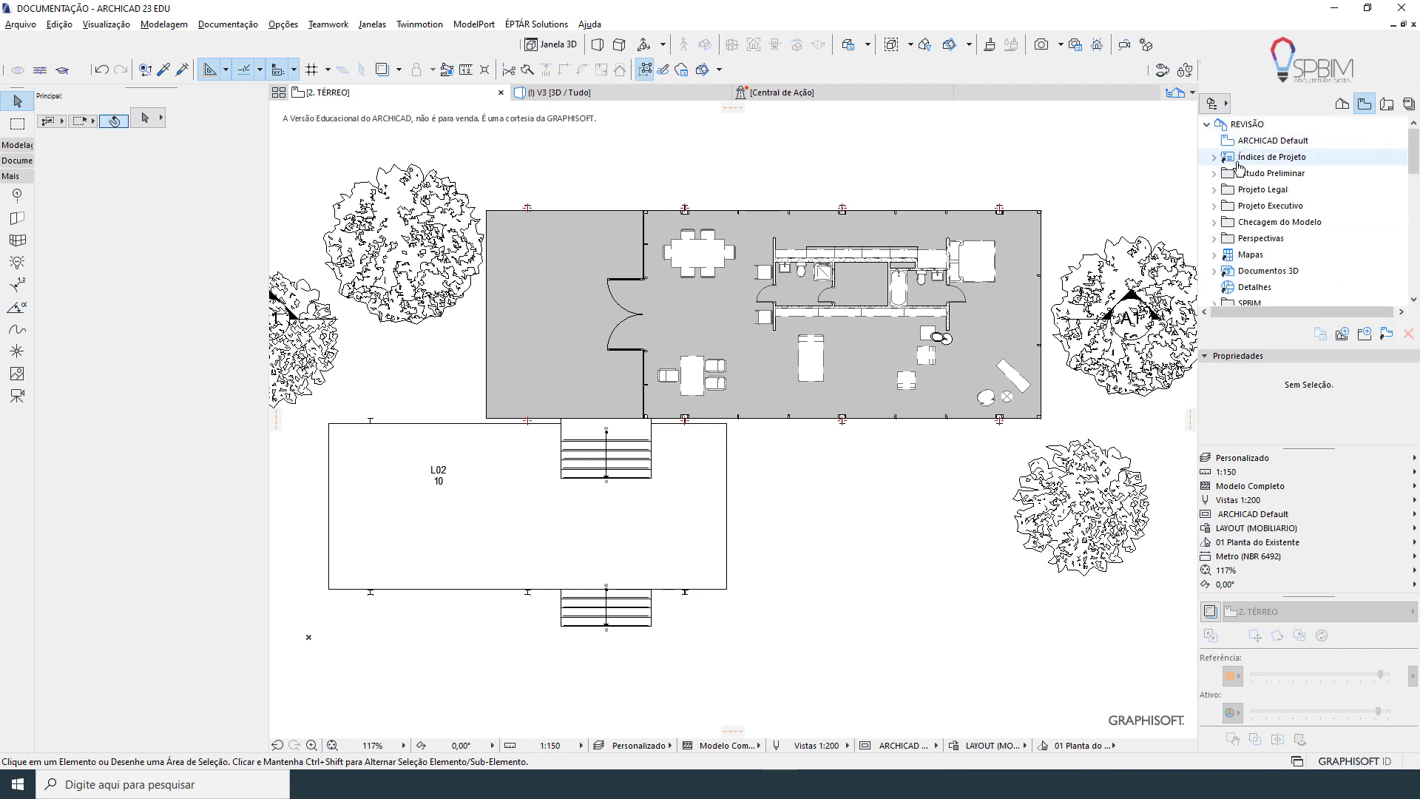
pyautogui.scroll(-6, 1290, 206)
pyautogui.scroll(-4, 1289, 208)
pyautogui.doubleClick(1289, 222)
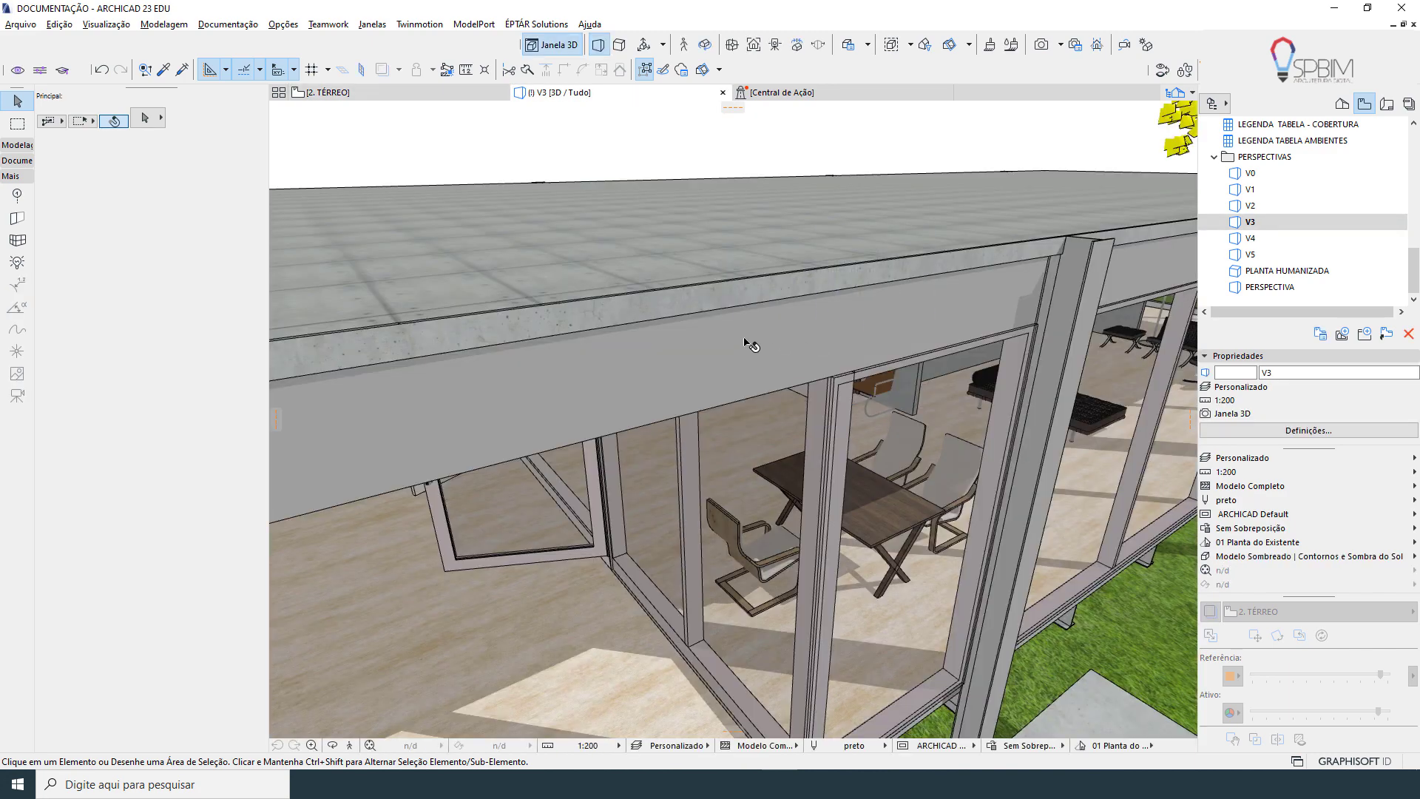
# Examine the house, terrace and surrounding trees in 3D from several sides
pyautogui.scroll(-10, 709, 361)
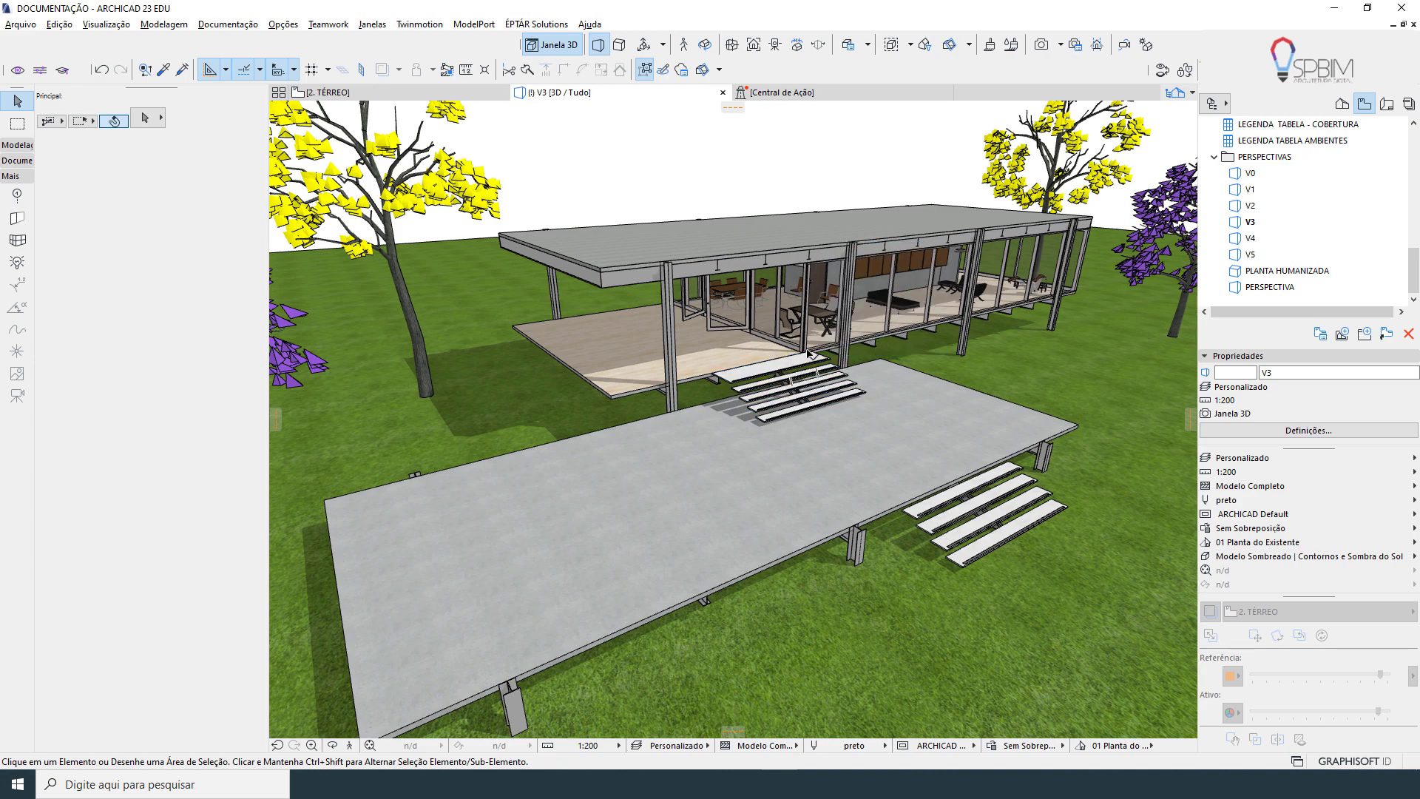
pyautogui.keyDown('shift'); pyautogui.moveTo(781, 336); pyautogui.dragTo(720, 409, button='middle'); pyautogui.keyUp('shift')
pyautogui.keyDown('shift'); pyautogui.moveTo(544, 431); pyautogui.dragTo(993, 340, button='middle'); pyautogui.keyUp('shift')
pyautogui.scroll(-5, 873, 344)
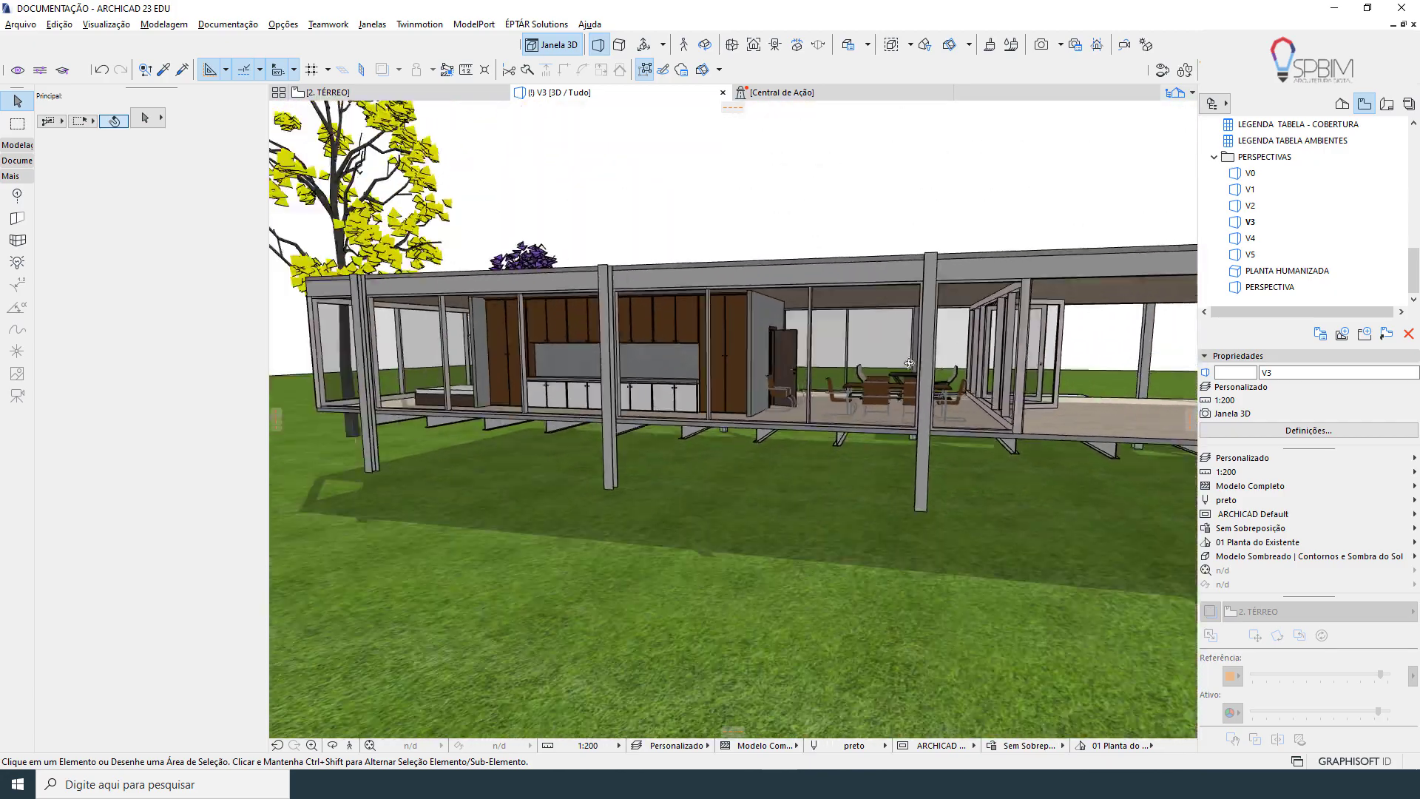
pyautogui.keyDown('shift'); pyautogui.moveTo(747, 355); pyautogui.dragTo(890, 340, button='middle'); pyautogui.keyUp('shift')
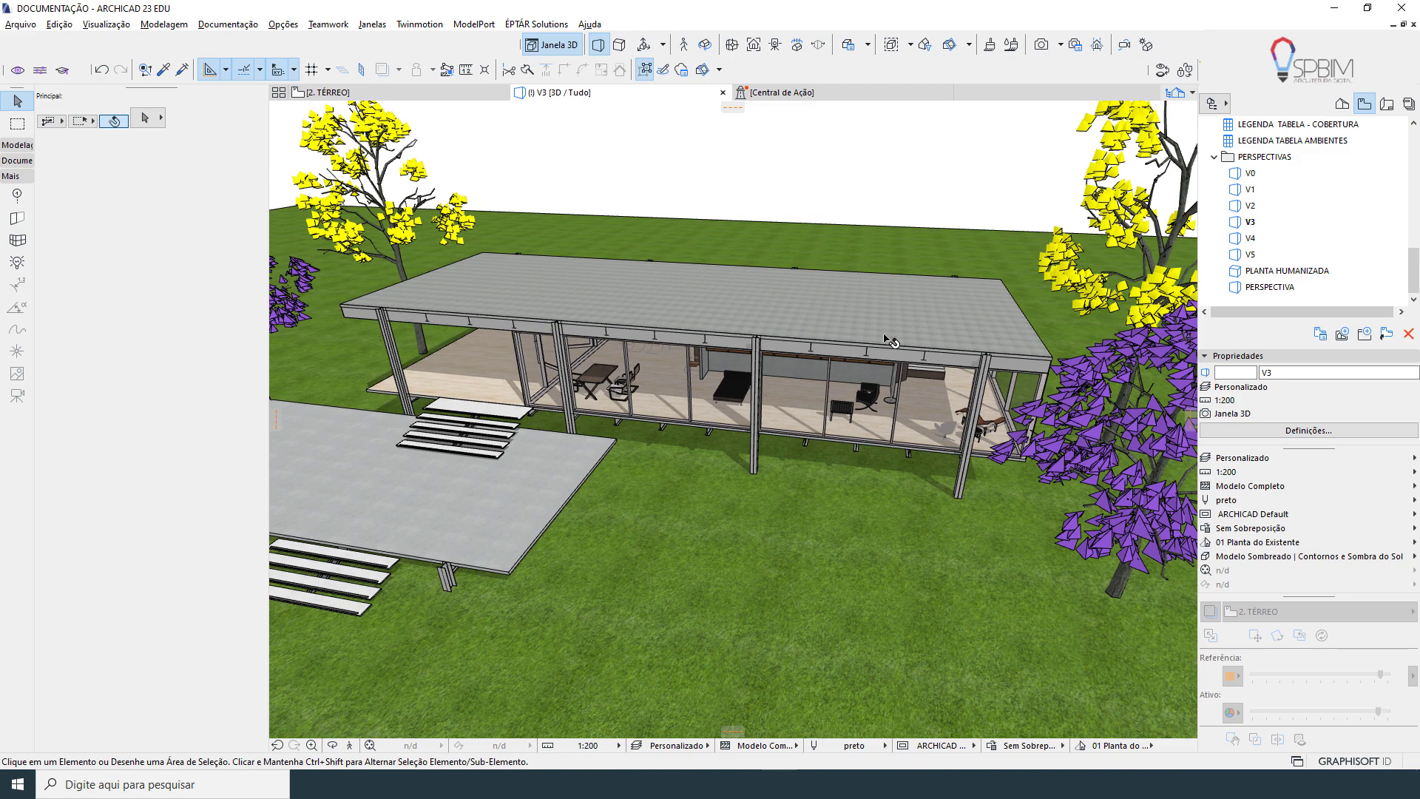
pyautogui.scroll(-6, 890, 342)
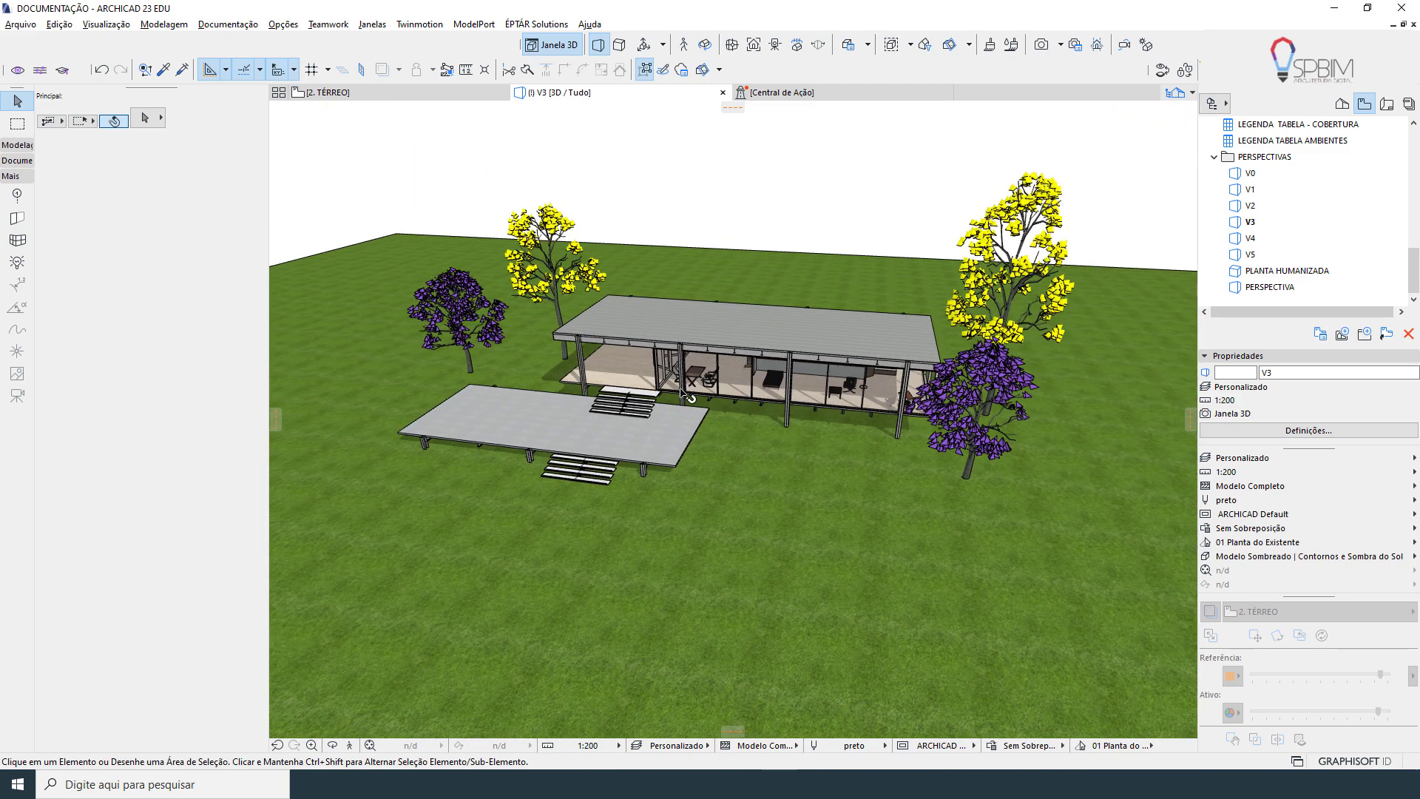
pyautogui.keyDown('shift'); pyautogui.moveTo(890, 342); pyautogui.dragTo(685, 477, button='middle'); pyautogui.keyUp('shift')
pyautogui.scroll(4, 684, 477)
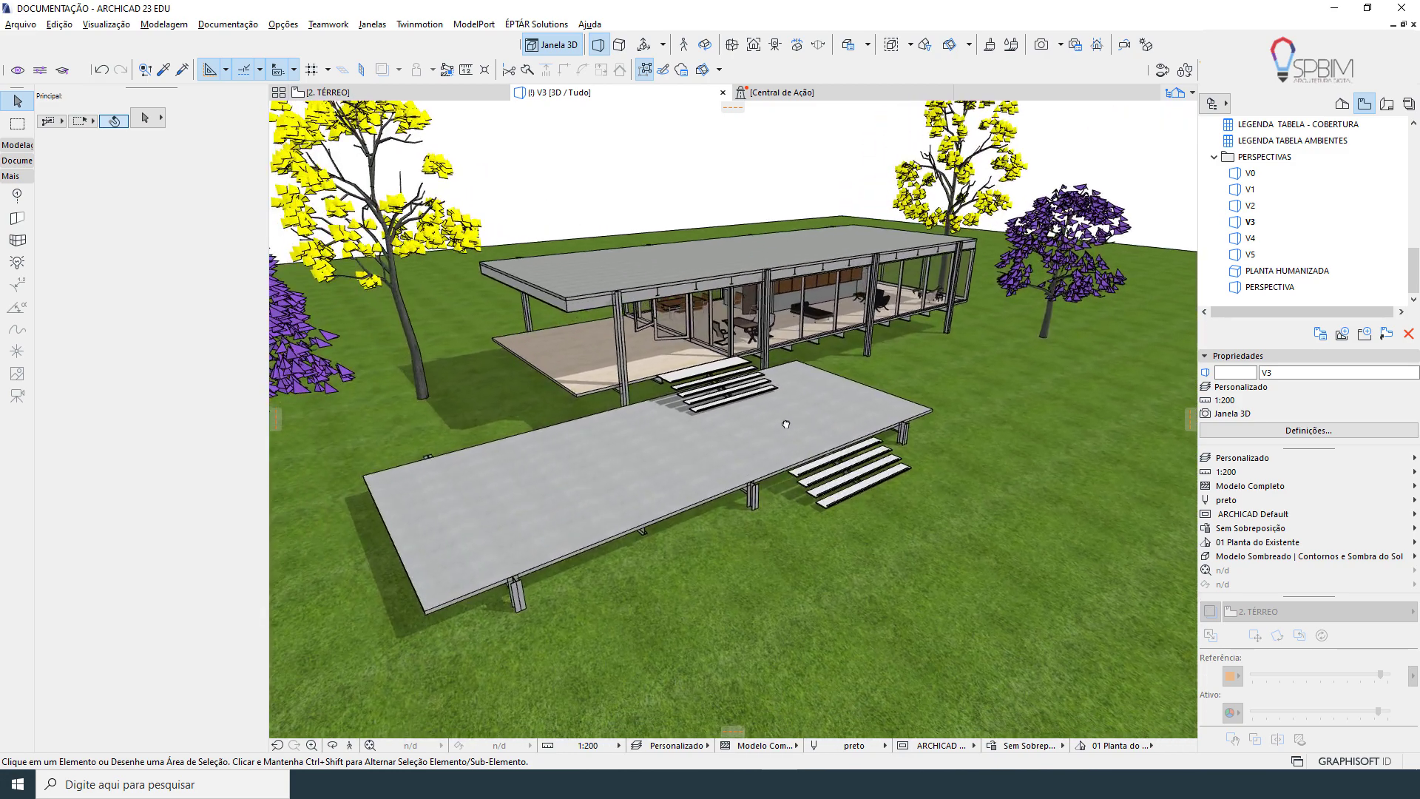